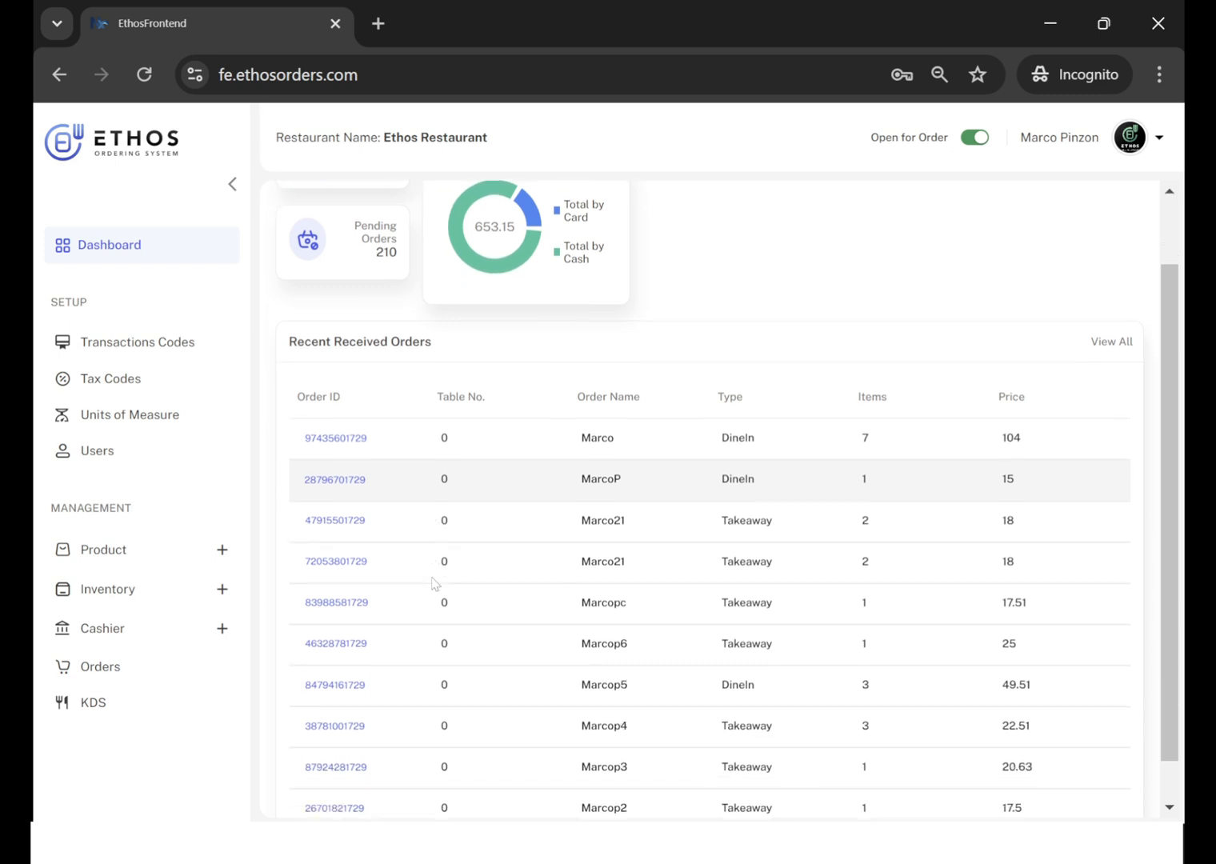
Review the dashboard's recent received orders and both pages of the product category list.
scroll(432, 582, up, 3)
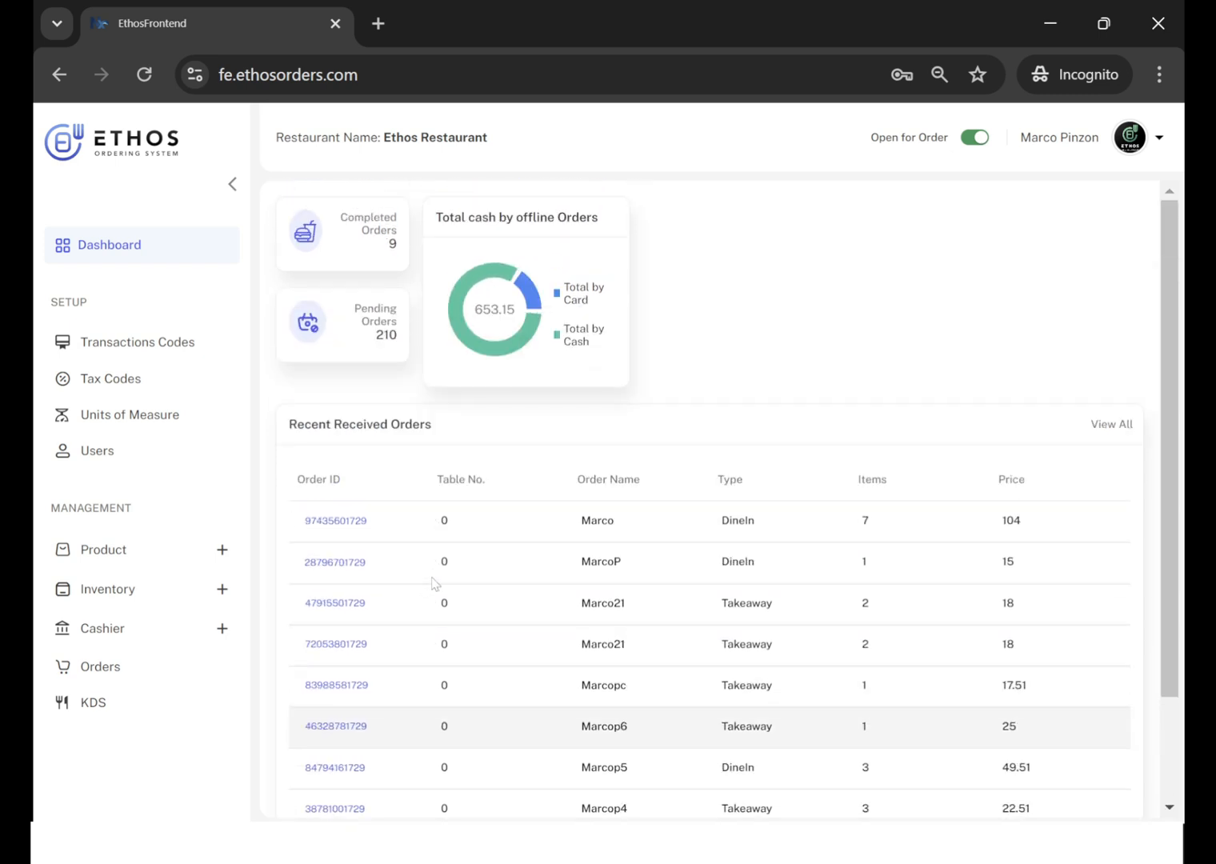
scroll(432, 582, down, 3)
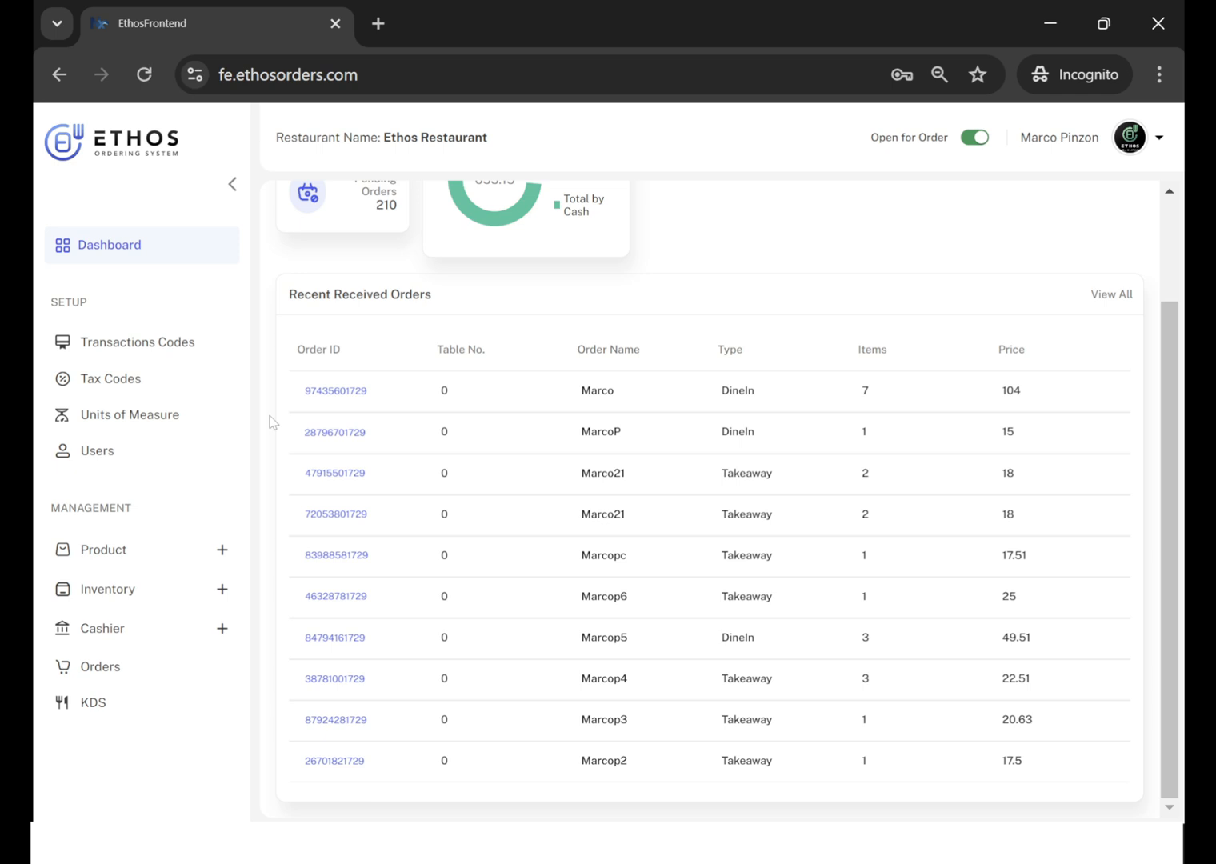
click(224, 552)
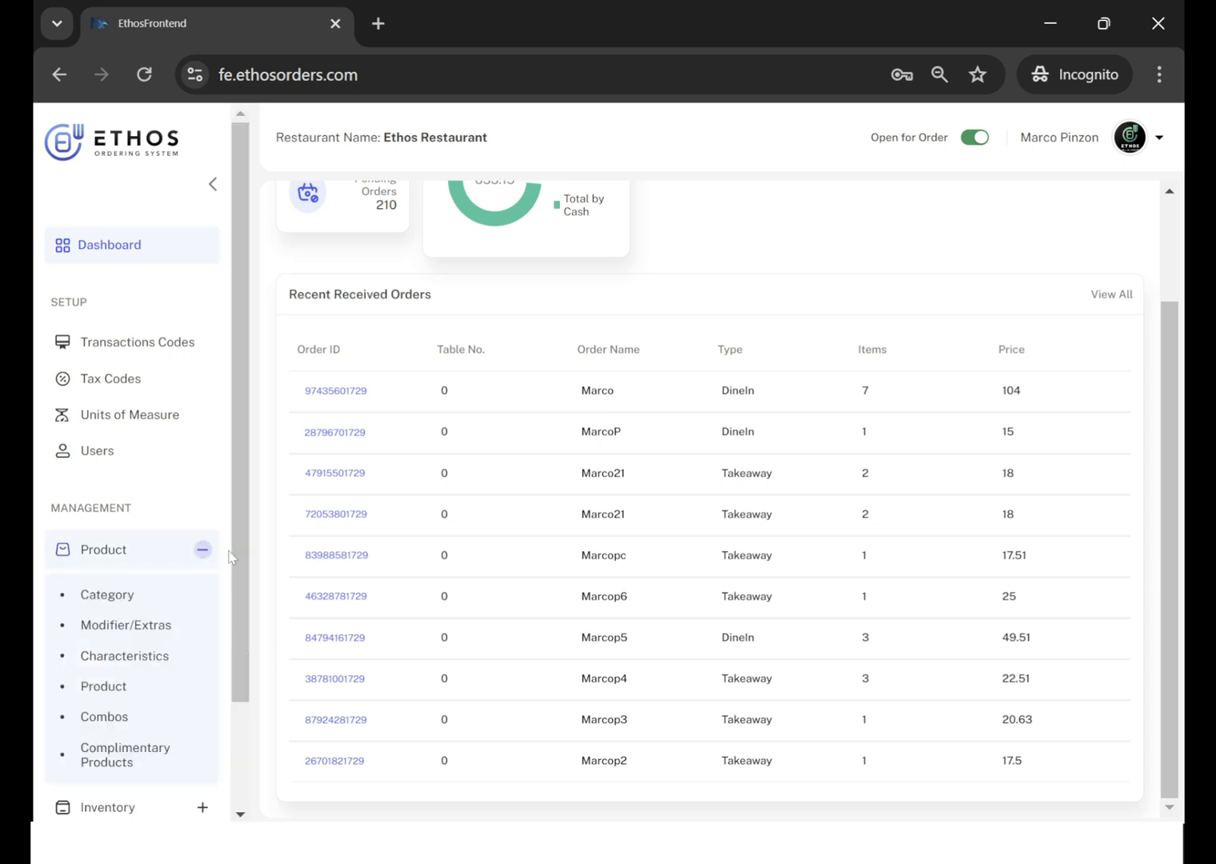
scroll(230, 556, down, 3)
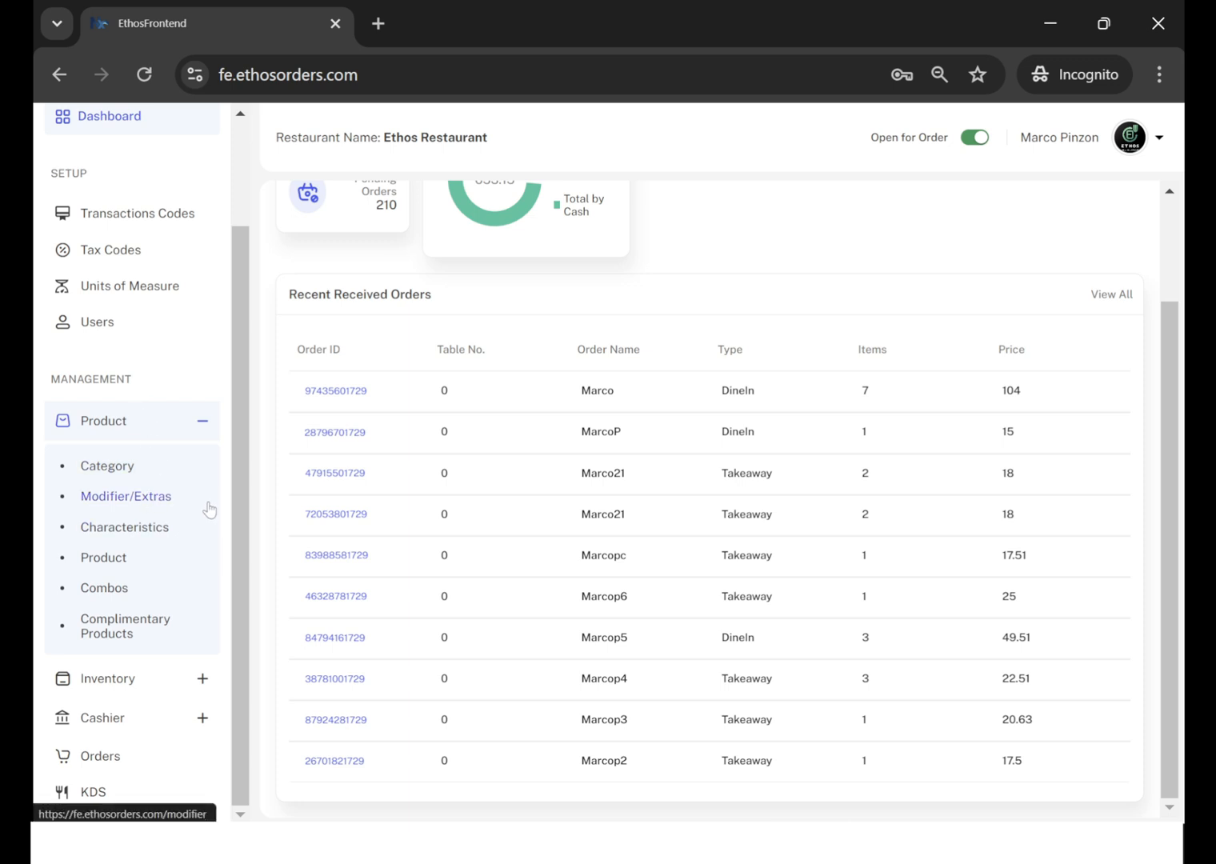
click(108, 479)
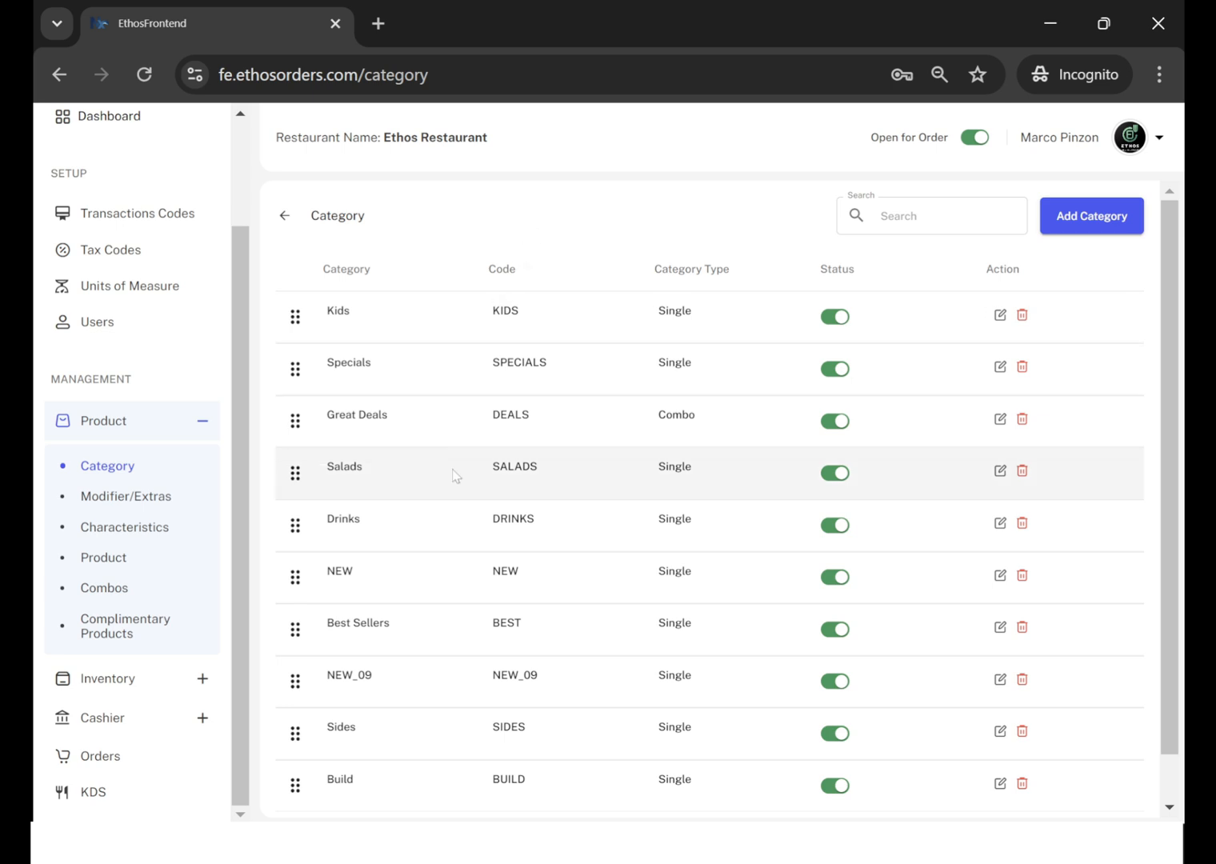
scroll(489, 606, down, 1)
scroll(489, 606, up, 1)
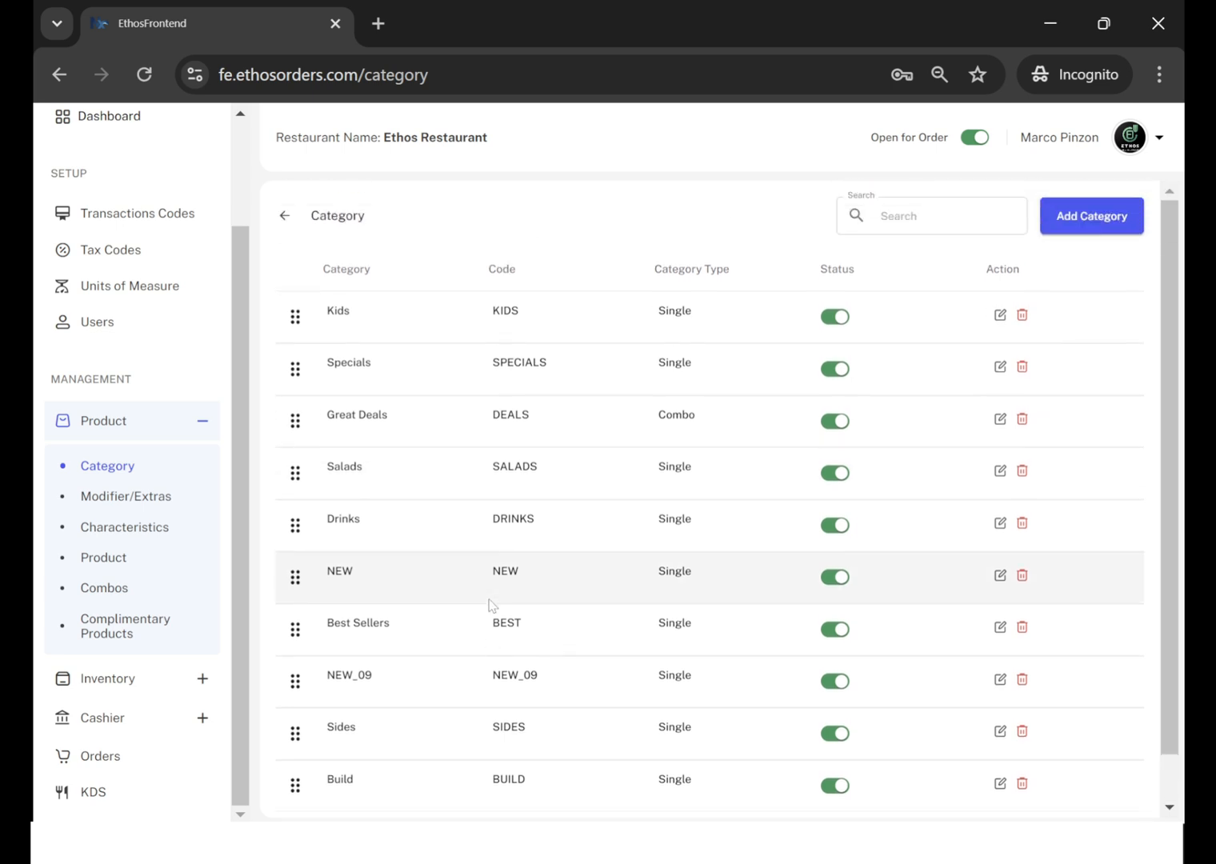
scroll(491, 608, down, 1)
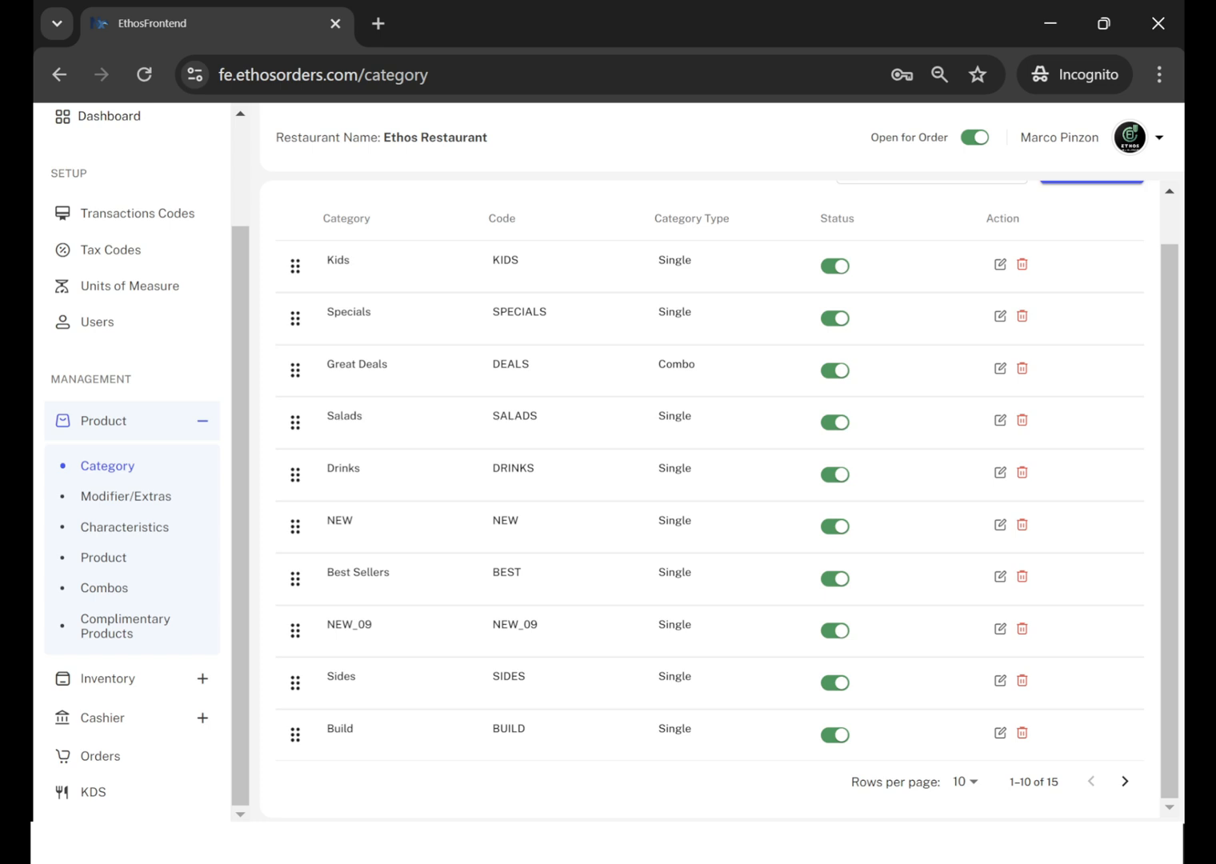
click(1125, 781)
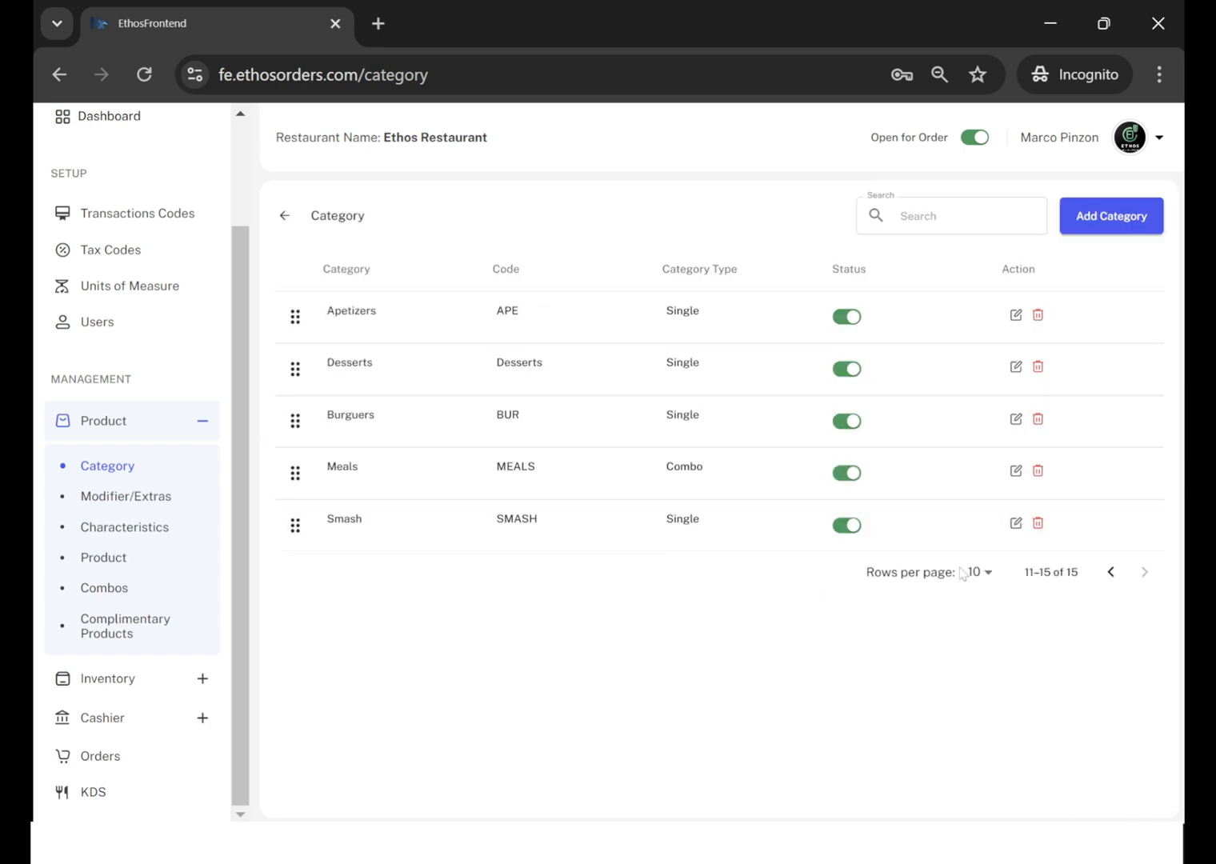
Show more categories per page, and move Kids directly below Apetizers and Great Deals directly below Desserts.
click(984, 573)
click(982, 642)
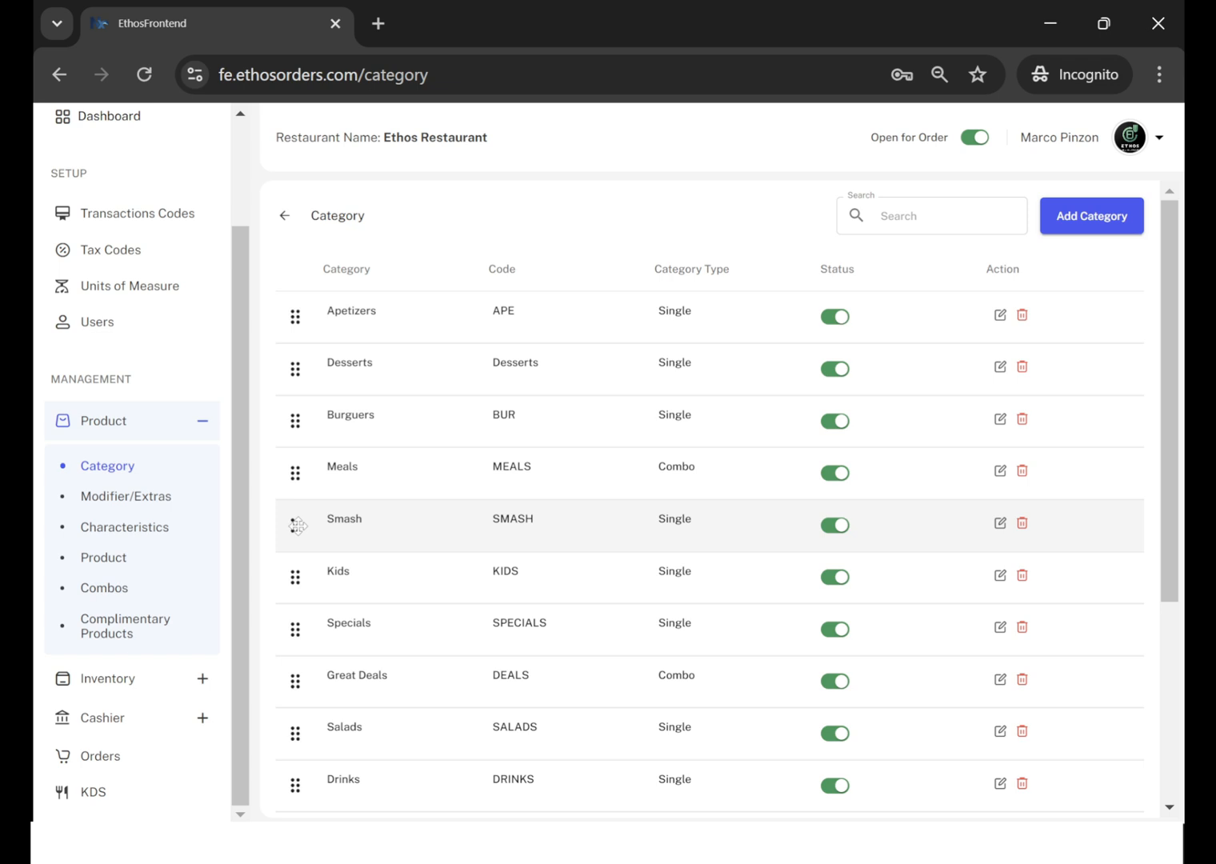
drag(298, 576, 311, 357)
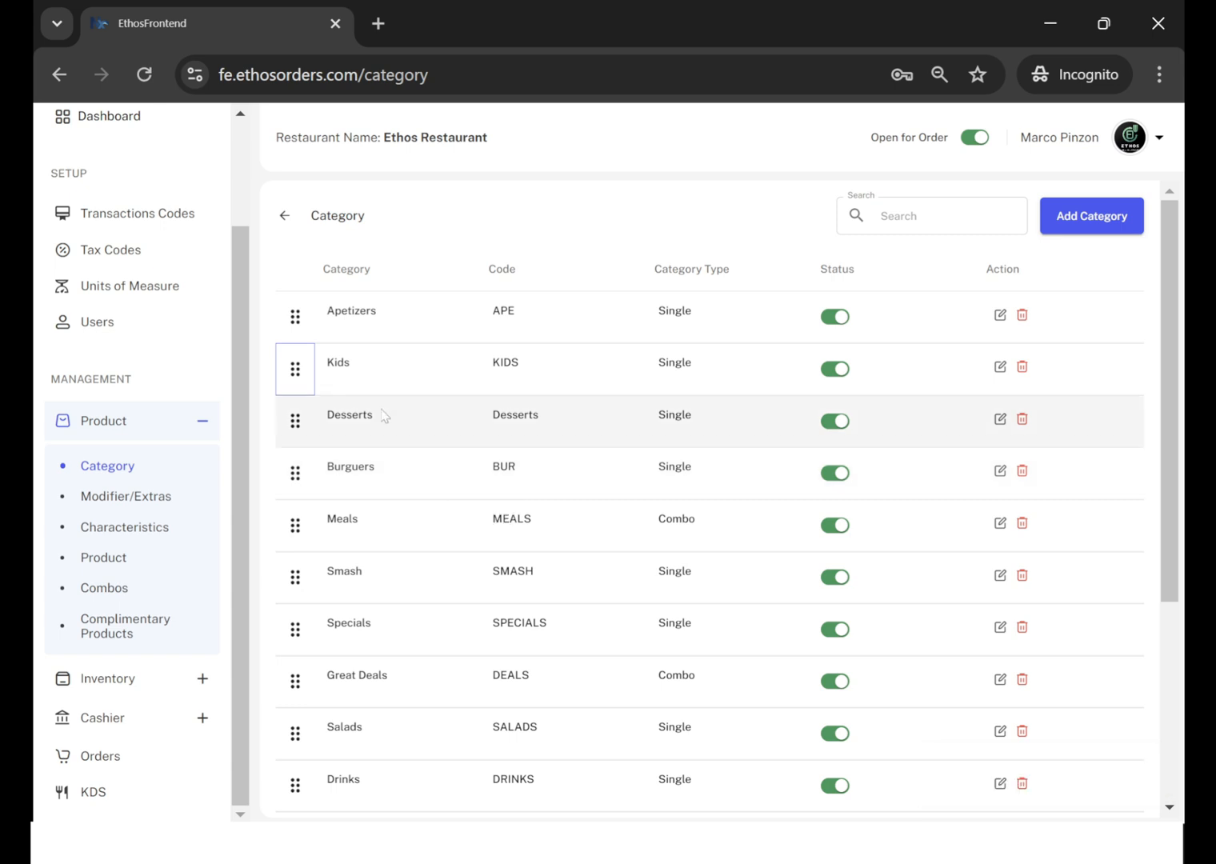
drag(298, 683, 297, 473)
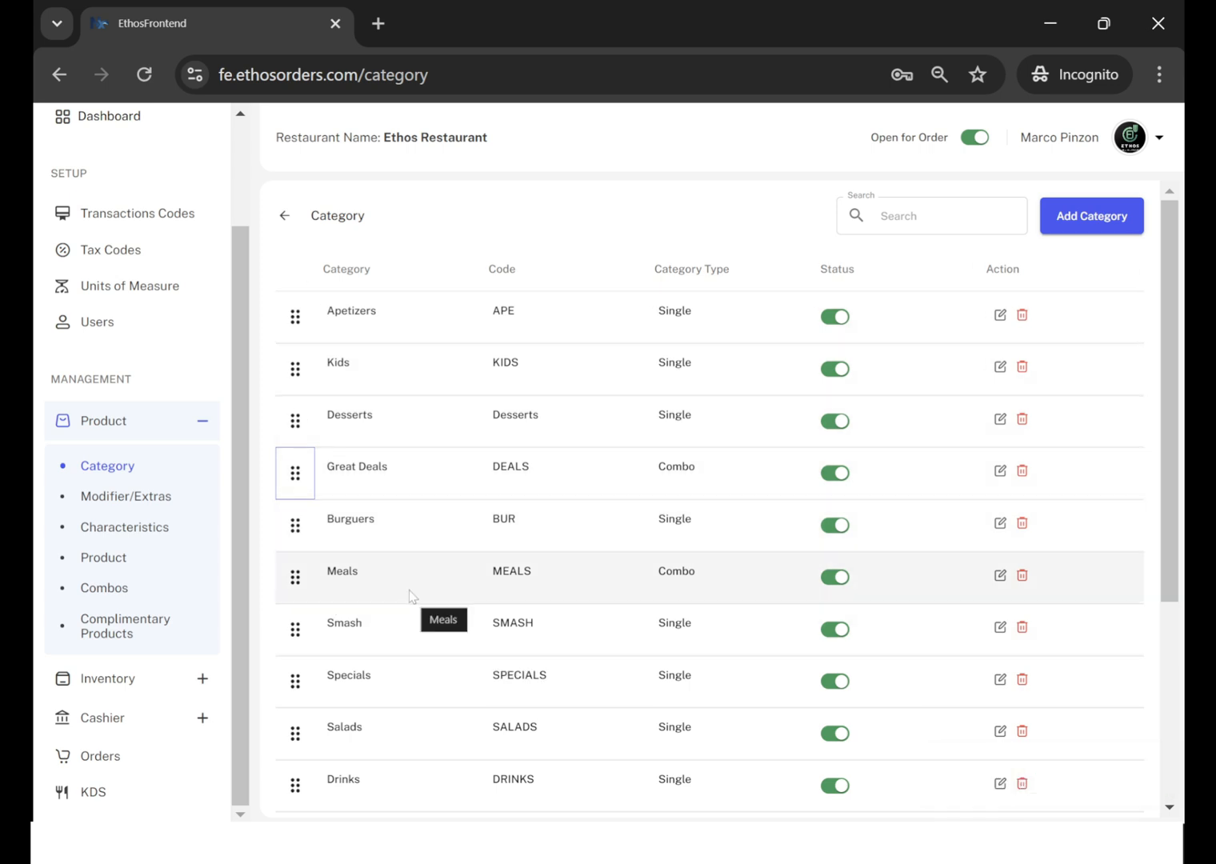
Examine the Modifier/Extras list and the Ground Beef modifier's edit form, returning to the list without changes.
click(124, 504)
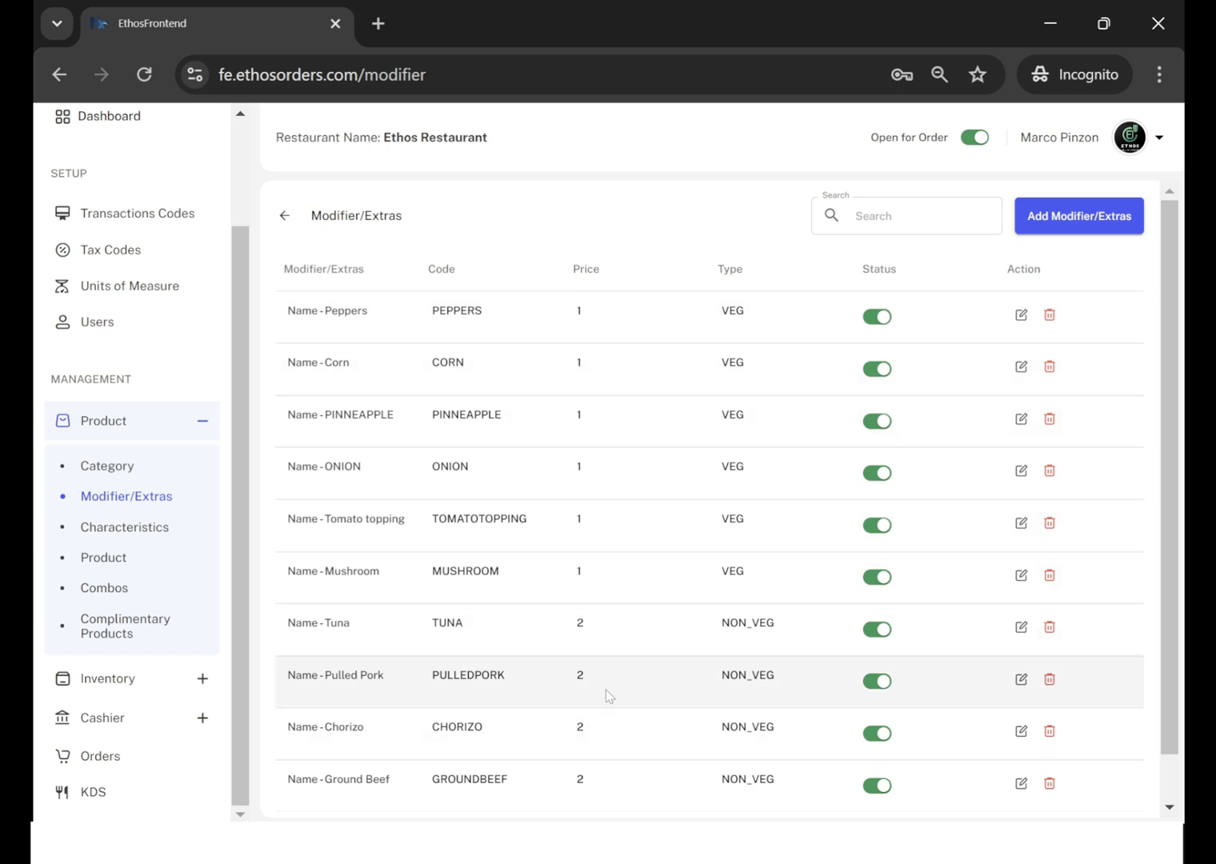
scroll(606, 696, down, 2)
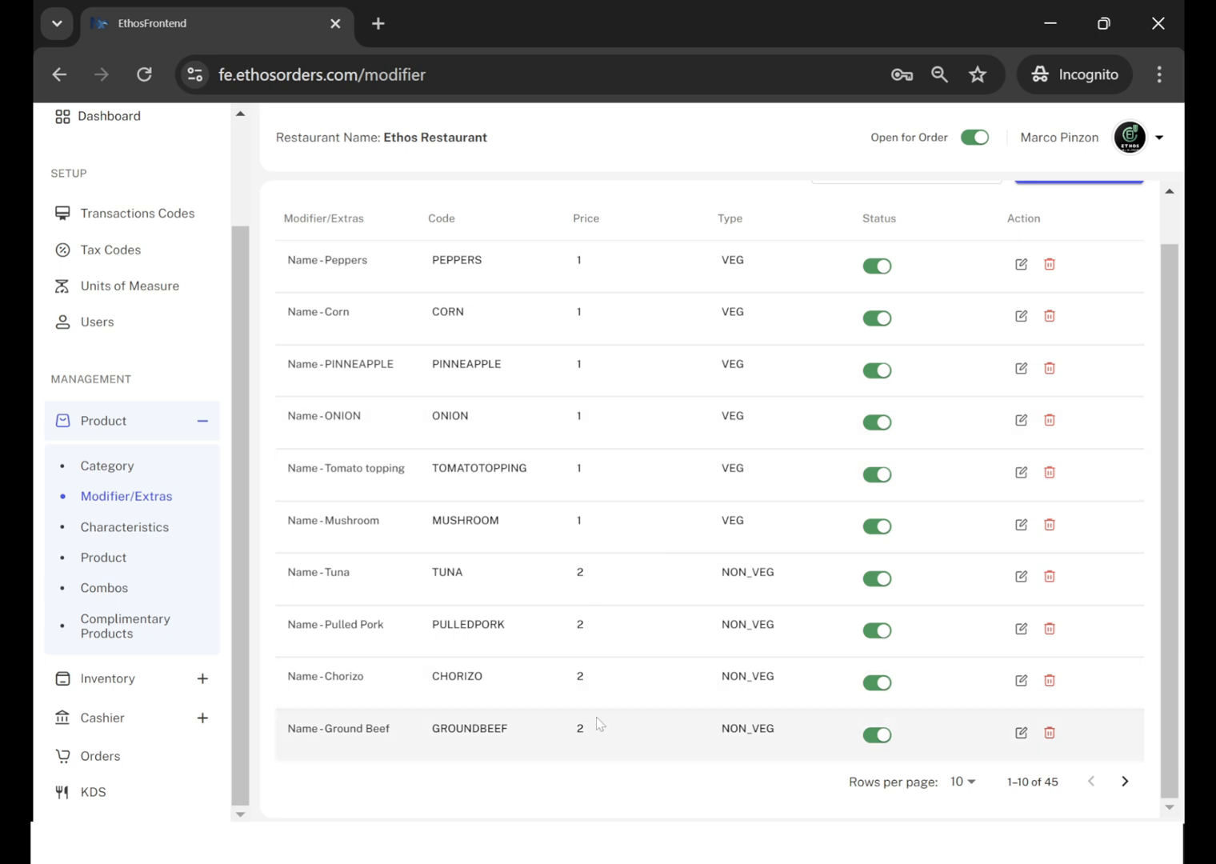
click(1023, 735)
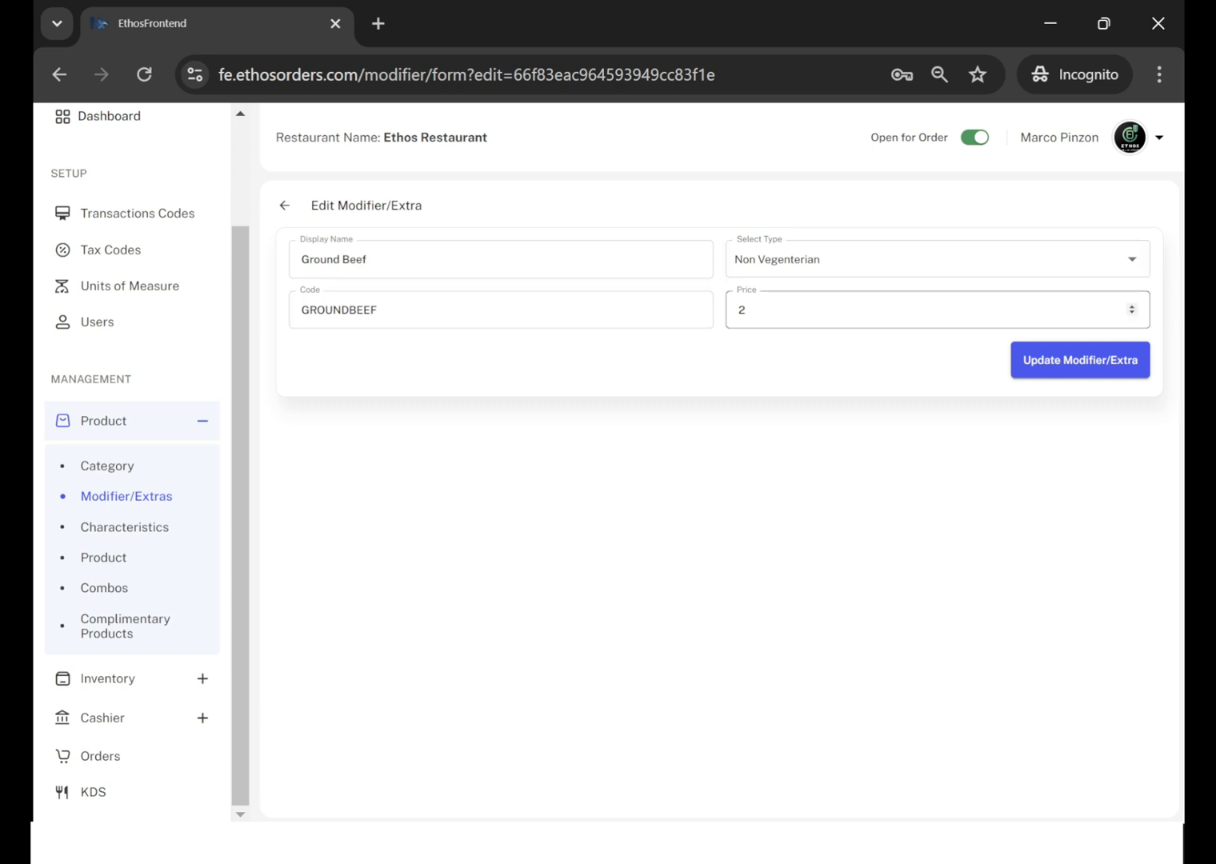
click(286, 208)
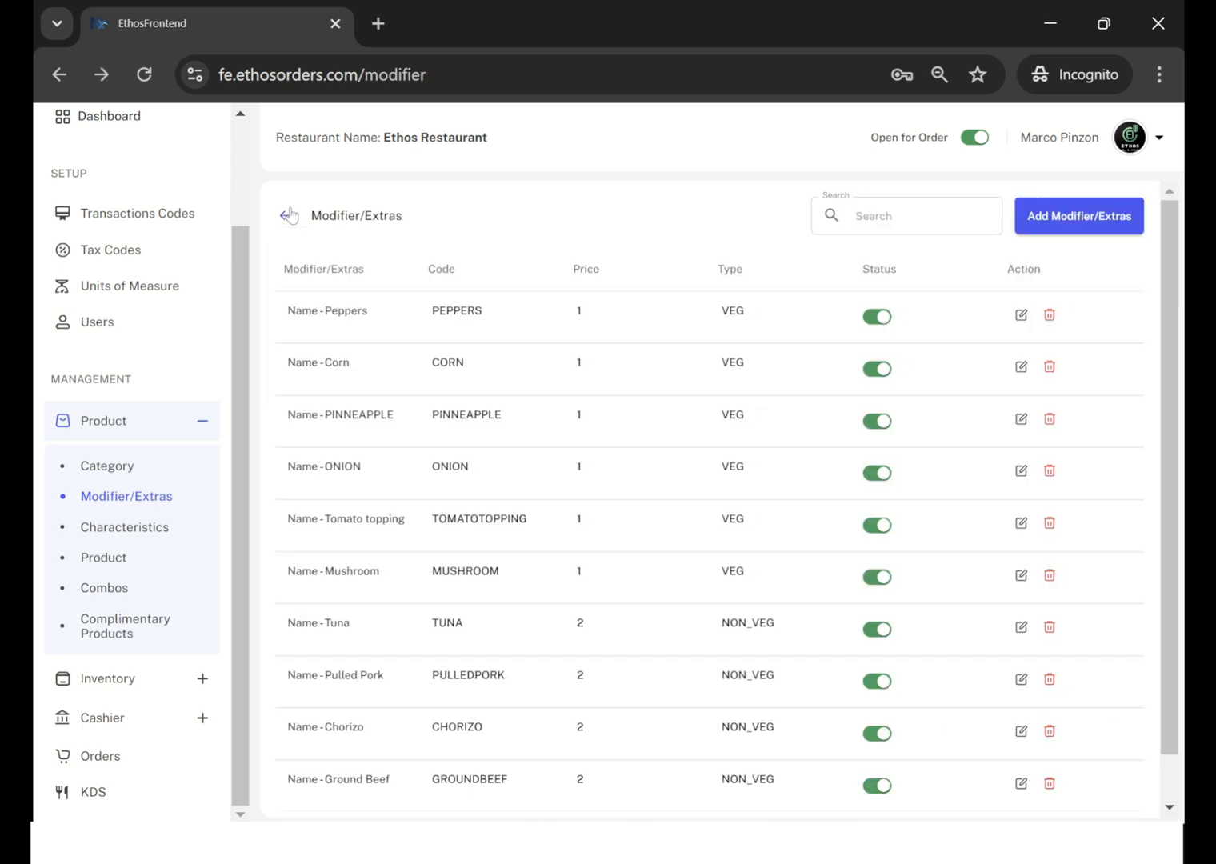
Examine both pages of the product characteristics list and the list of tax codes.
click(157, 529)
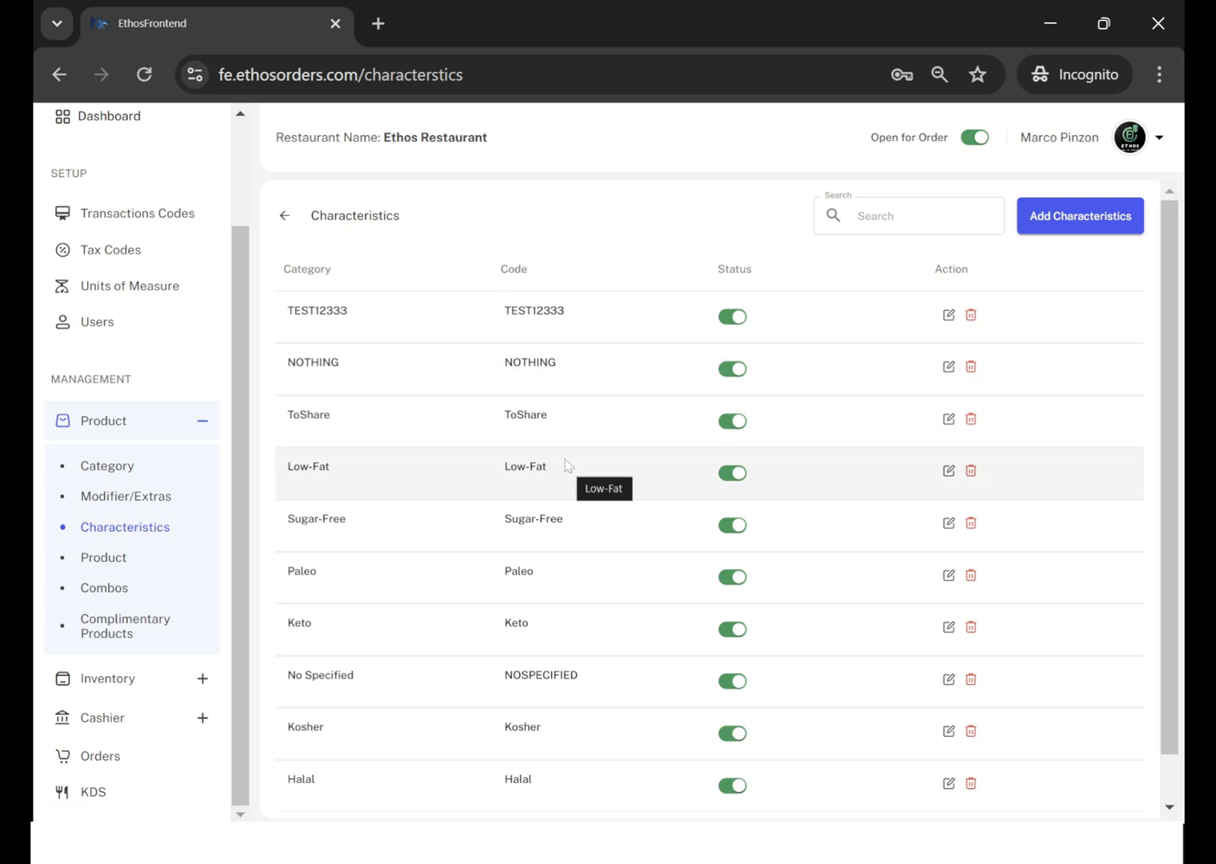
scroll(566, 460, down, 1)
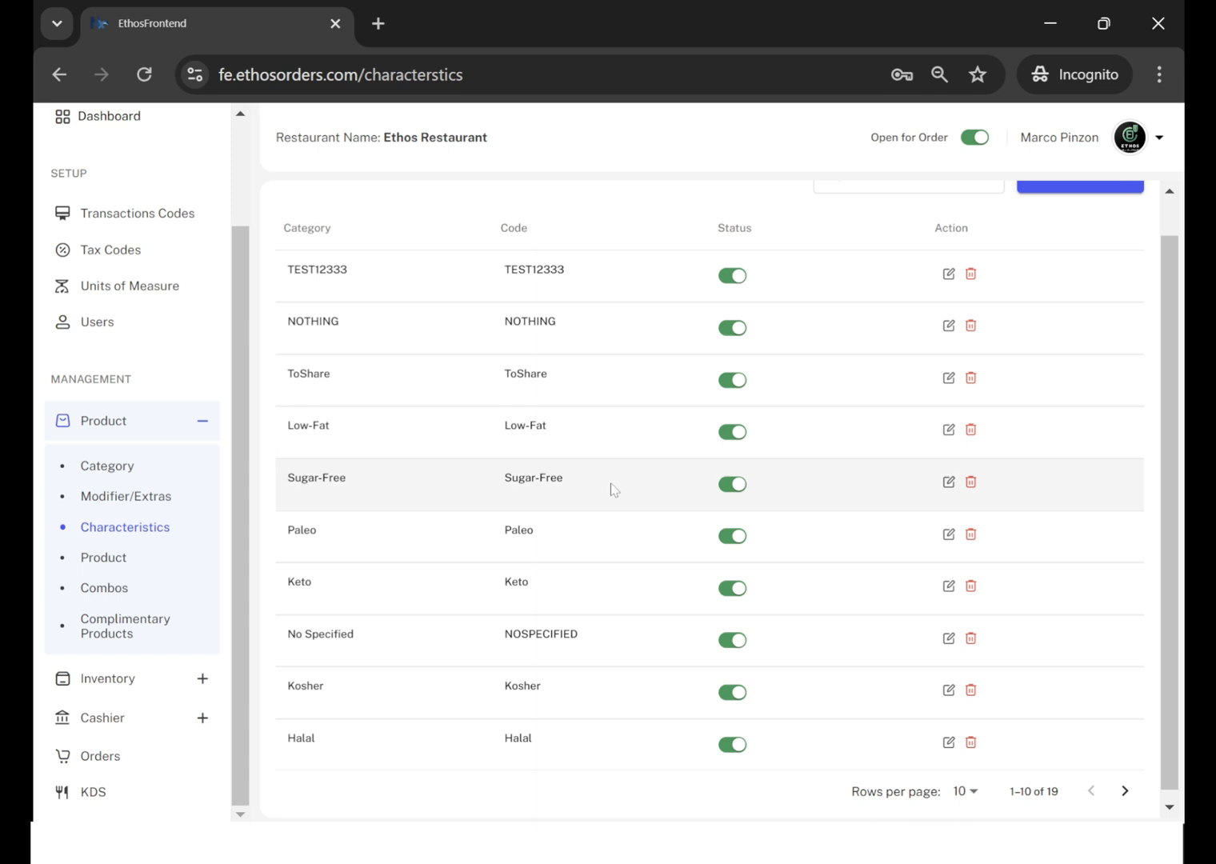
scroll(613, 489, down, 1)
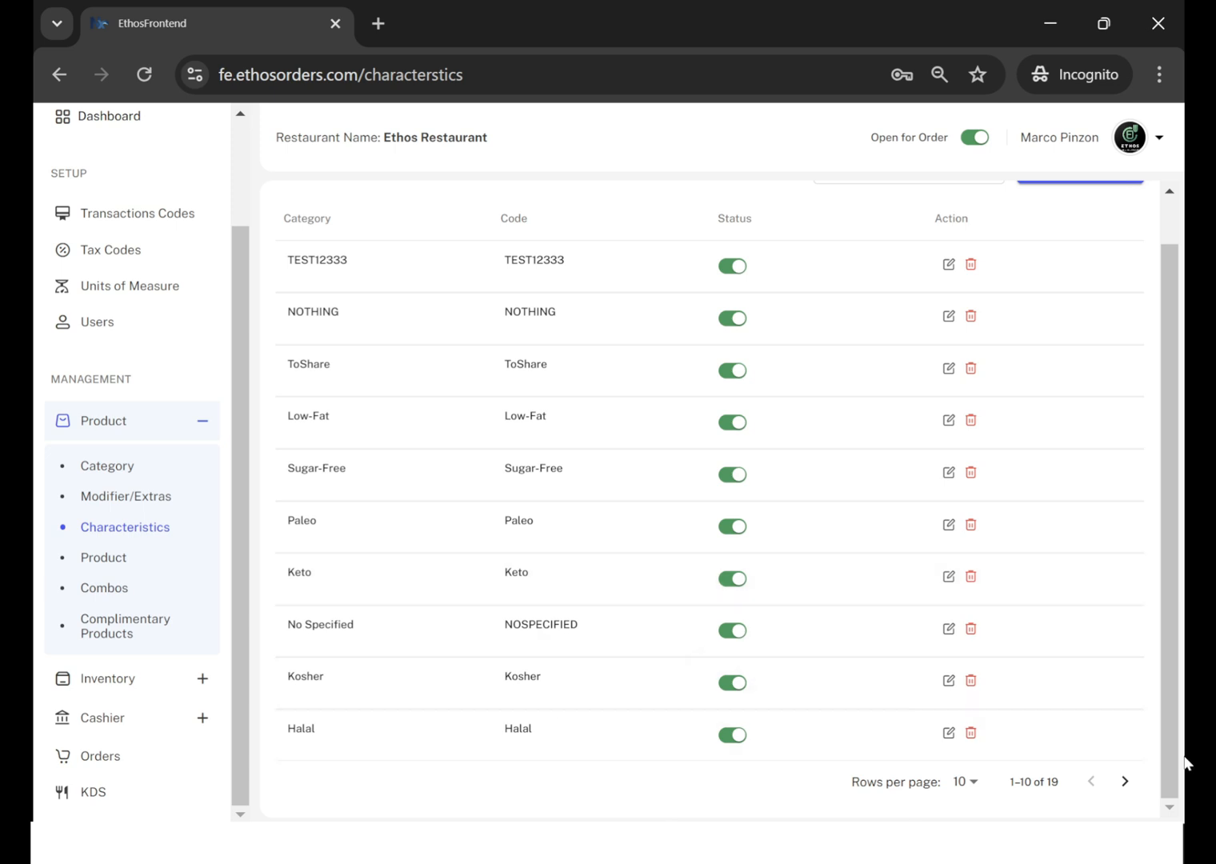
click(1125, 782)
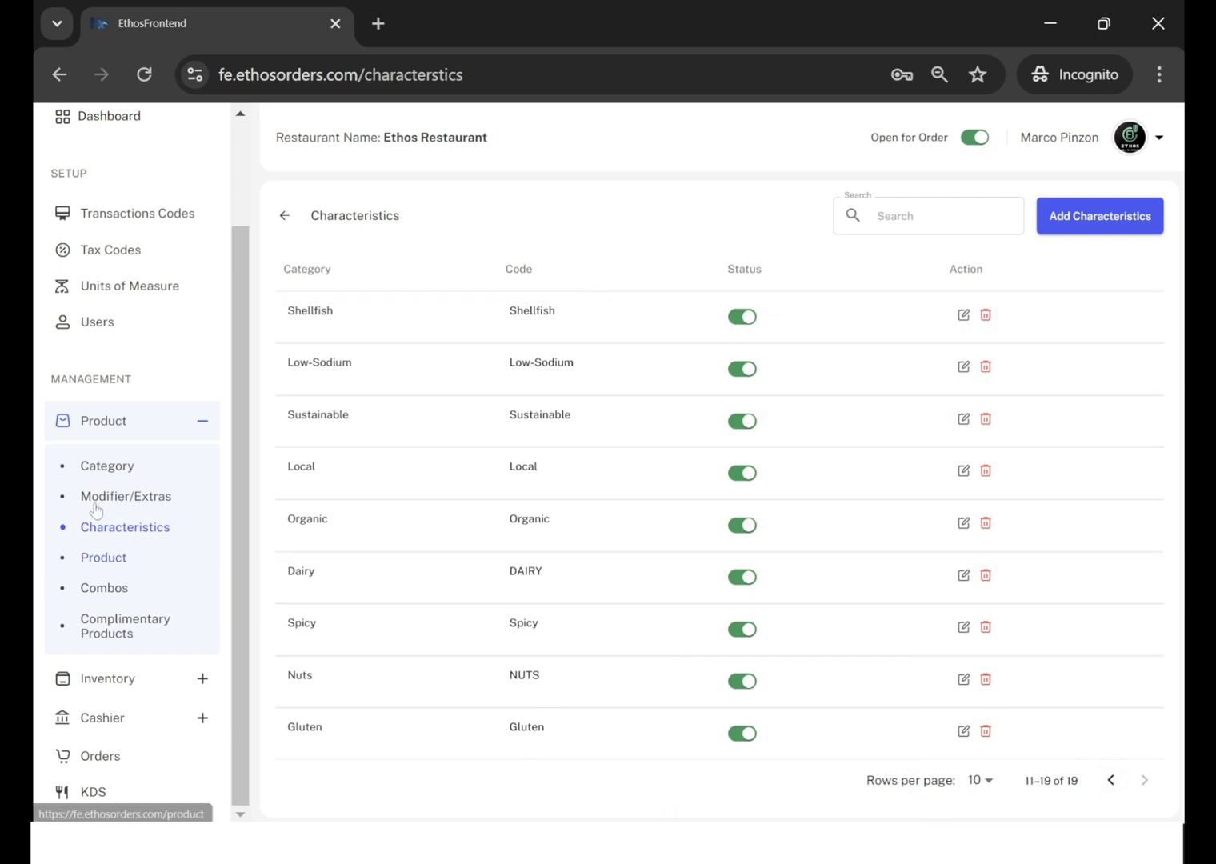
click(130, 247)
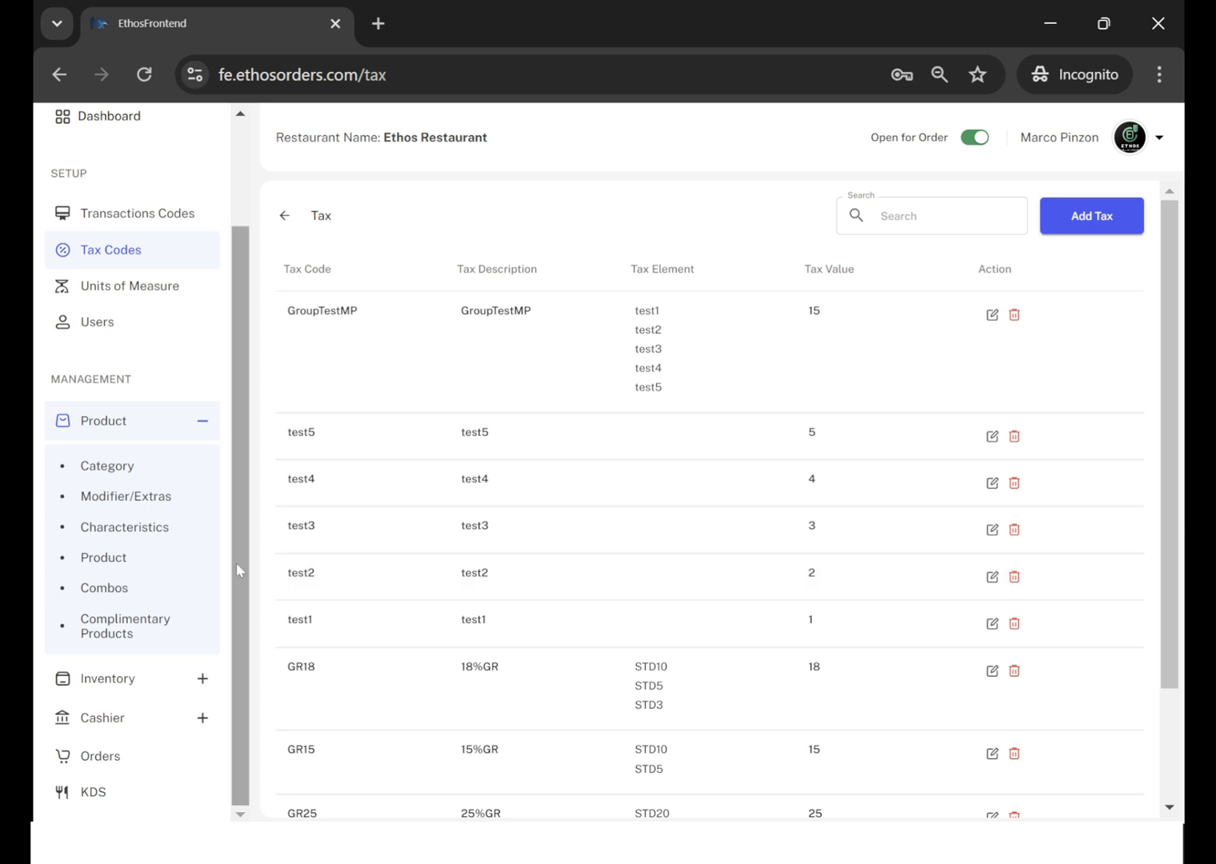
Search the product list for "crispy" and open Crispy Chicken Wings for editing.
click(116, 559)
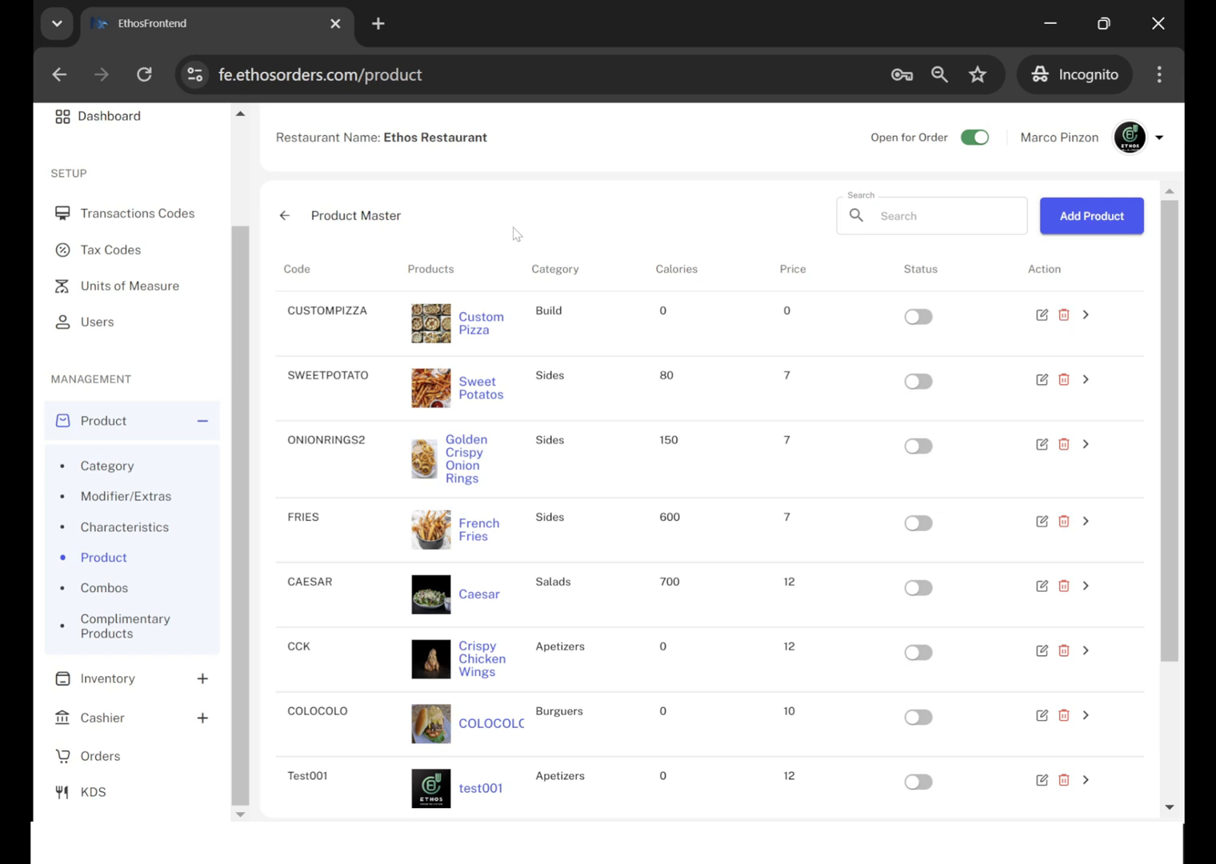
scroll(610, 561, down, 2)
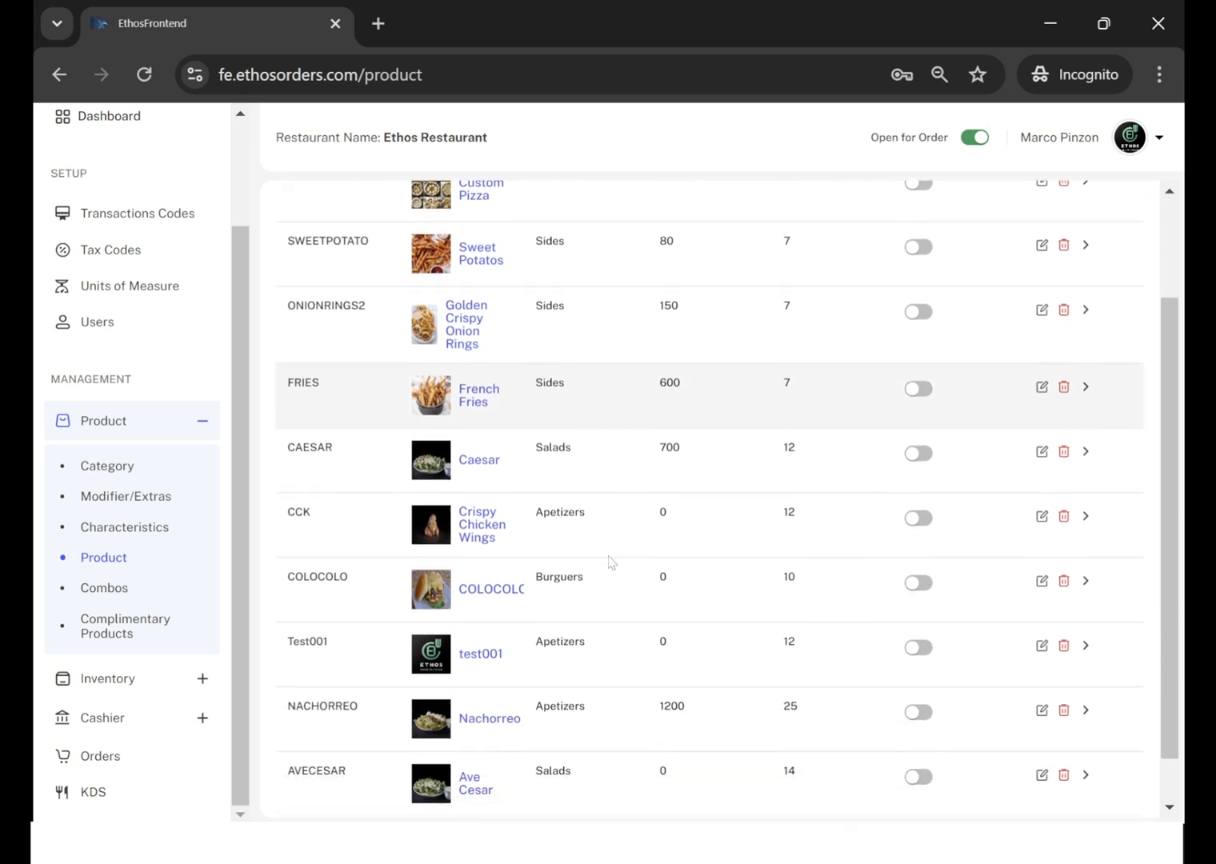
scroll(610, 562, up, 2)
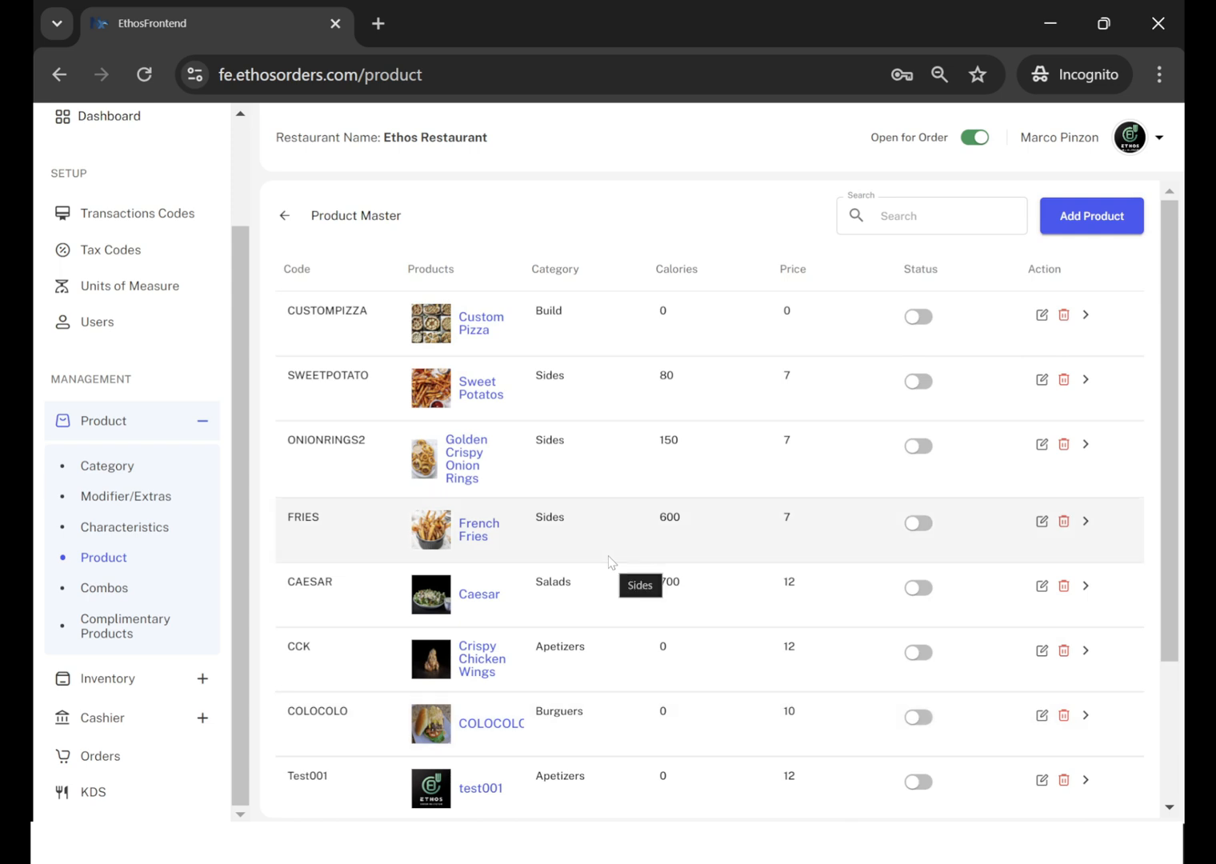
scroll(676, 623, down, 1)
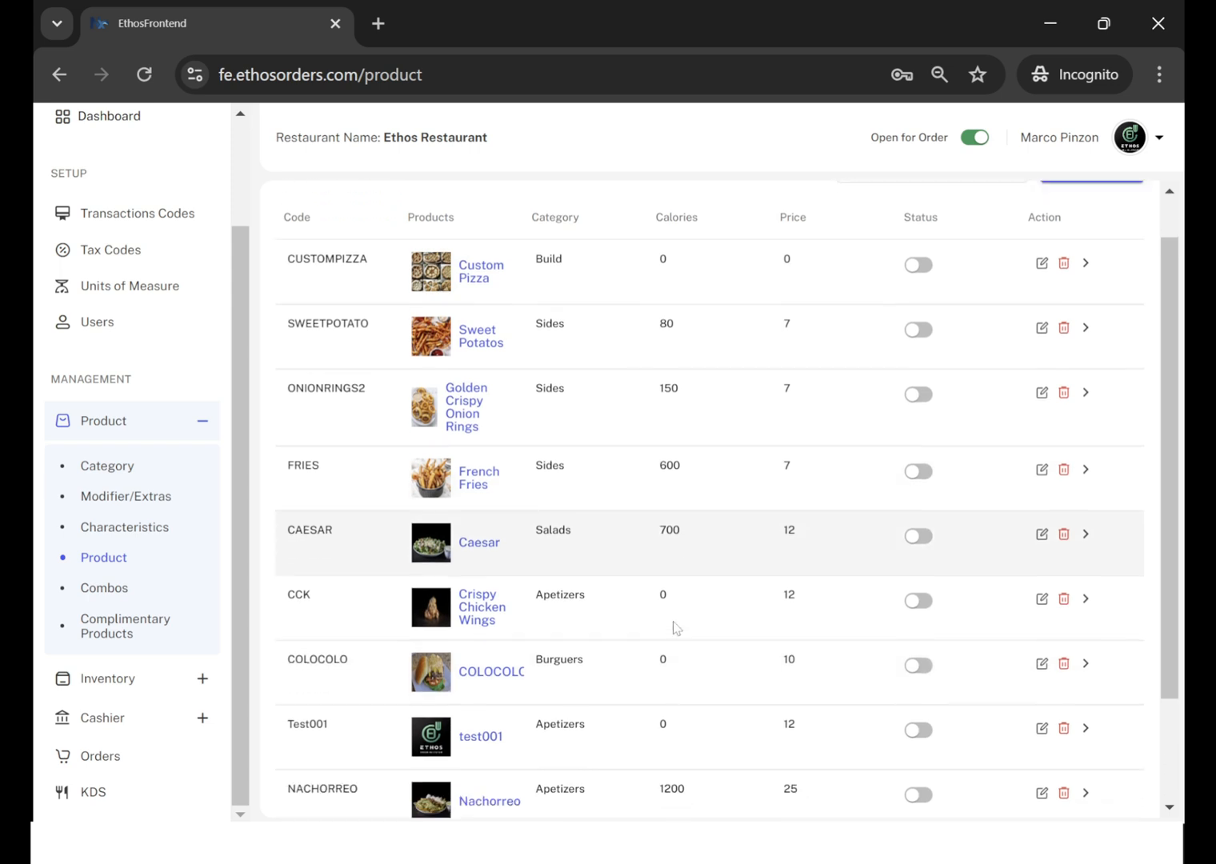
scroll(674, 626, up, 1)
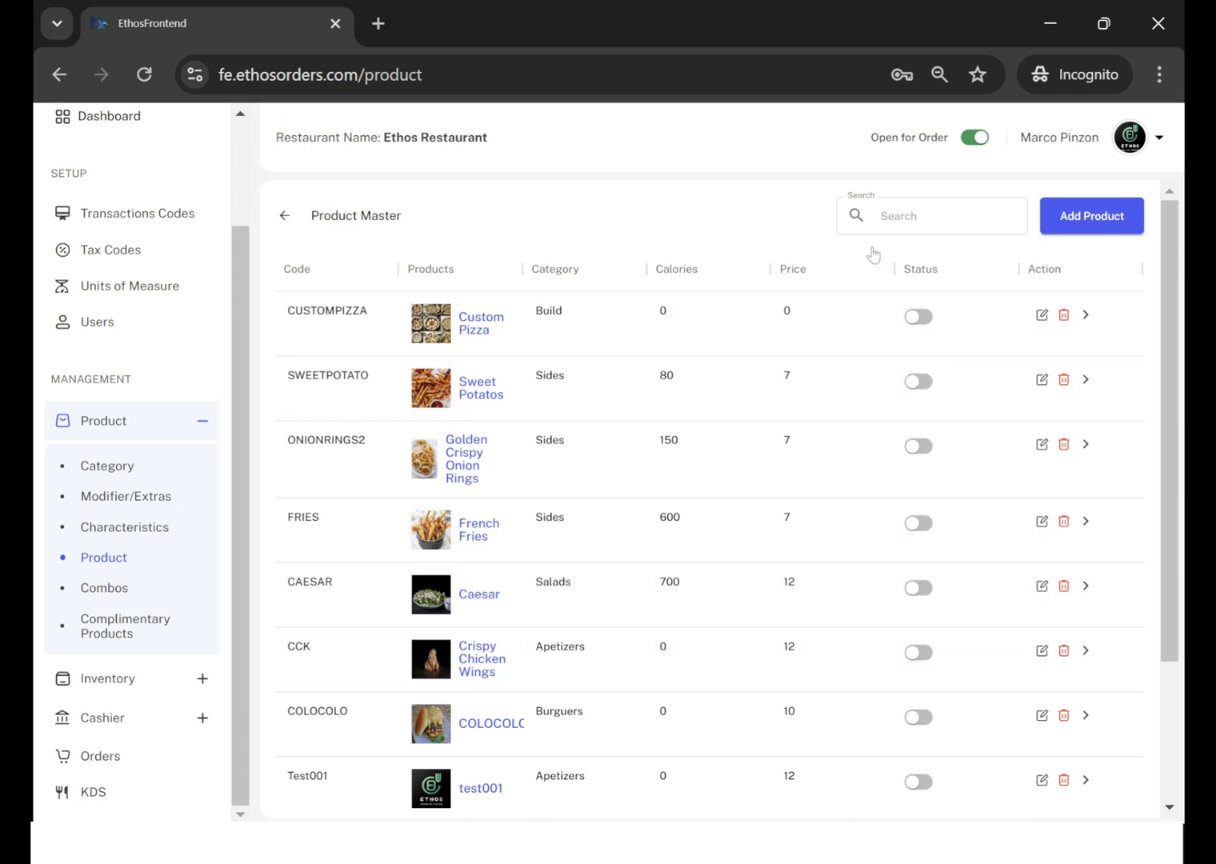
click(888, 216)
text(crispy)
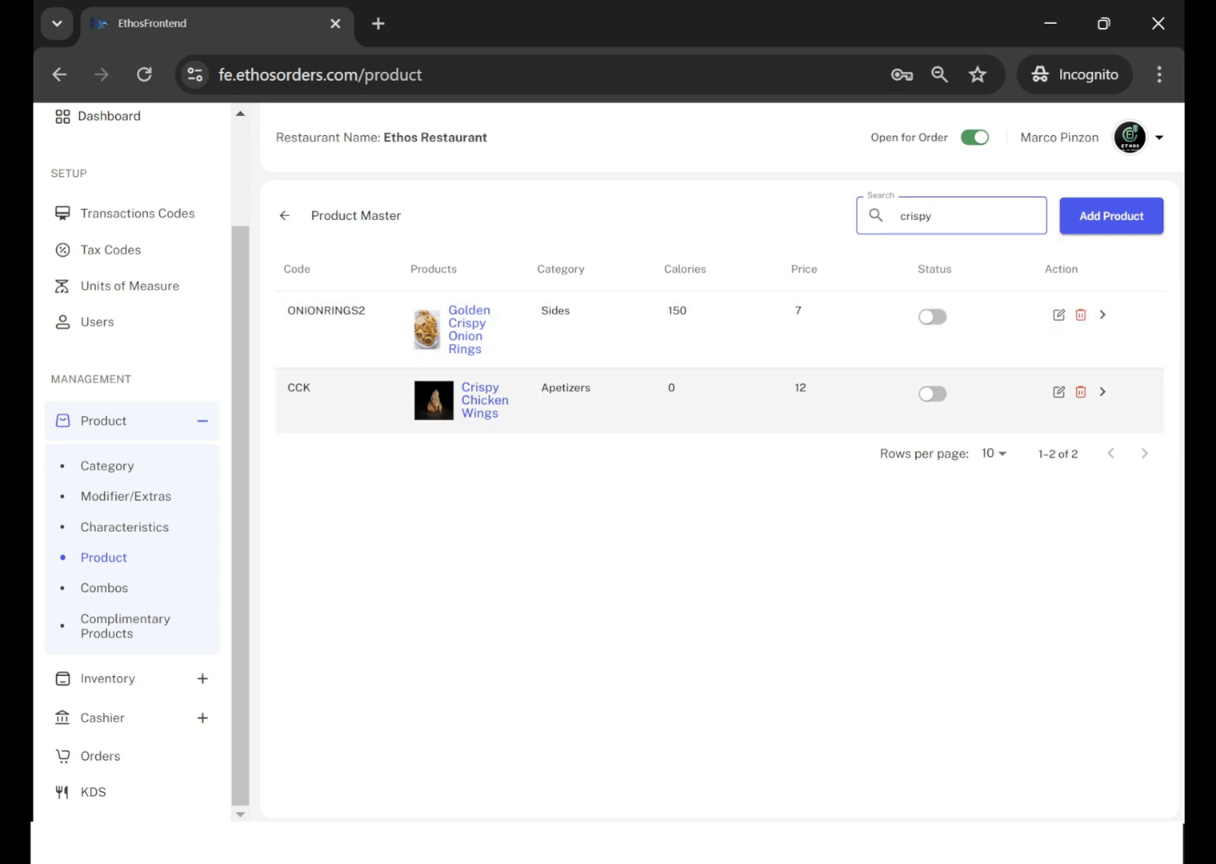
click(1059, 392)
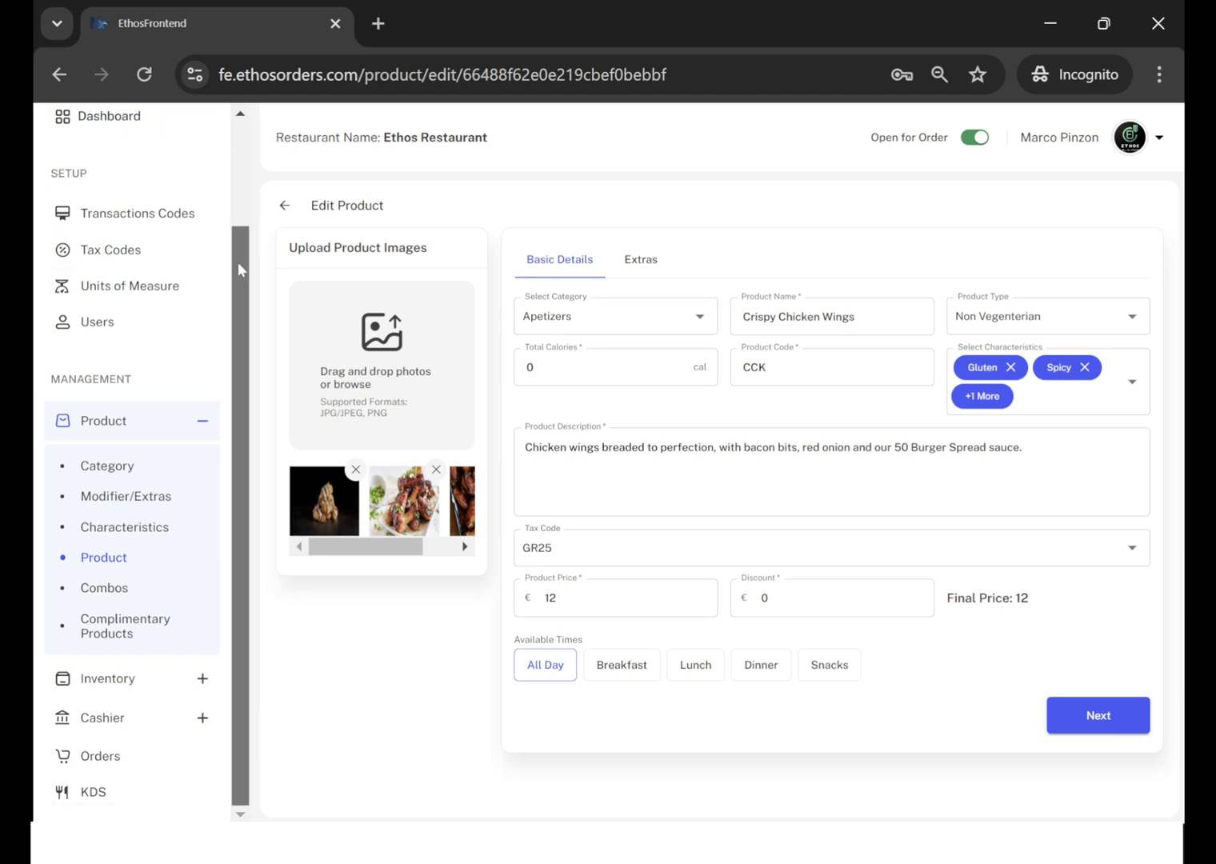
Collapse the navigation sidebar and check the Product Type choices for Crispy Chicken Wings.
scroll(238, 270, up, 3)
click(218, 175)
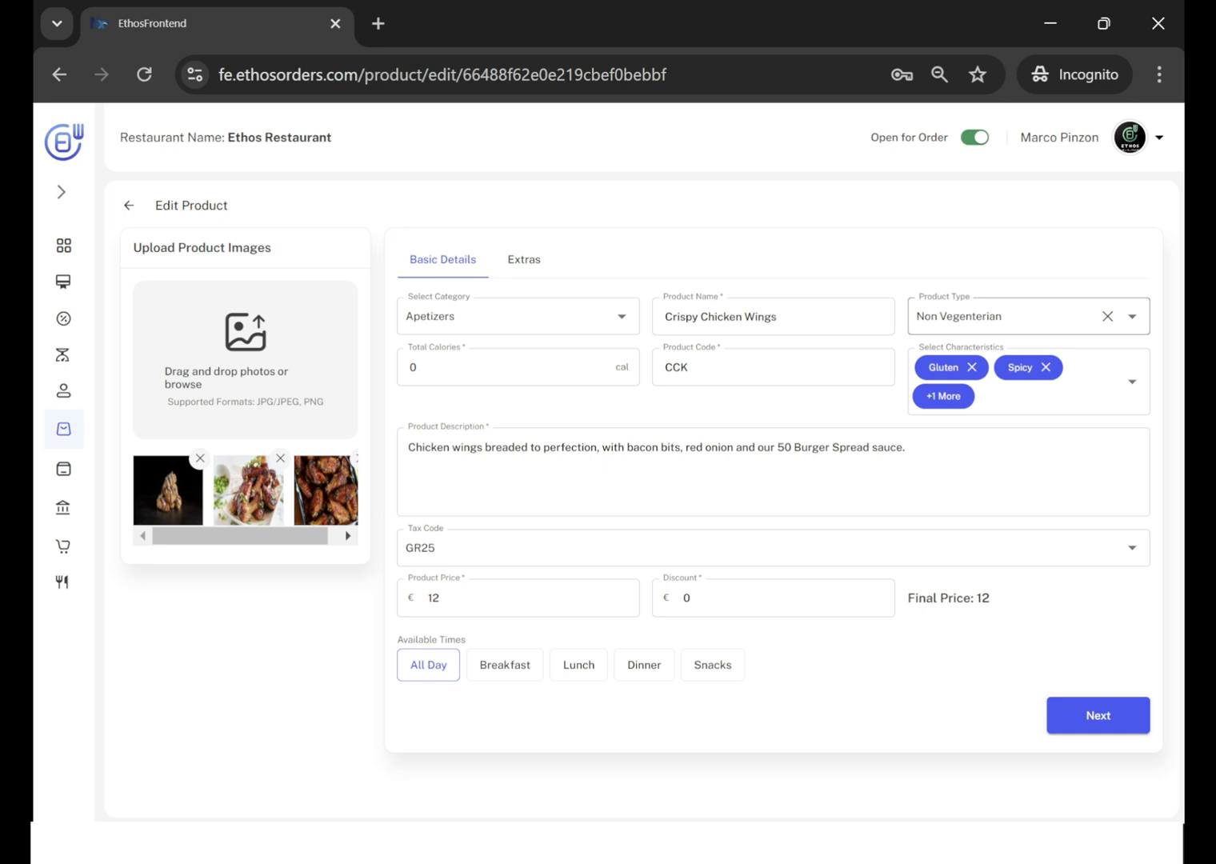
click(1133, 317)
click(1134, 320)
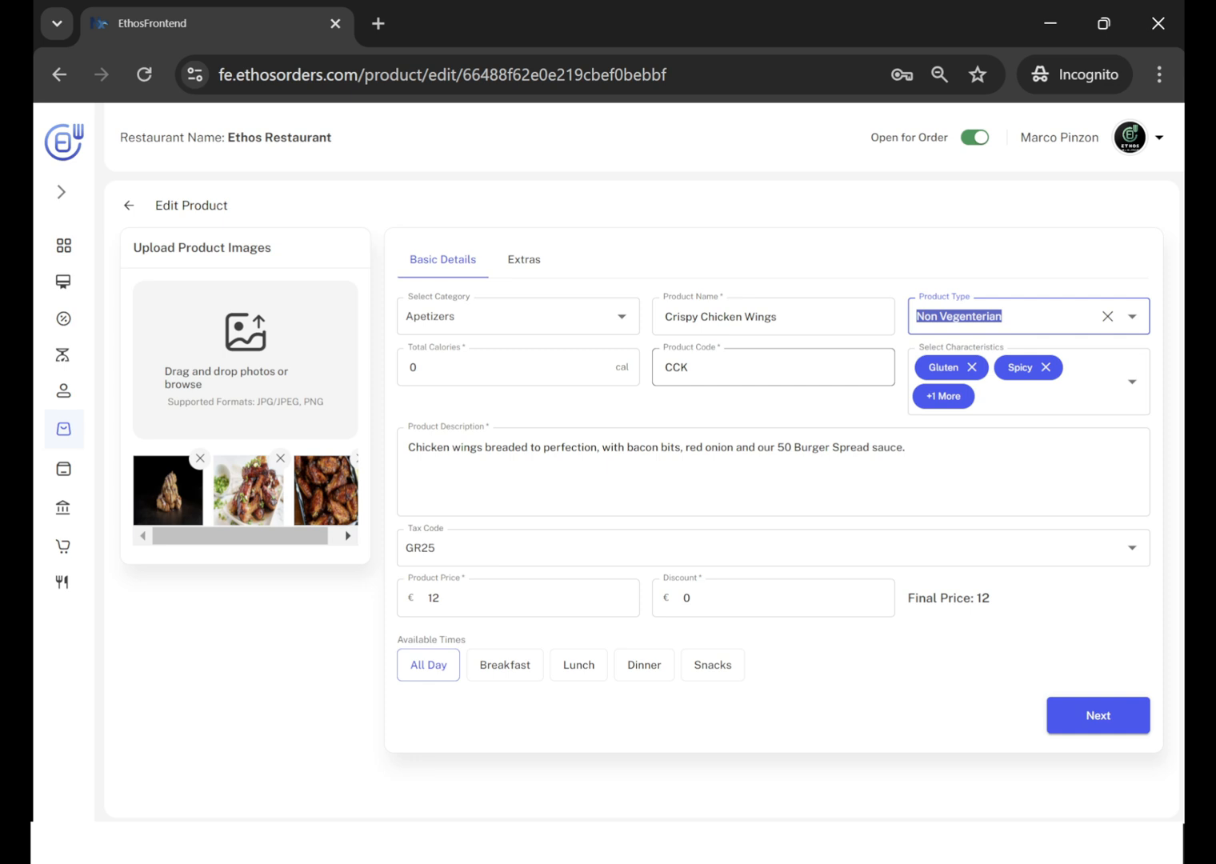
Add the characteristics Shellfish, ToShare, Low-Fat, Sugar-Free and Paleo to Crispy Chicken Wings, leaving Keto unselected.
click(1132, 381)
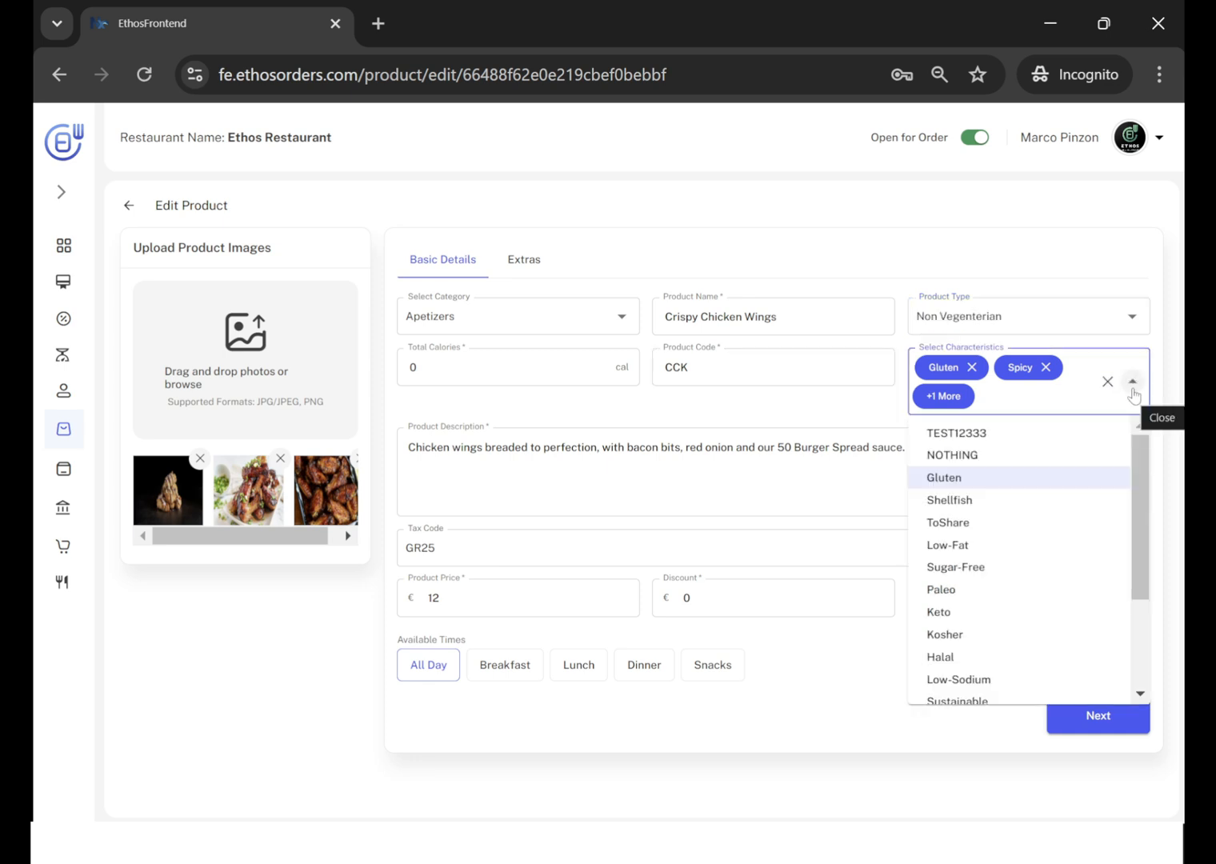
click(957, 499)
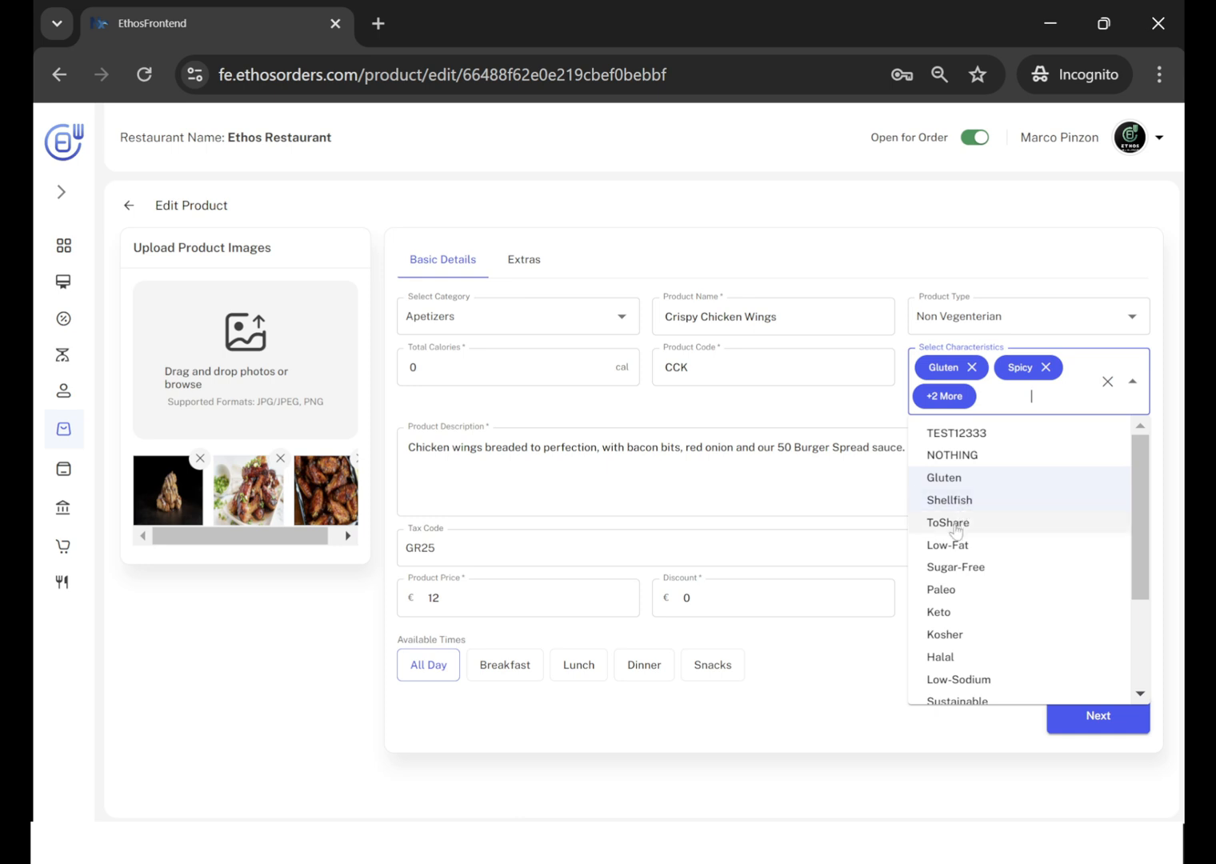
click(954, 528)
click(952, 549)
click(952, 570)
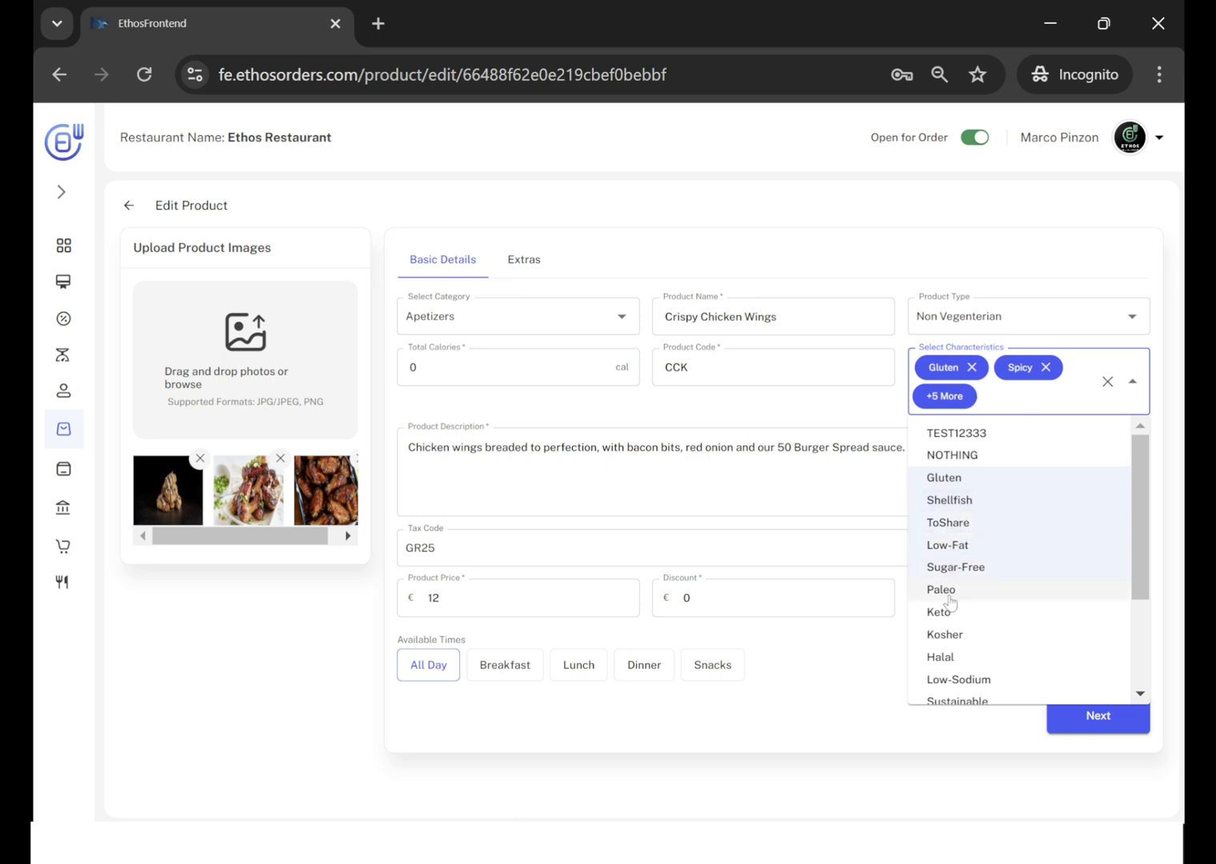
click(949, 595)
click(946, 613)
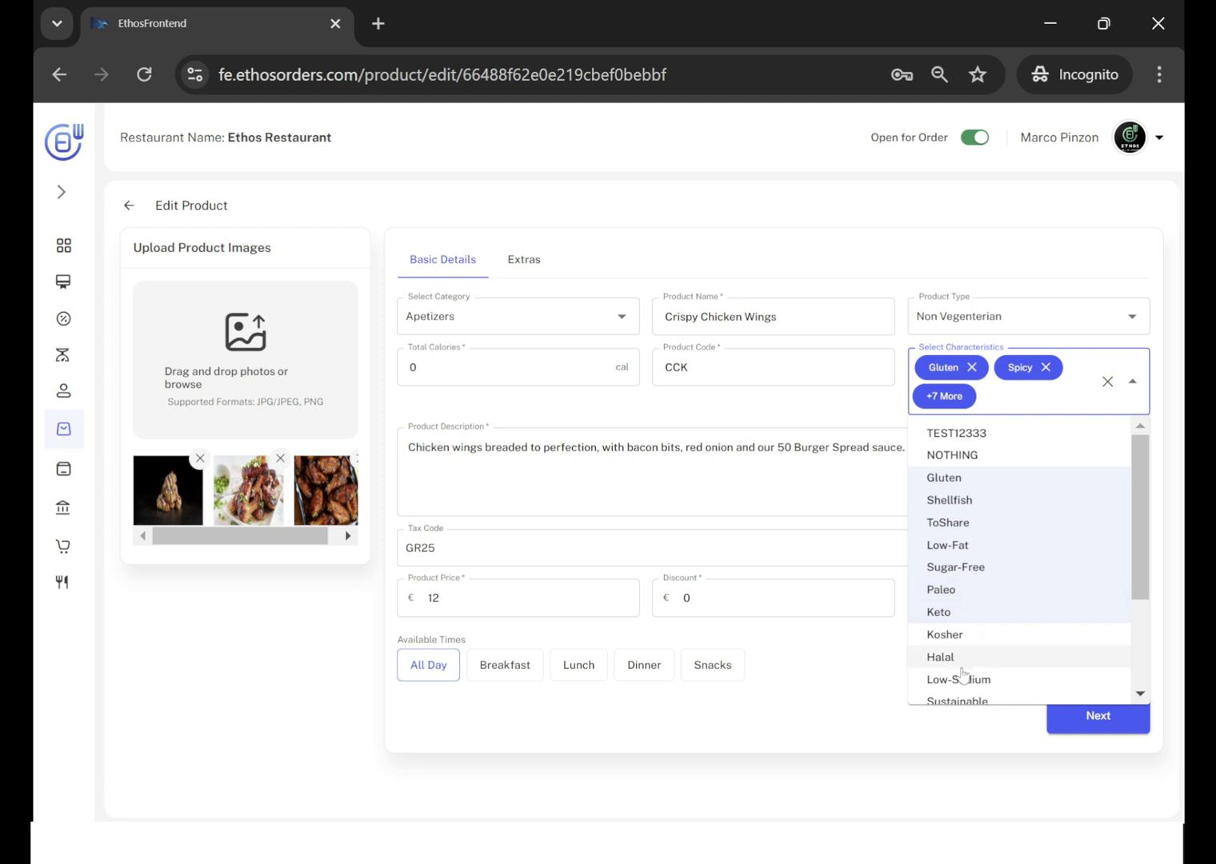
click(962, 613)
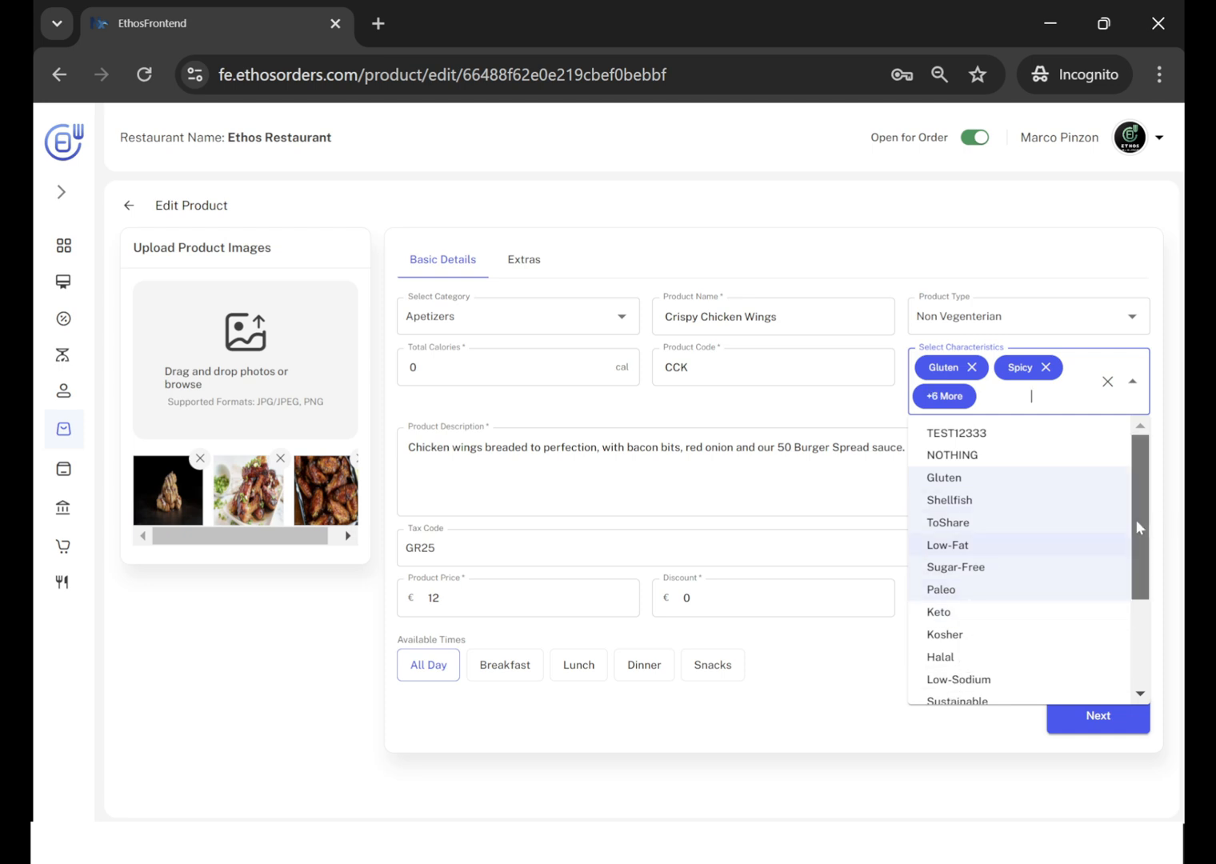
mouse_move(1136, 520)
mouse_down()
mouse_move(1133, 610)
mouse_move(1133, 508)
mouse_up()
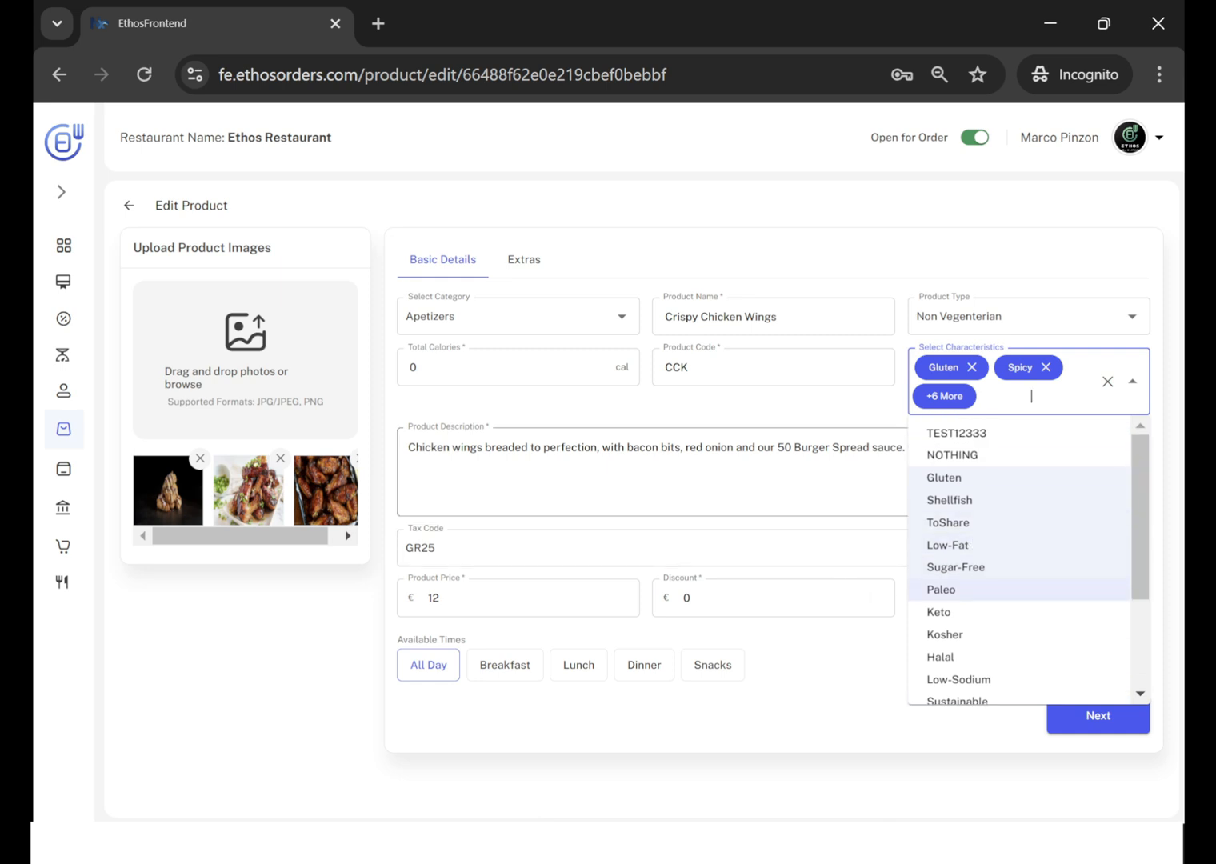
click(808, 446)
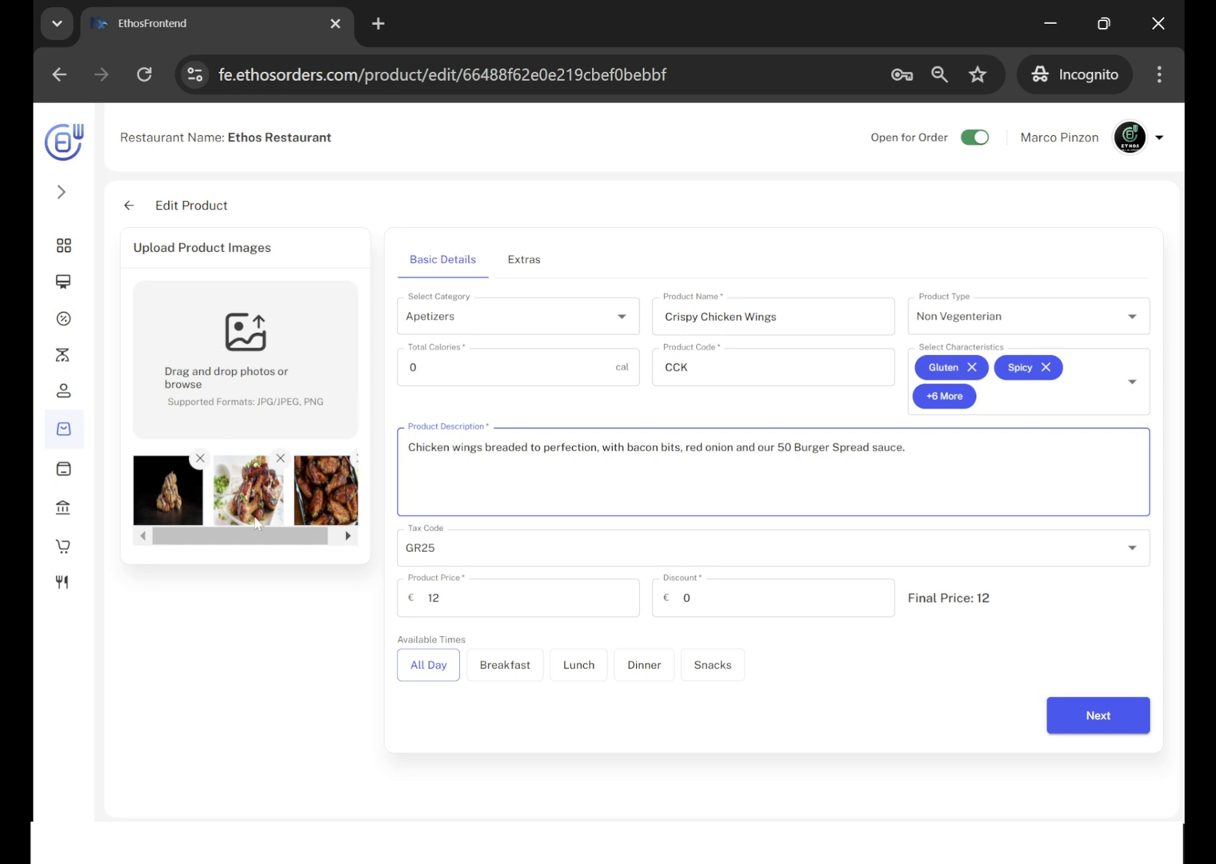
Upload the All_Appetizers image from the Images_Menu_Test folder to the product images and remove it again.
click(250, 359)
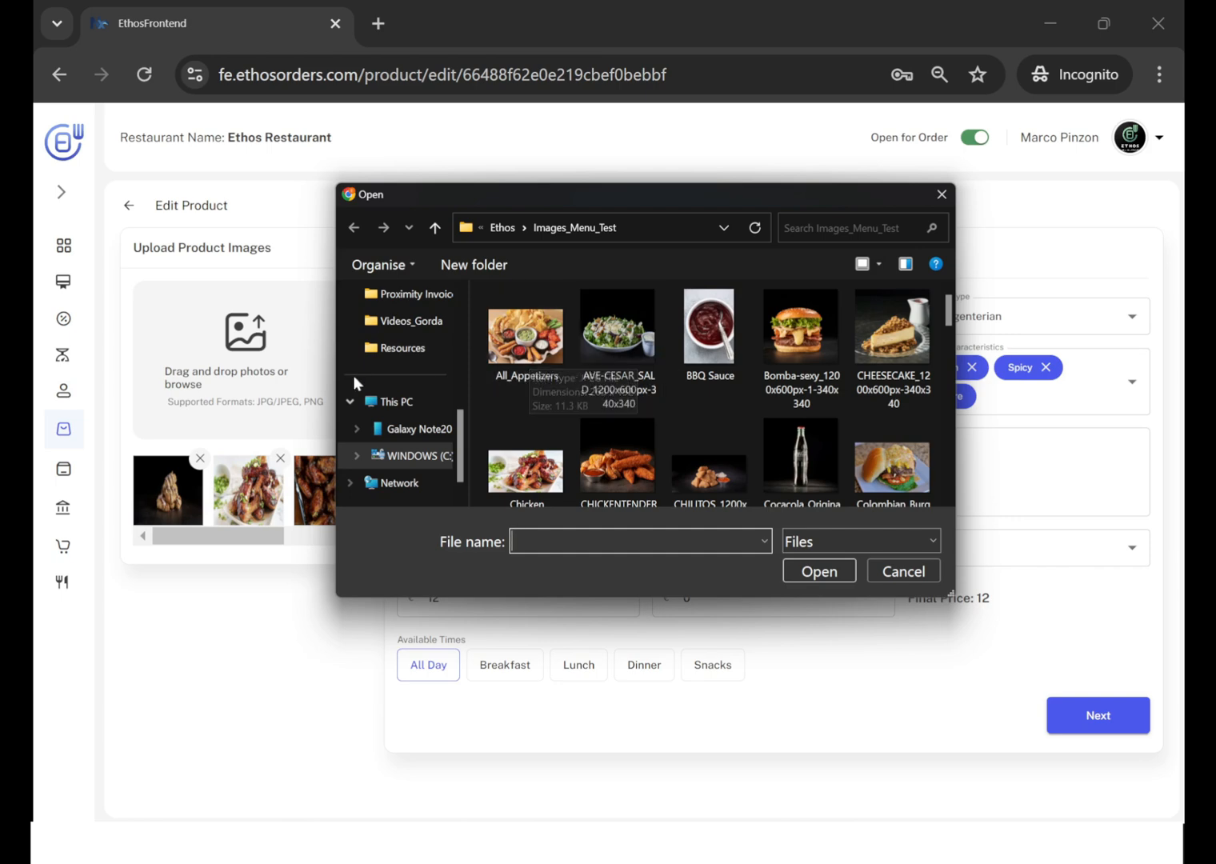
click(519, 353)
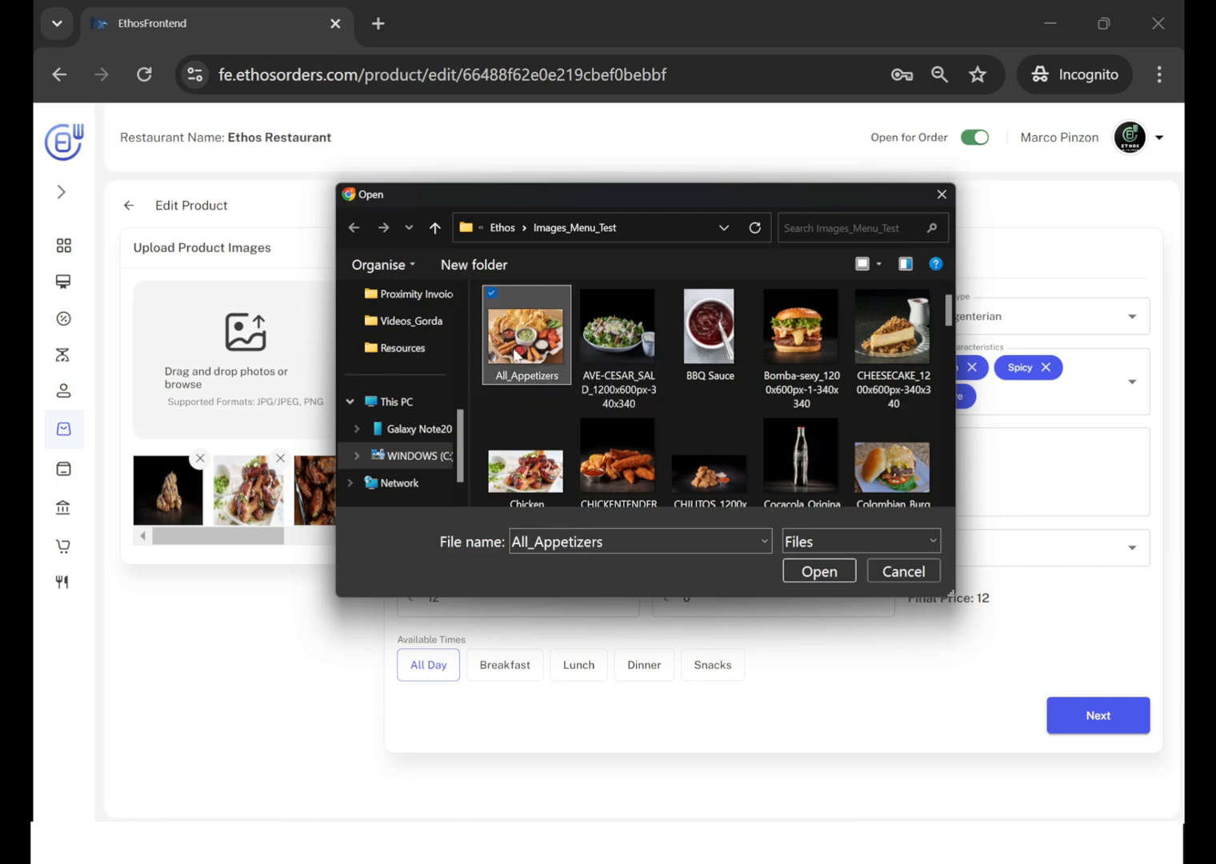
click(819, 571)
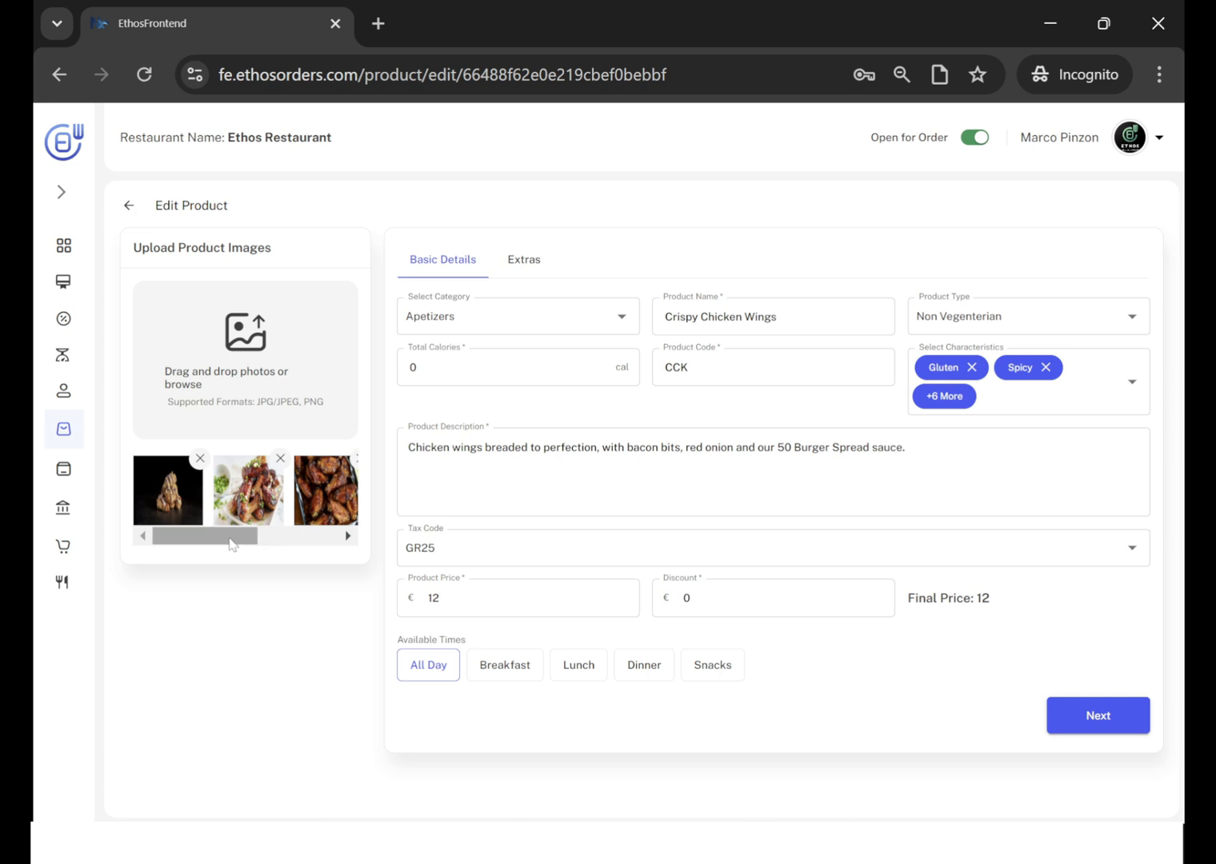
drag(234, 536, 349, 540)
click(270, 461)
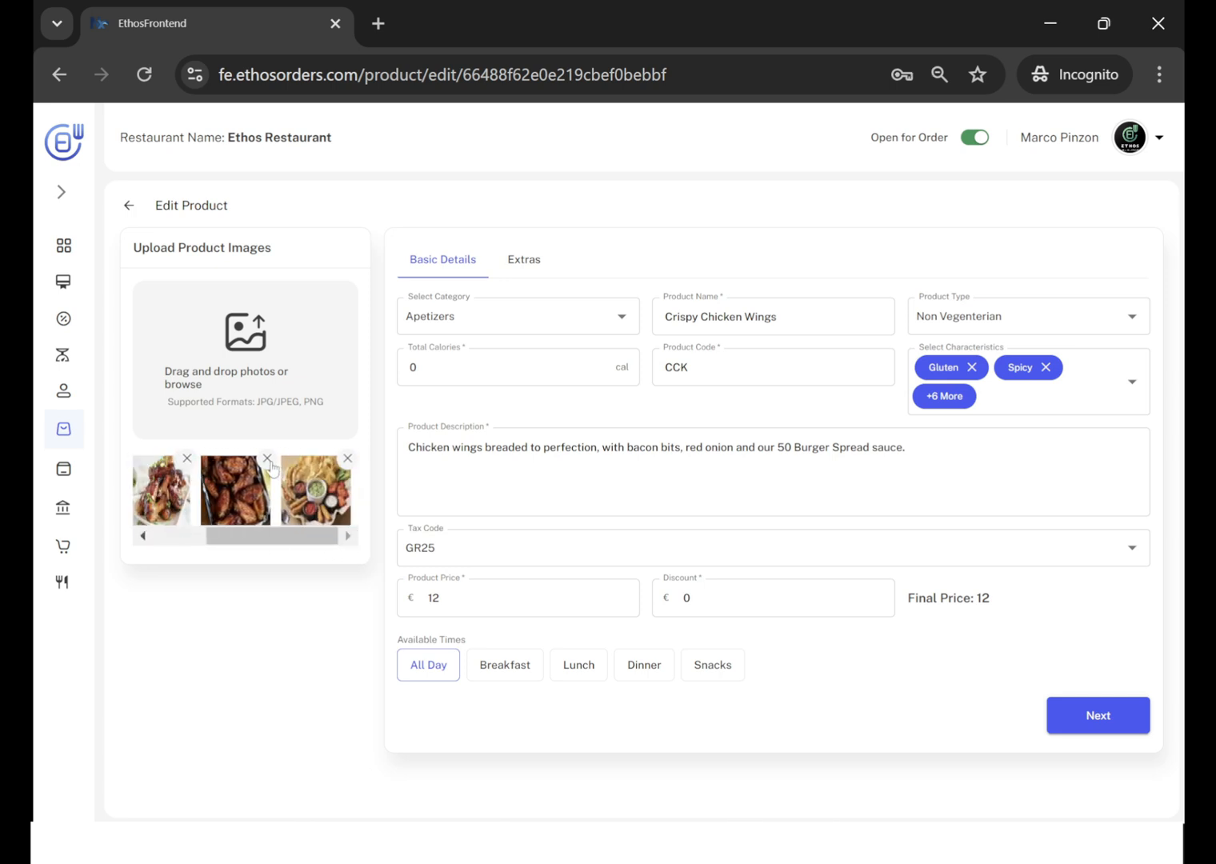
click(347, 460)
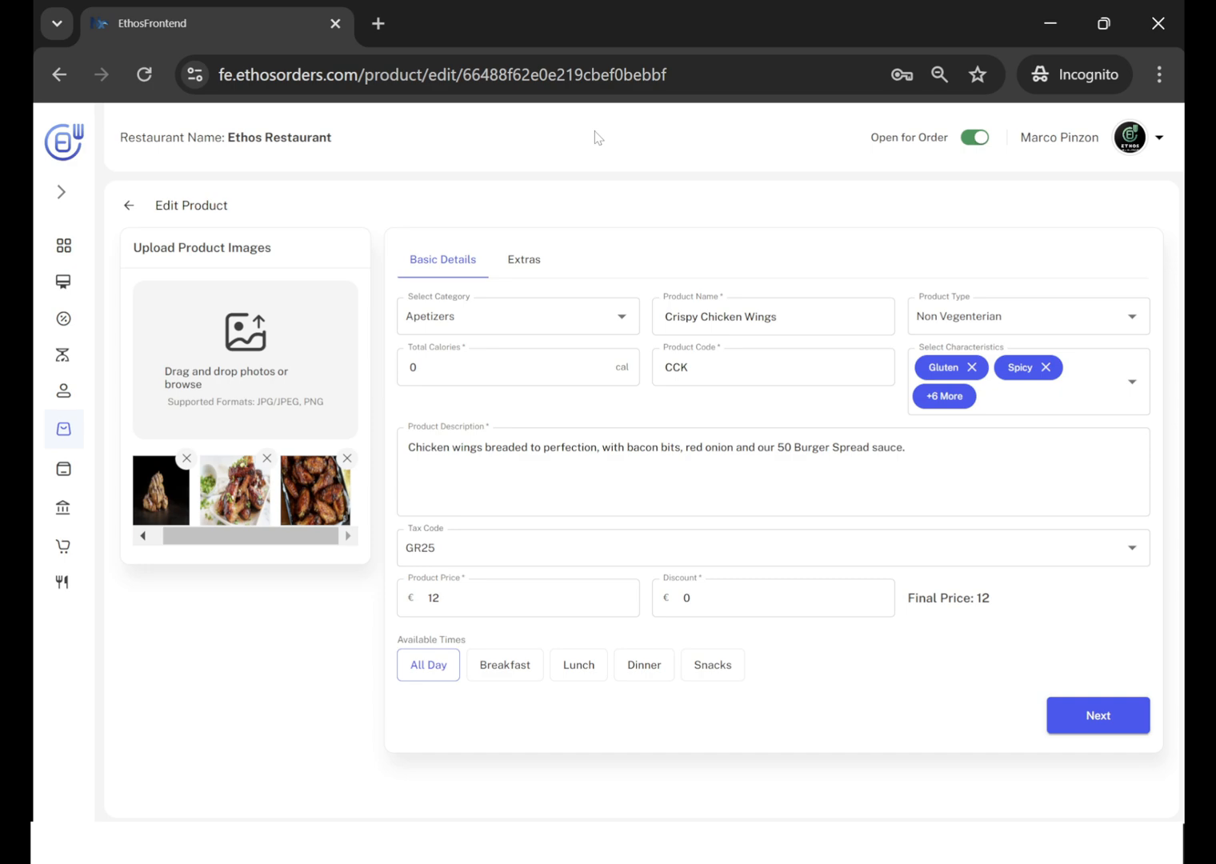
Add the All_Appetizers, Cesar salad and Bomba-sexy burger images together from the Images_Menu_Test File Explorer window, and remove them from the product again.
key(alt+Tab)
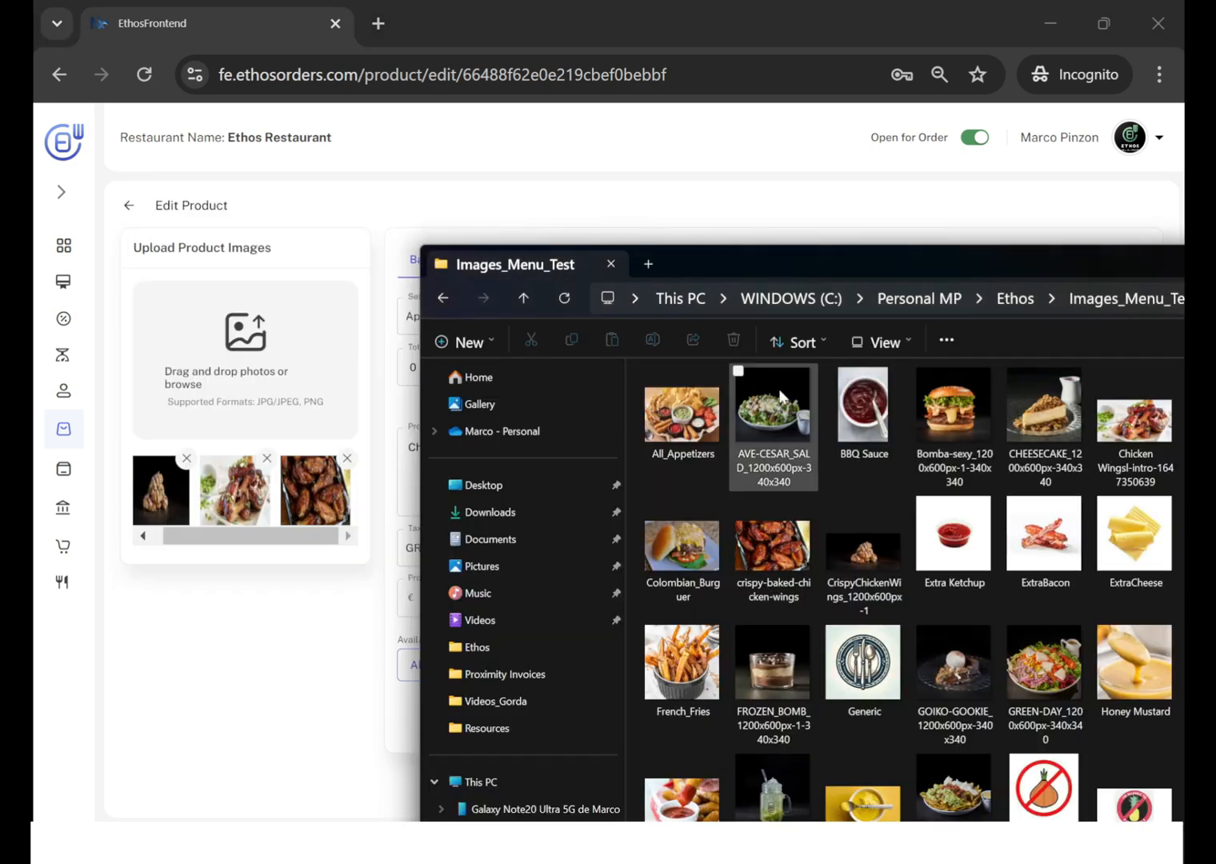
click(700, 432)
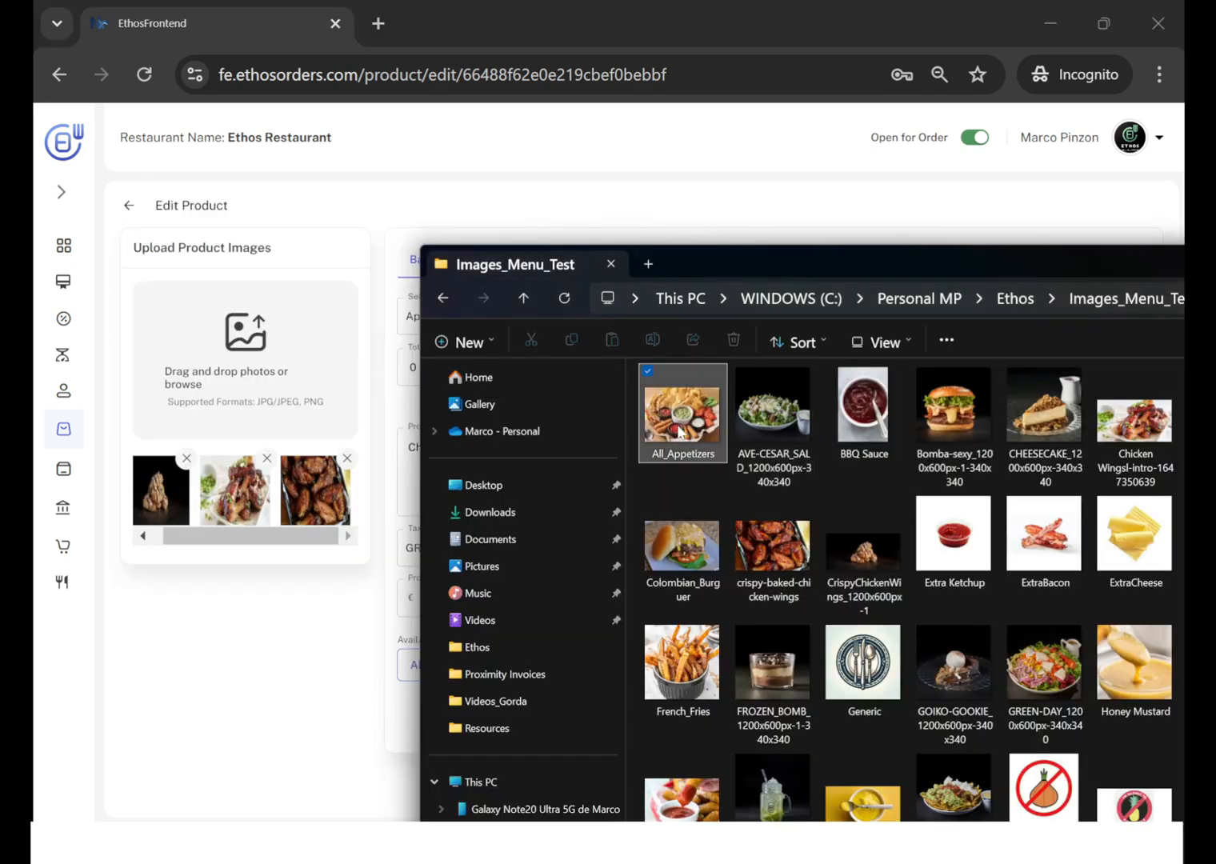
ctrl+click(770, 436)
ctrl+click(933, 440)
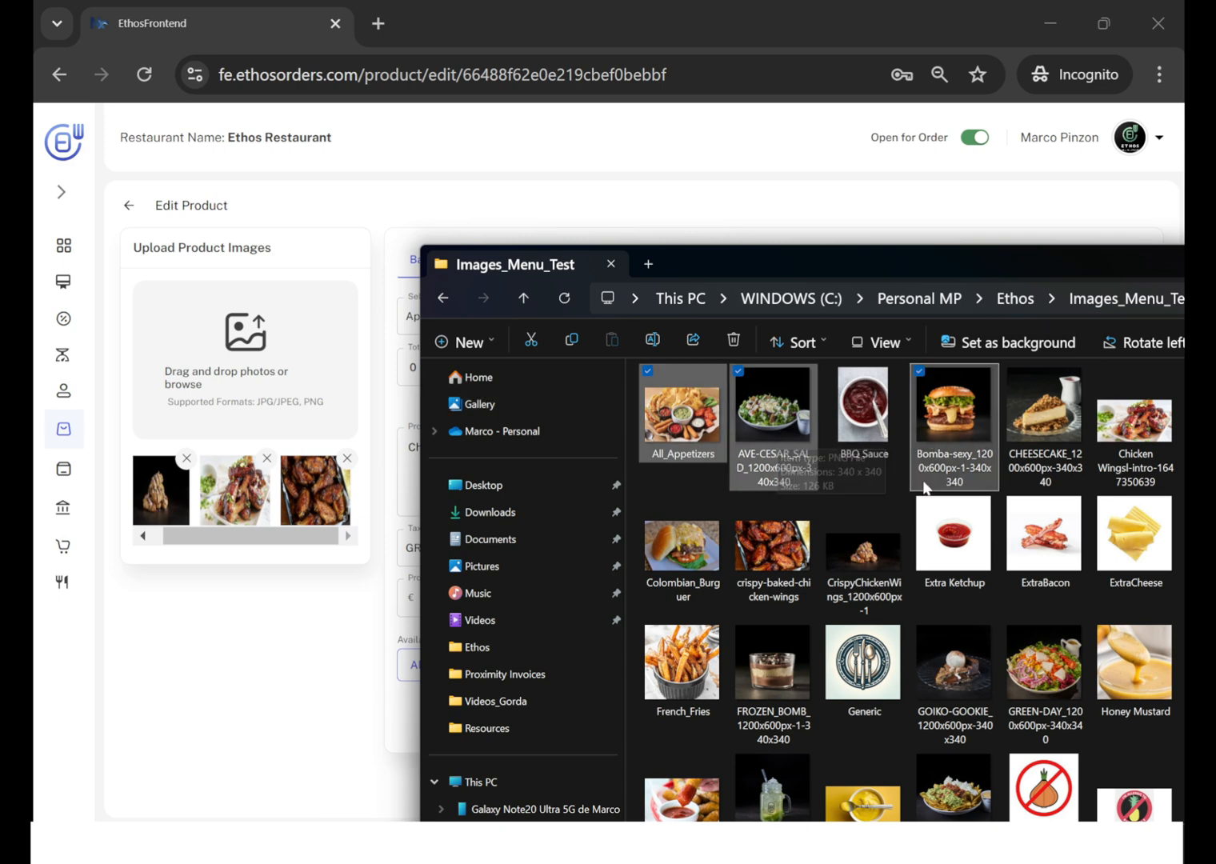
drag(756, 416, 253, 377)
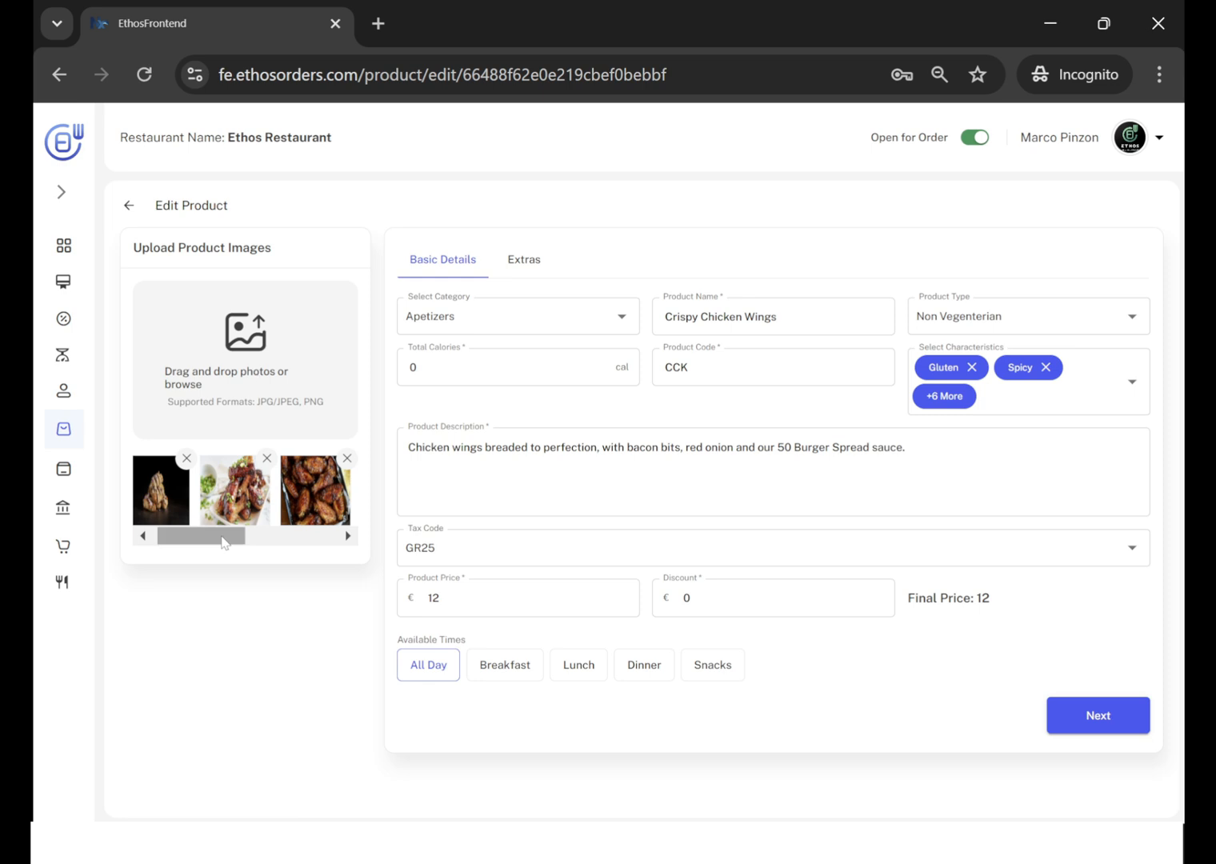
drag(221, 539, 387, 553)
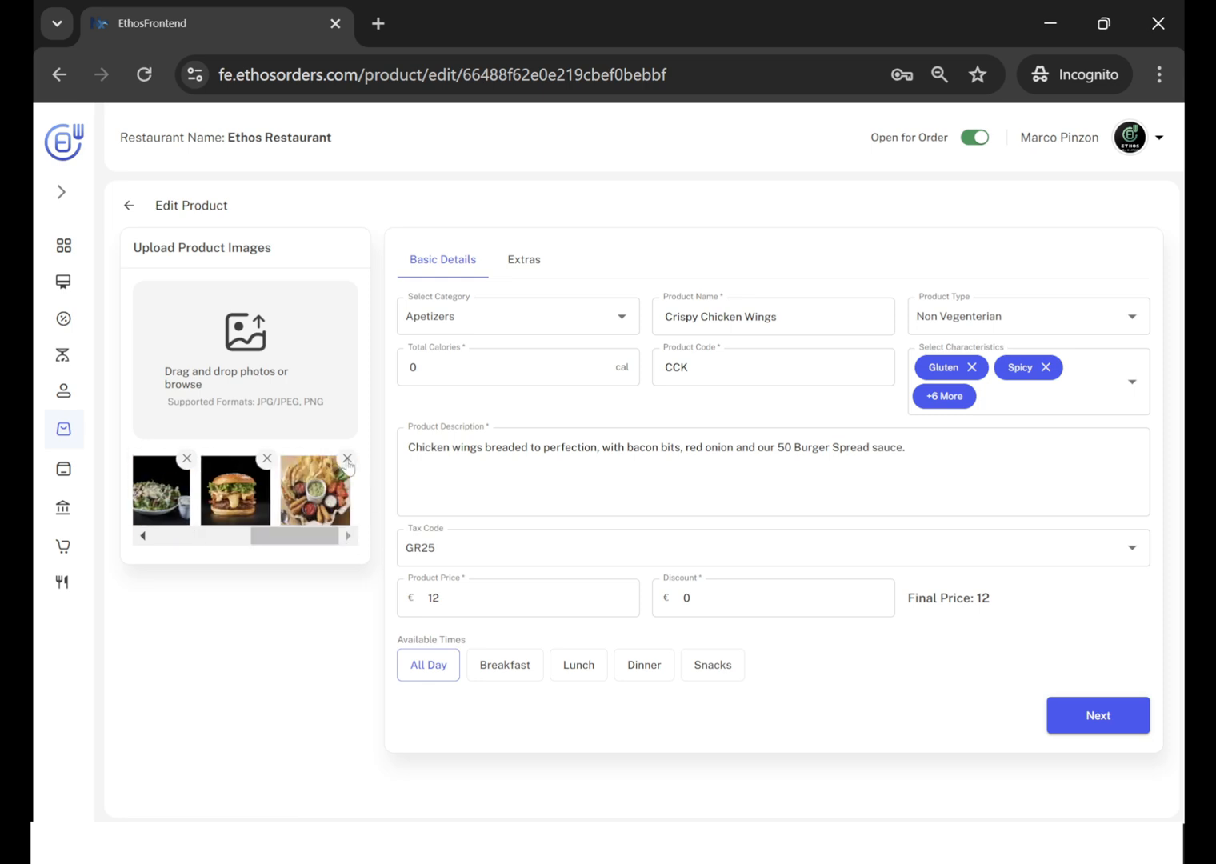
drag(307, 547, 328, 573)
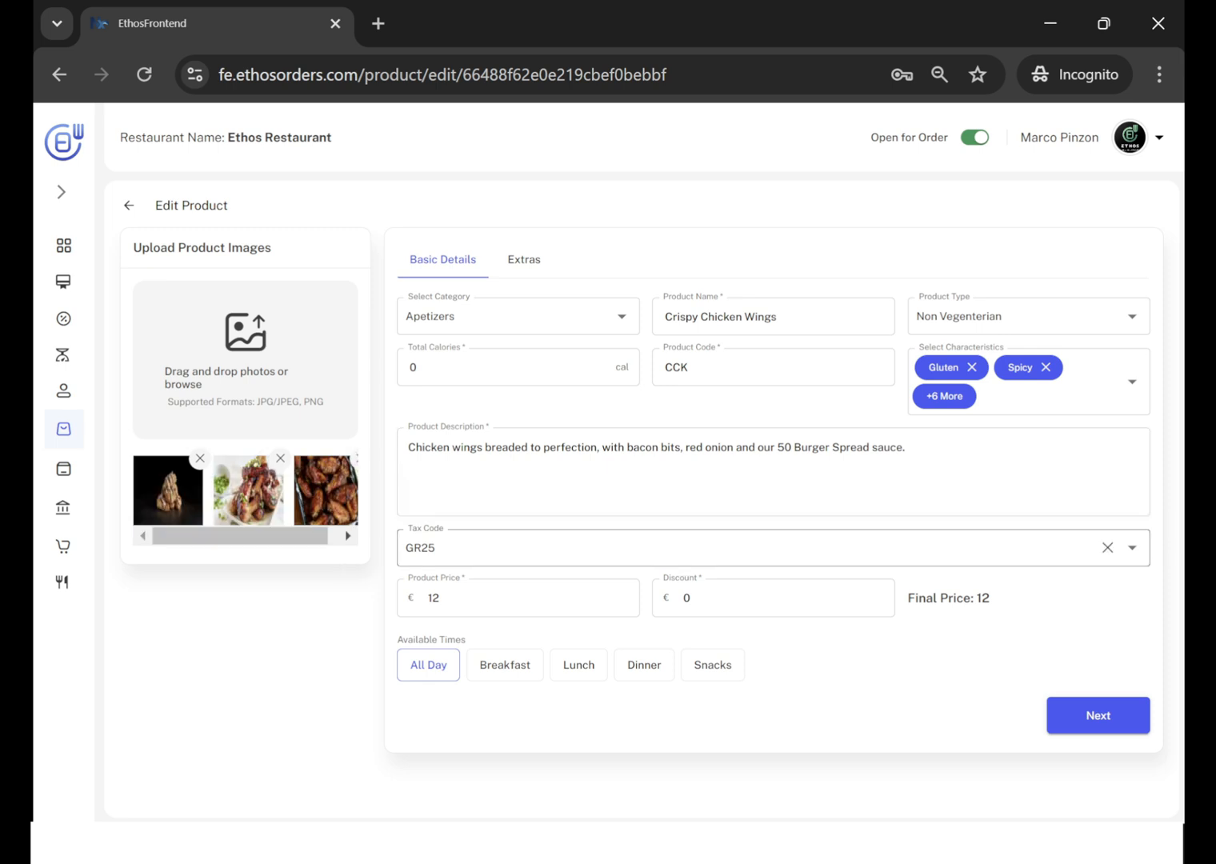
Check the available tax codes for Crispy Chicken Wings and keep GR25 selected.
click(450, 549)
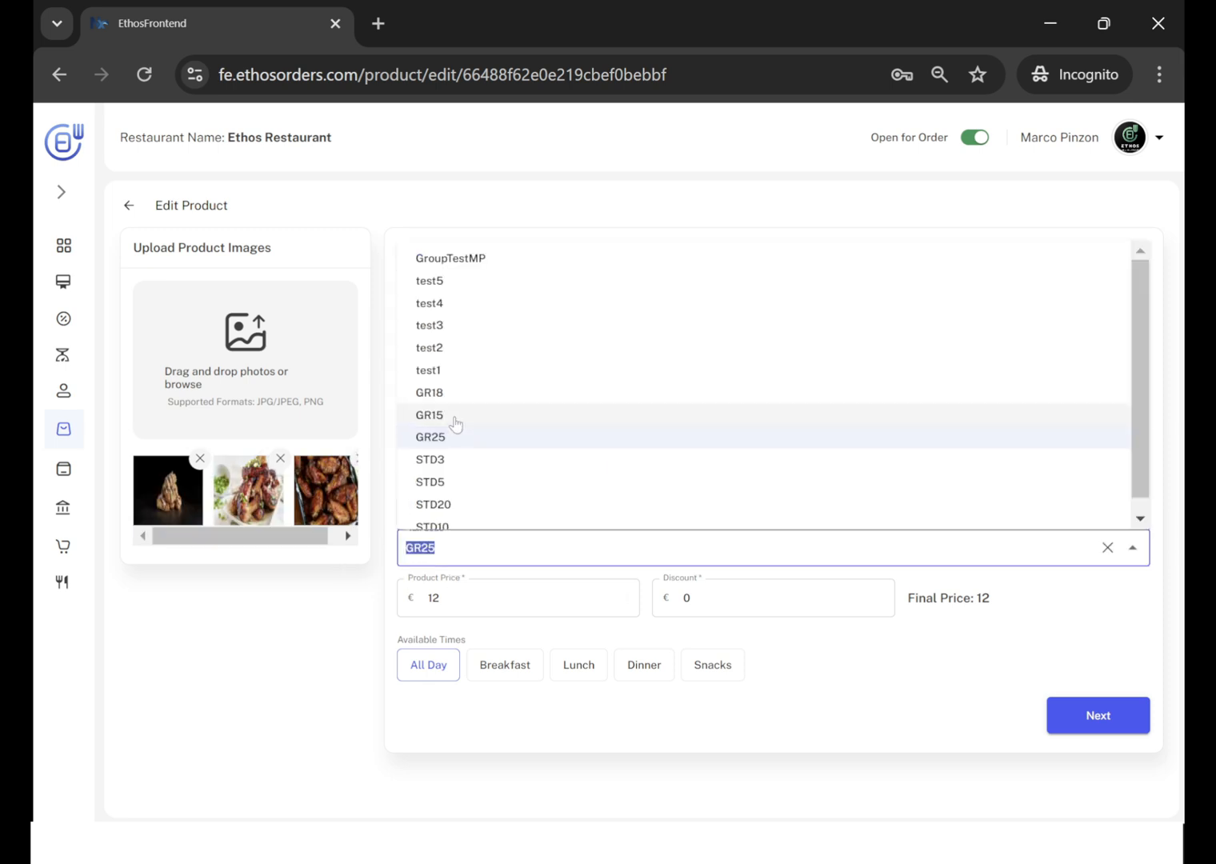
click(434, 439)
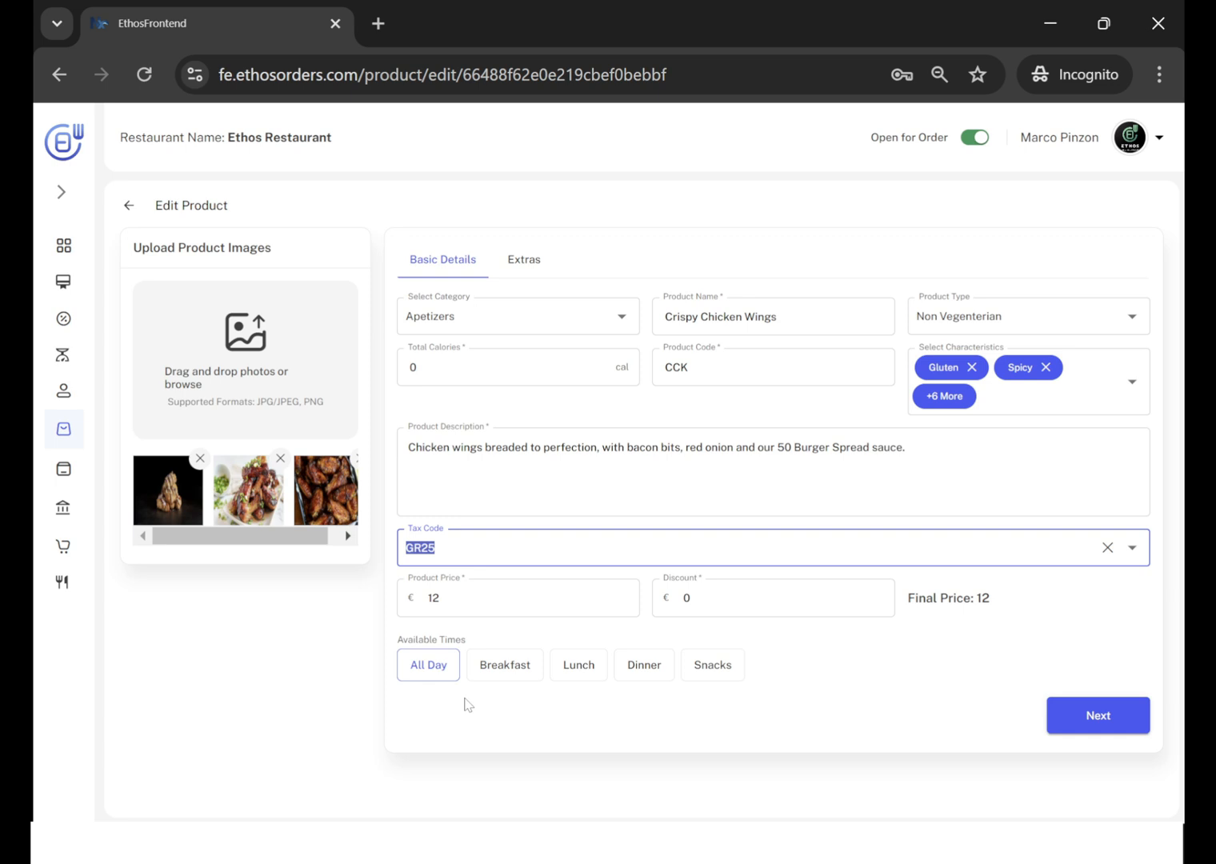
click(577, 733)
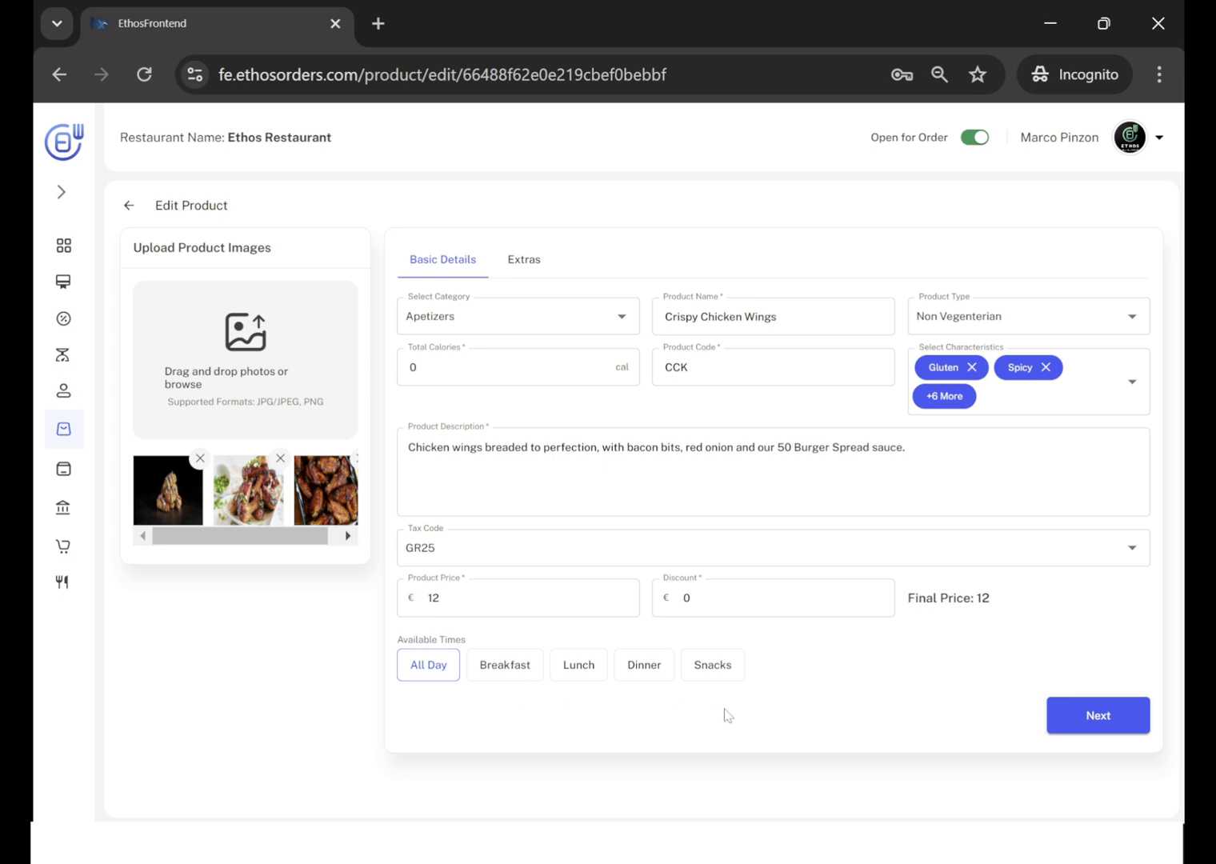
Continue to the product's Extras and examine the modifiers selectable for the Sauces group, leaving its selection as it is.
click(1121, 710)
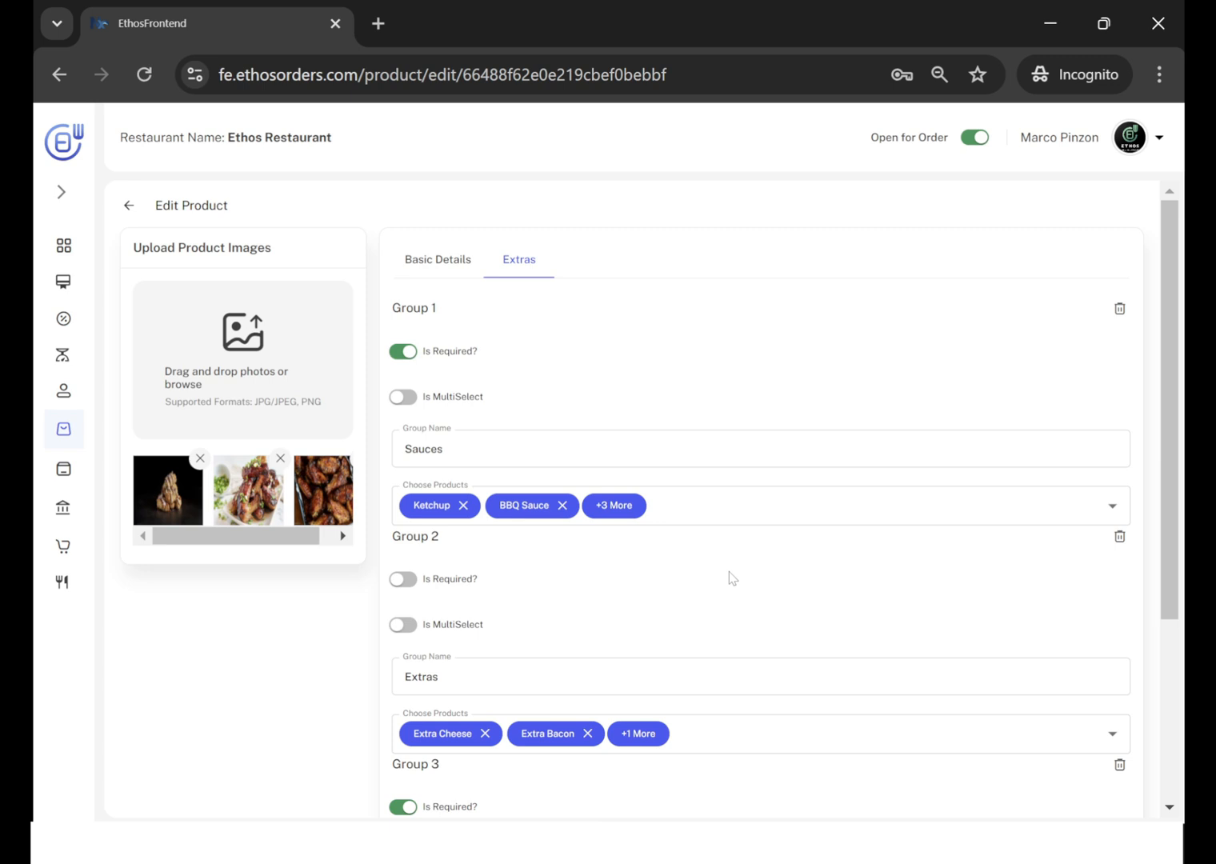
scroll(729, 573, down, 2)
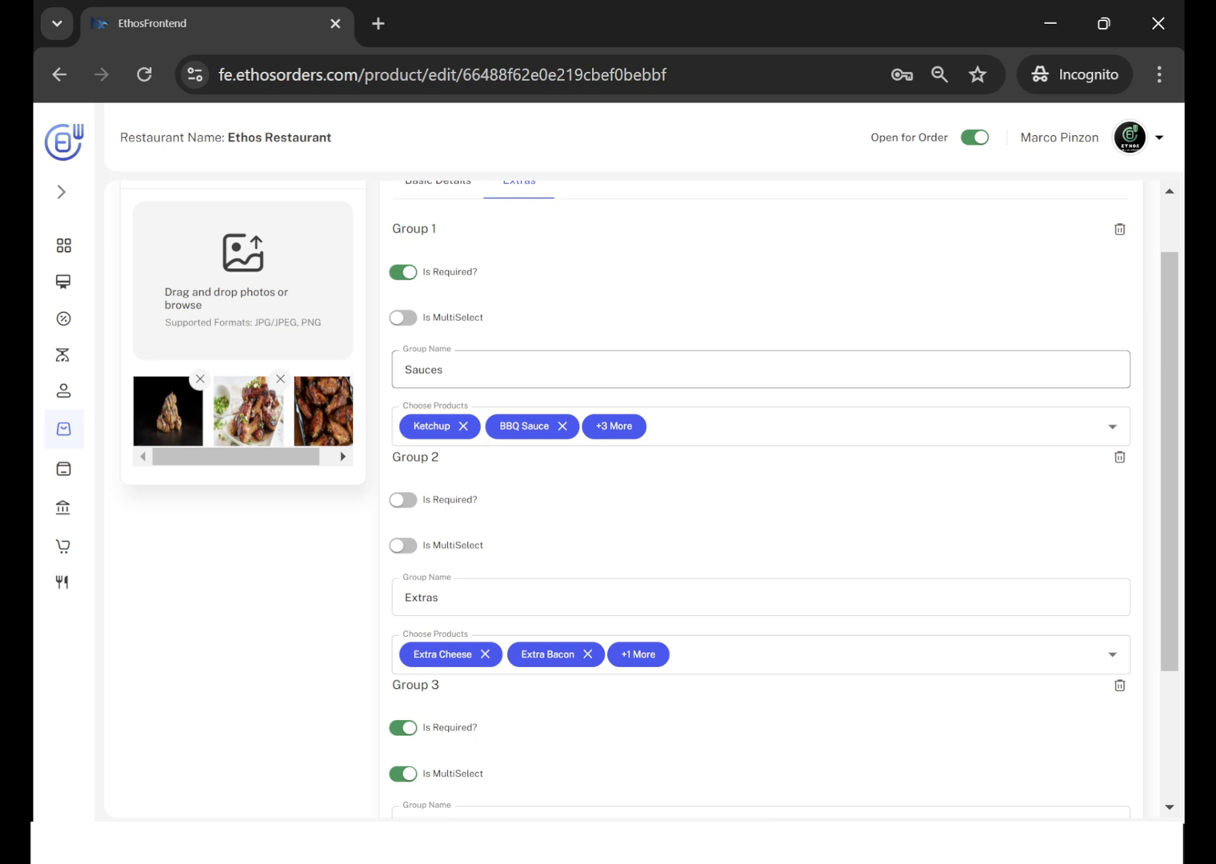
click(1113, 427)
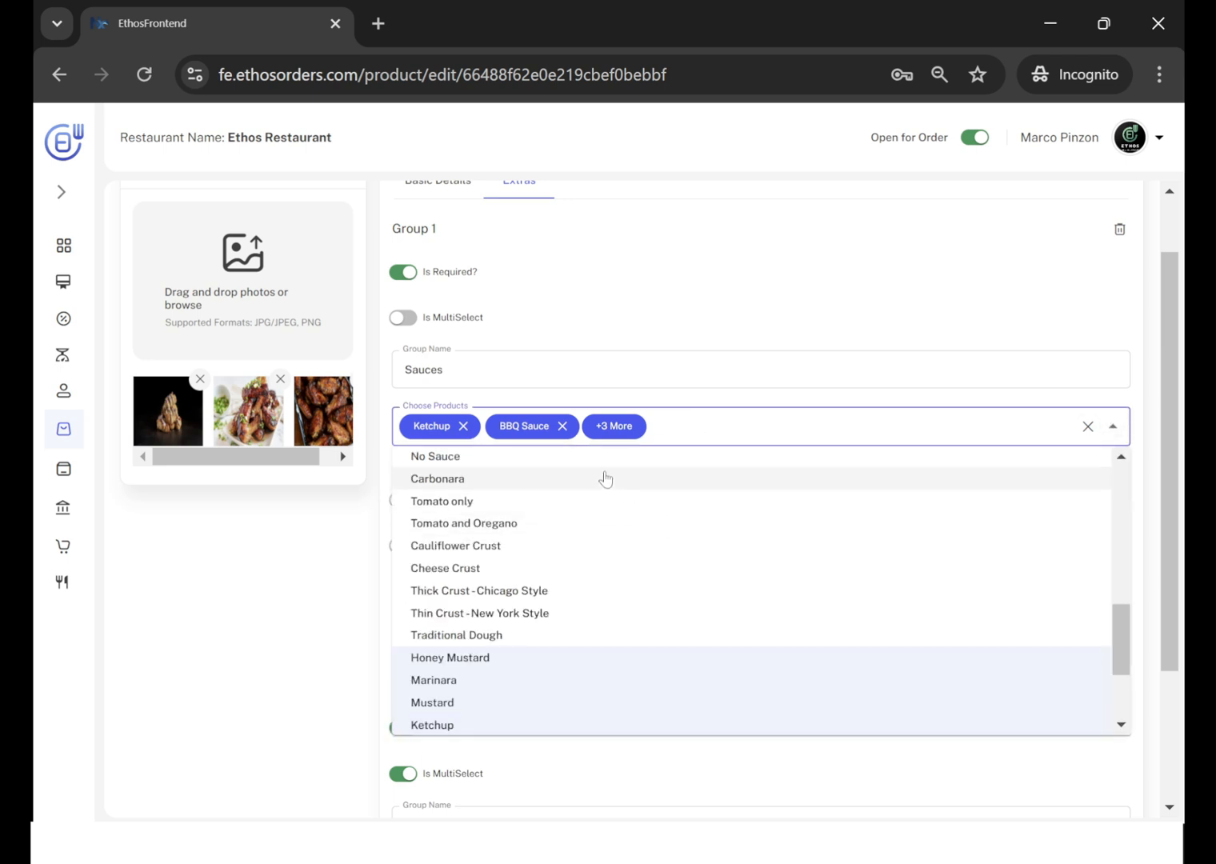
scroll(578, 663, up, 3)
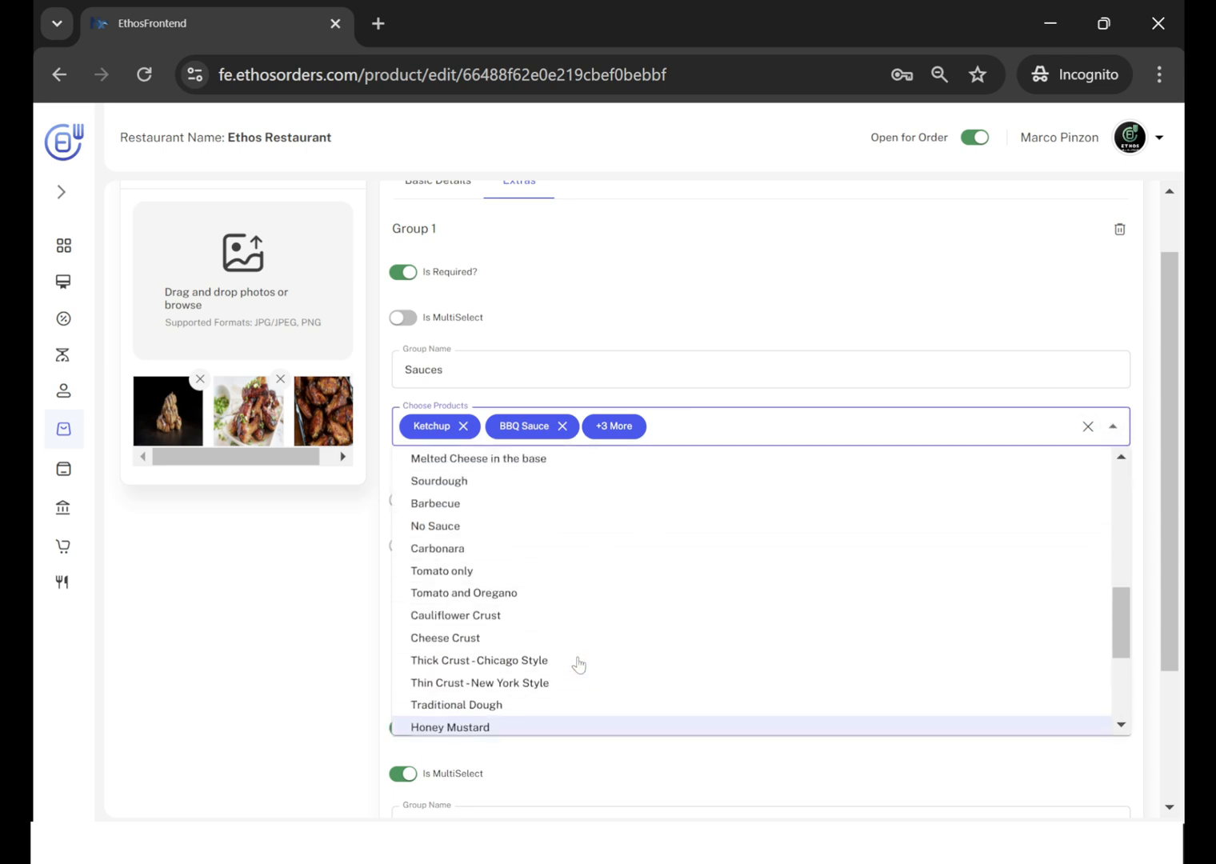
scroll(578, 662, down, 3)
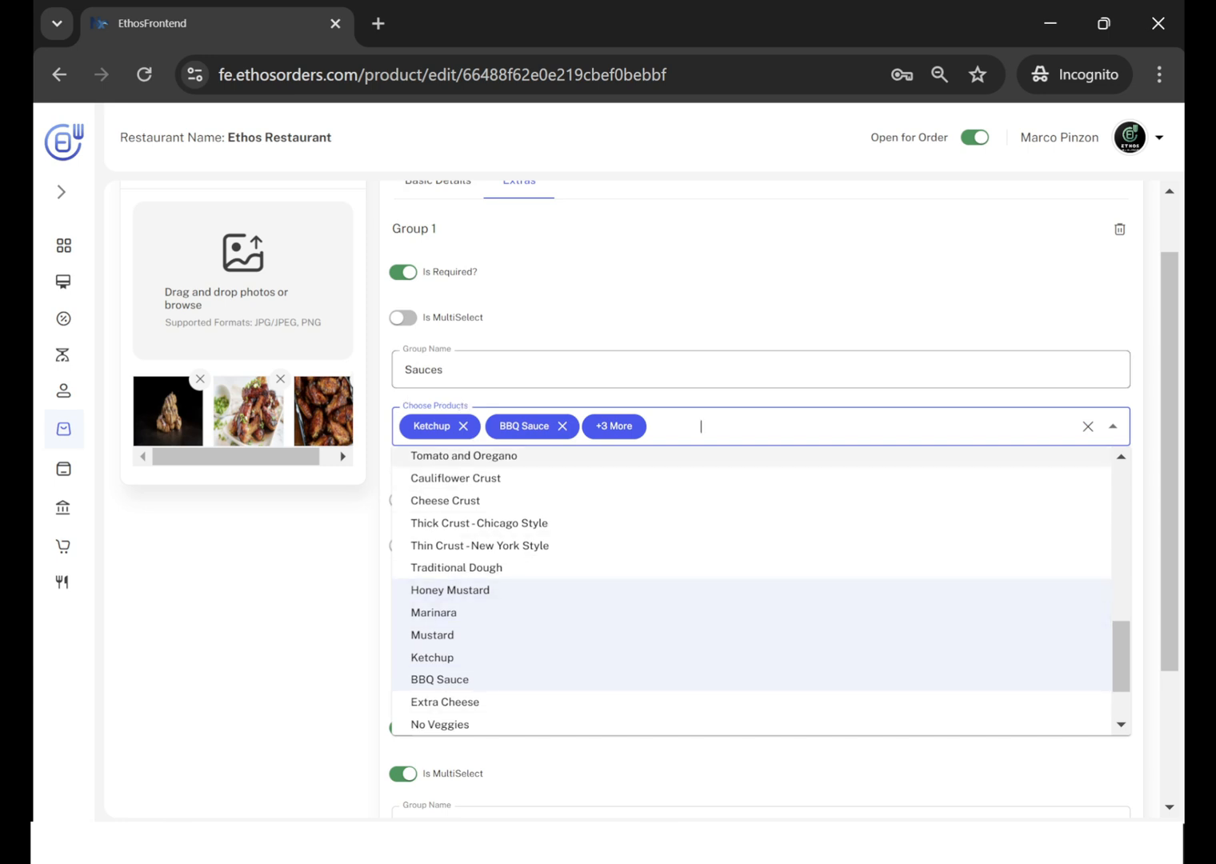
click(430, 397)
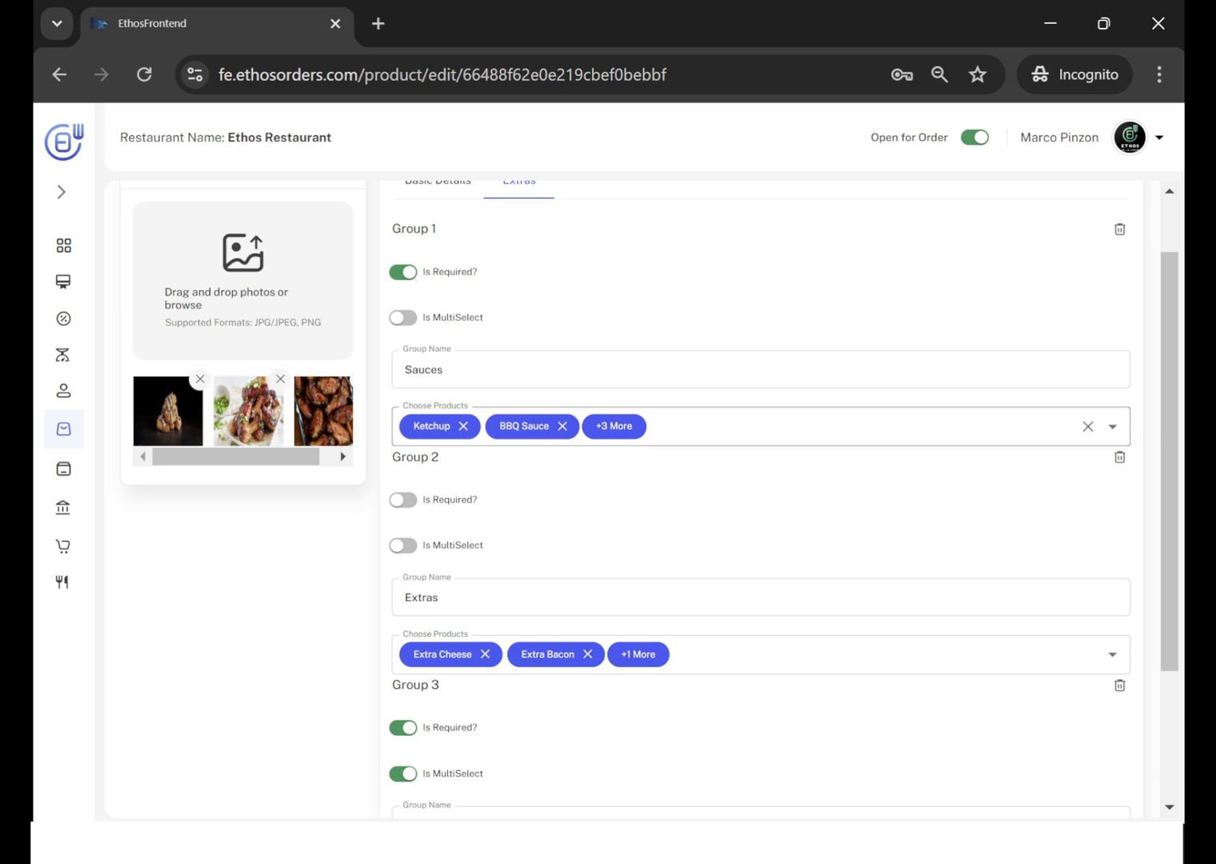
click(701, 426)
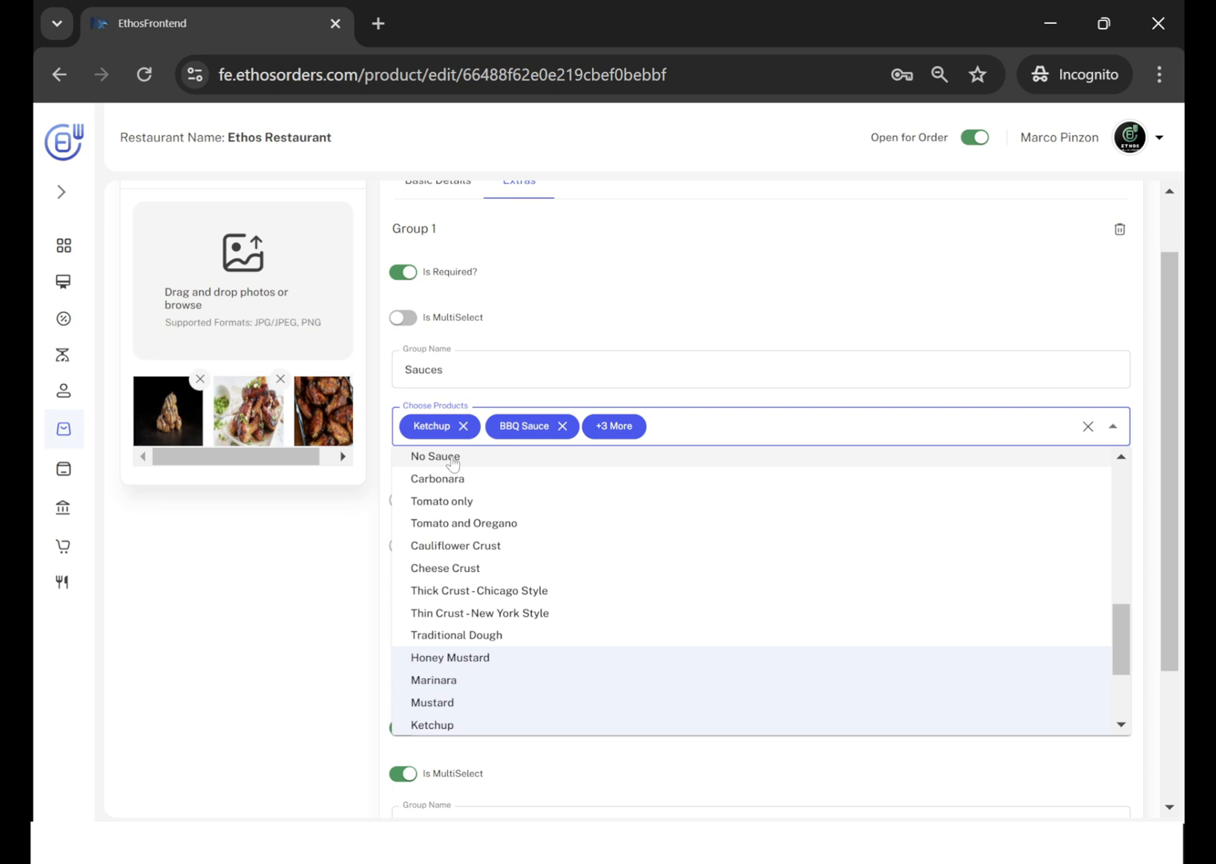
click(616, 238)
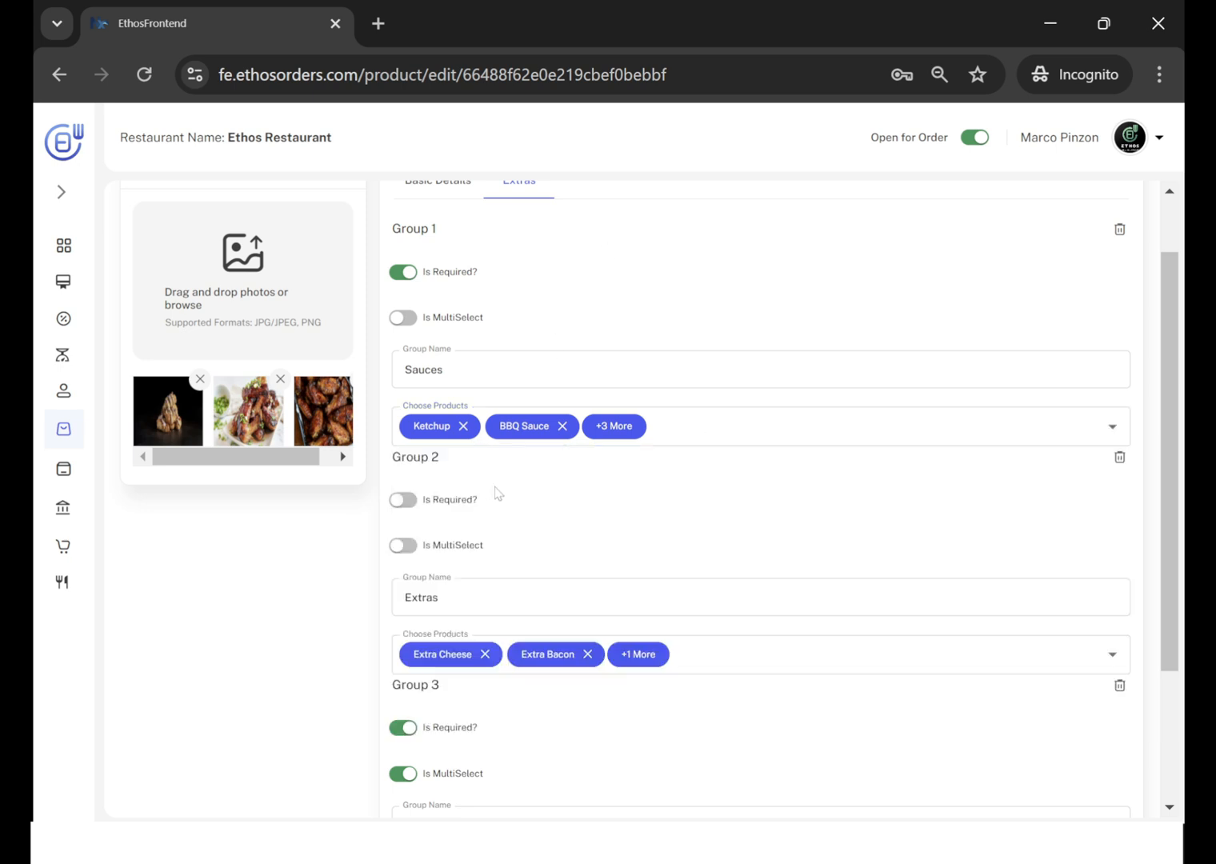
Examine the required and multi-select settings and the chosen products of the Sauces, Extras and Modifiers groups.
scroll(496, 490, up, 2)
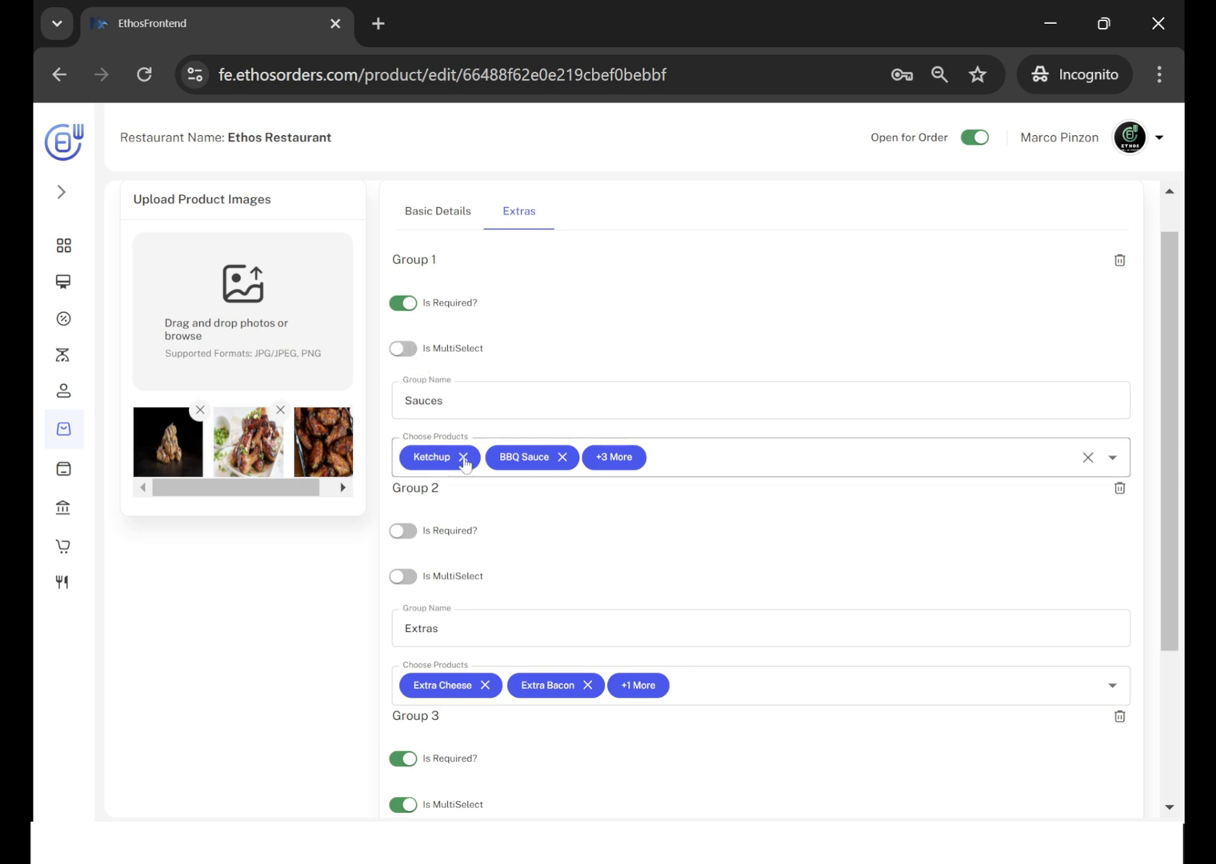
scroll(667, 592, down, 1)
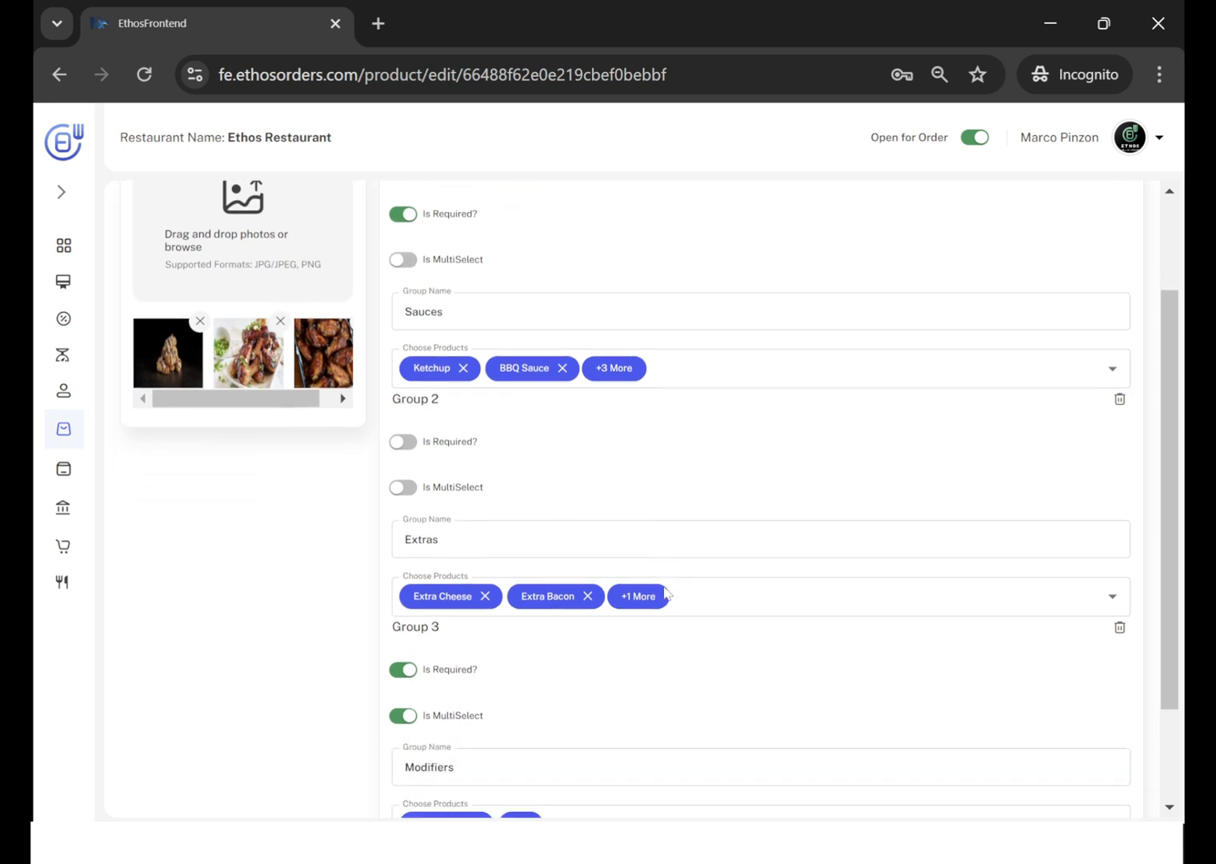
scroll(667, 593, down, 2)
scroll(667, 592, up, 3)
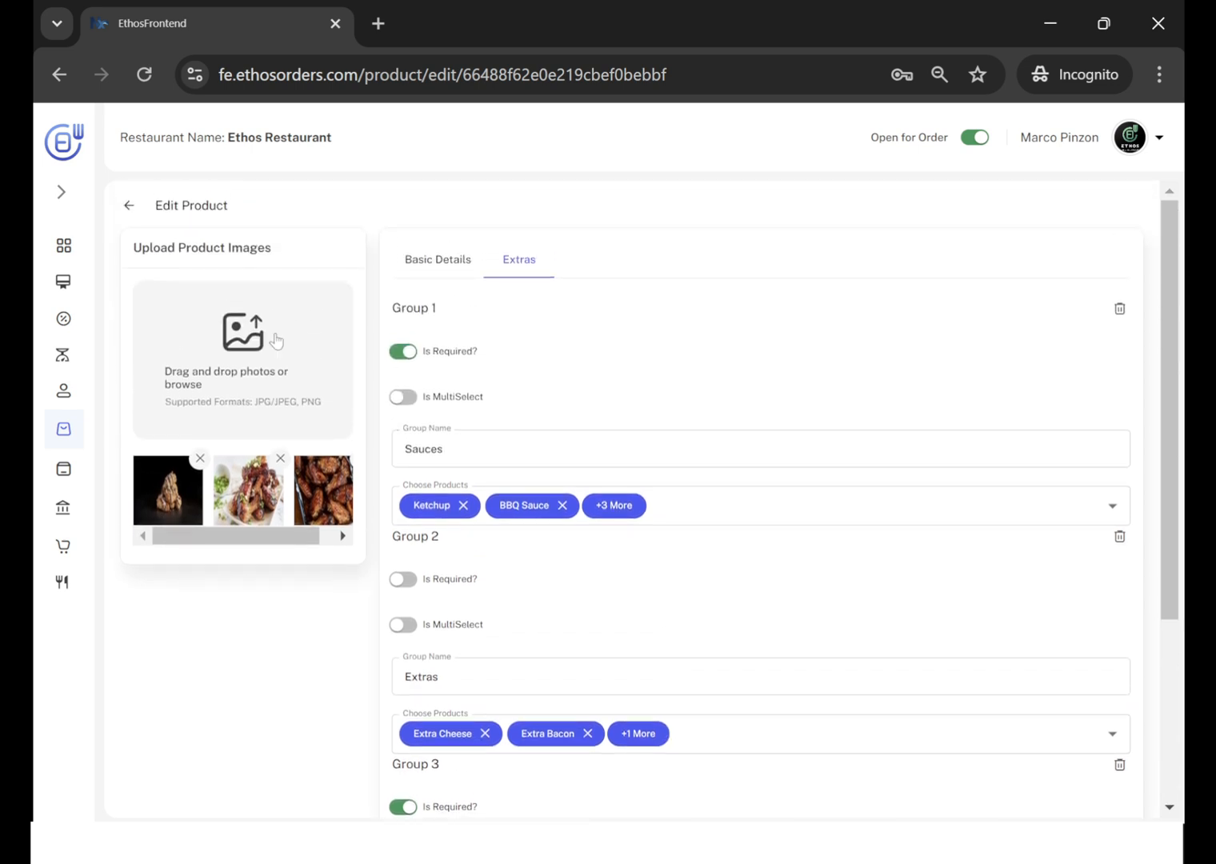
scroll(516, 623, down, 3)
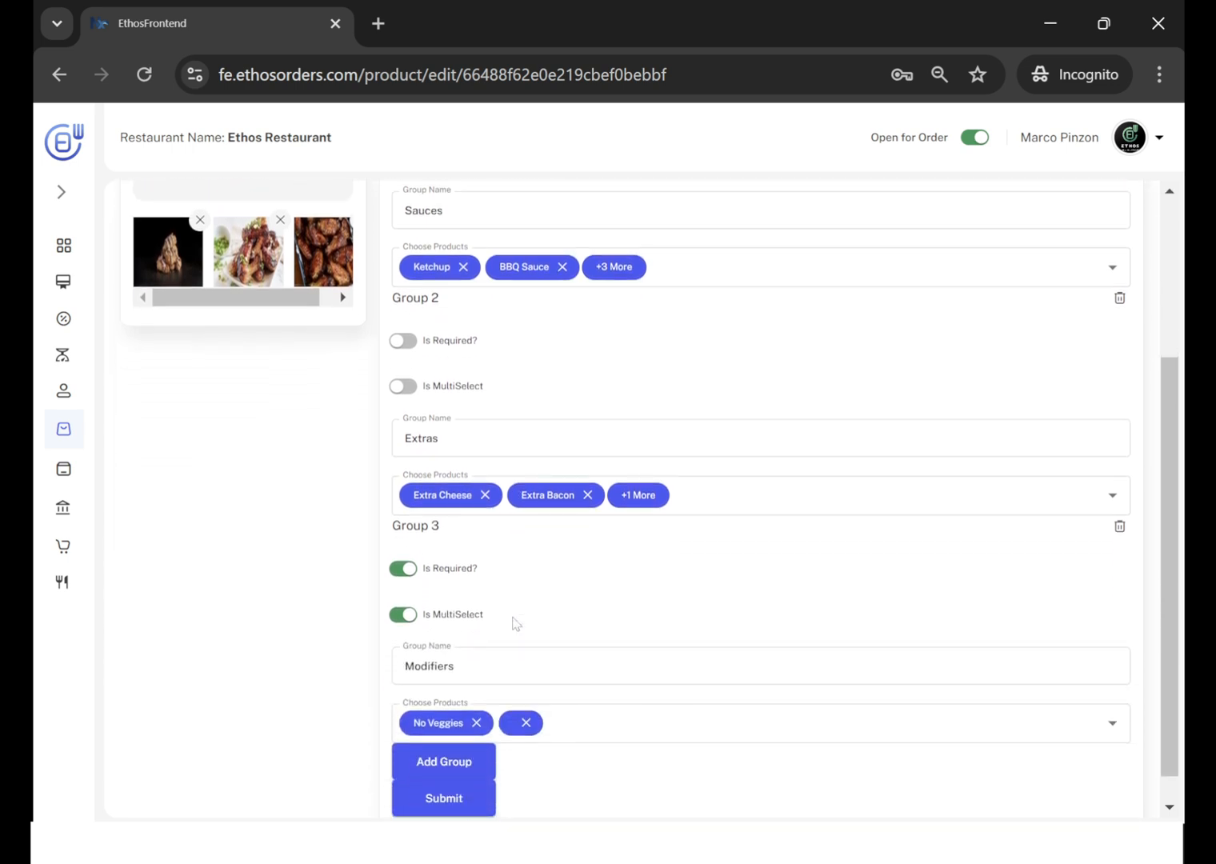
scroll(516, 623, up, 2)
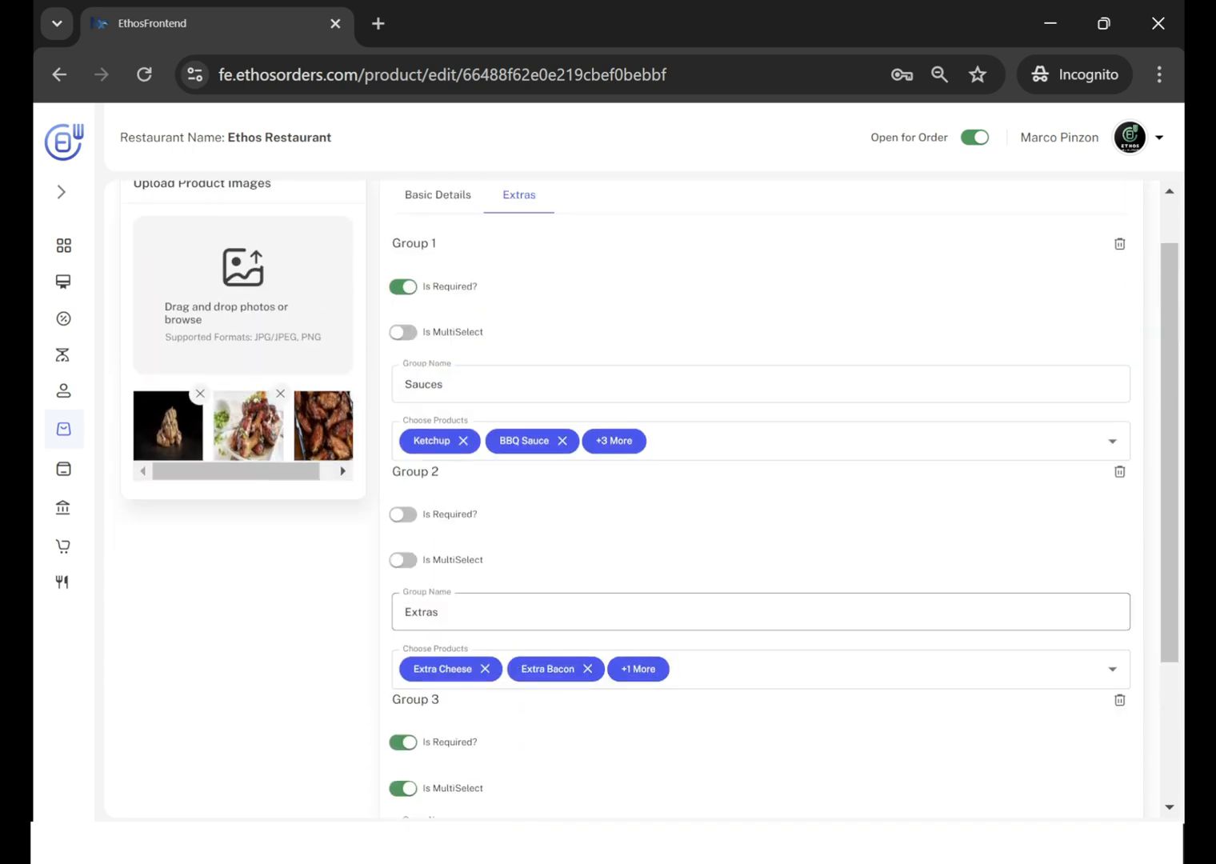
scroll(517, 624, up, 2)
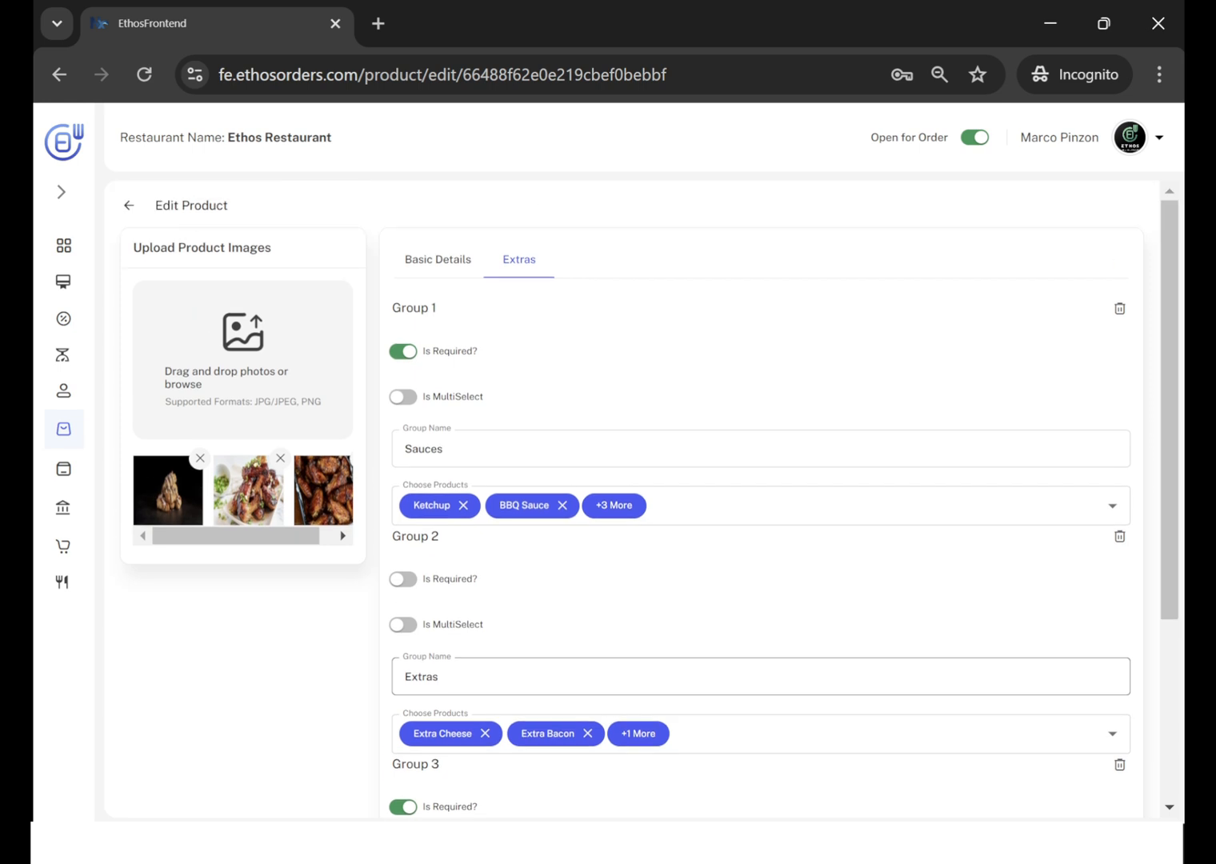
Leave the Crispy Chicken Wings product and open the Extras of the Custom Pizza product for editing.
click(128, 209)
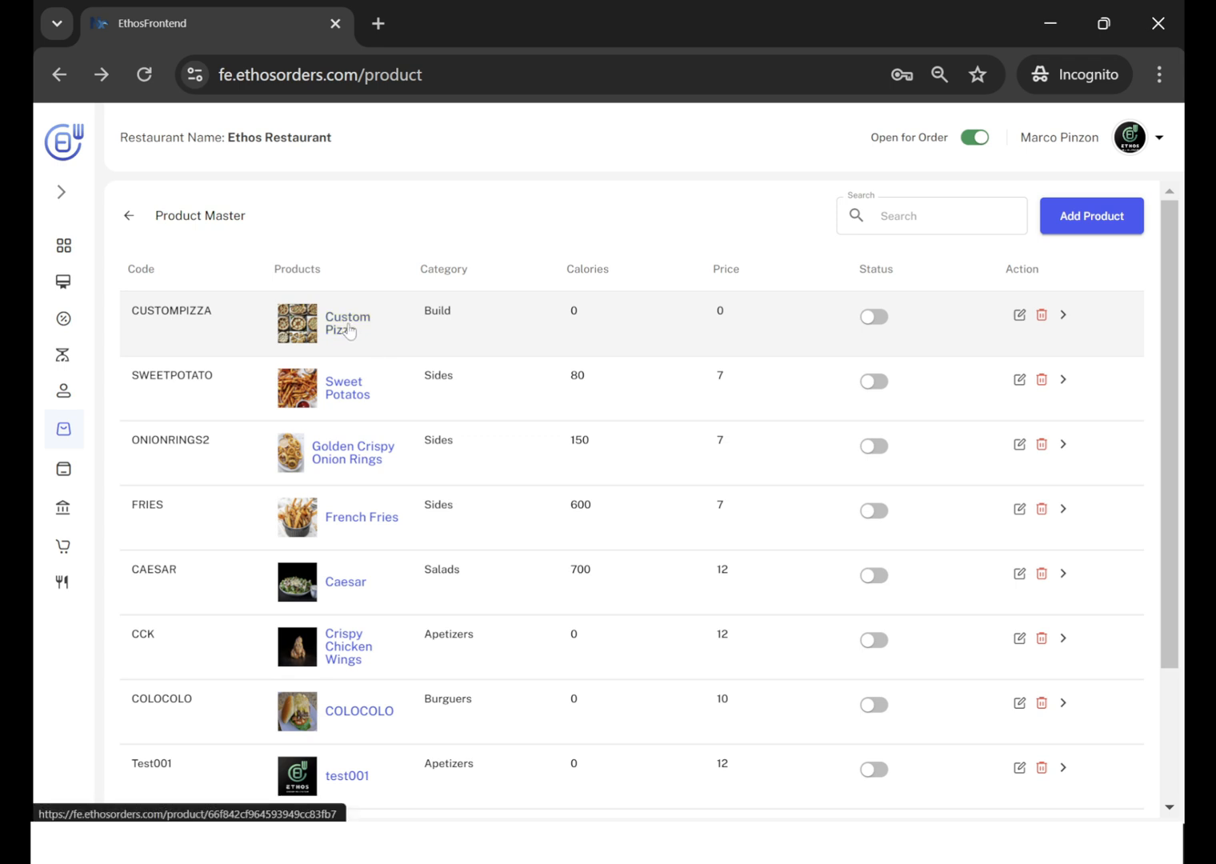
click(1018, 316)
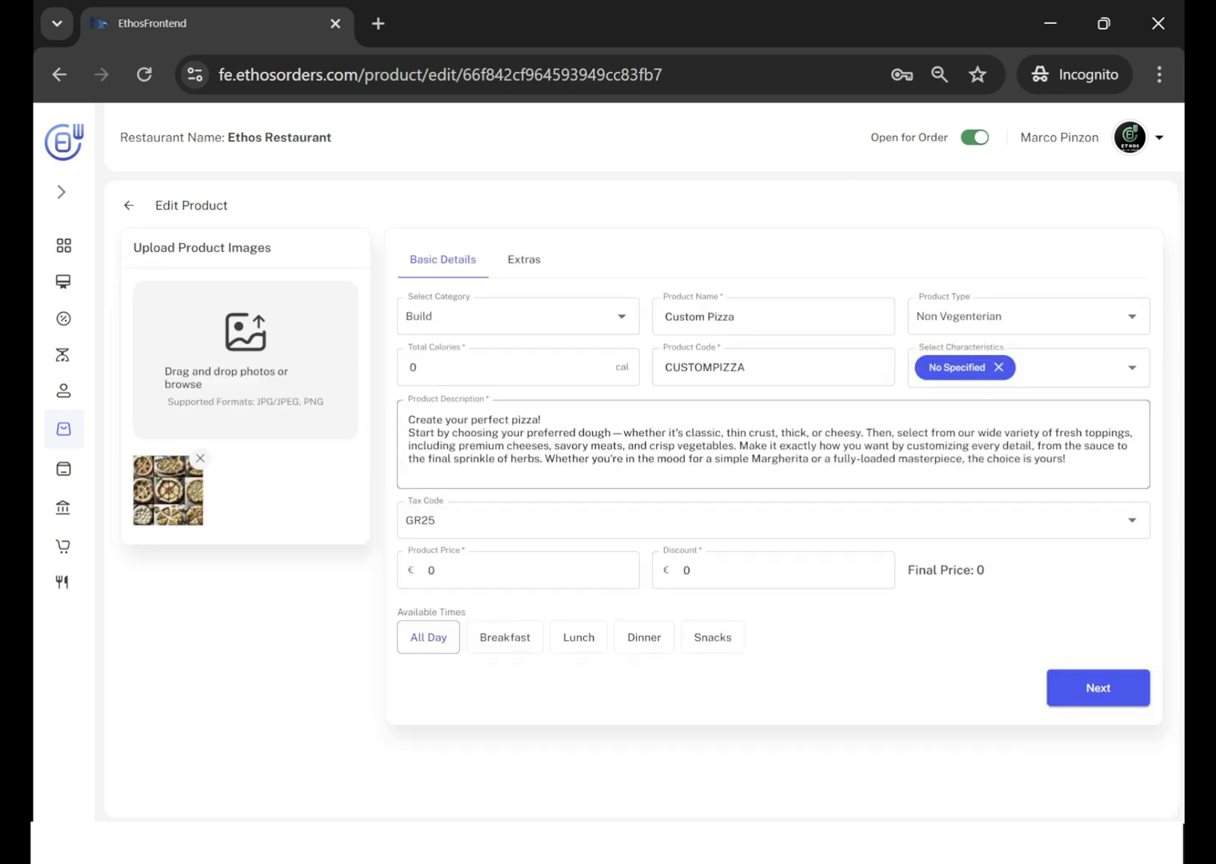
click(538, 264)
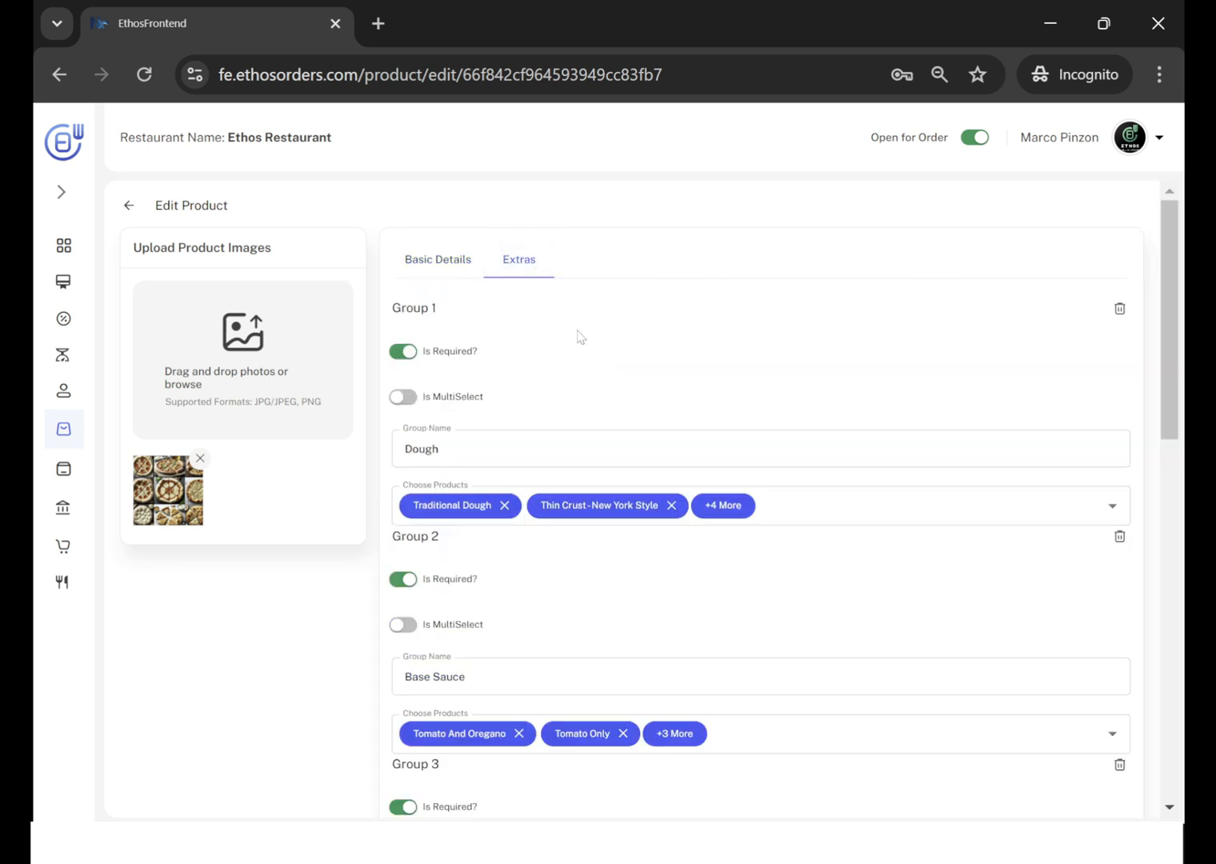
Examine the Custom Pizza's extras groups from Dough to Toppings-Veggies, including their required and multi-select settings and chosen products.
scroll(580, 336, down, 1)
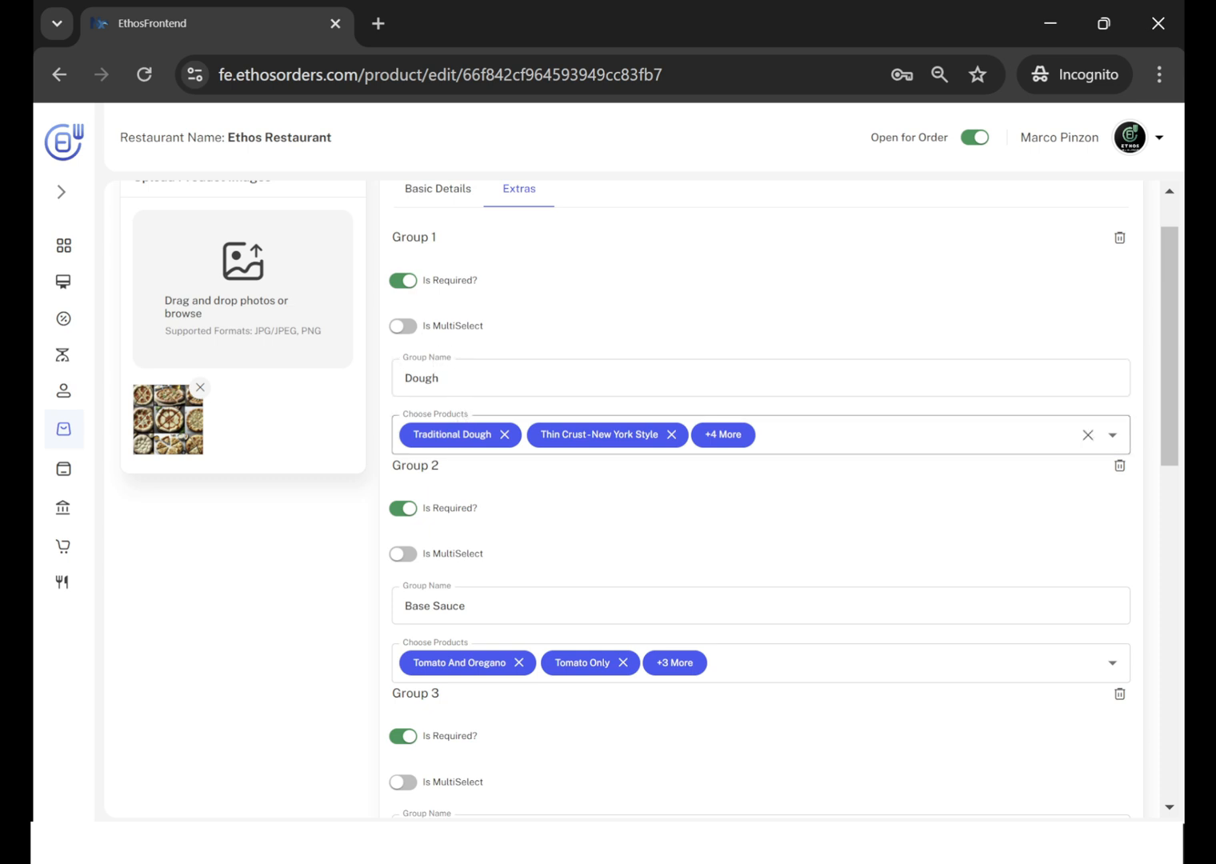
scroll(671, 462, down, 1)
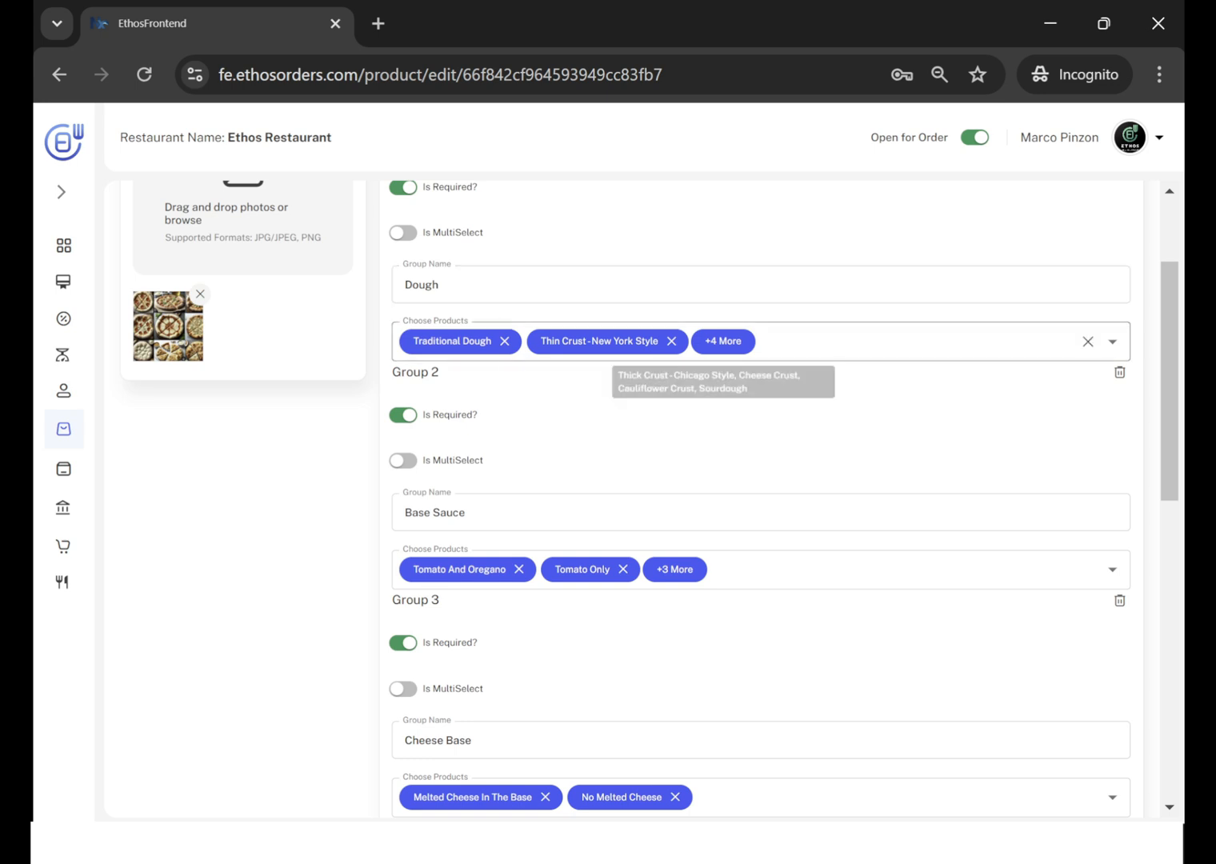
scroll(522, 419, down, 1)
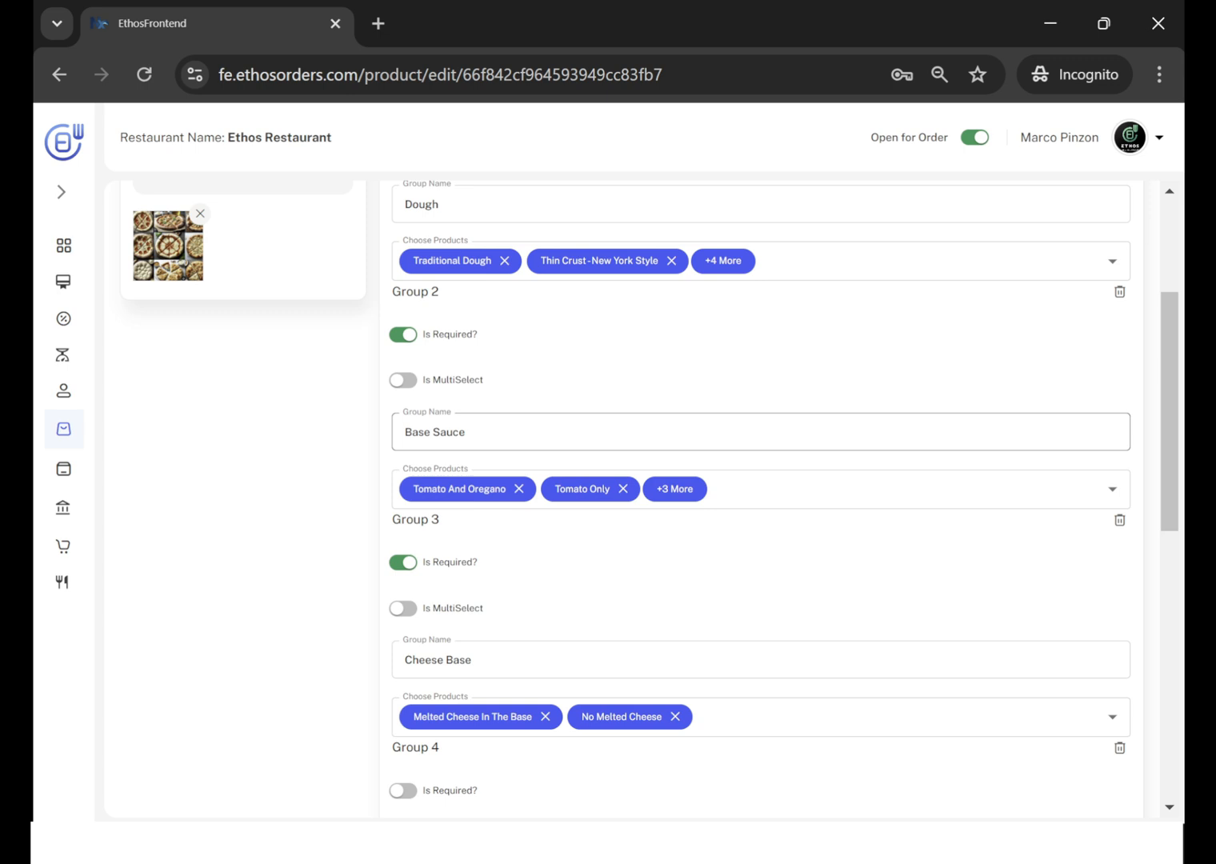
scroll(530, 450, down, 2)
scroll(504, 524, down, 1)
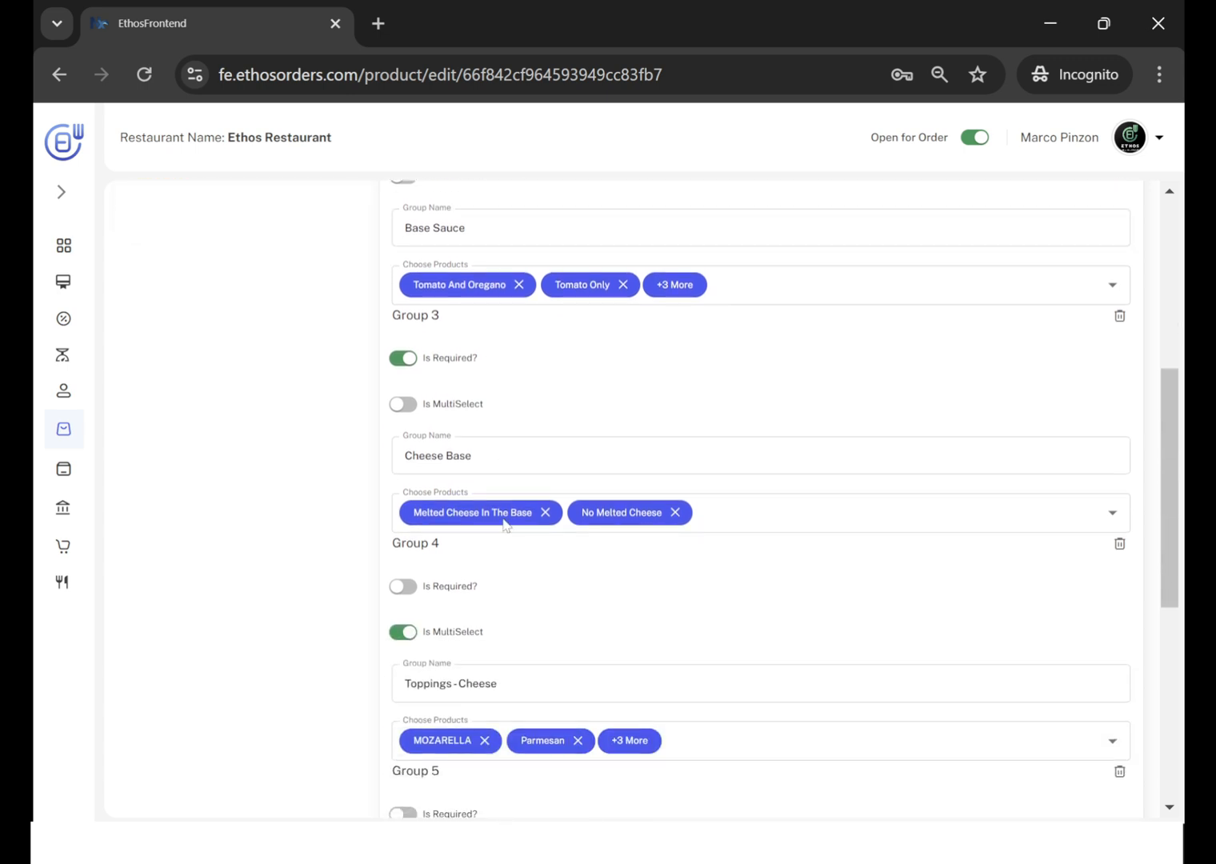
scroll(533, 597, down, 2)
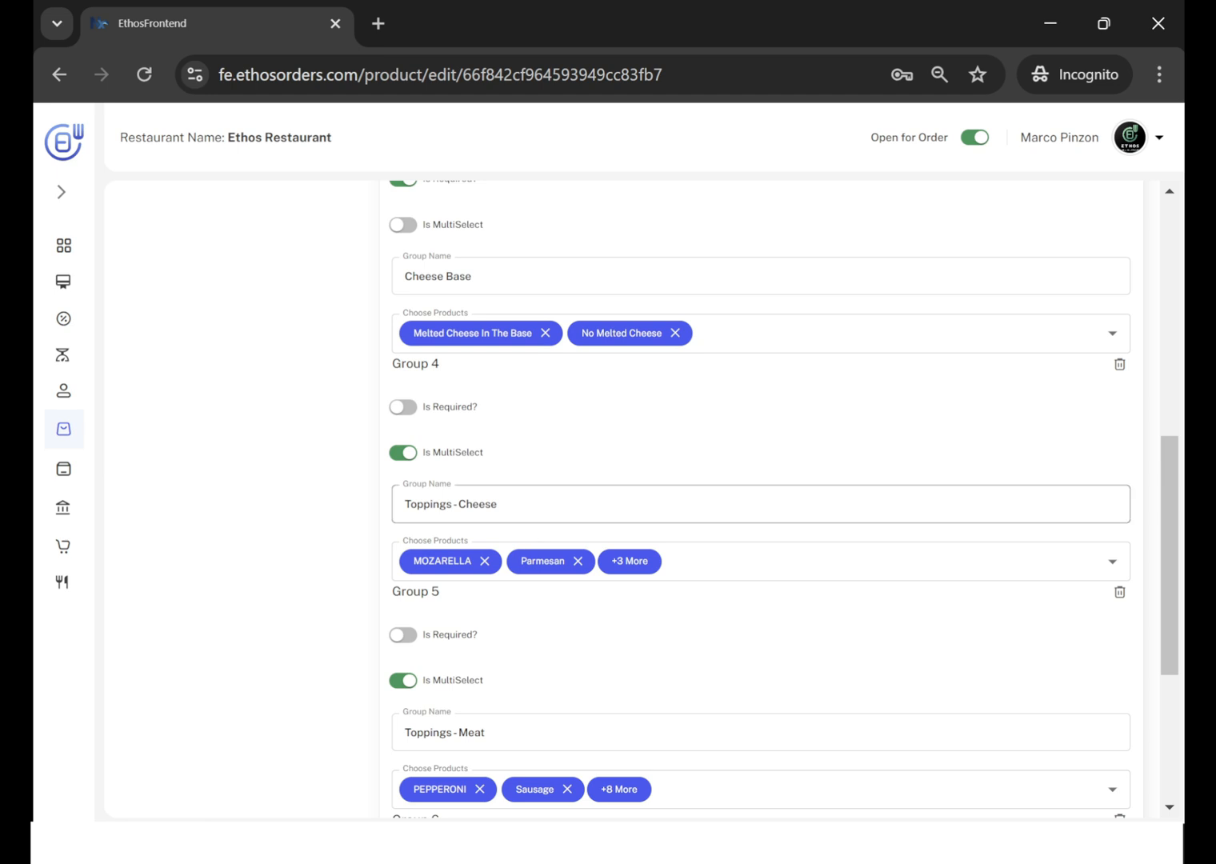
scroll(760, 577, down, 2)
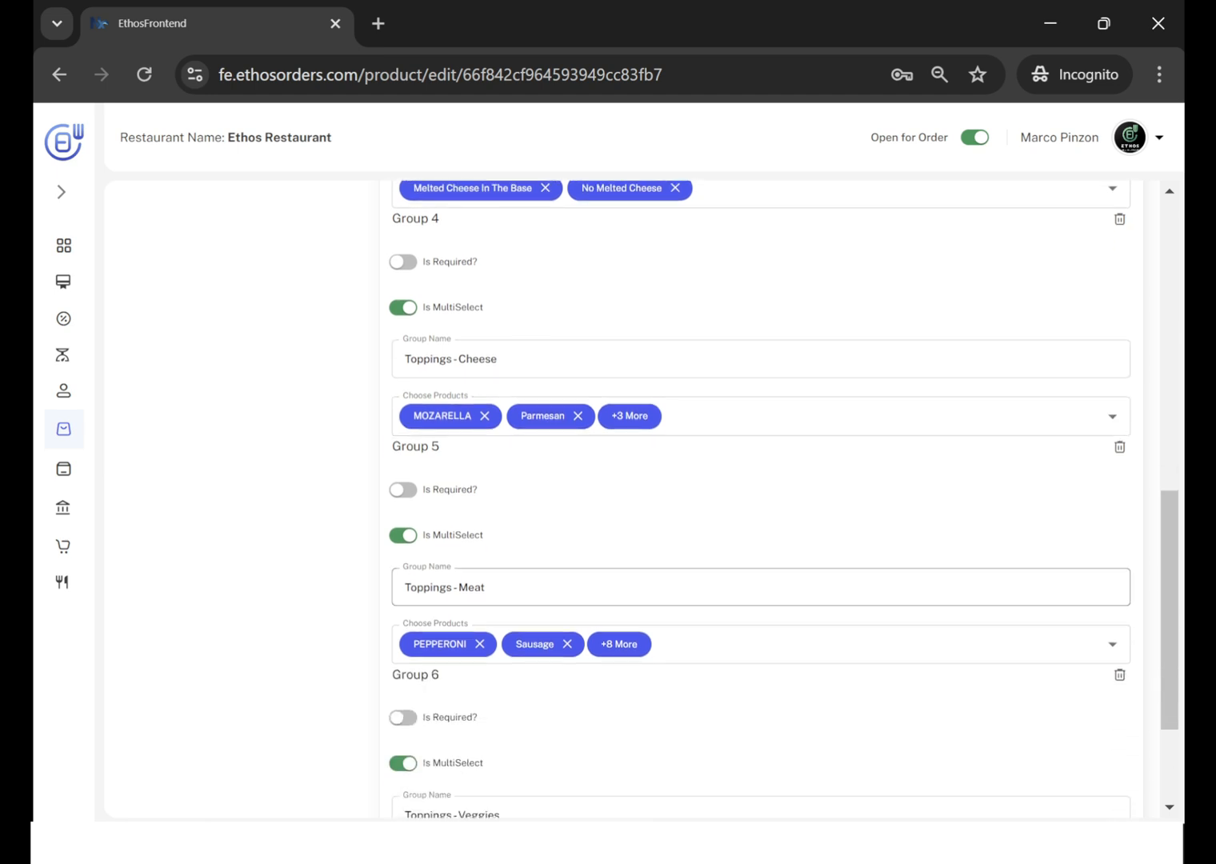
scroll(760, 592, down, 2)
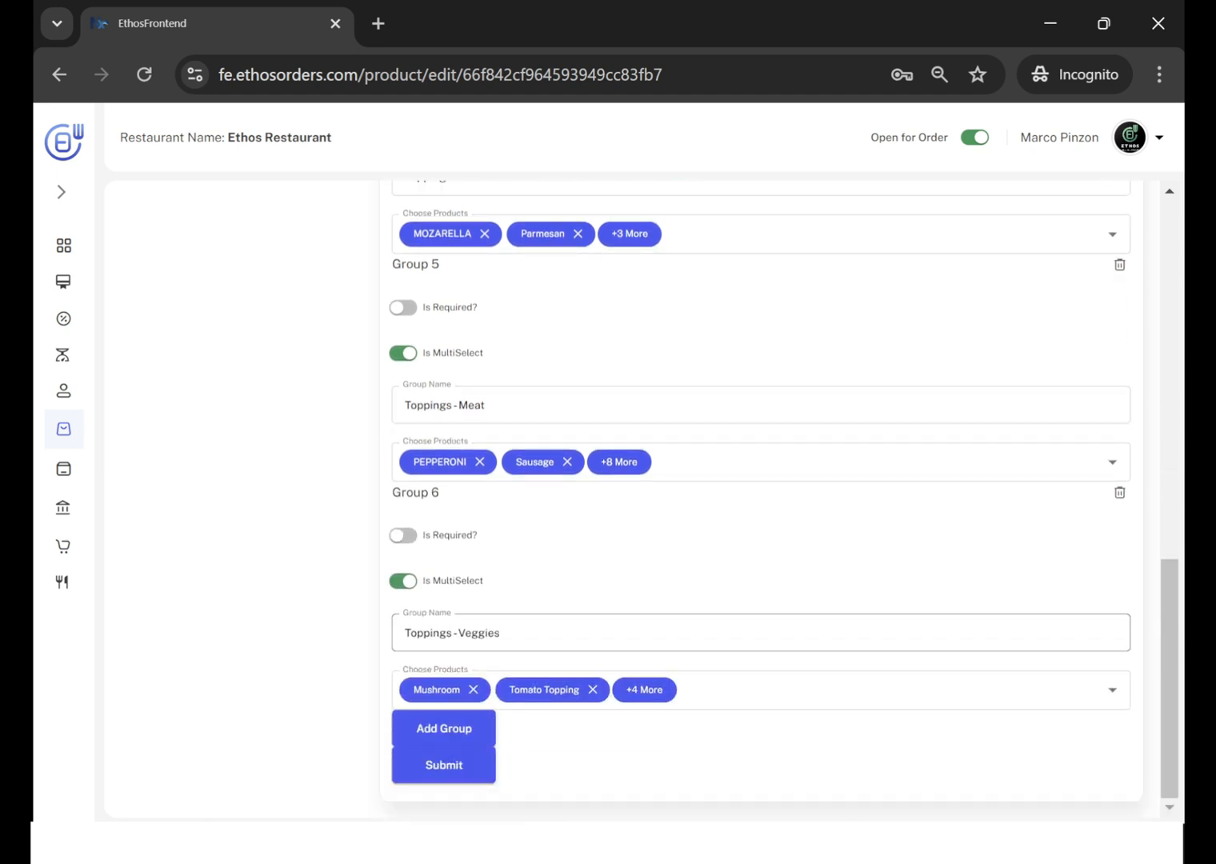
scroll(622, 348, up, 10)
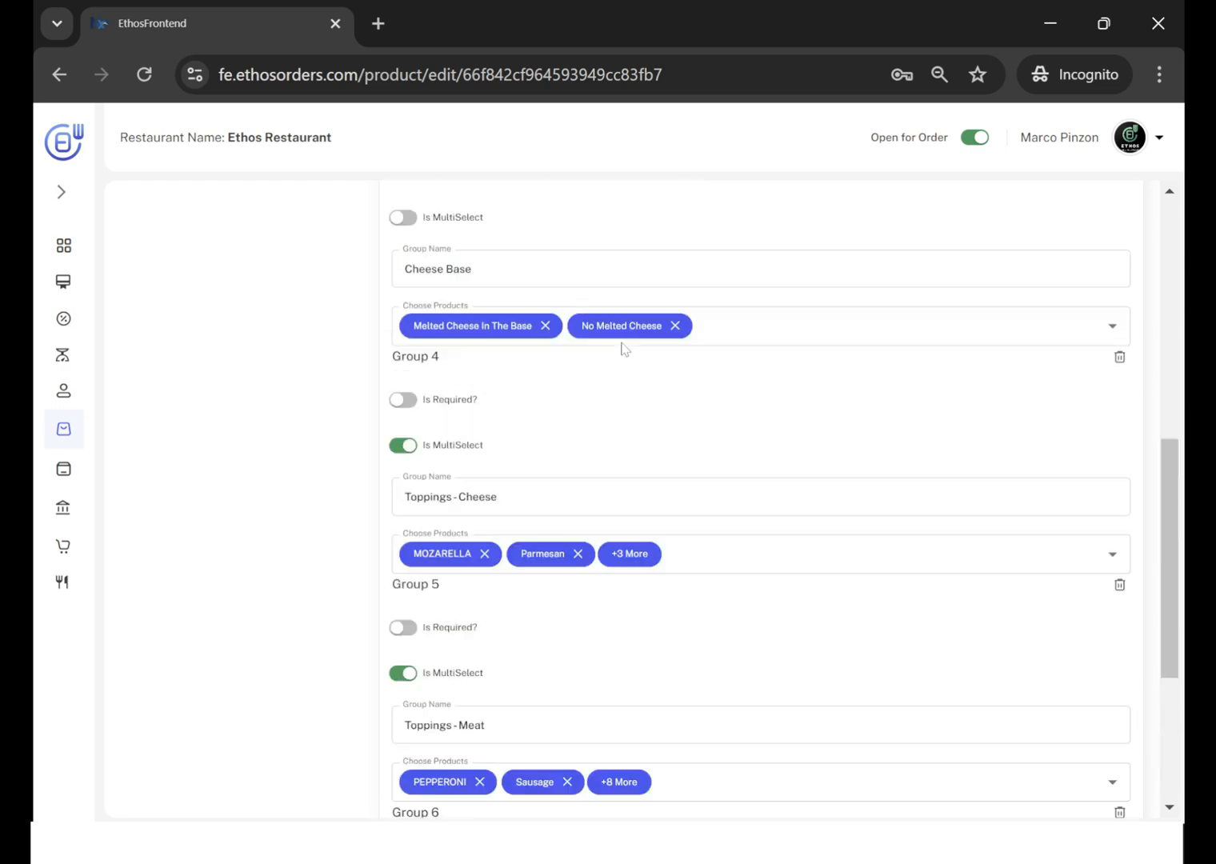
scroll(624, 348, up, 2)
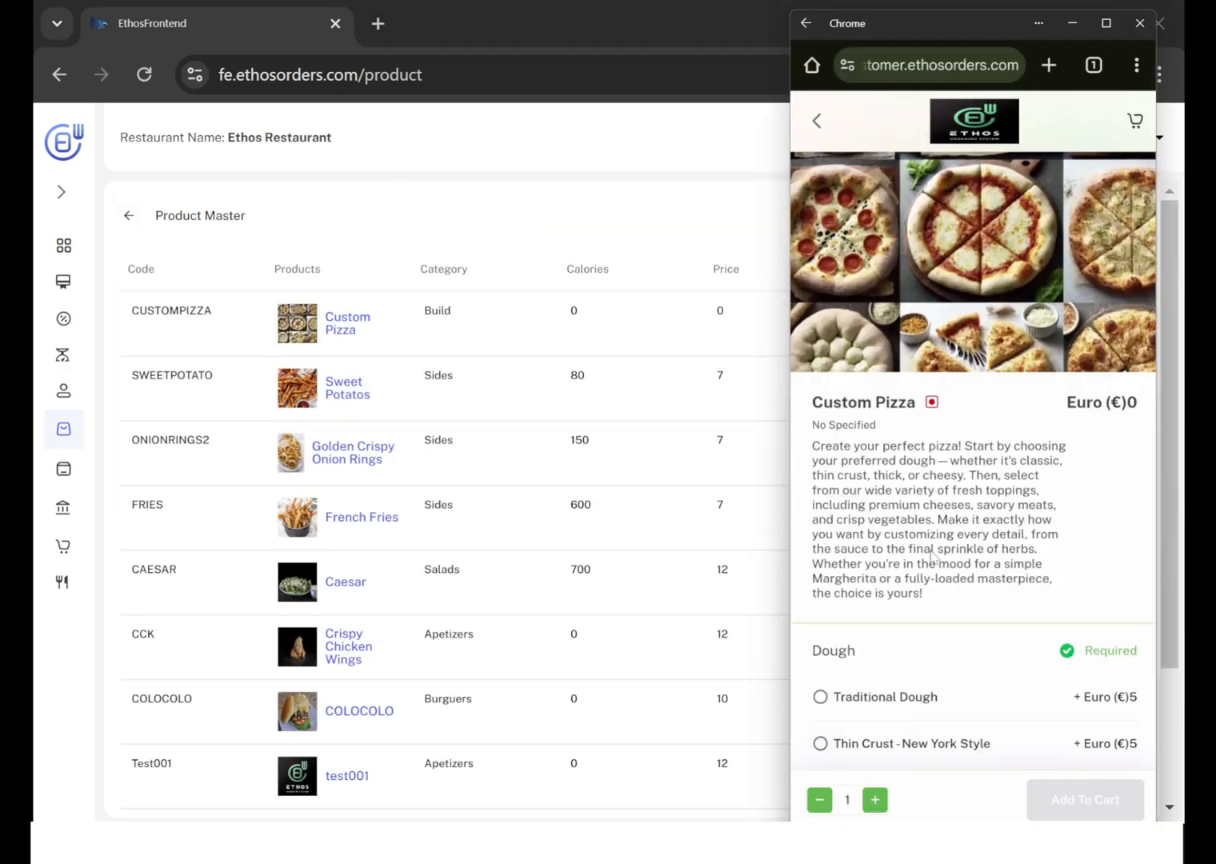
scroll(838, 424, down, 3)
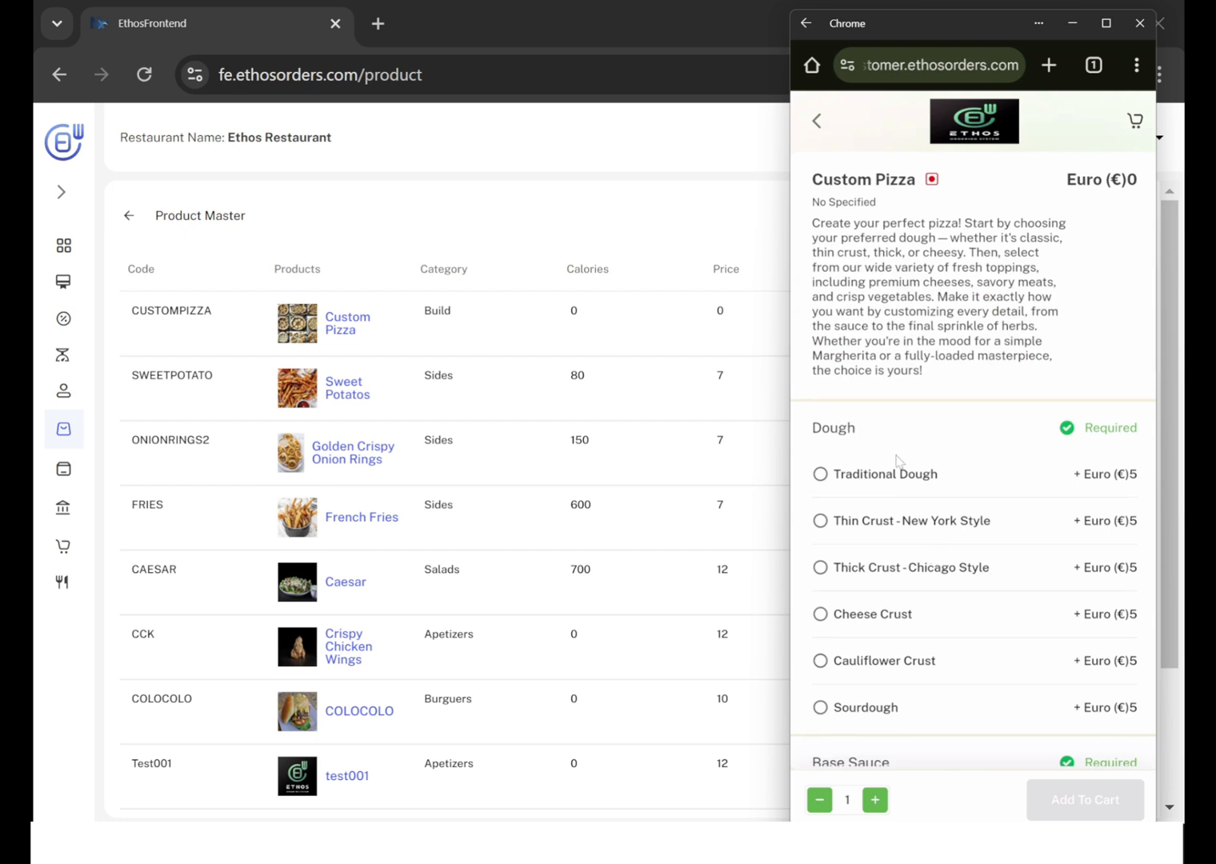
In the customer ordering page on the phone window, choose Cheese Crust as the Custom Pizza's dough and Tomato and Oregano as its base sauce.
scroll(897, 460, down, 2)
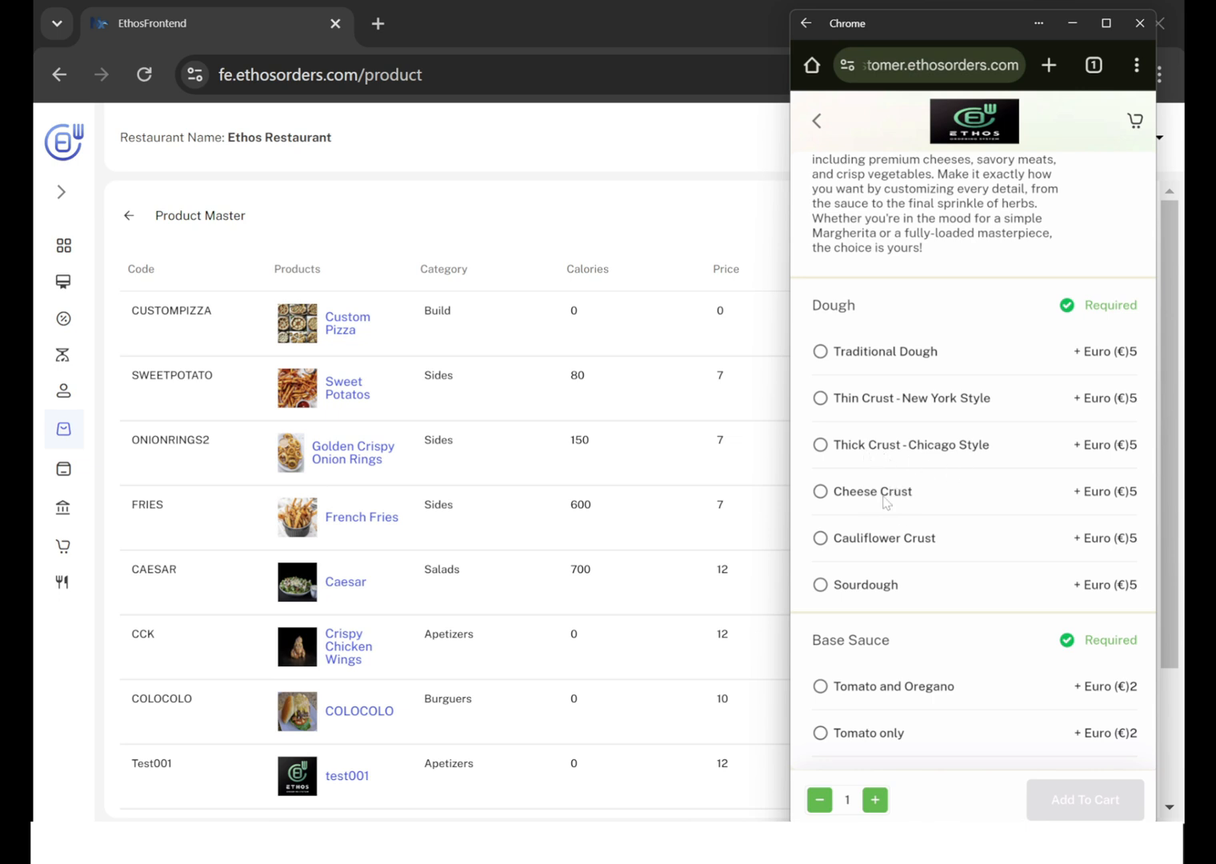
click(822, 492)
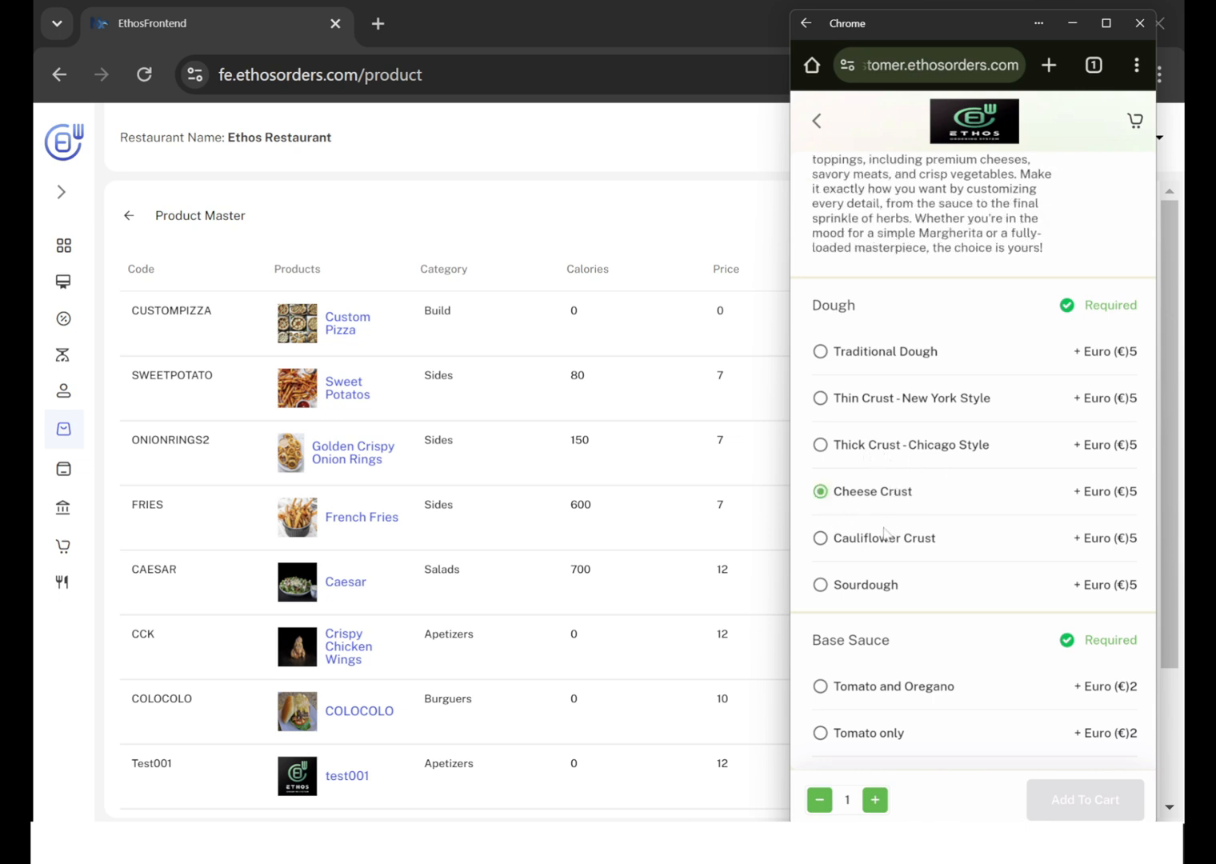
scroll(884, 533, down, 3)
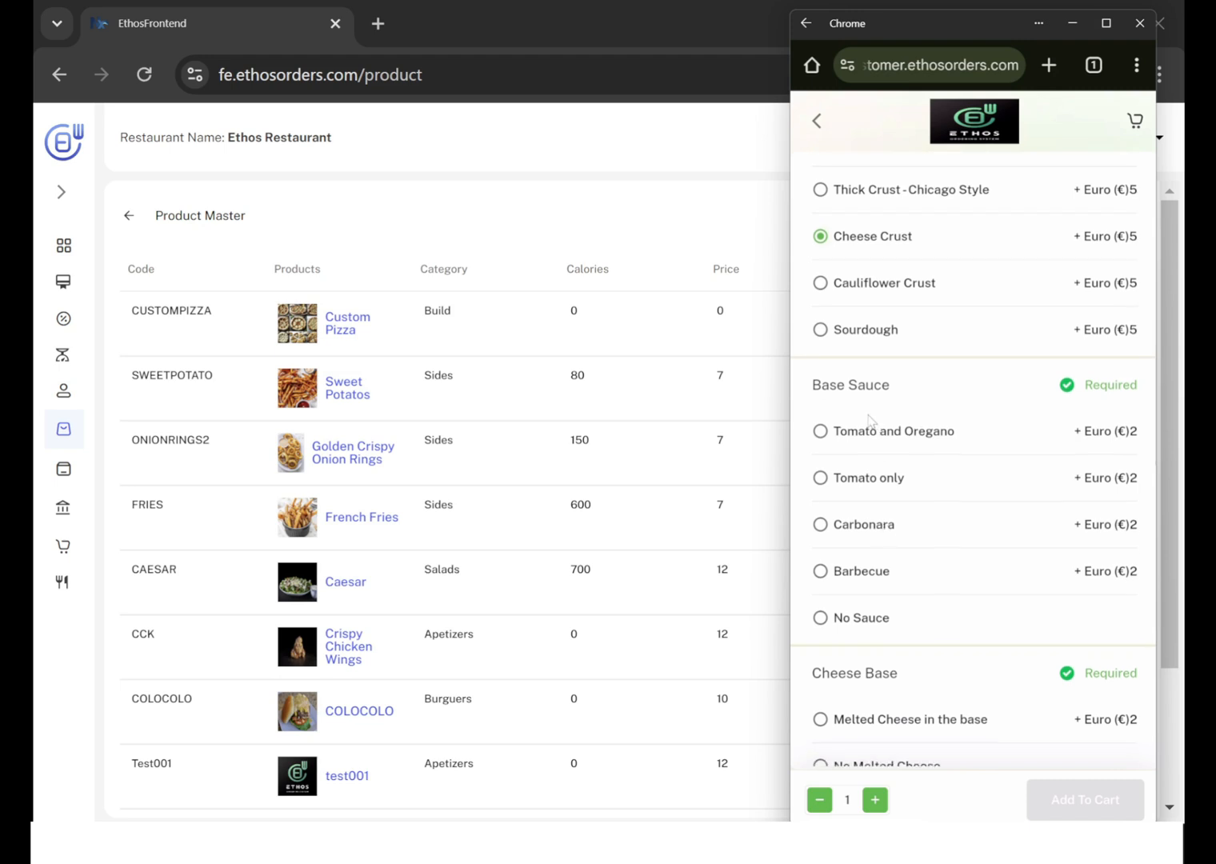
click(821, 432)
scroll(1056, 448, up, 1)
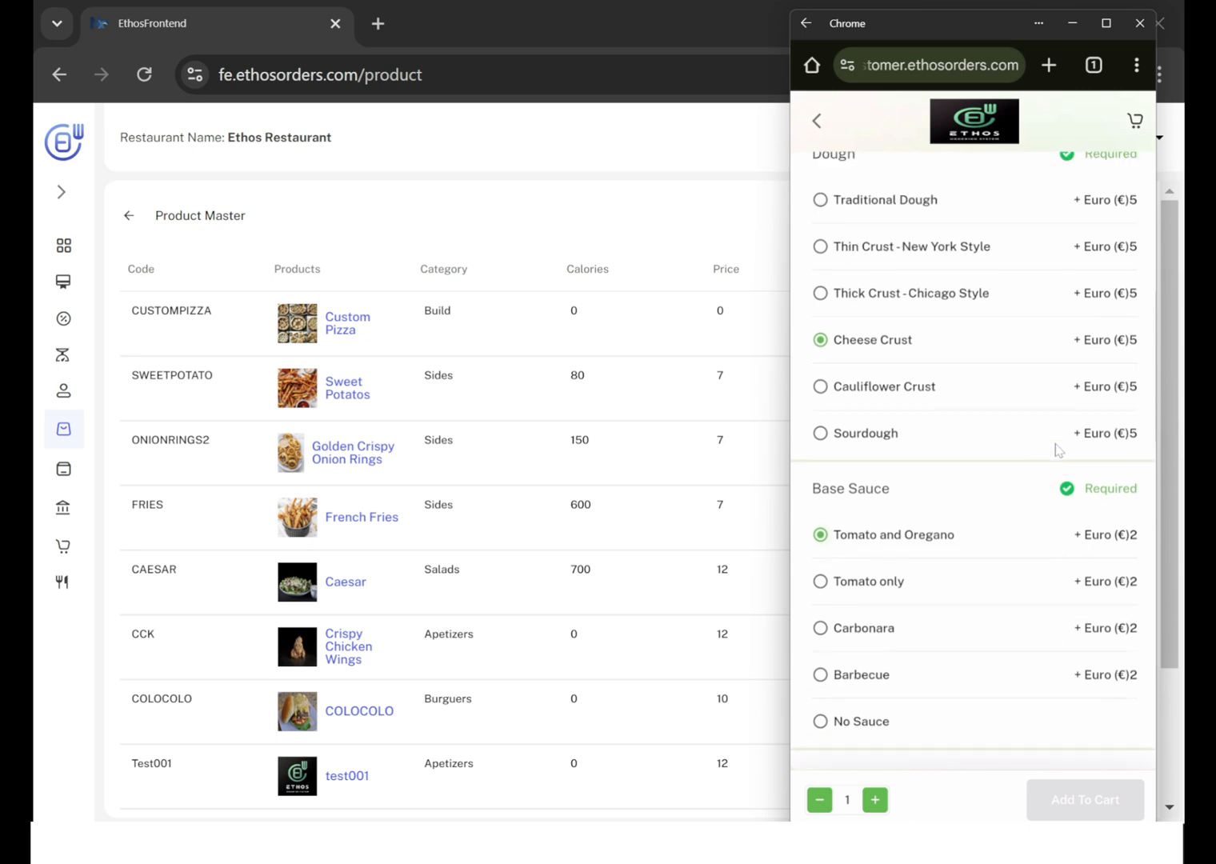
Choose Melted Cheese in the base for the Cheese Base and add MOZARELLA and Cheddar as cheese toppings.
scroll(1056, 448, down, 3)
scroll(1057, 449, down, 3)
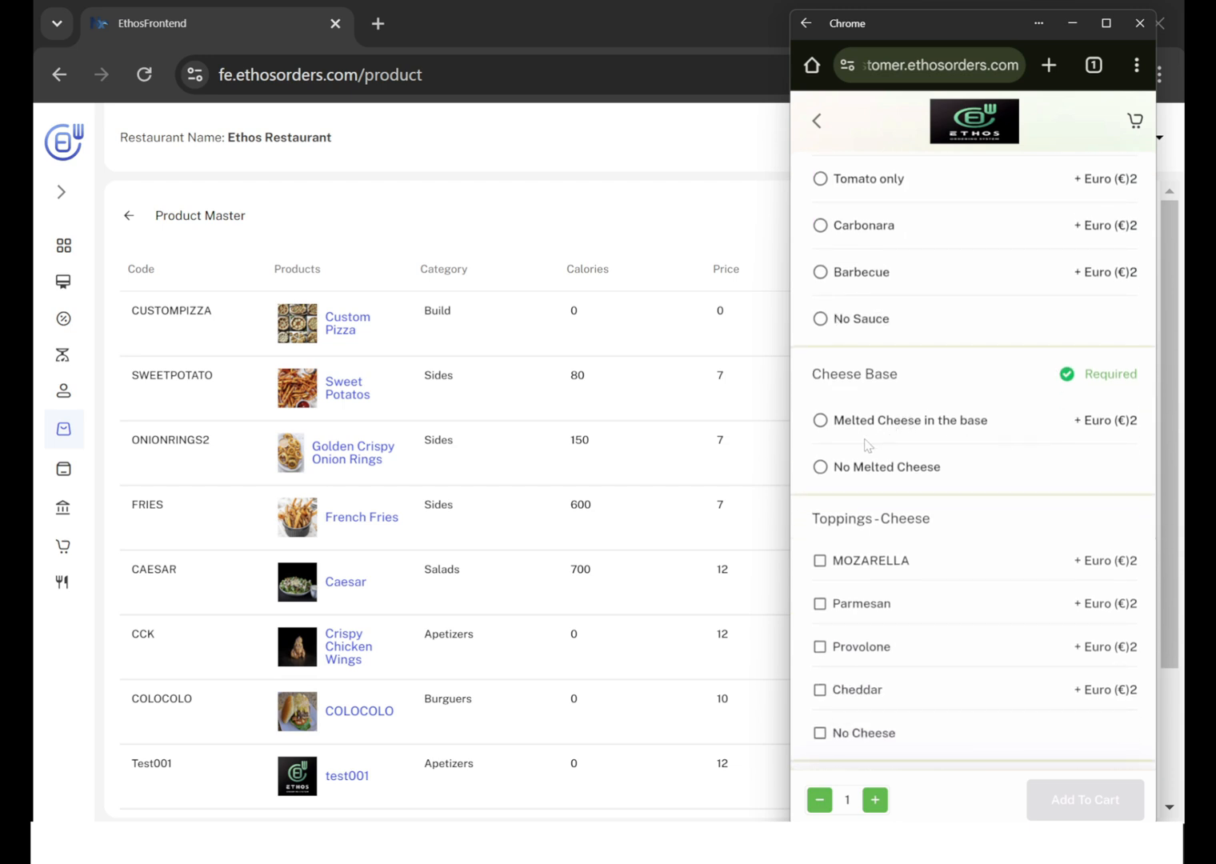
click(822, 423)
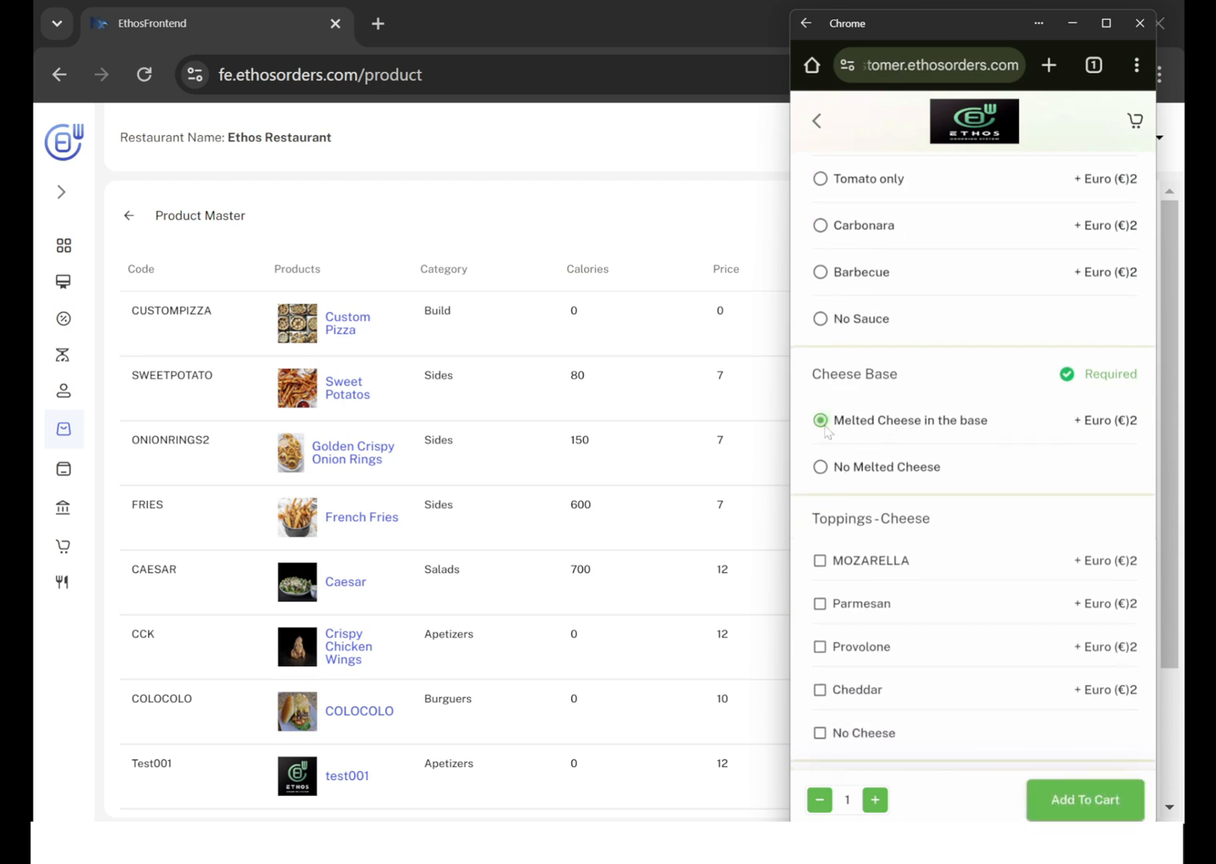
scroll(948, 455, down, 3)
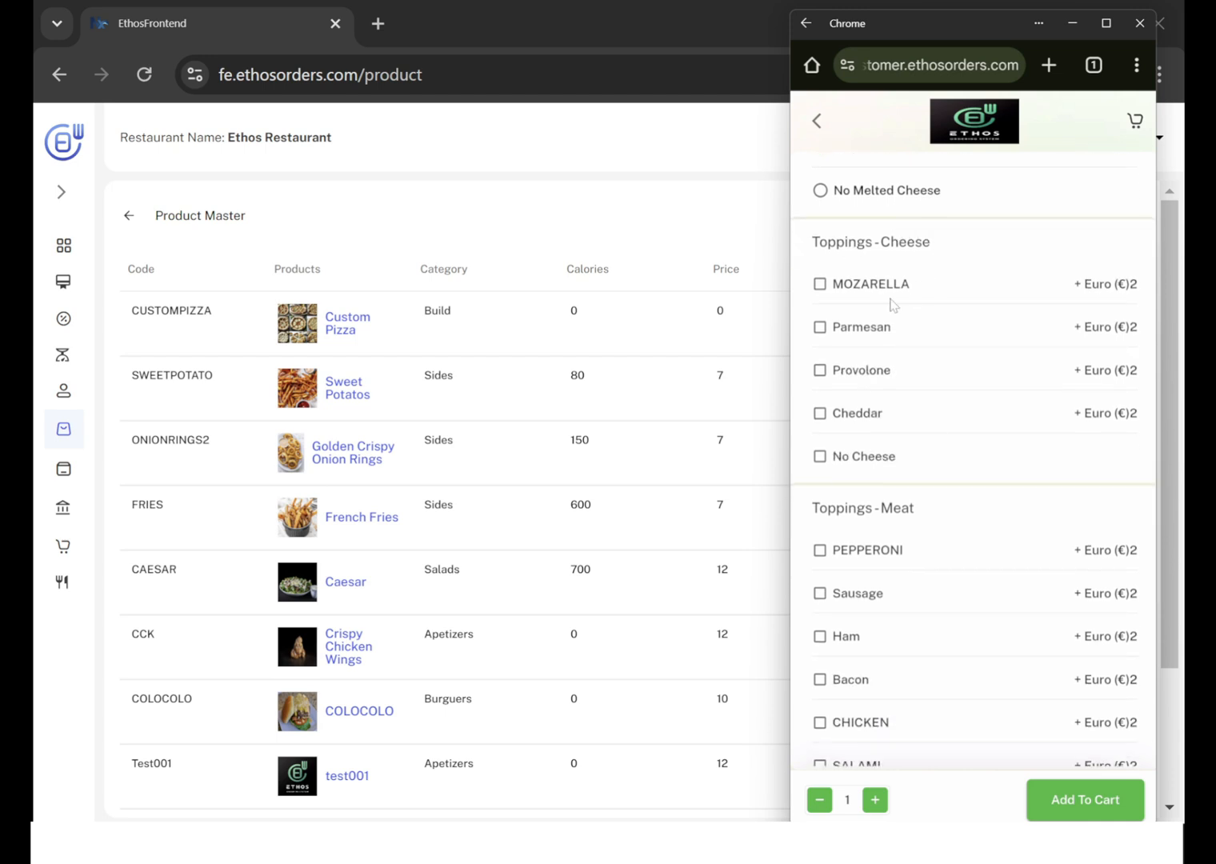
click(820, 288)
click(820, 413)
Add PEPPERONI and SALAMI from the Toppings-Meat group to the Custom Pizza.
scroll(933, 431, down, 1)
scroll(875, 309, up, 5)
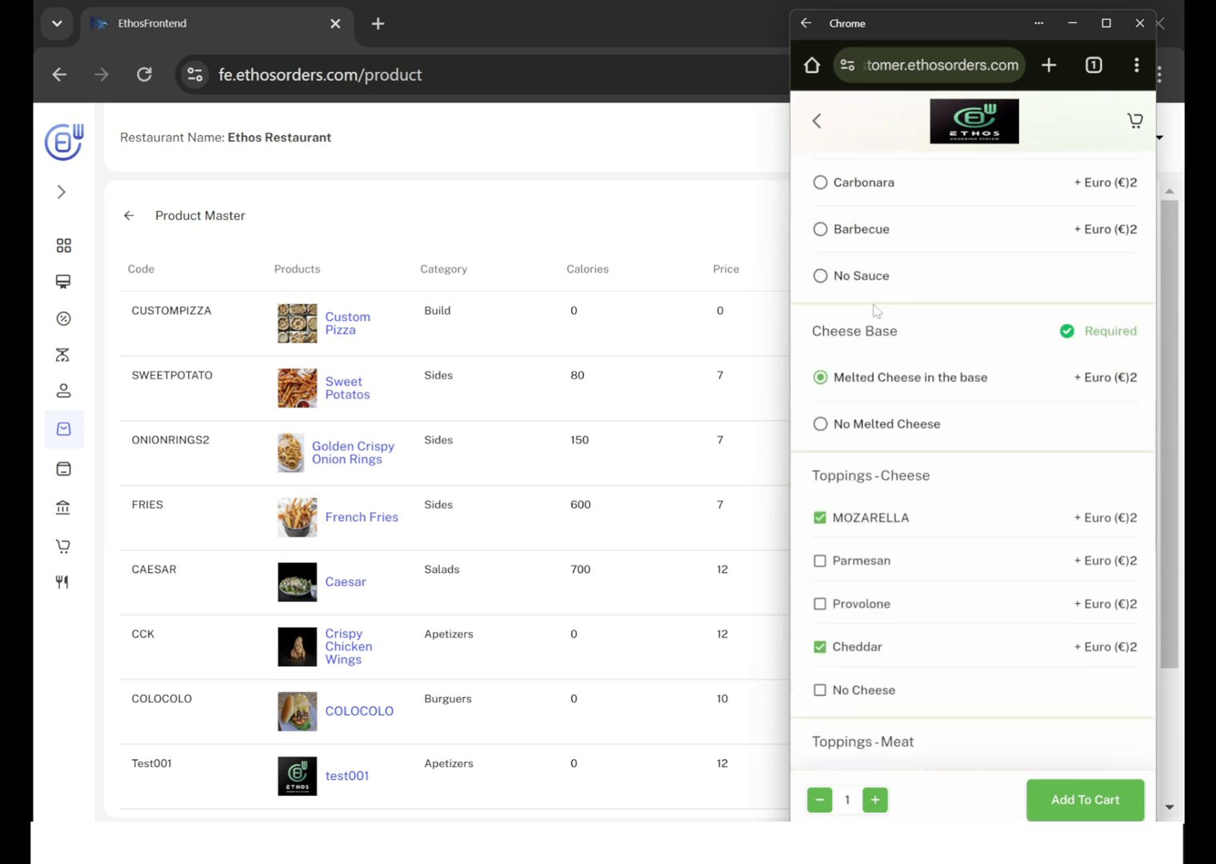
scroll(896, 456, down, 5)
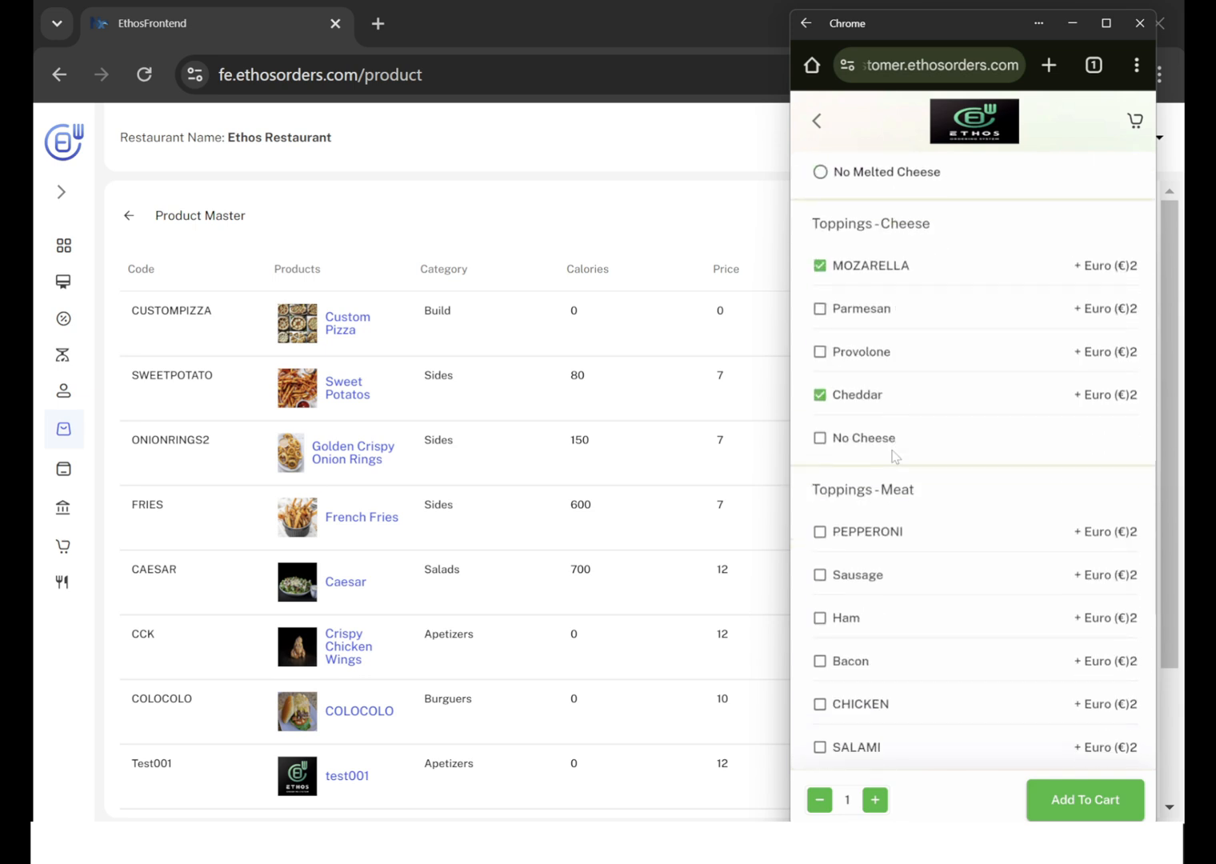
scroll(896, 408, down, 2)
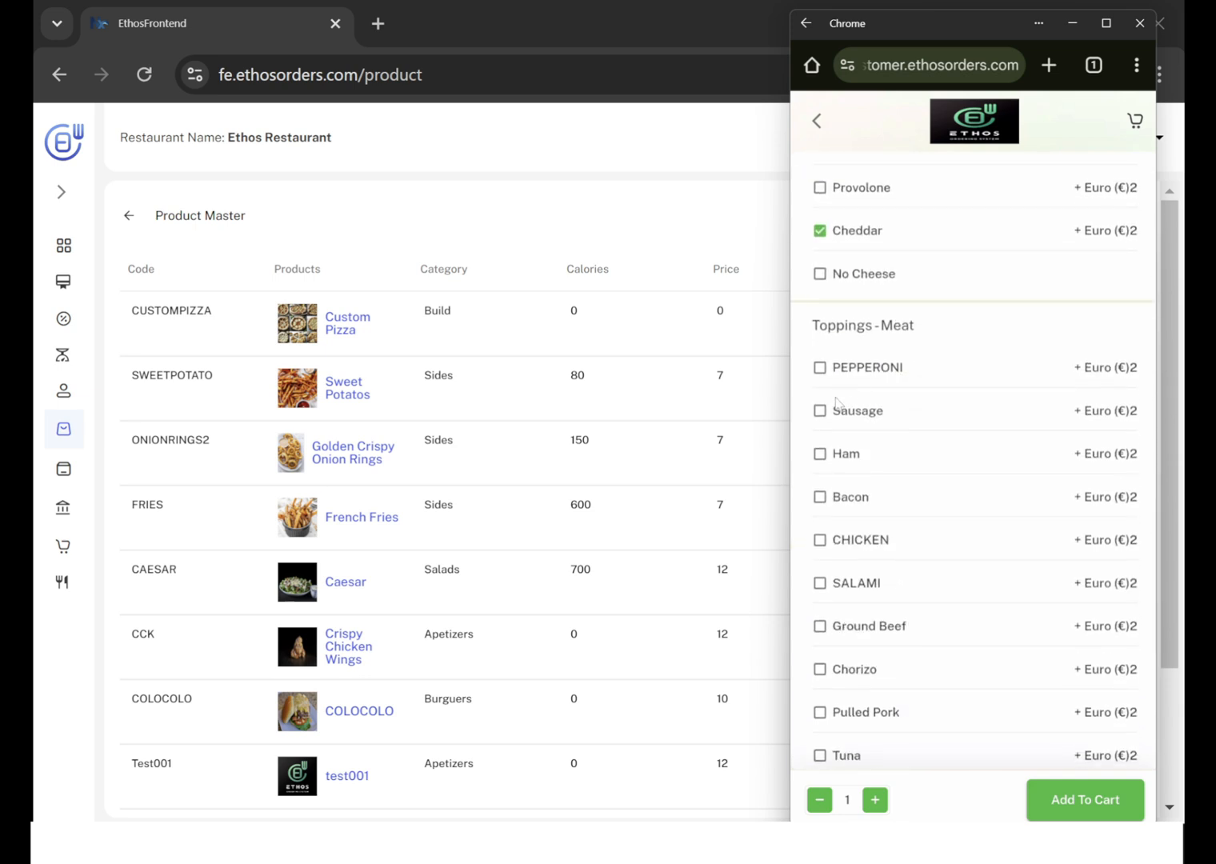
click(822, 370)
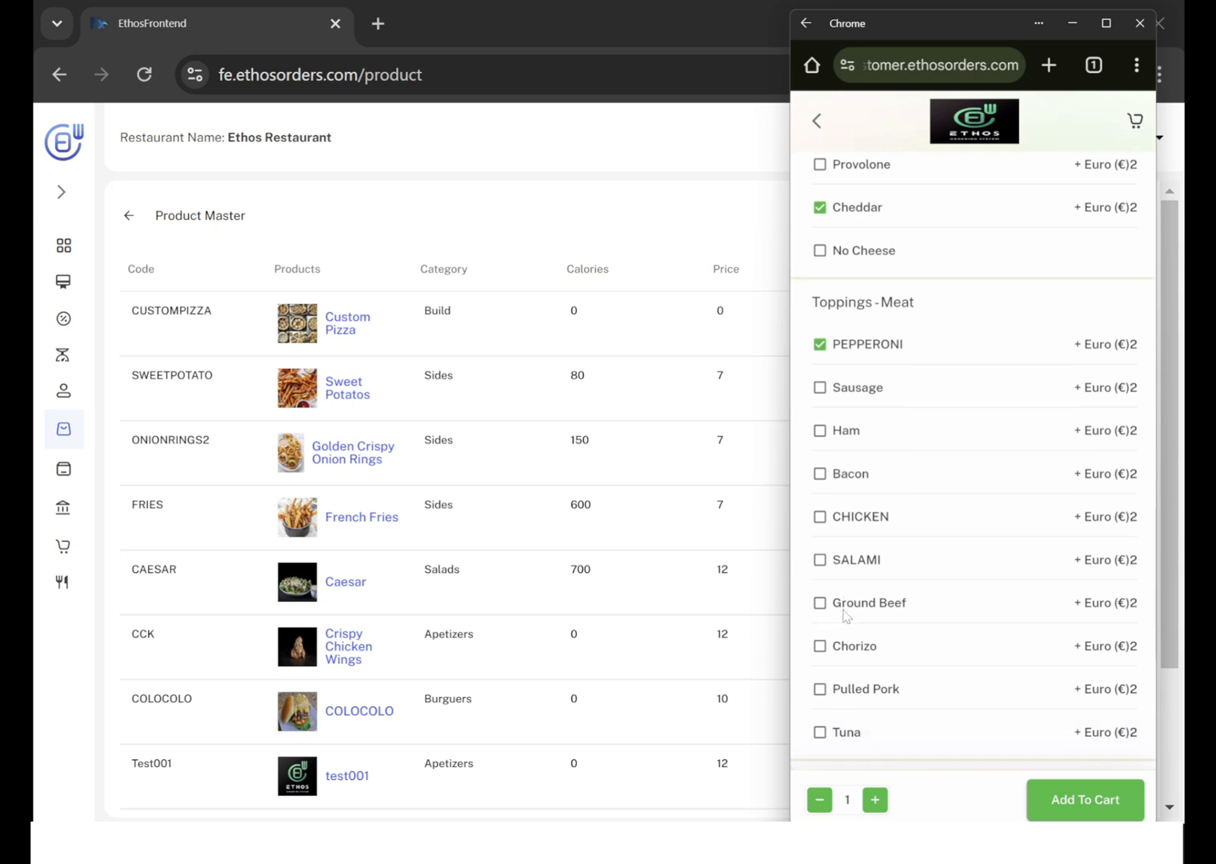
scroll(845, 614, down, 2)
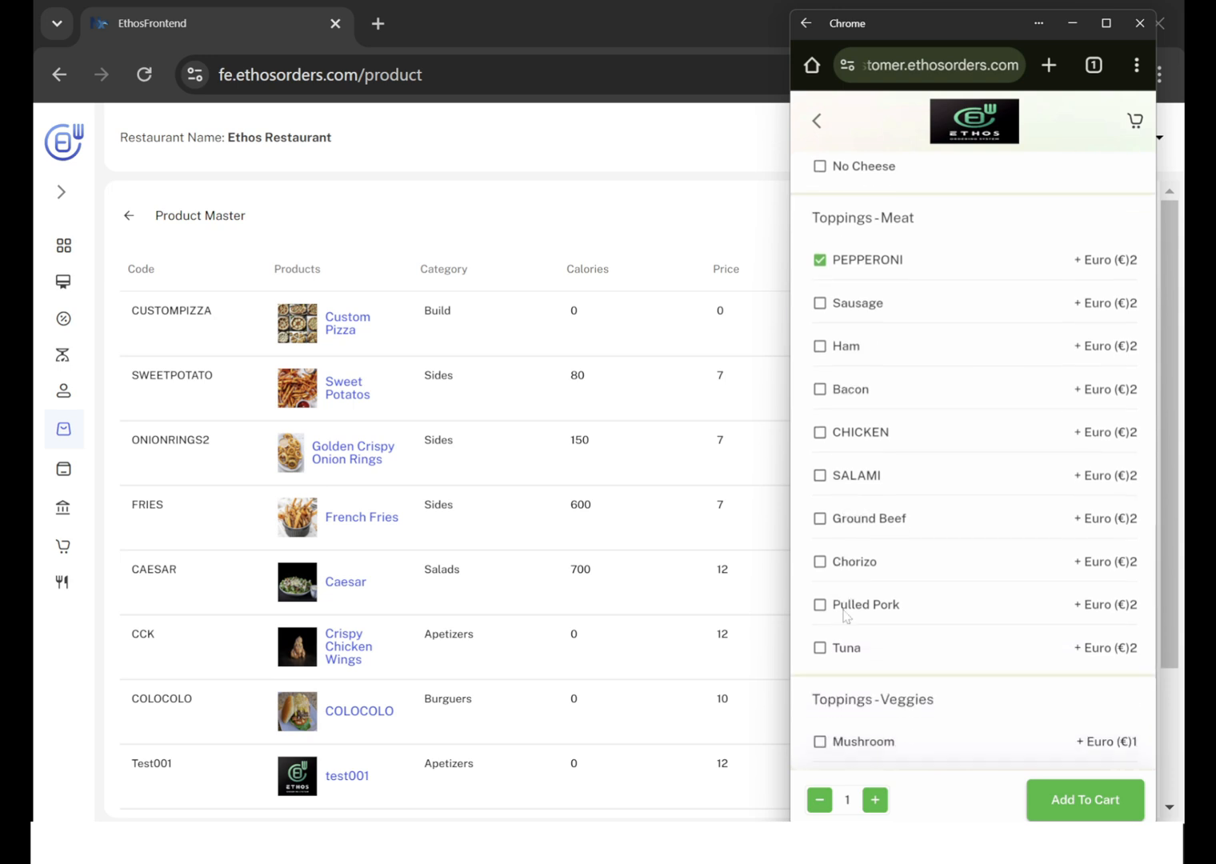
click(821, 476)
Add Mushroom from the Toppings-Veggies group and check the optional Additional Request field, leaving it empty.
scroll(1012, 500, down, 4)
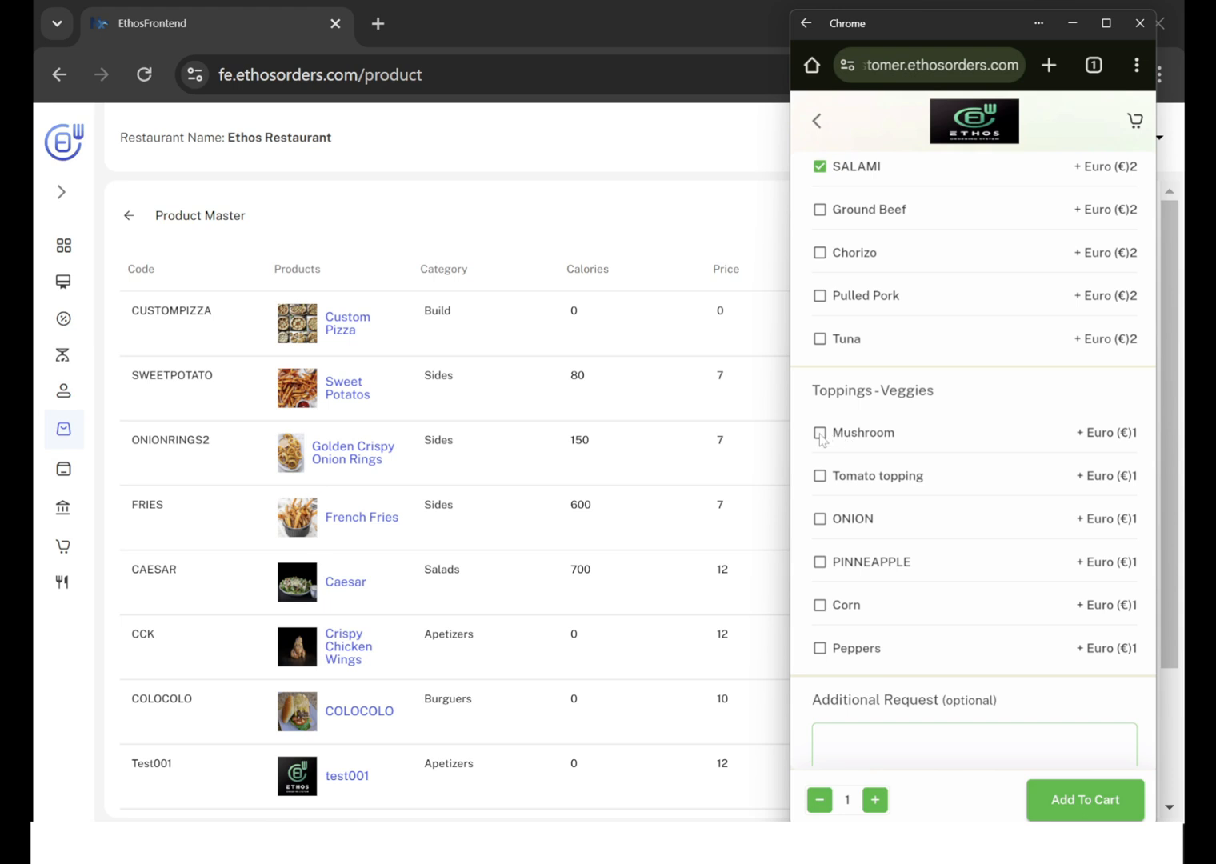
click(821, 436)
scroll(944, 588, down, 1)
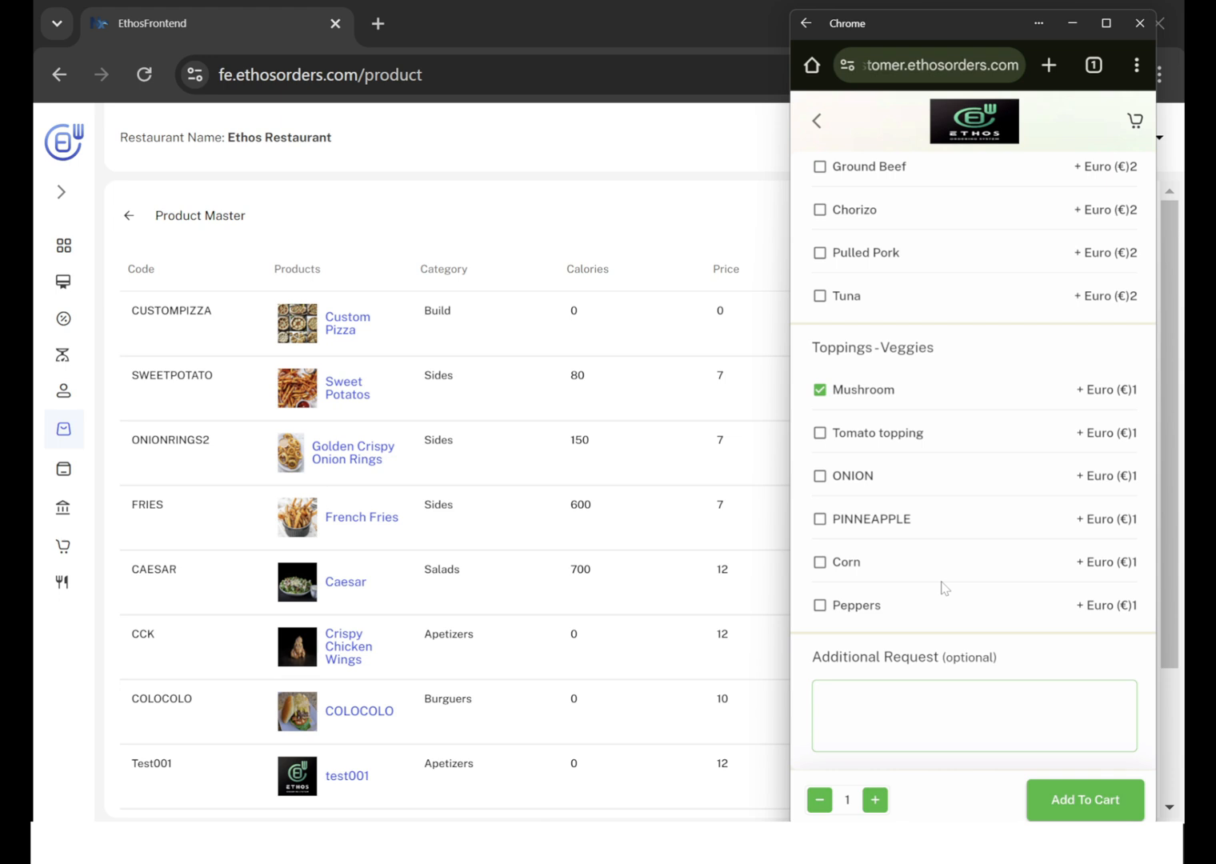
click(918, 707)
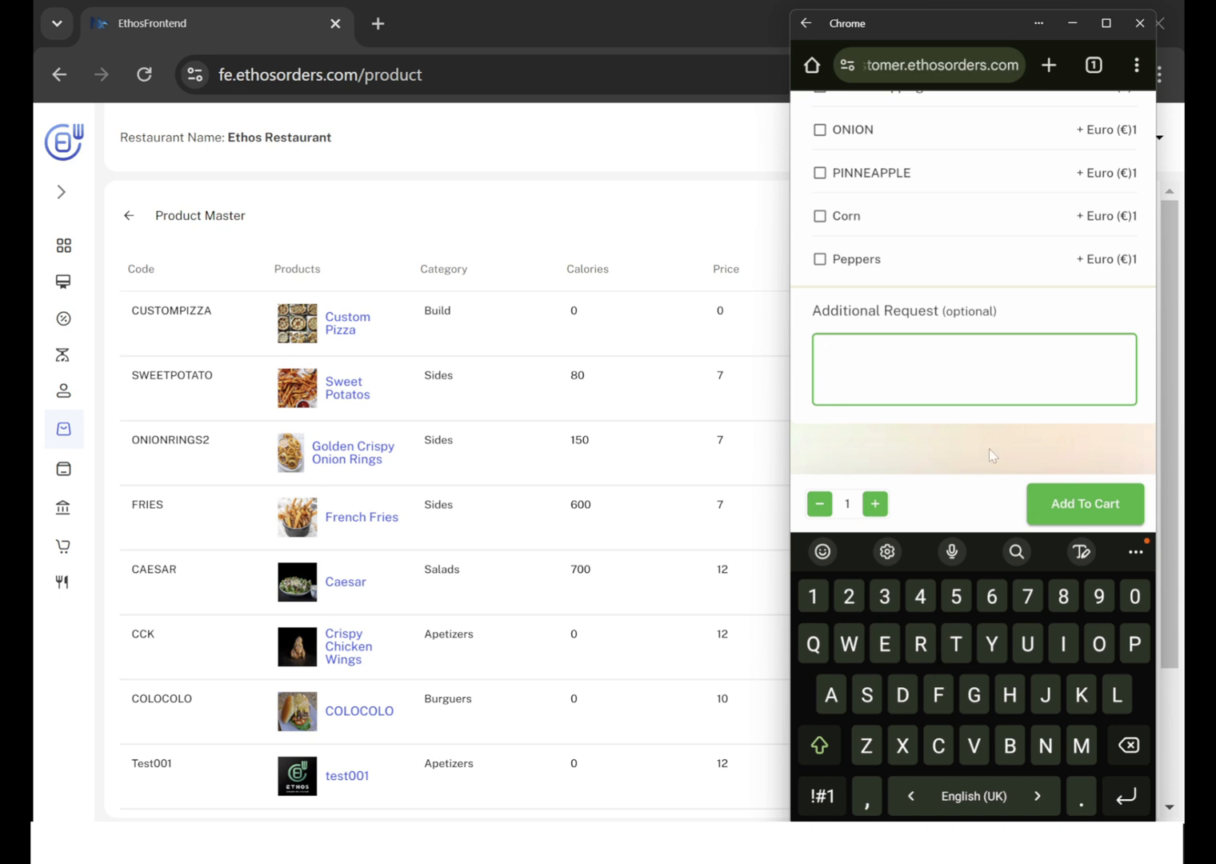
click(961, 468)
Review the selected options, add one Custom Pizza to the cart, and return to the restaurant's Product Master list.
scroll(1017, 402, up, 5)
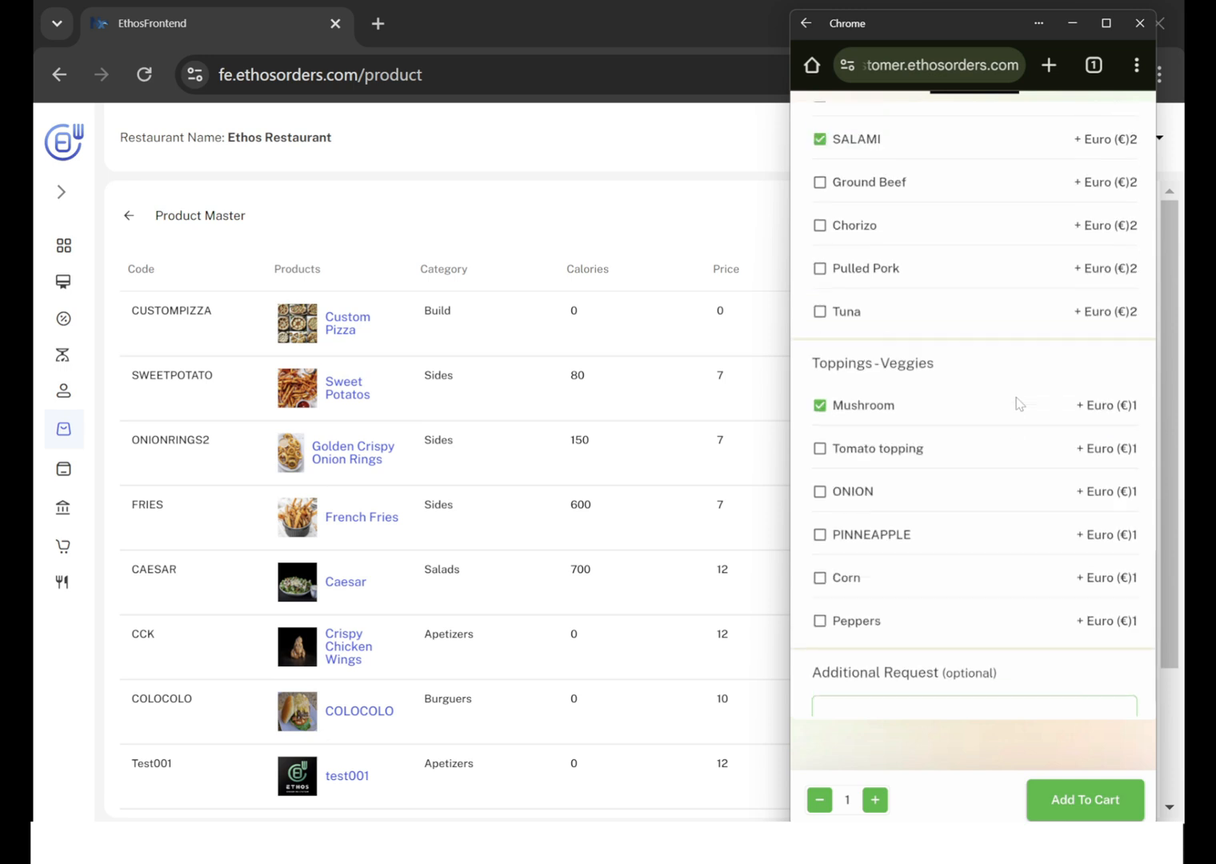
scroll(1018, 404, up, 4)
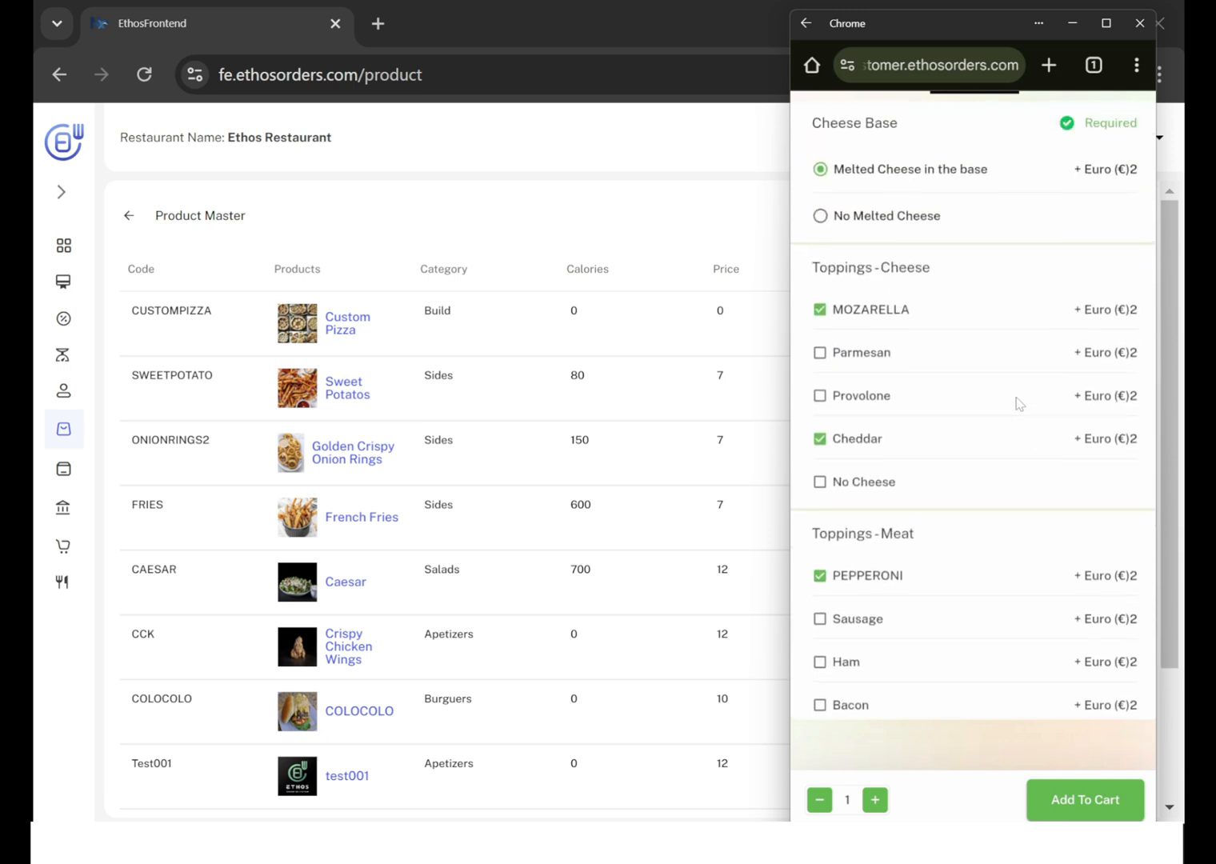
scroll(1018, 403, up, 4)
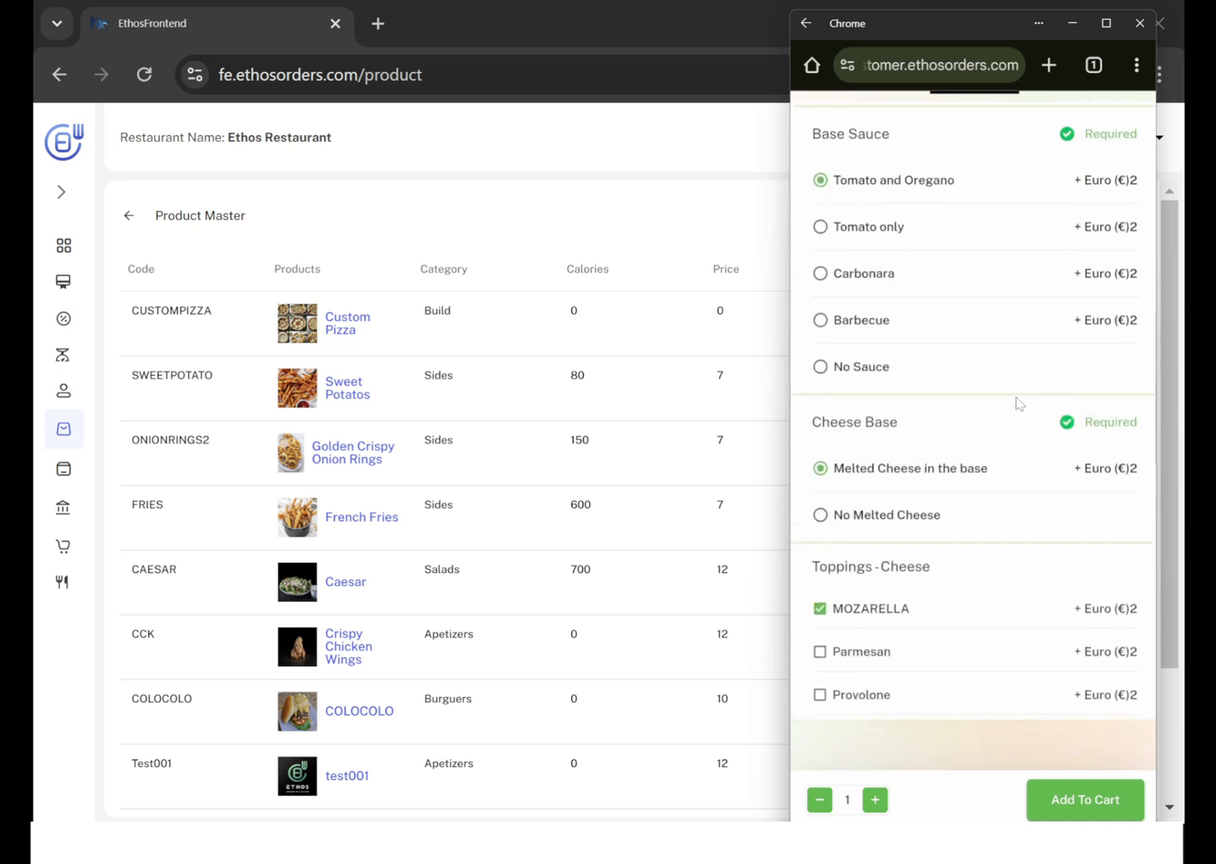
scroll(1017, 403, down, 8)
scroll(1020, 404, down, 2)
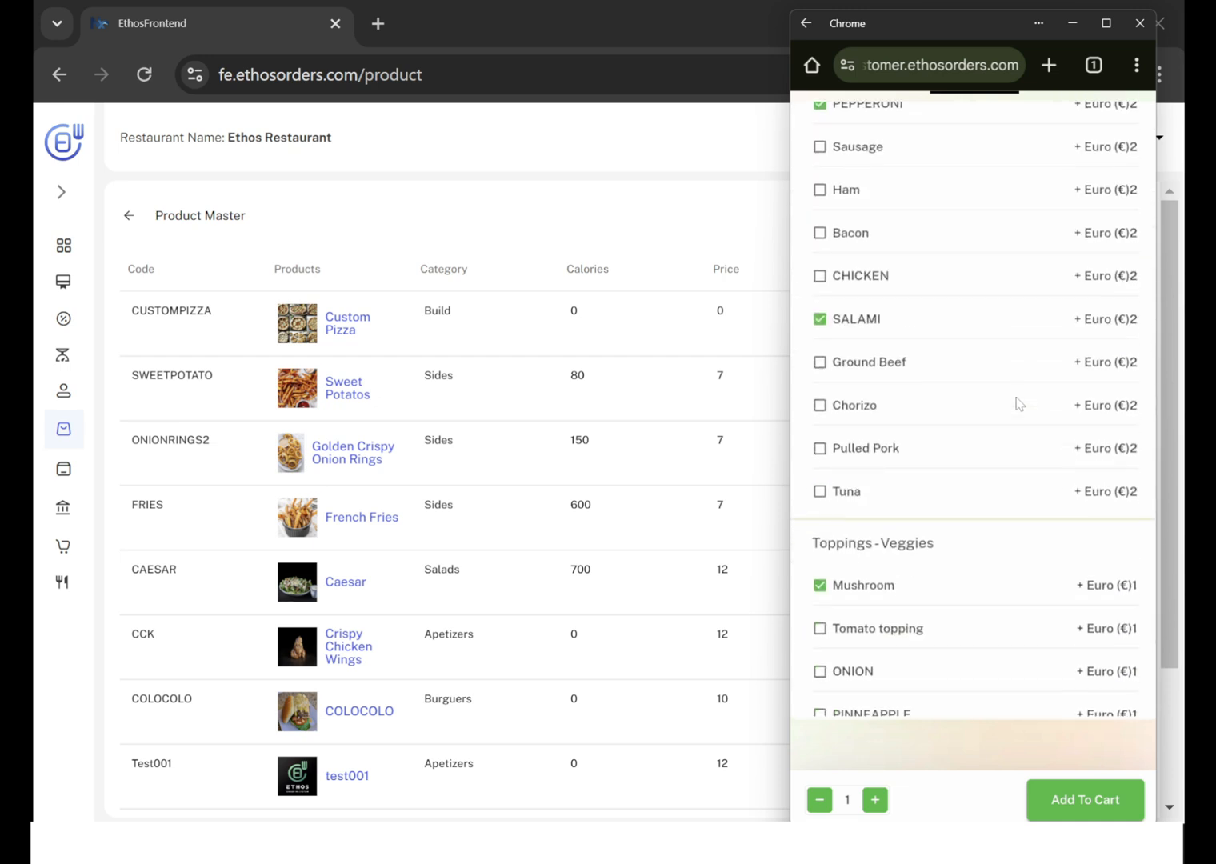
scroll(1020, 404, down, 1)
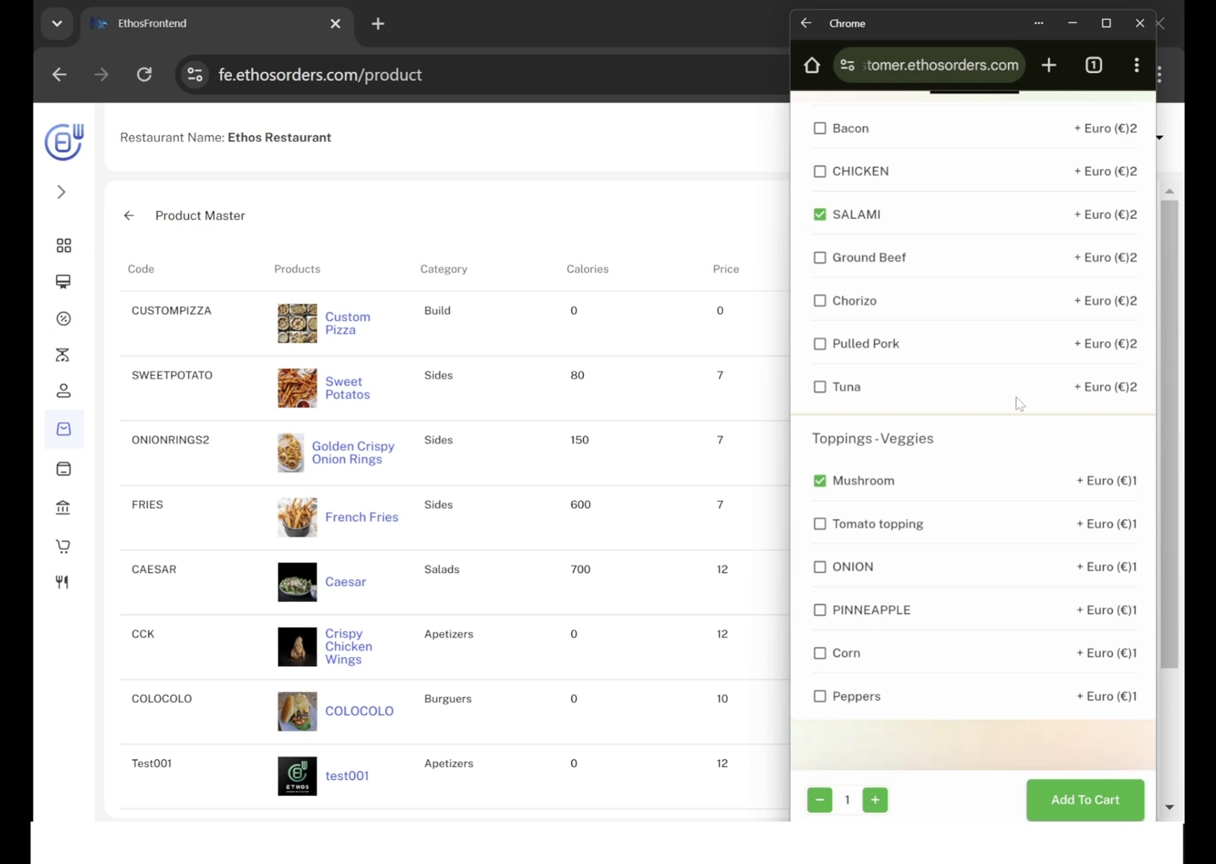
click(1074, 800)
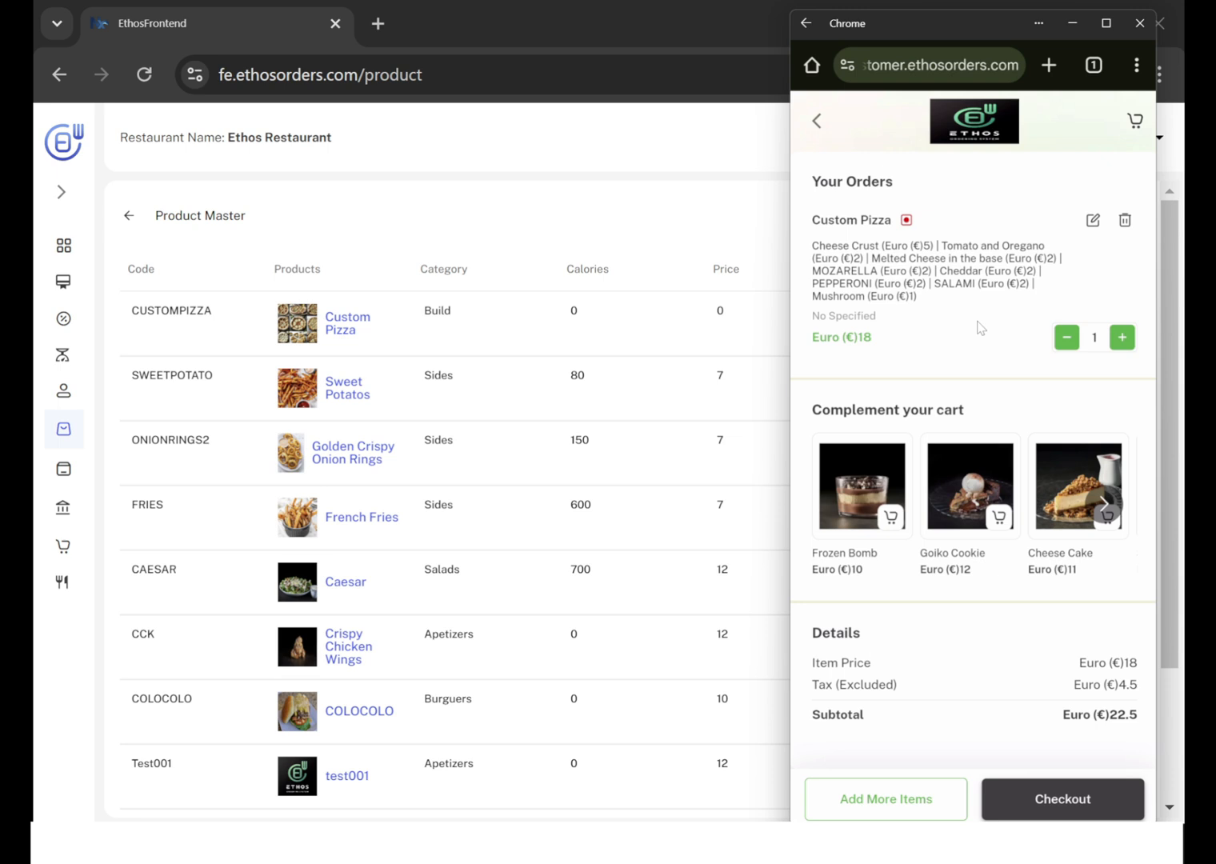
click(644, 218)
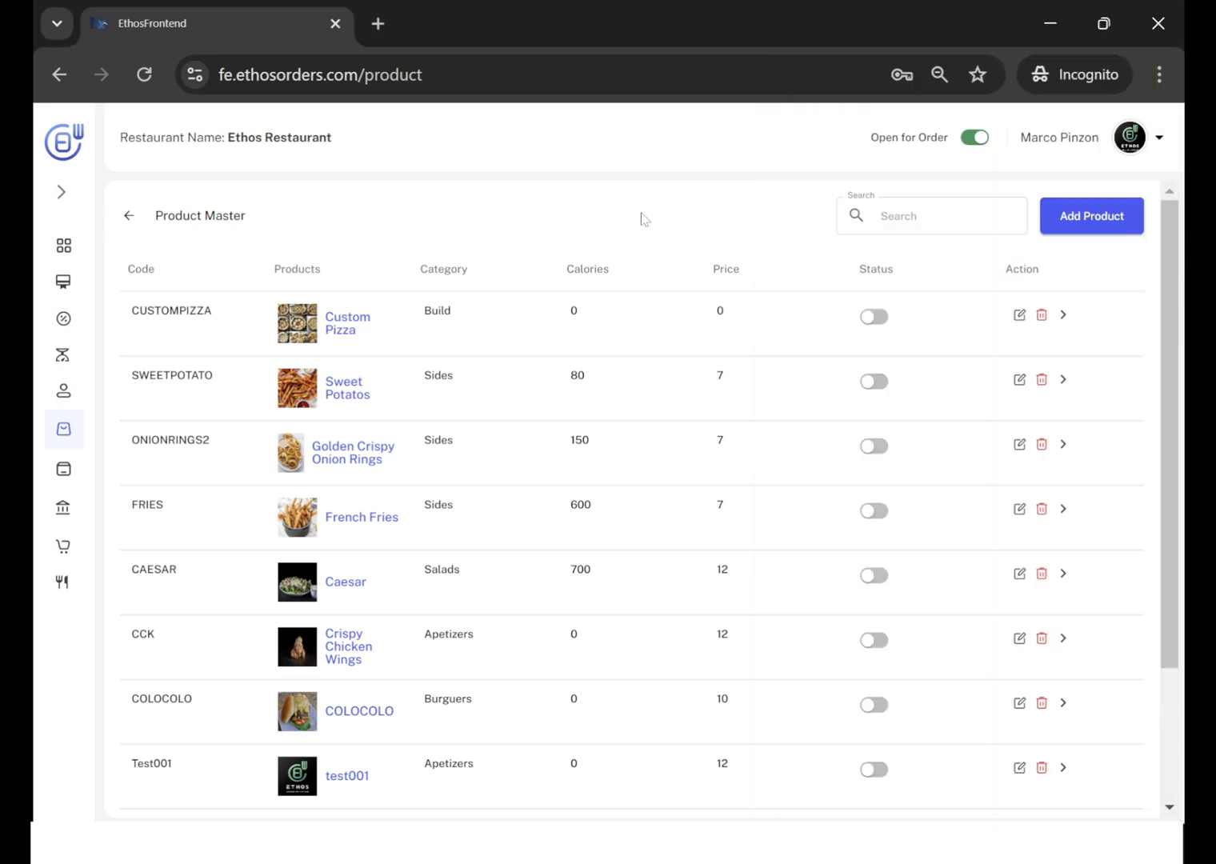
Open the restaurant's Product Combos list, switch to the customer ordering page and open Chicken Combo from the Meals category.
mouse_move(66, 432)
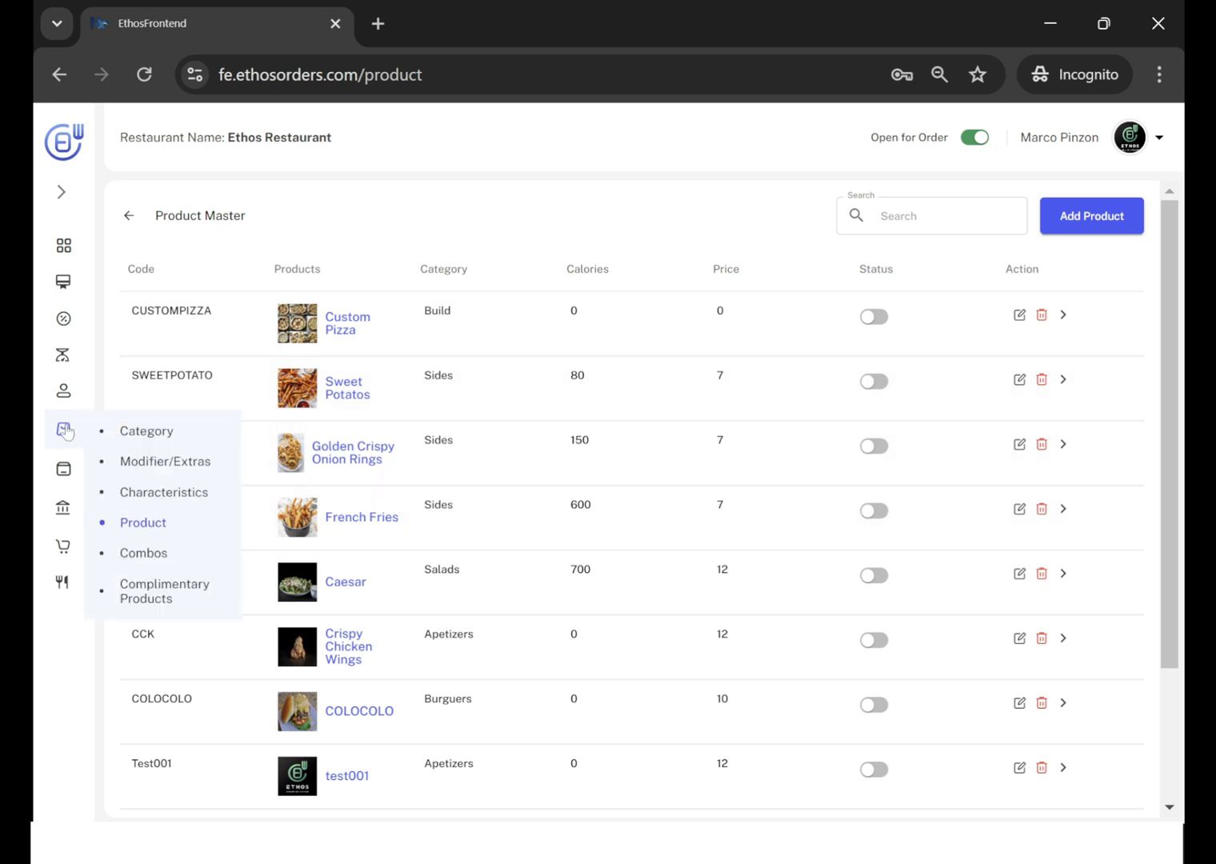
click(158, 555)
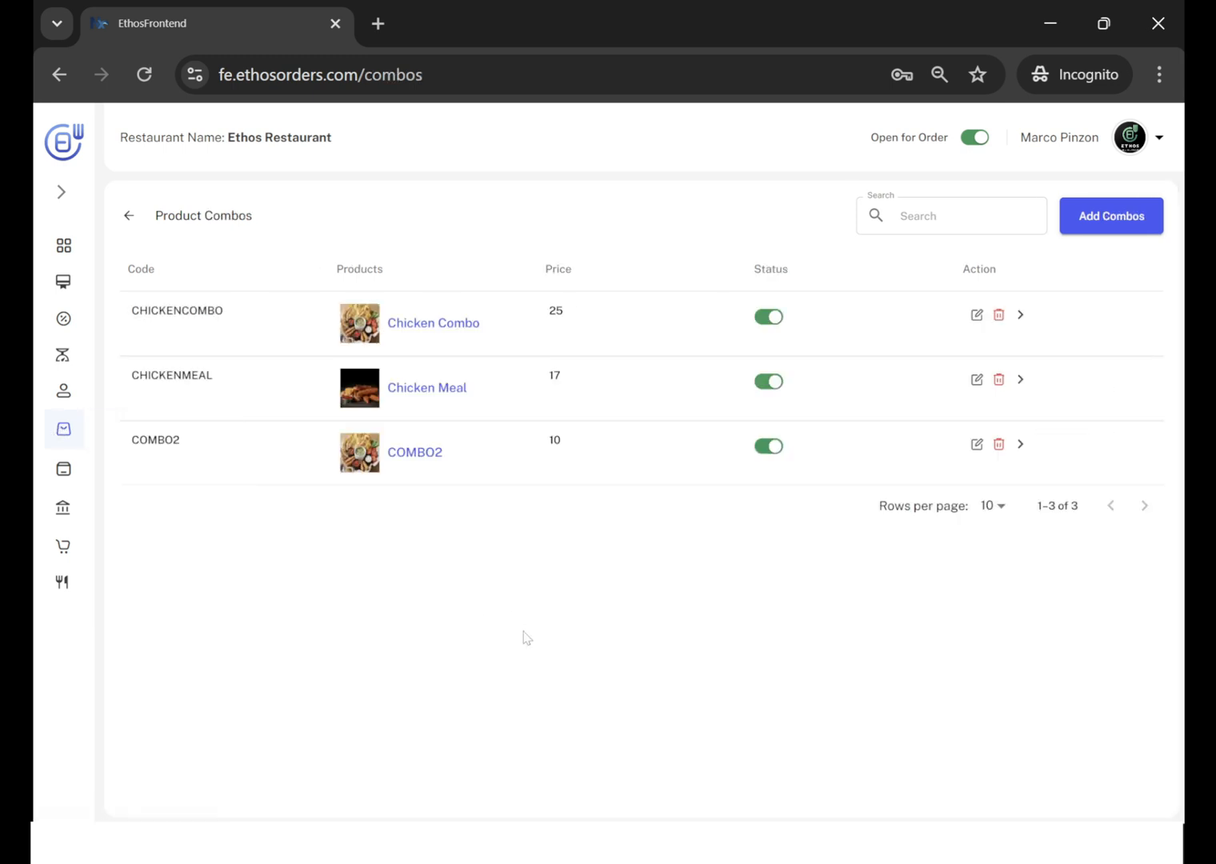
key(alt+Tab)
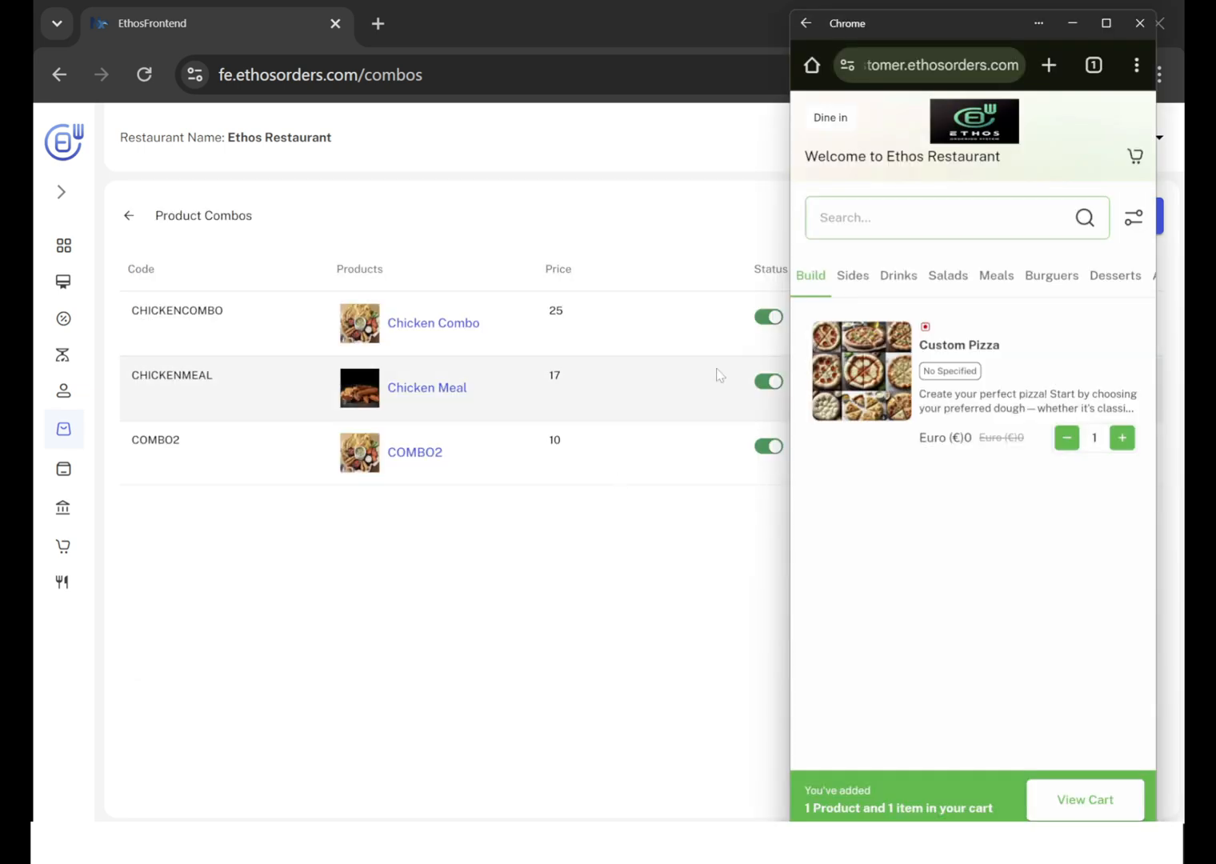
click(1007, 275)
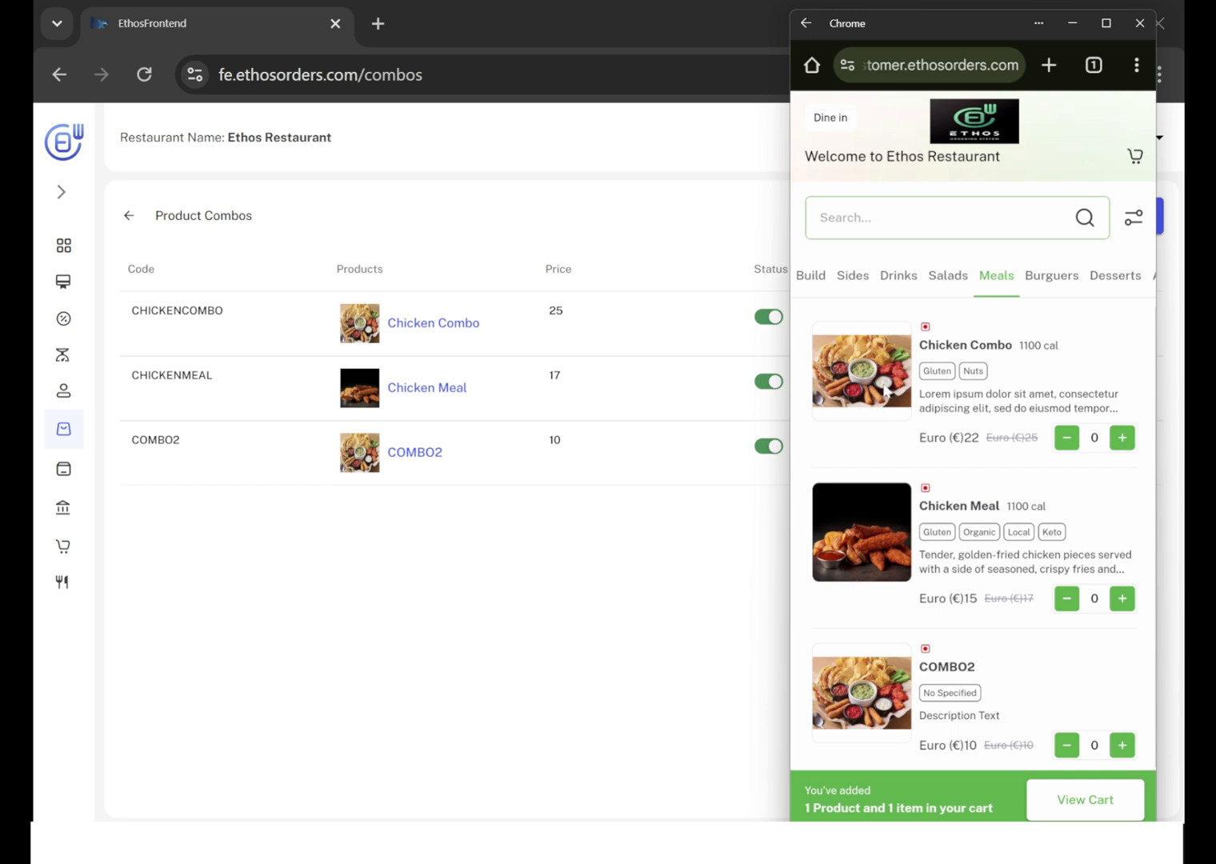
click(886, 390)
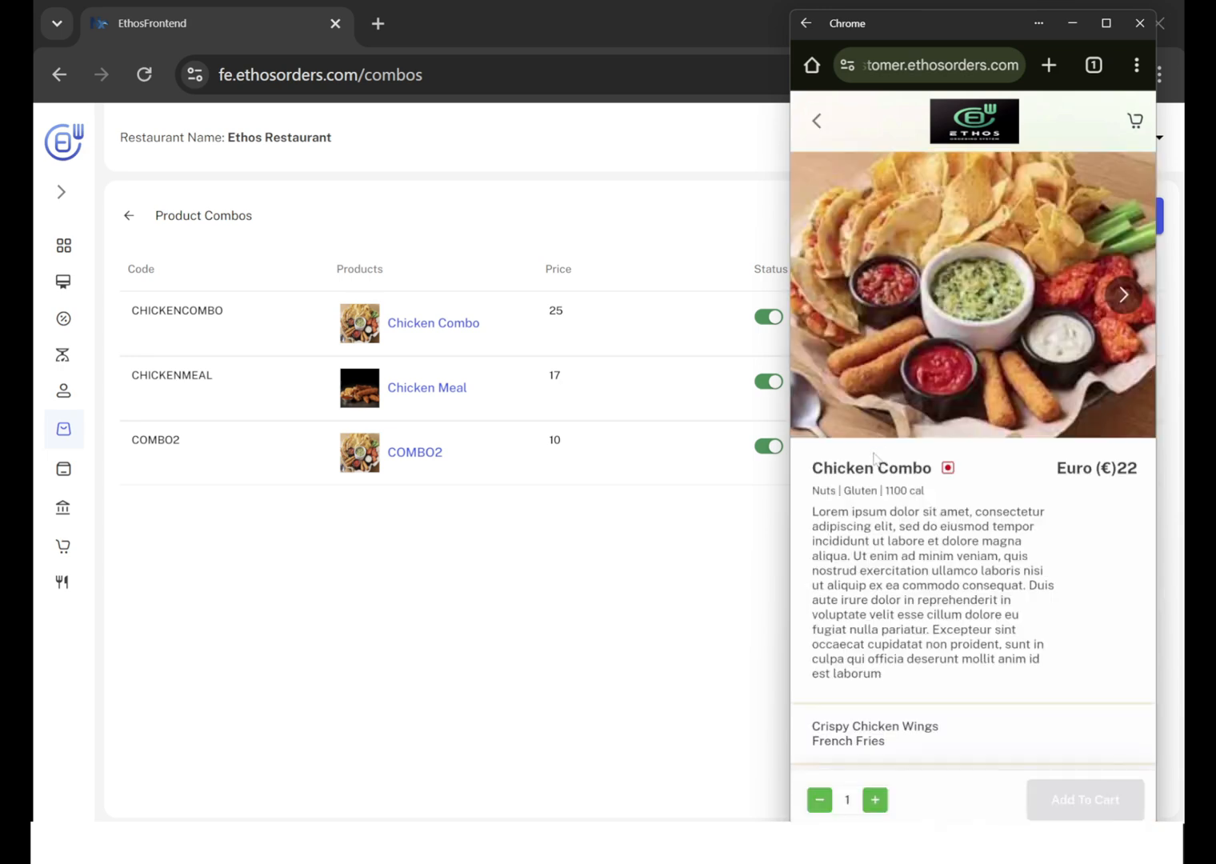
Examine the Chicken Combo's included products and its Drink, Modifiers and Sauces groups, and return to the restaurant's Product Combos list.
scroll(888, 528, down, 5)
scroll(887, 528, up, 1)
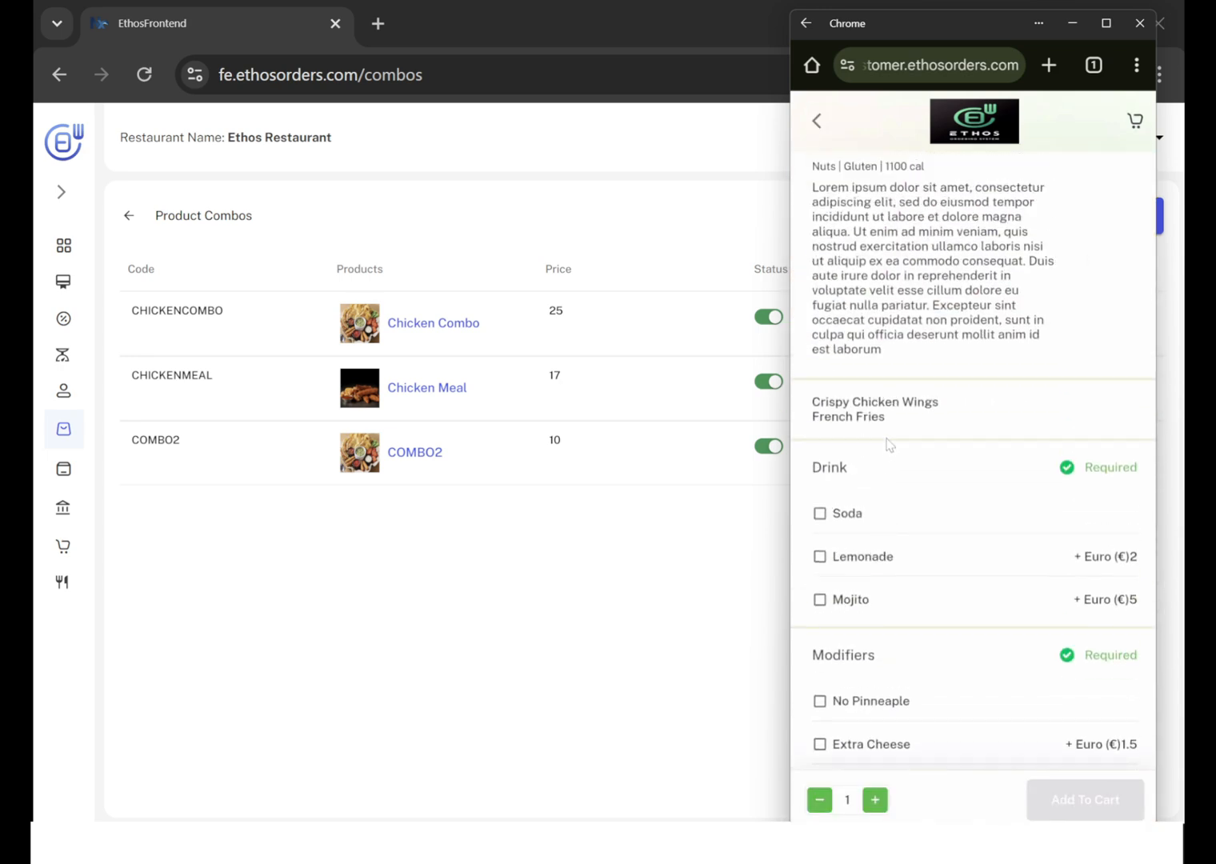
drag(890, 421, 811, 403)
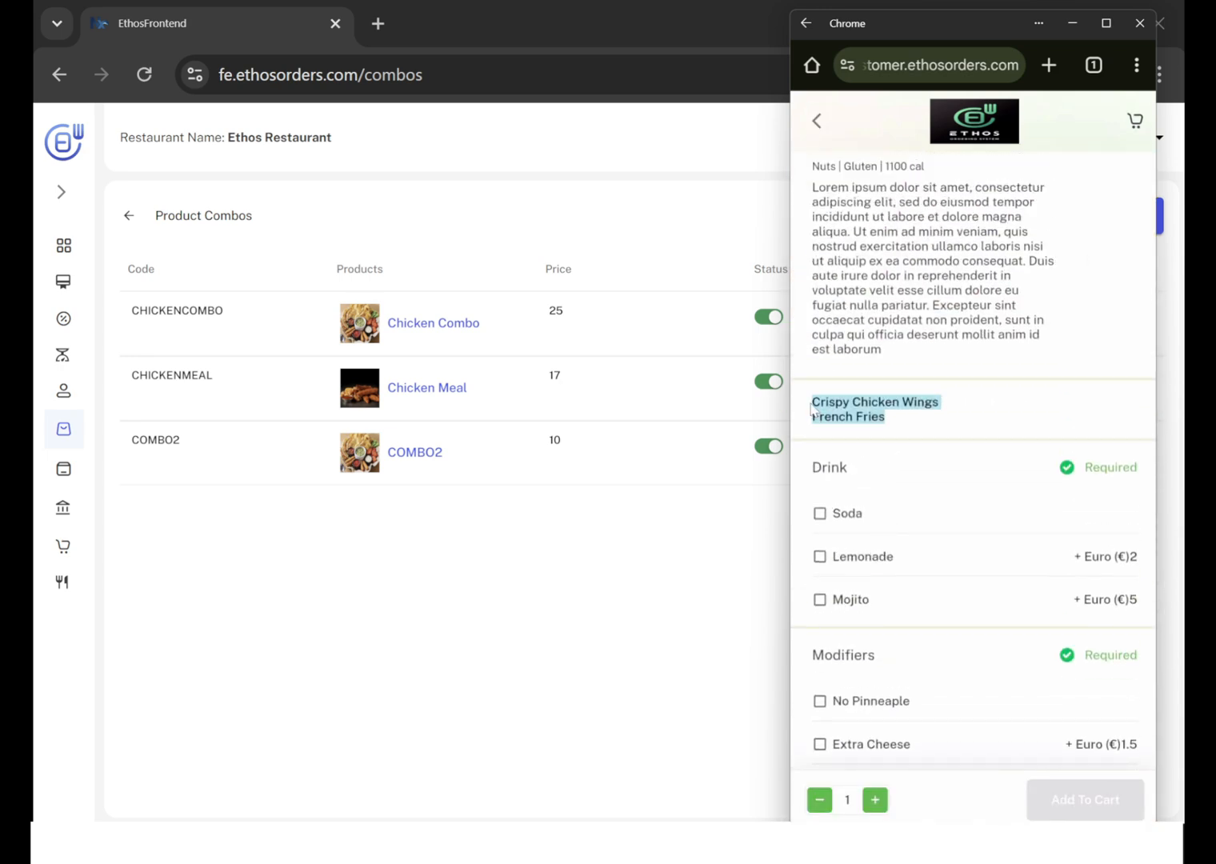
click(893, 421)
scroll(895, 419, down, 2)
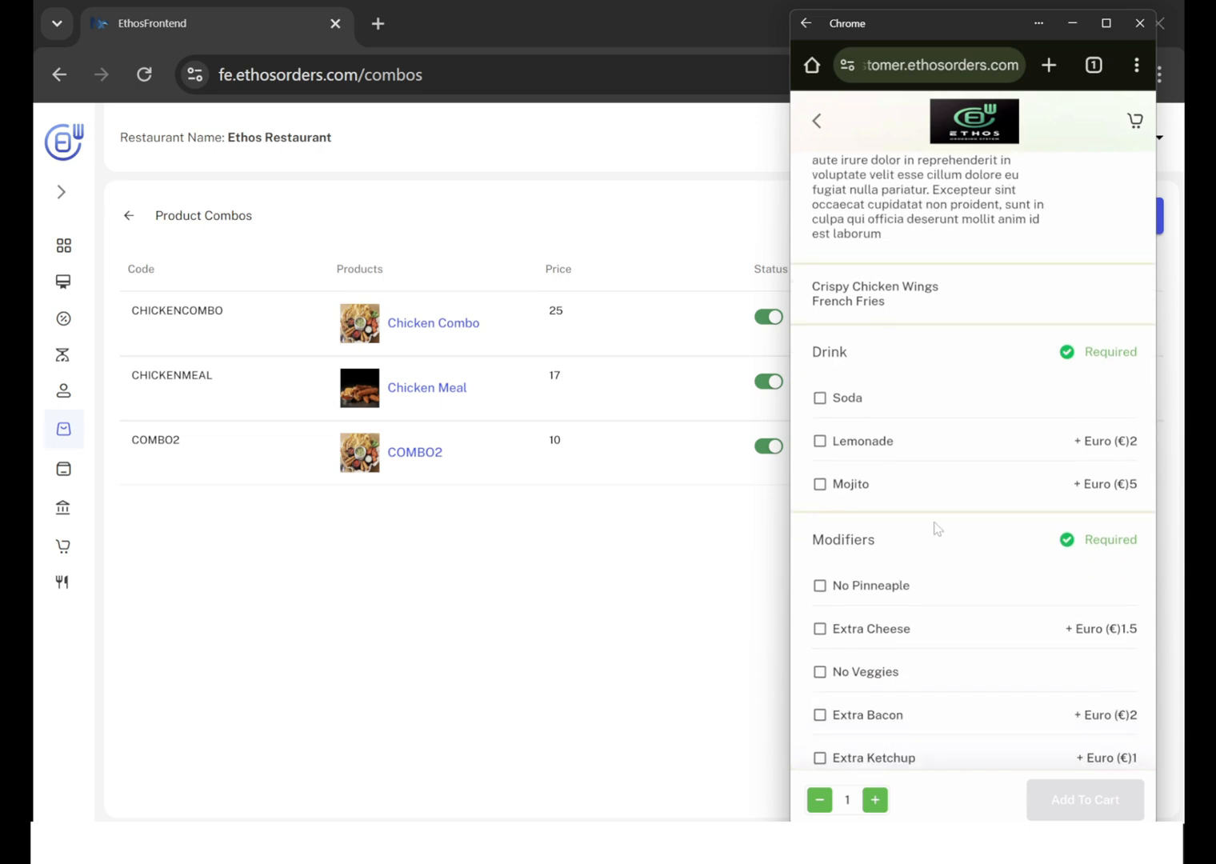
scroll(934, 527, down, 1)
scroll(848, 591, down, 3)
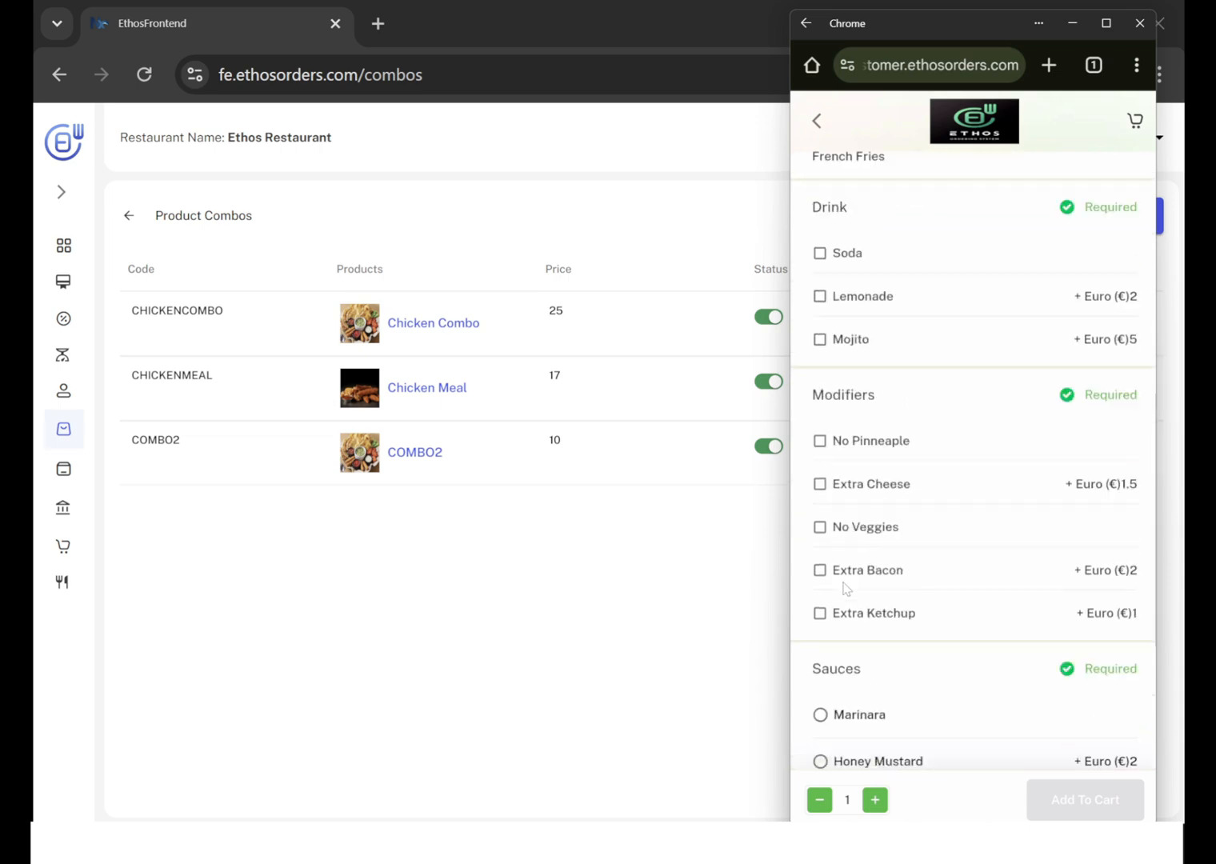
scroll(817, 274, up, 7)
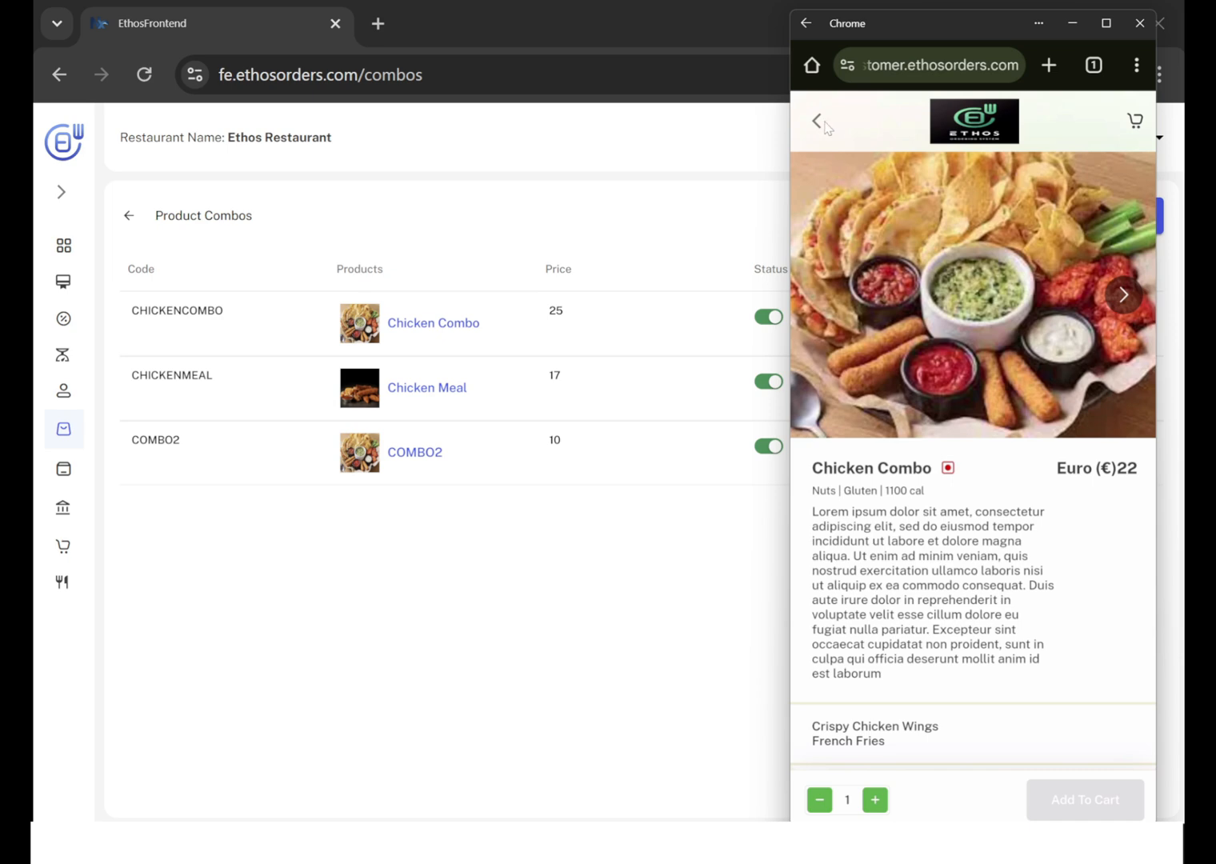
click(830, 125)
click(607, 179)
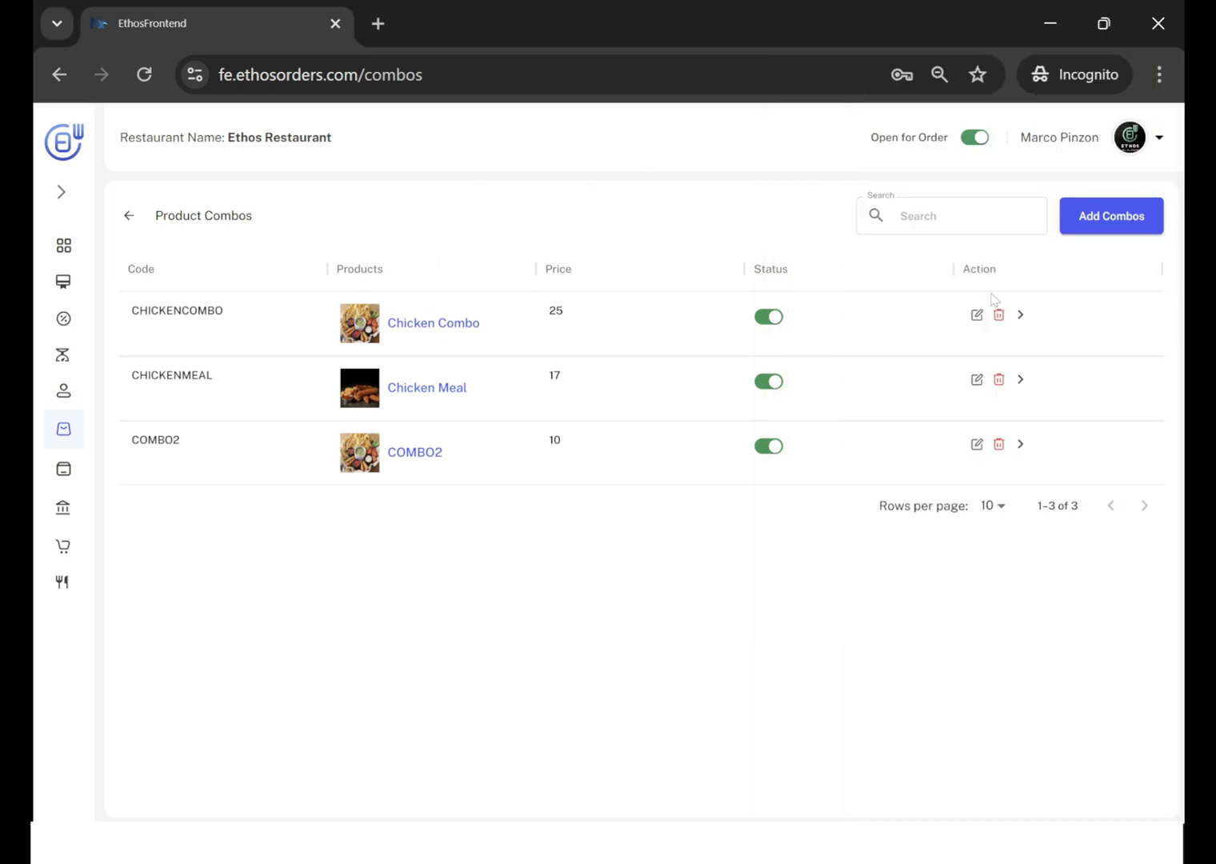
Open Chicken Combo for editing and select Meals as its category.
click(976, 316)
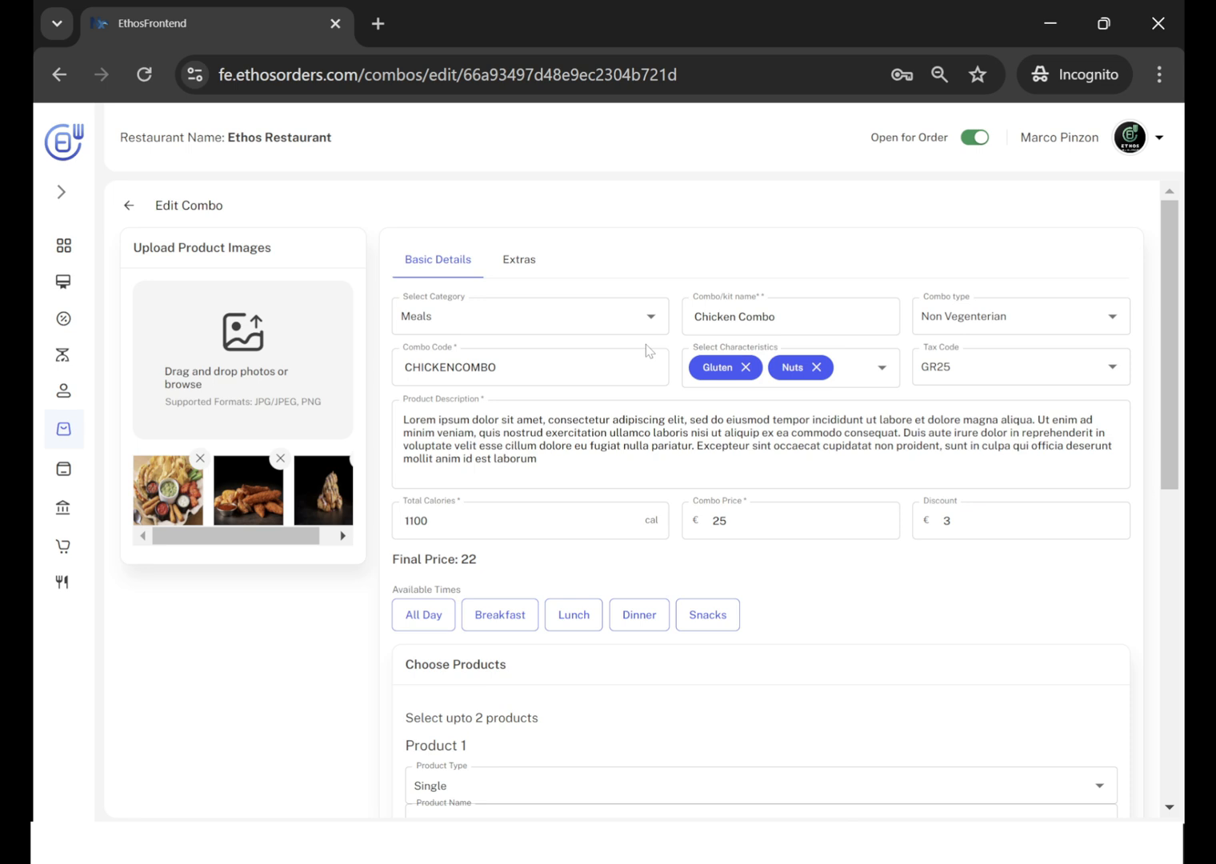
click(650, 316)
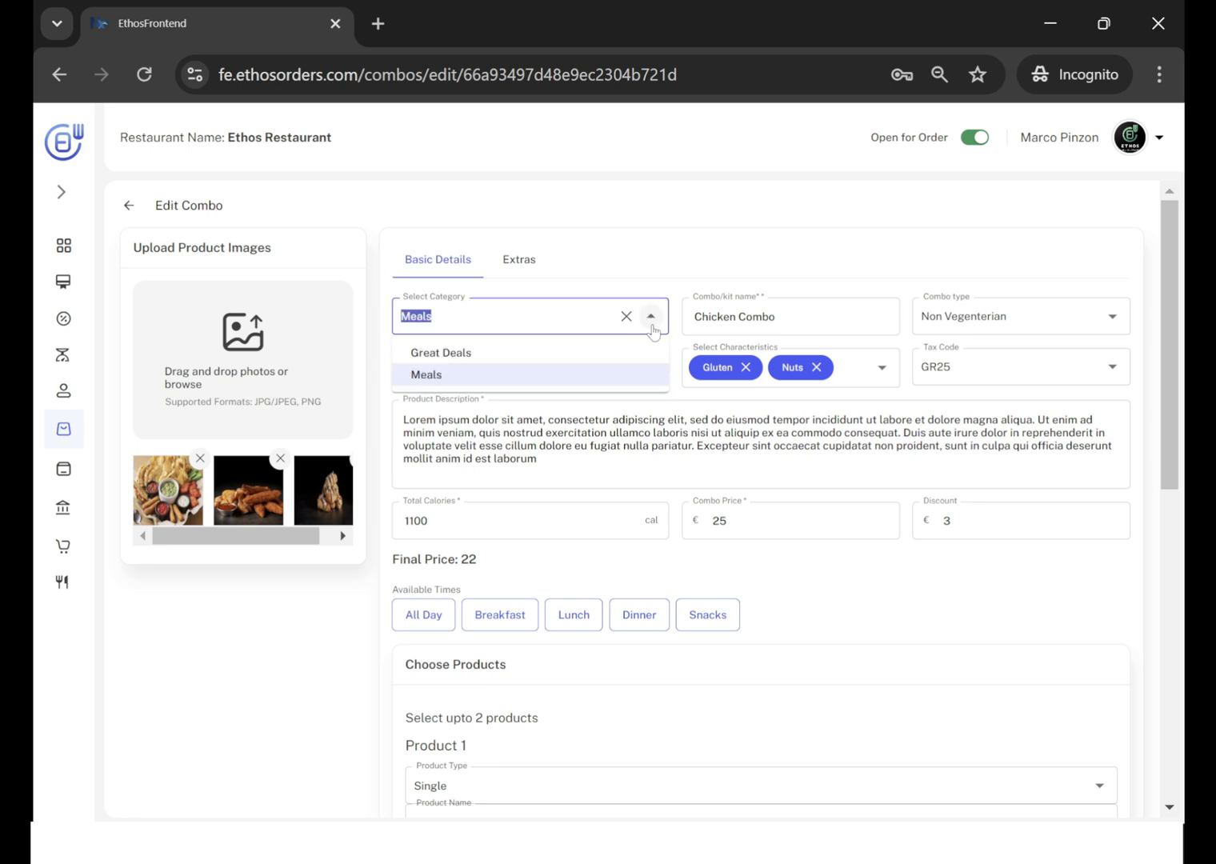
click(453, 375)
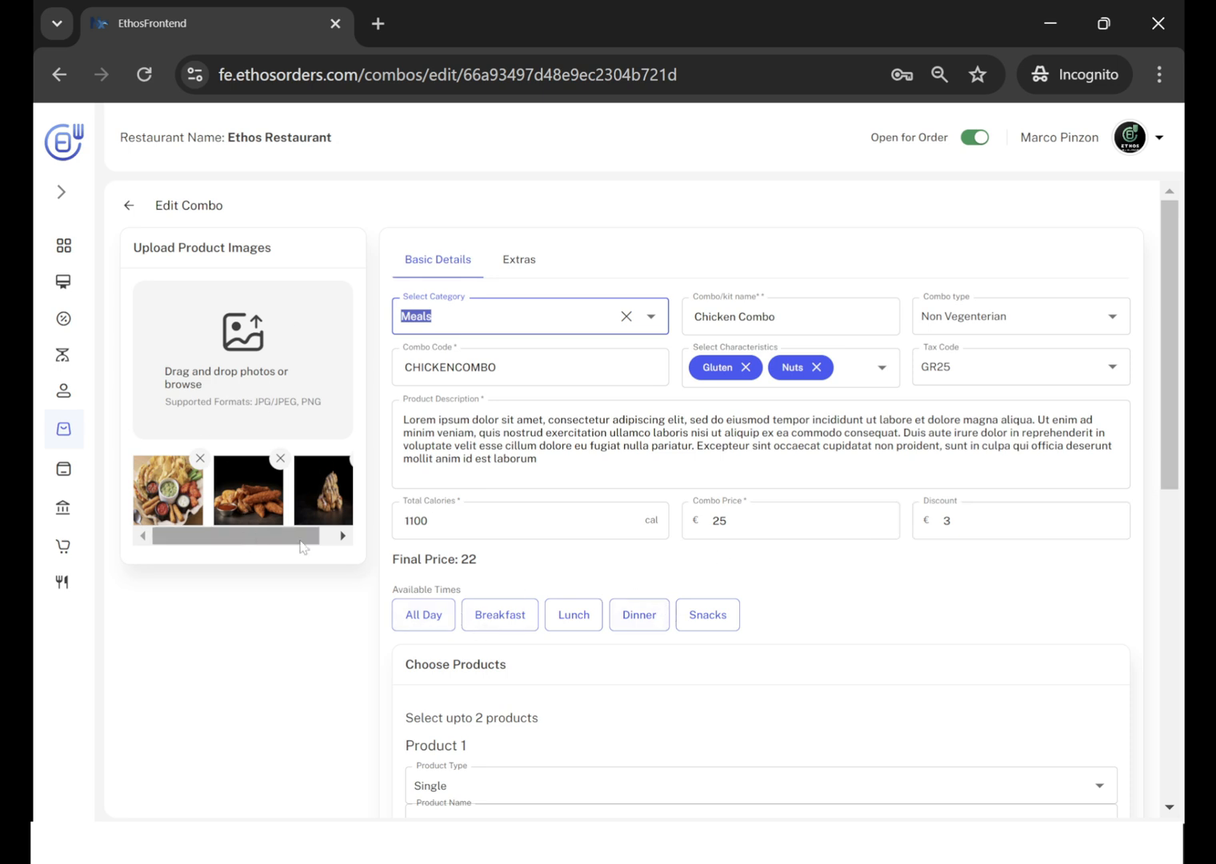
Review the combo's product selection, checking the product type and product name of Product 1.
scroll(506, 560, down, 3)
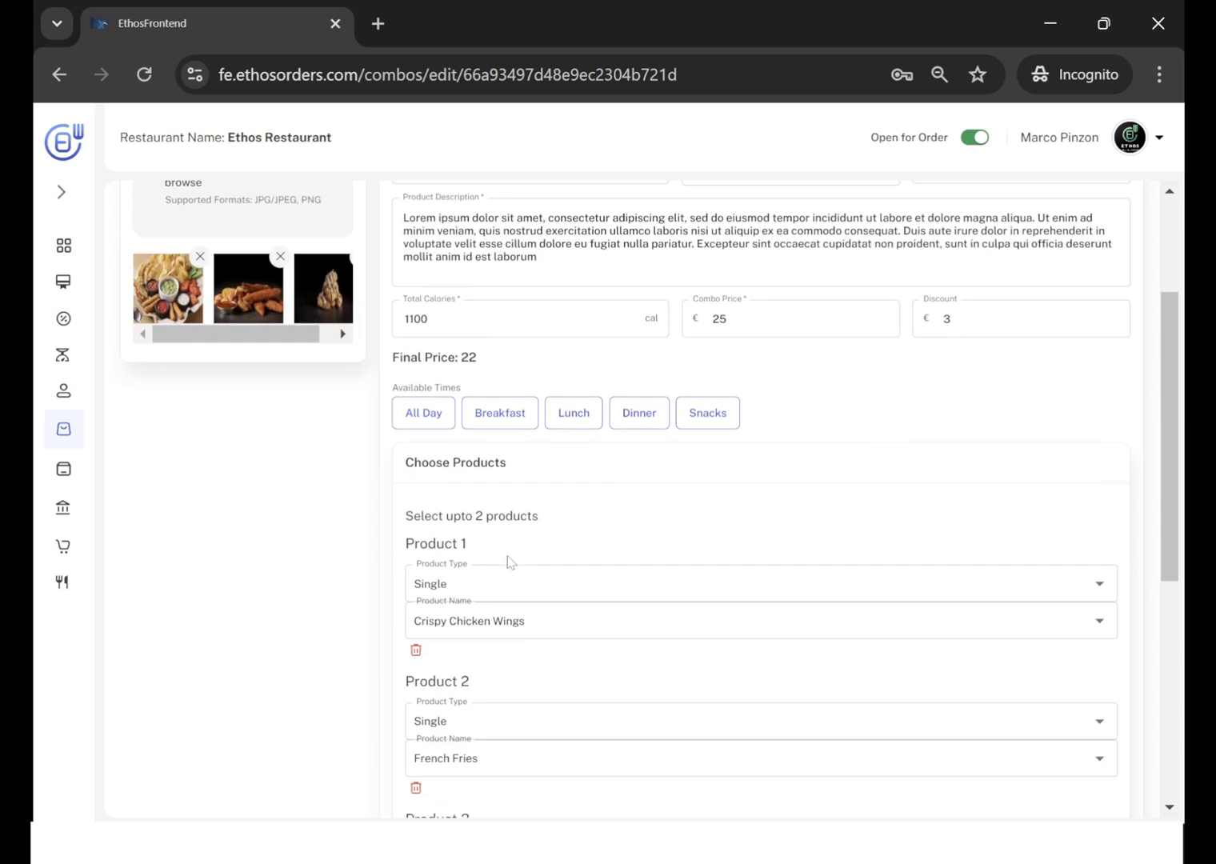
scroll(507, 560, down, 4)
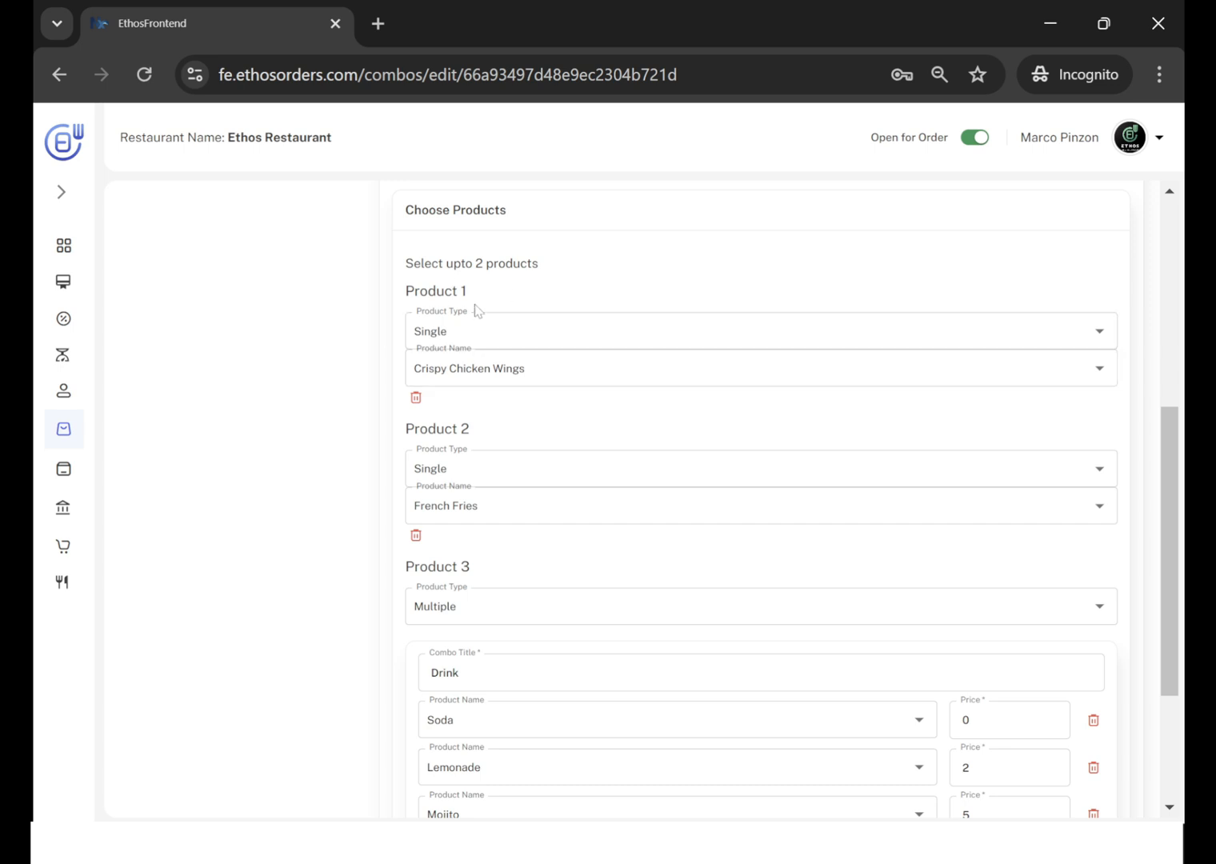
click(448, 331)
click(442, 367)
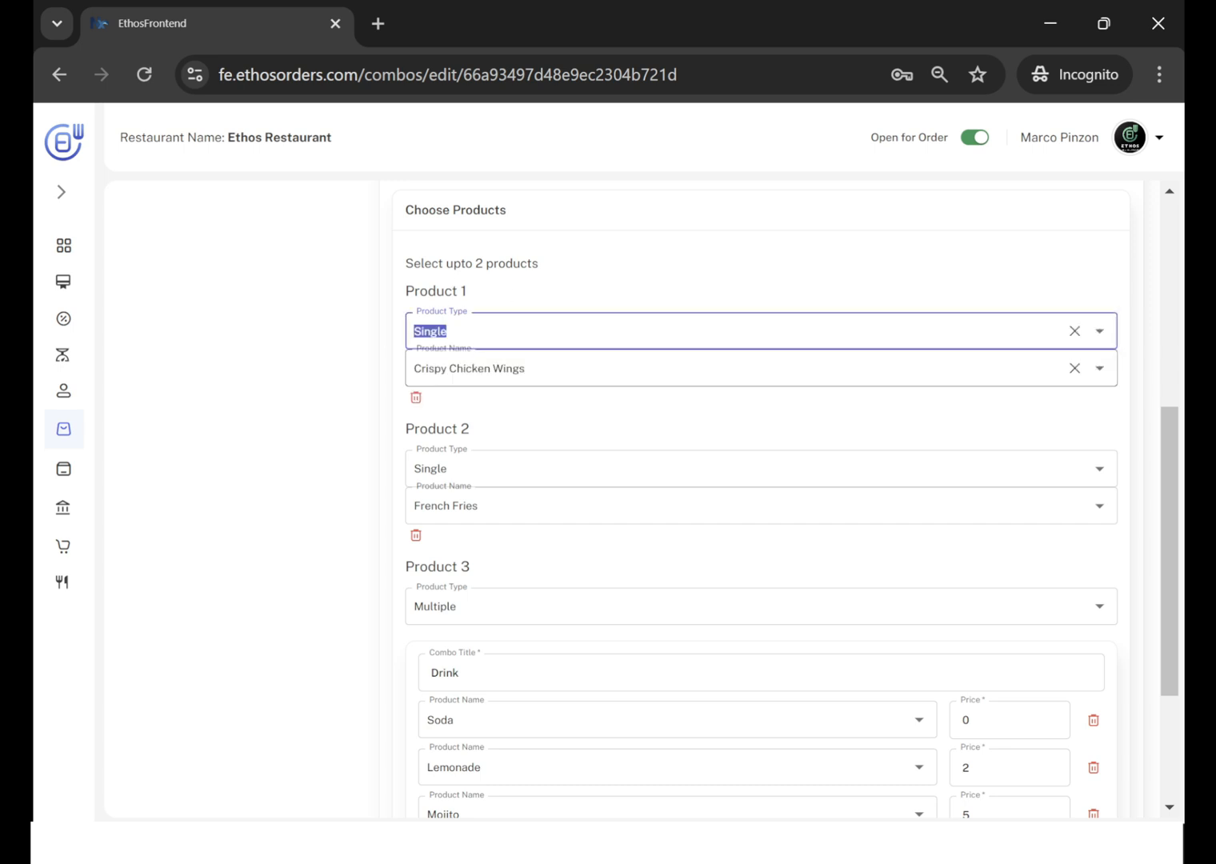
Switch to the customer ordering page and open Chicken Combo under Meals to view its included products and drink choices.
key(alt+Tab)
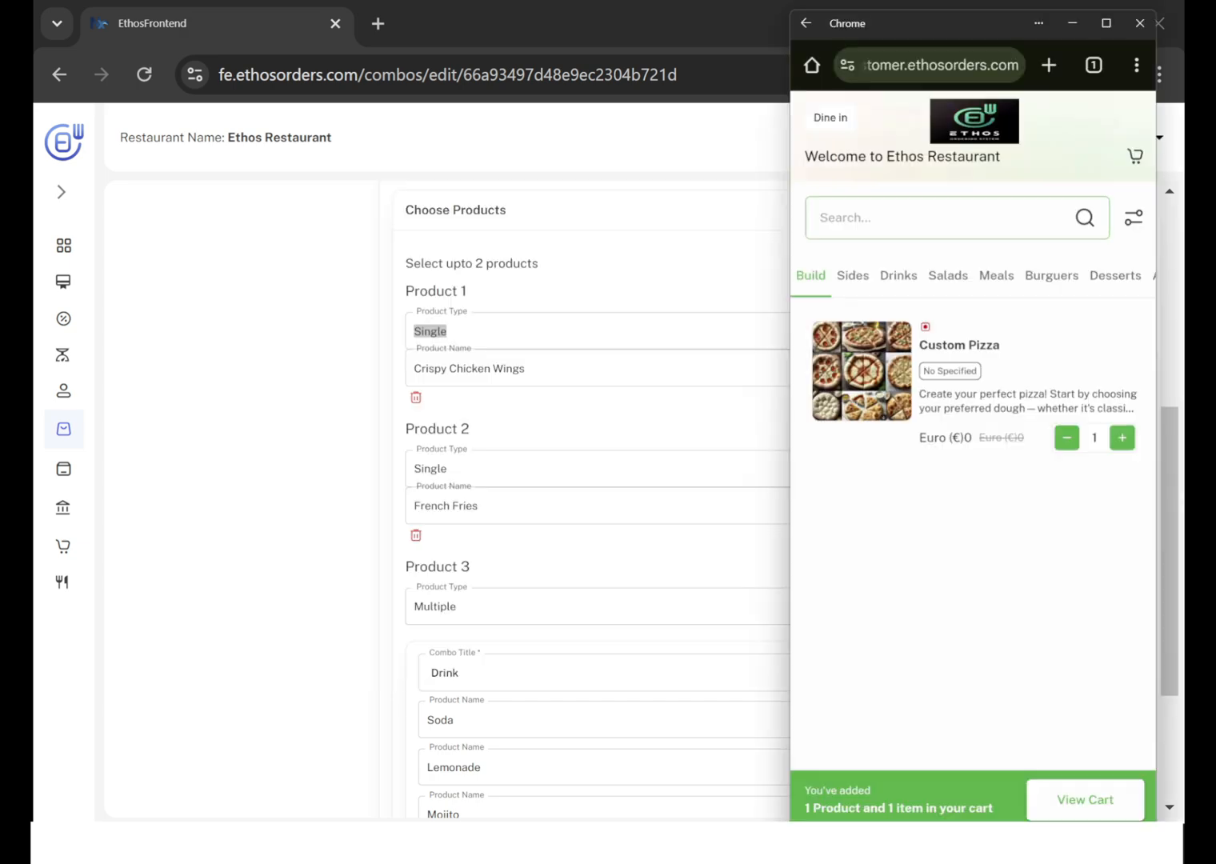
click(997, 281)
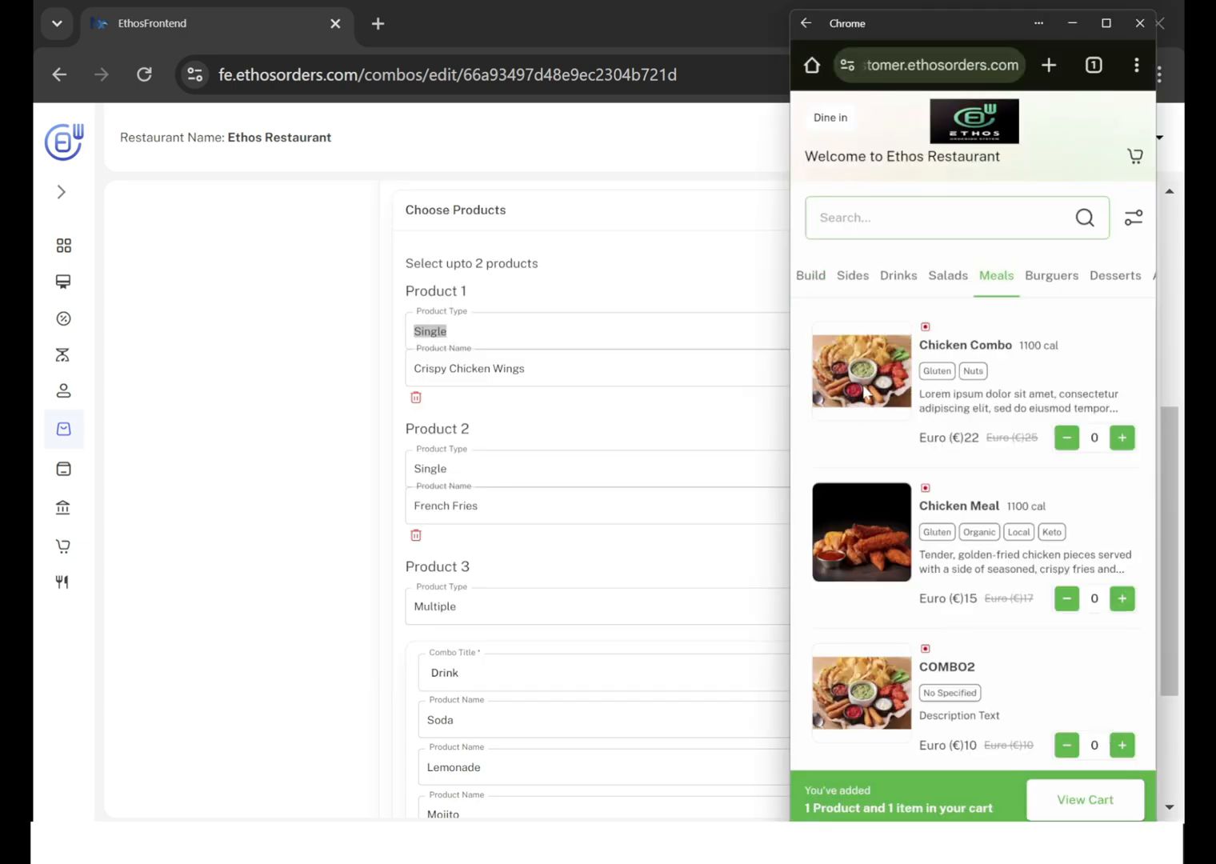
click(868, 394)
scroll(922, 474, down, 3)
scroll(922, 474, down, 1)
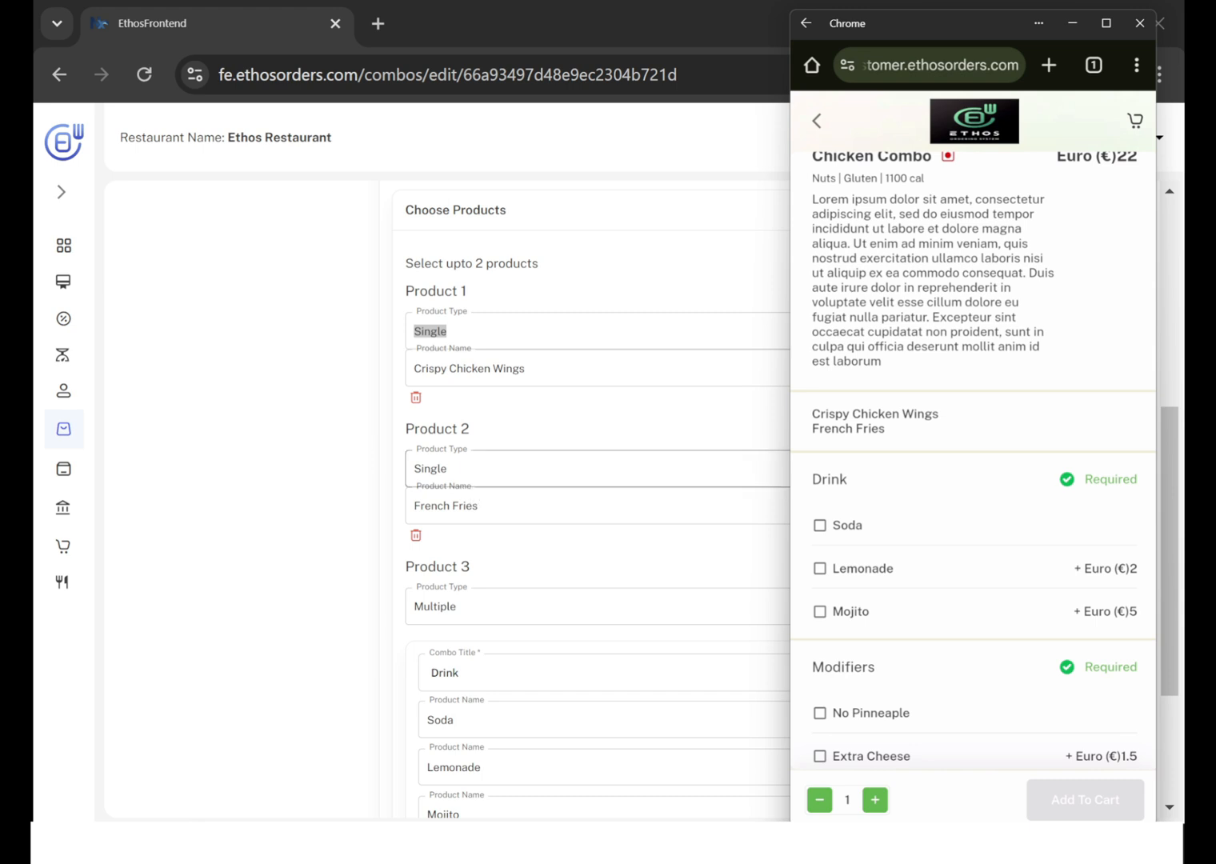
Compare the Drink options and prices set for Product 3 in the combo editor with the Drink group on the customer page.
click(365, 448)
scroll(364, 448, down, 3)
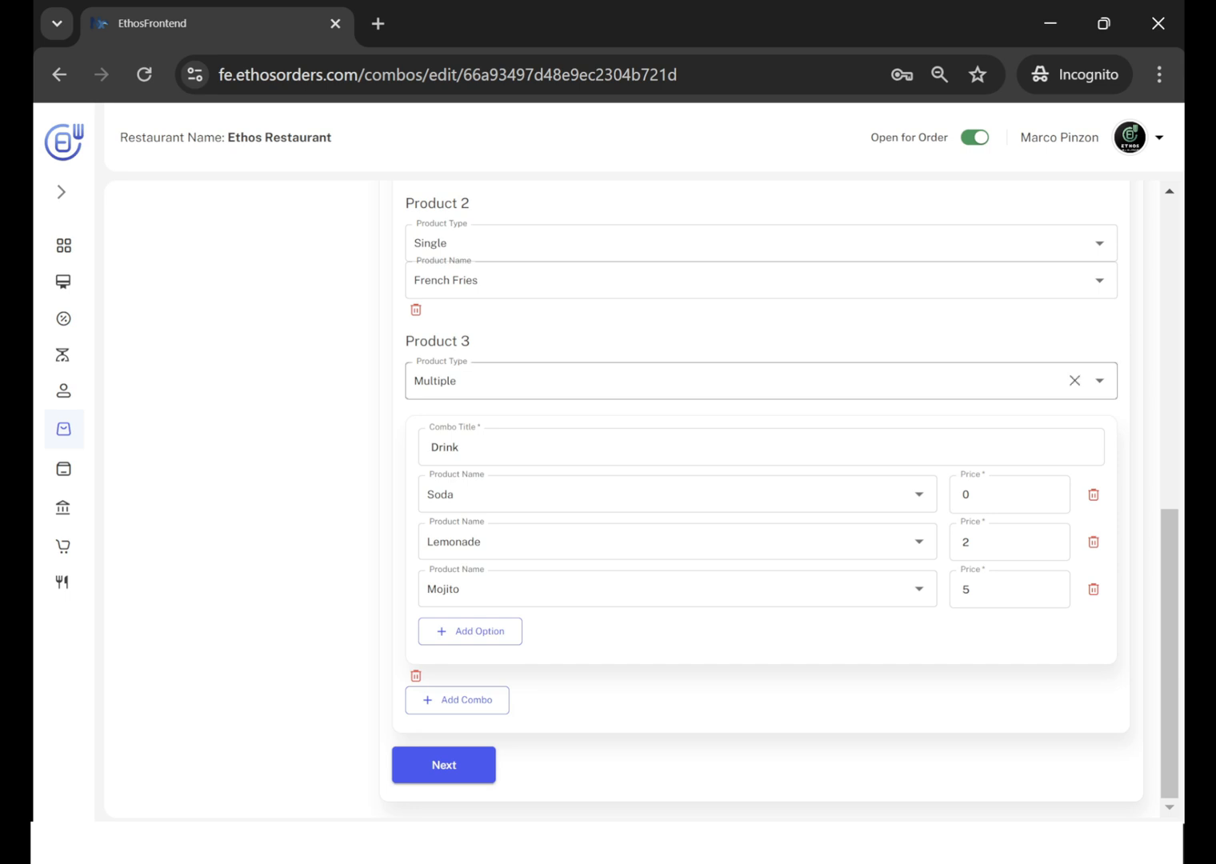
key(alt+Tab)
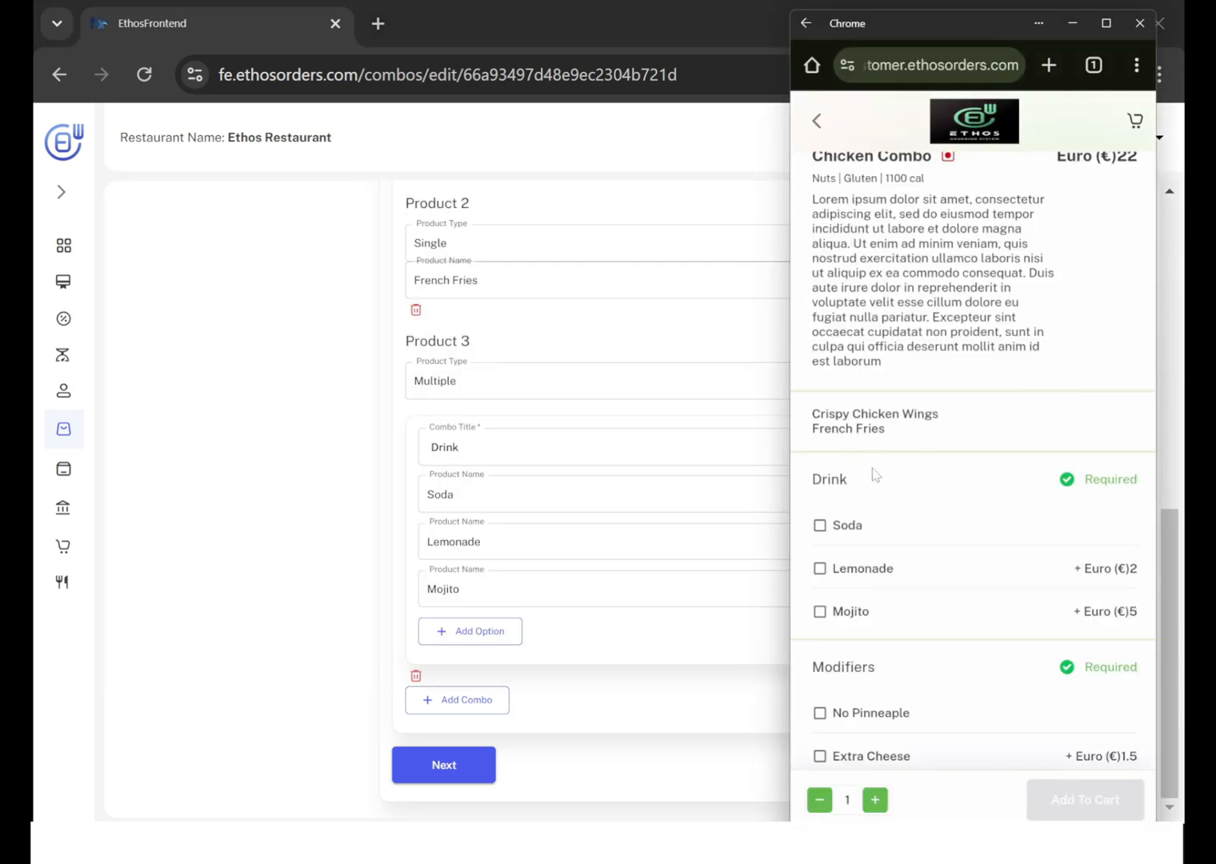
scroll(874, 474, down, 3)
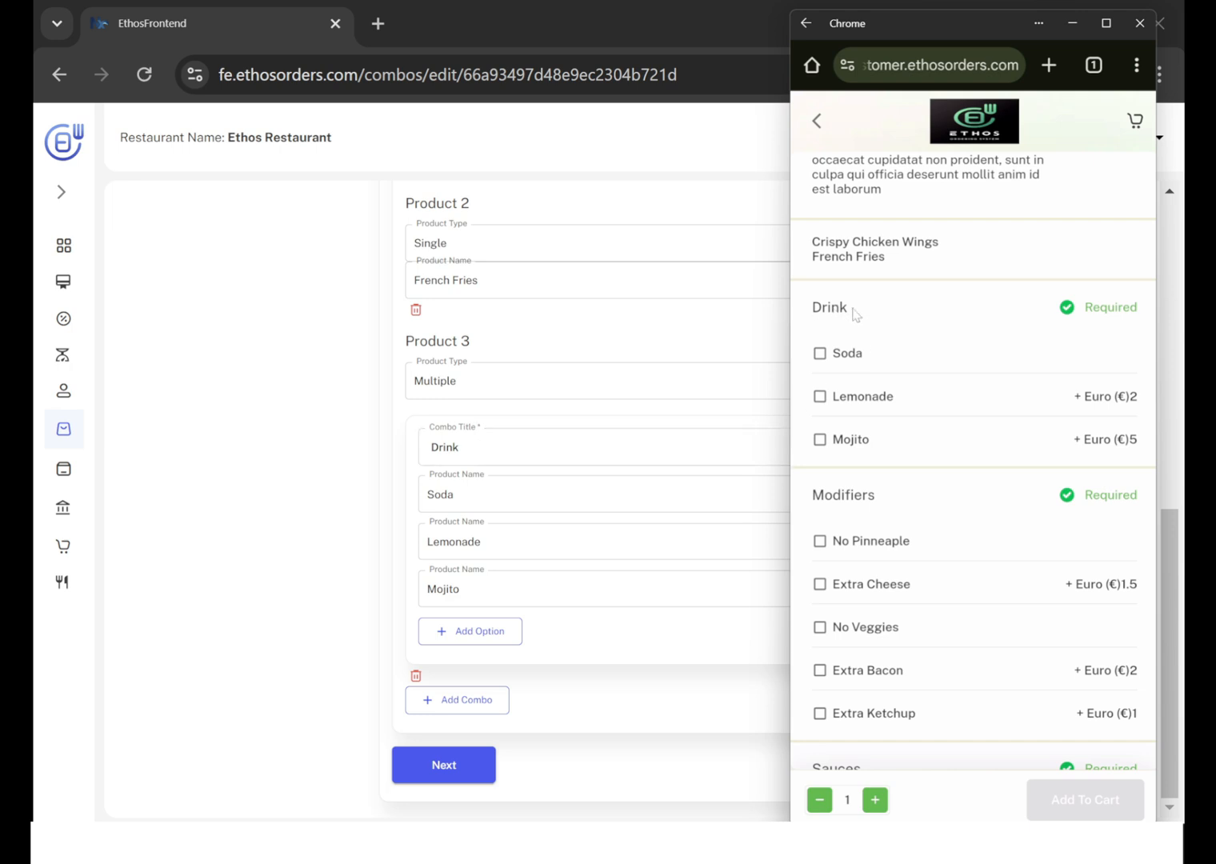
click(332, 424)
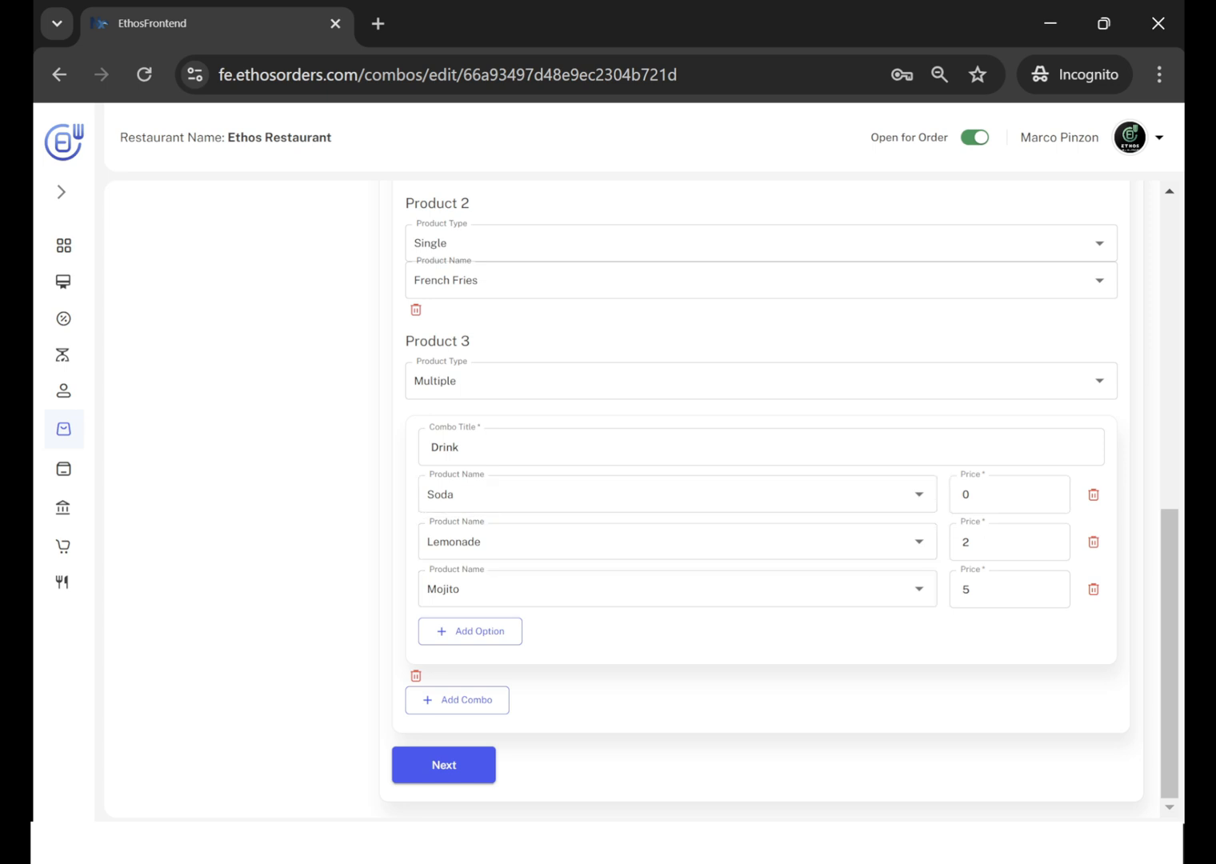
key(alt+Tab)
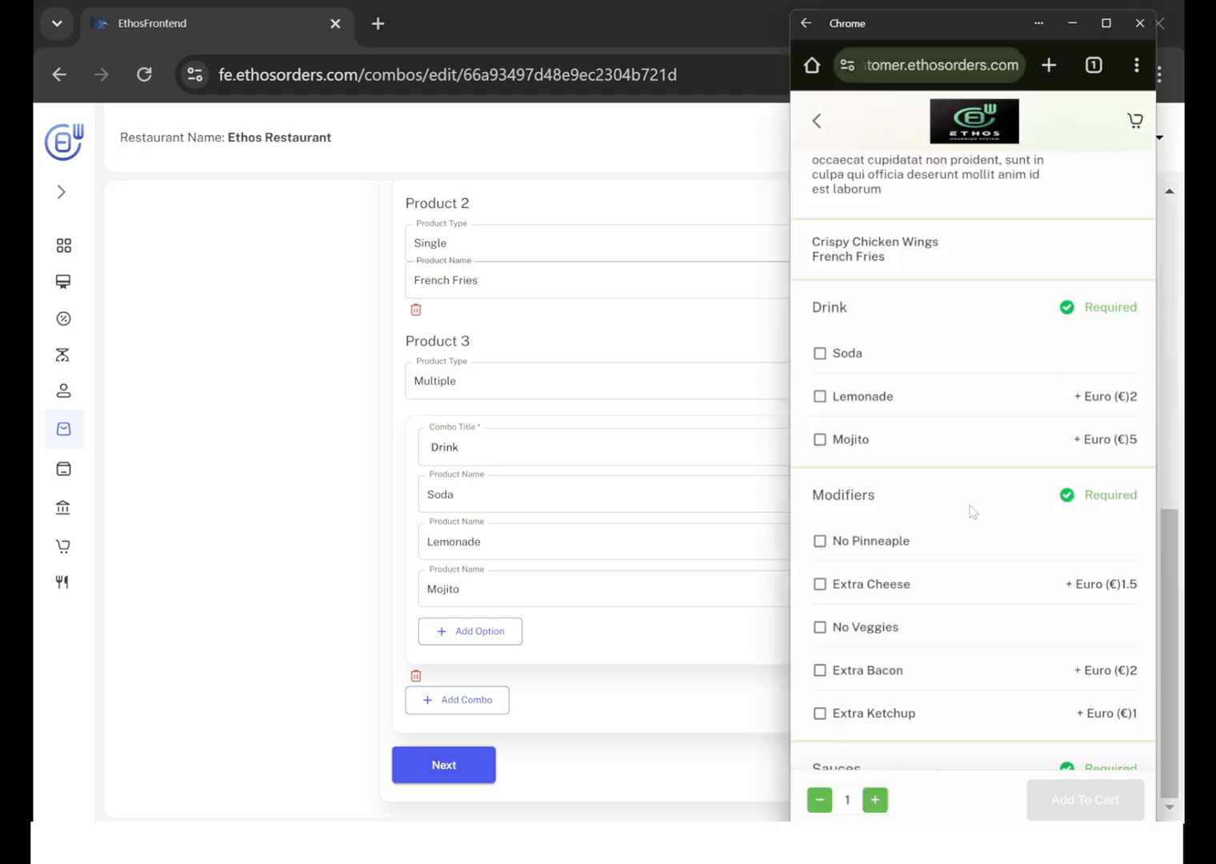
scroll(973, 513, down, 1)
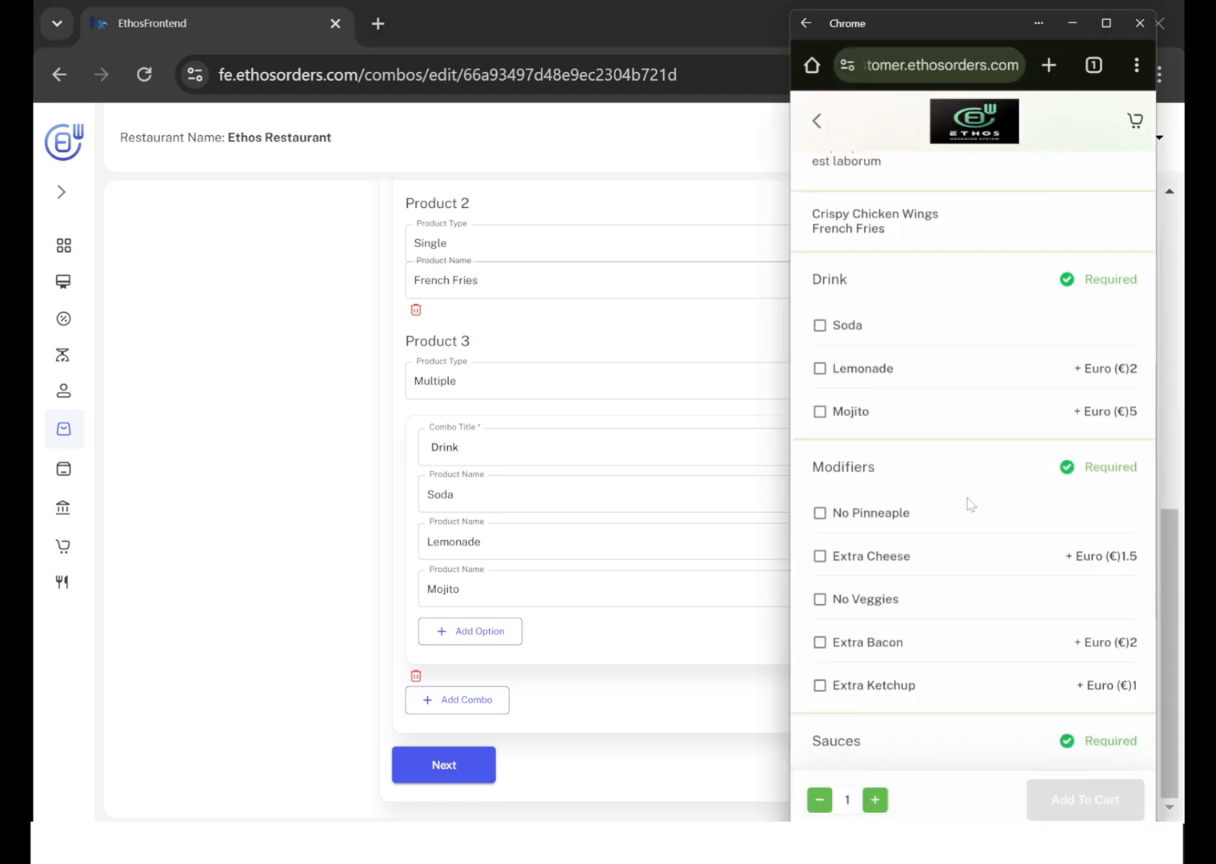
click(324, 518)
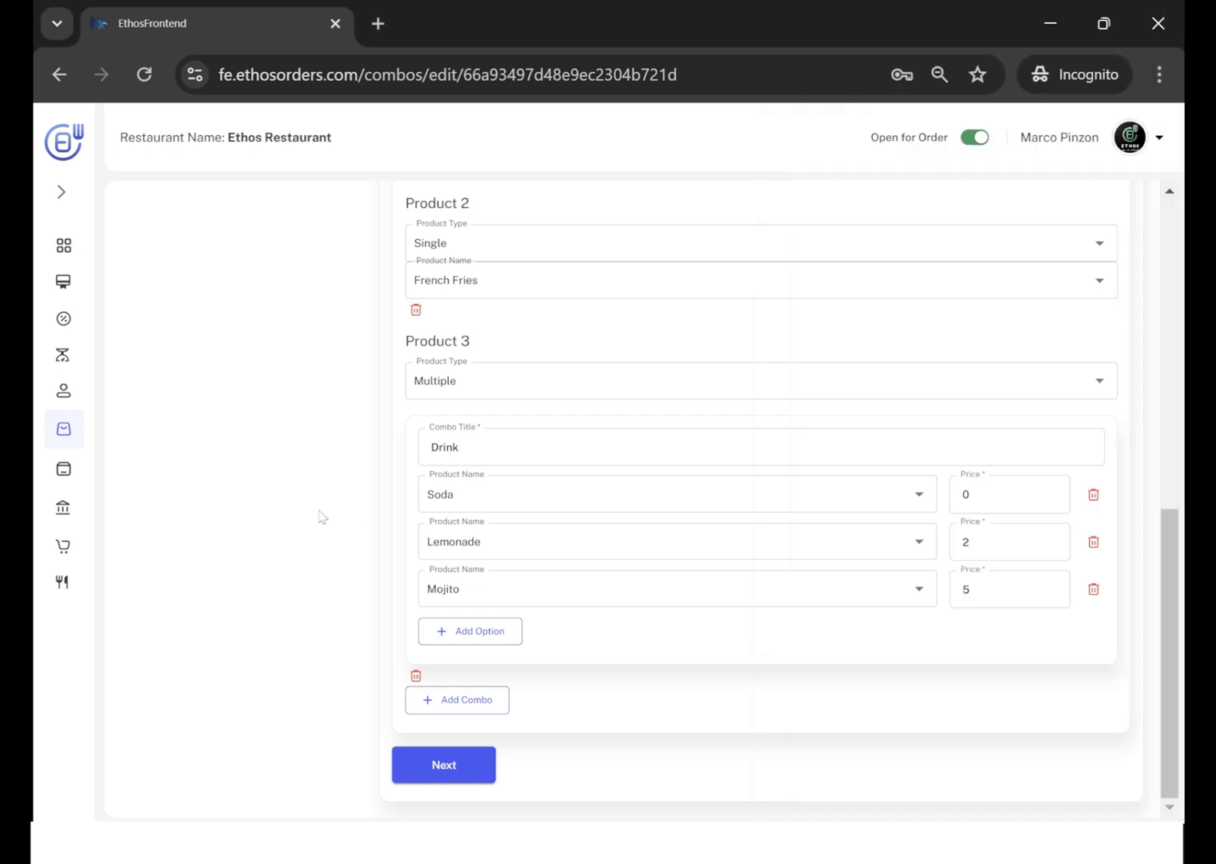
Choose Lemonade as the Chicken Combo's drink on the customer page, check the price and extras groups, and return to the combo editor.
key(alt+Tab)
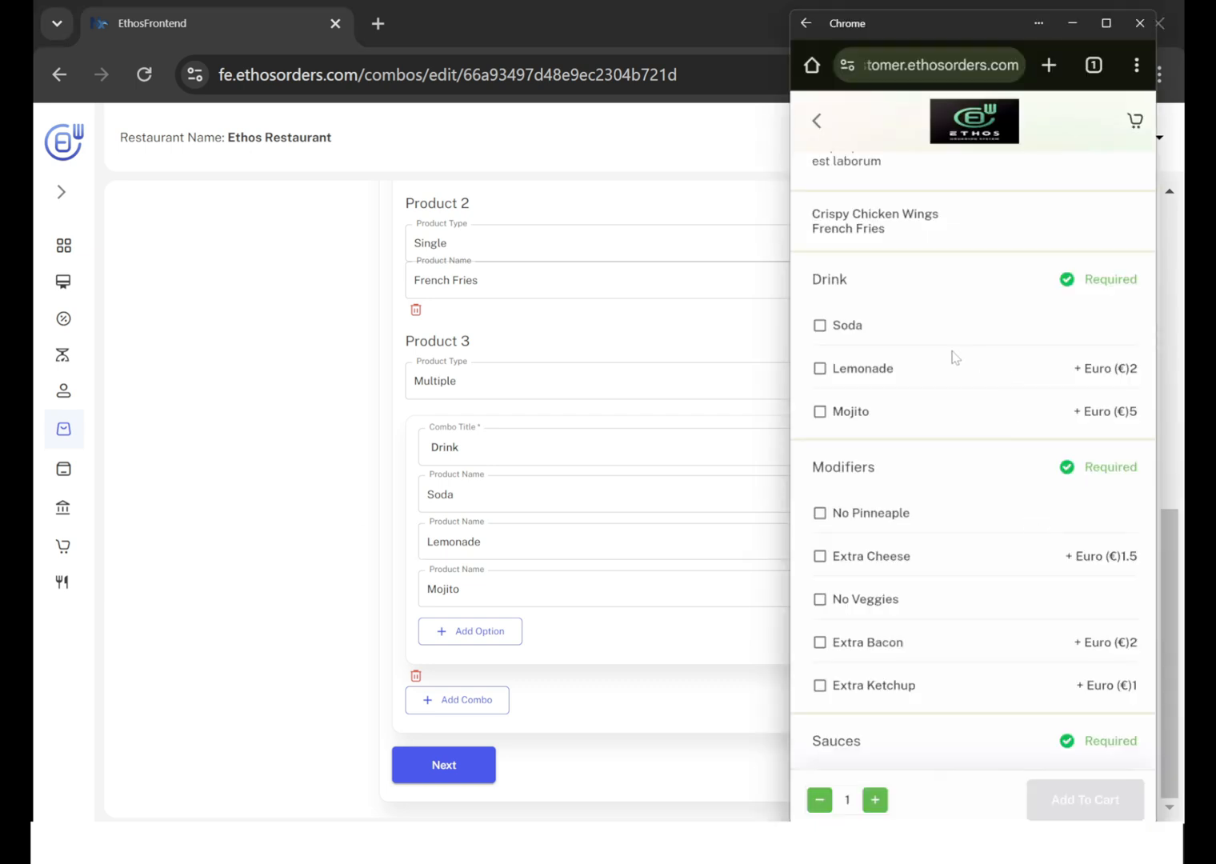
click(824, 369)
scroll(914, 362, up, 5)
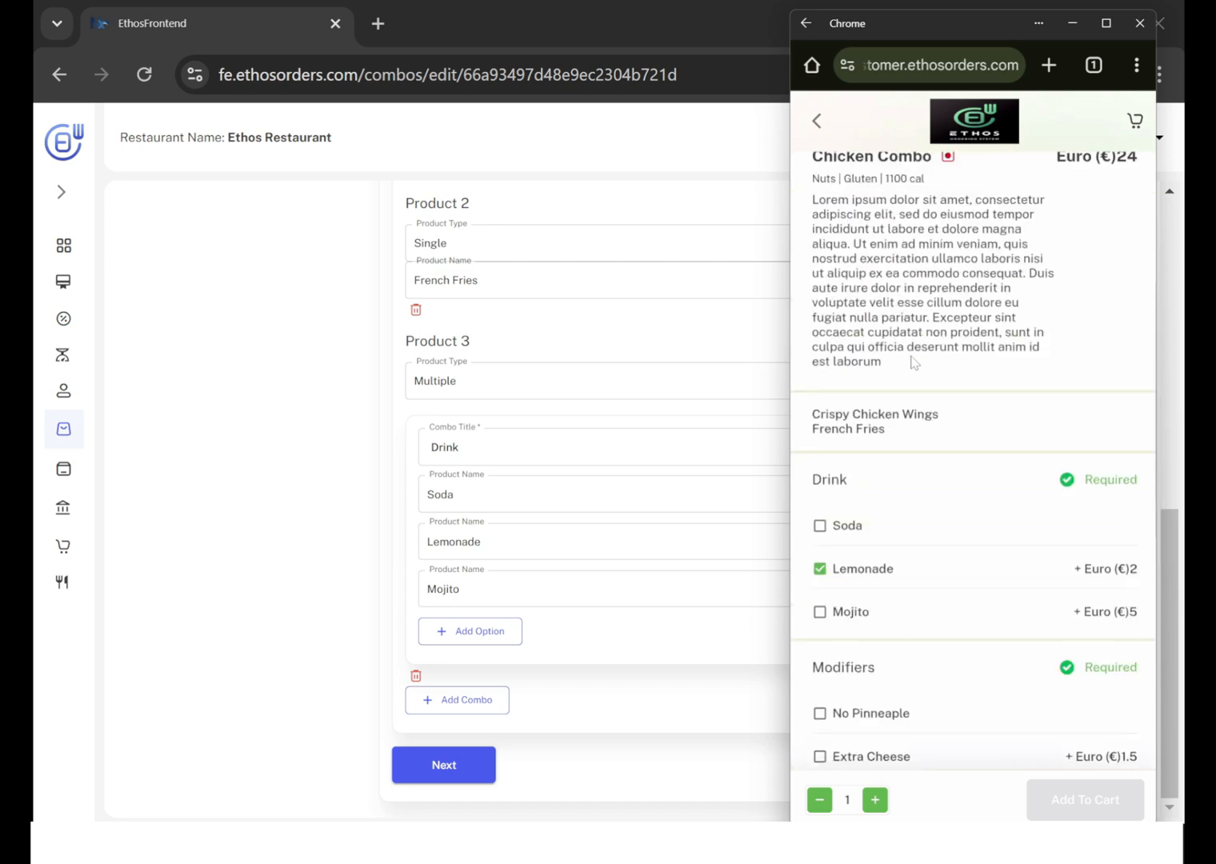
scroll(914, 363, down, 6)
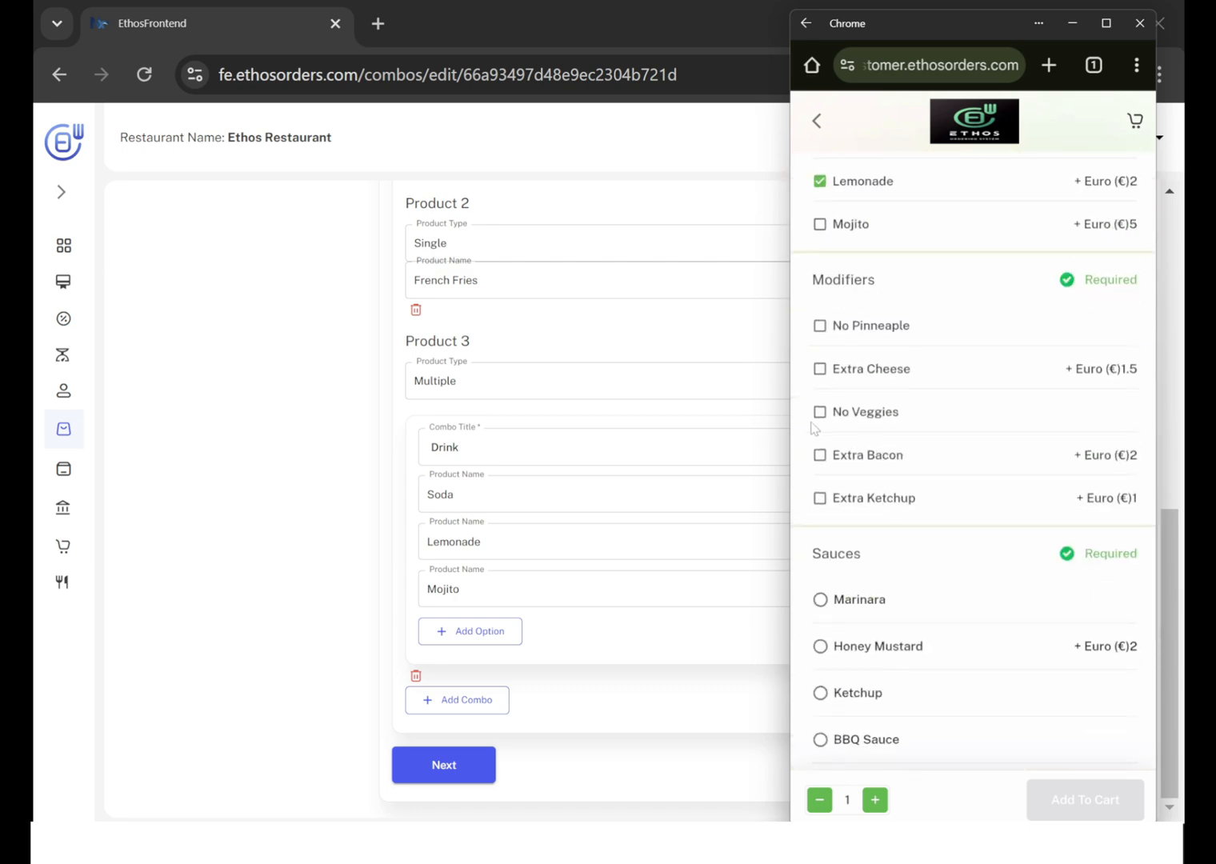
scroll(865, 346, up, 1)
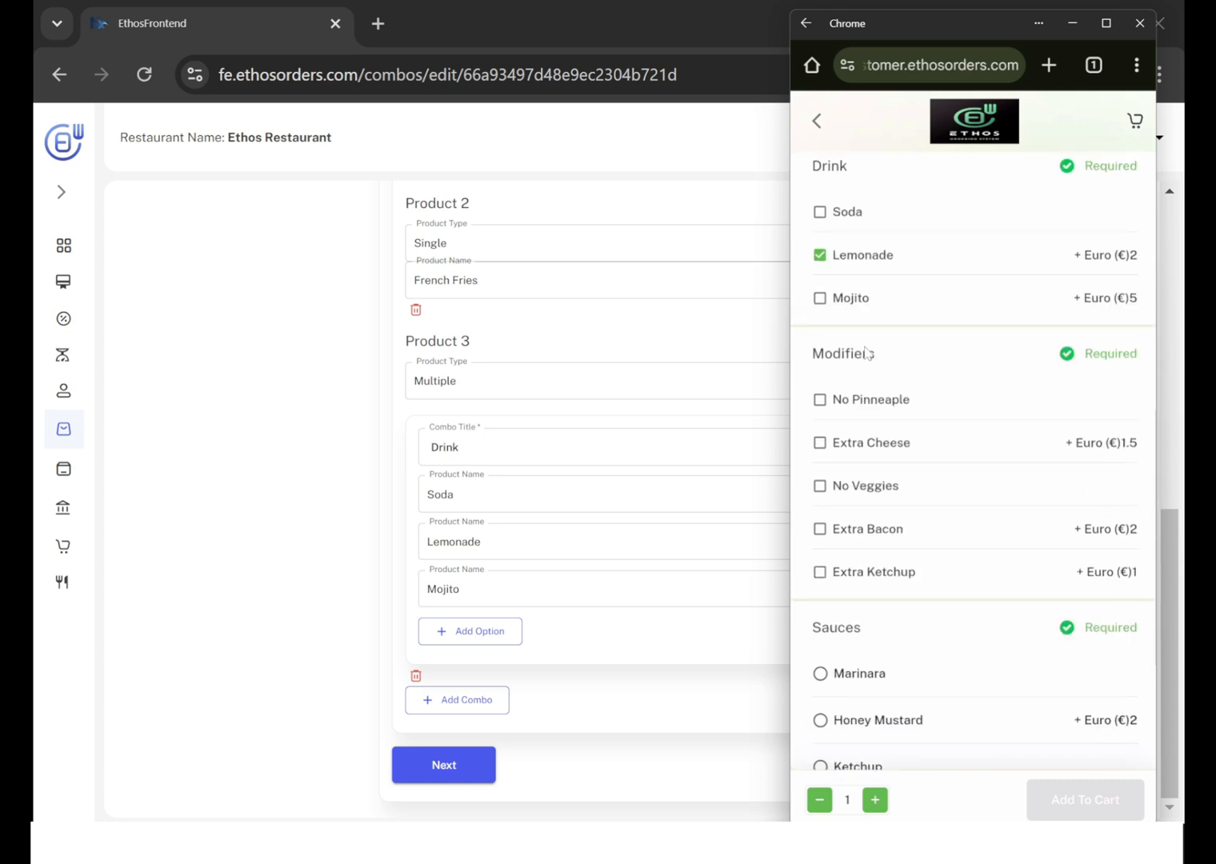
scroll(865, 346, down, 1)
click(324, 391)
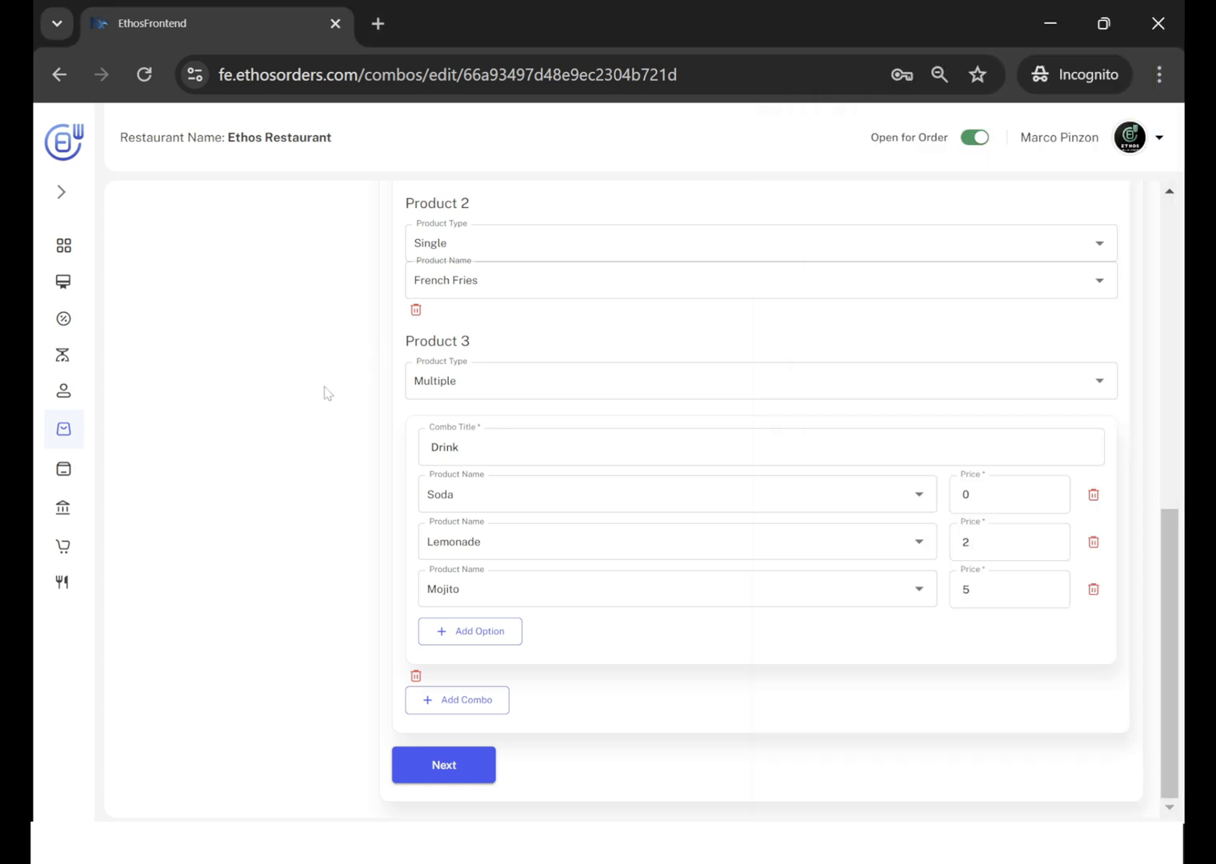
Review the combo's product setup and open its Extras to examine the Modifiers and Sauces groups.
scroll(608, 280, up, 2)
scroll(532, 400, down, 1)
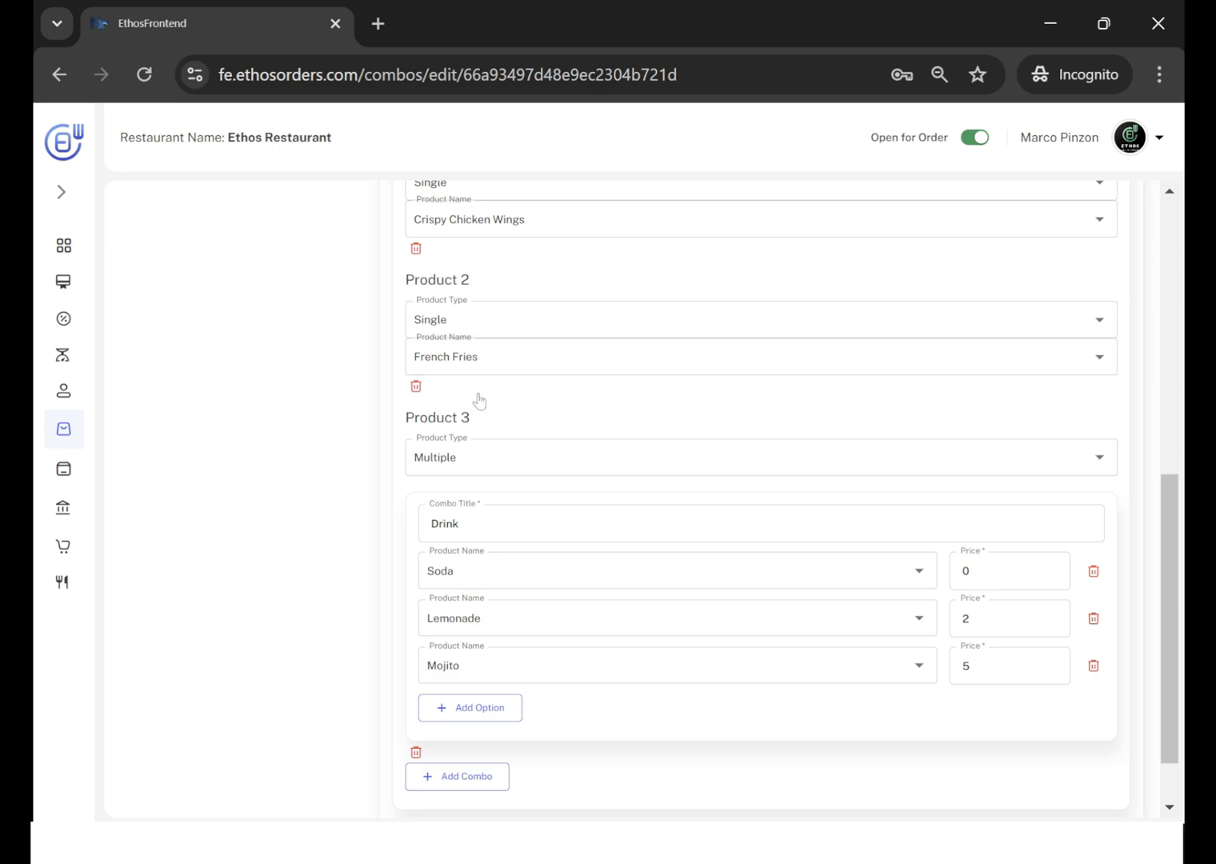
scroll(517, 404, up, 10)
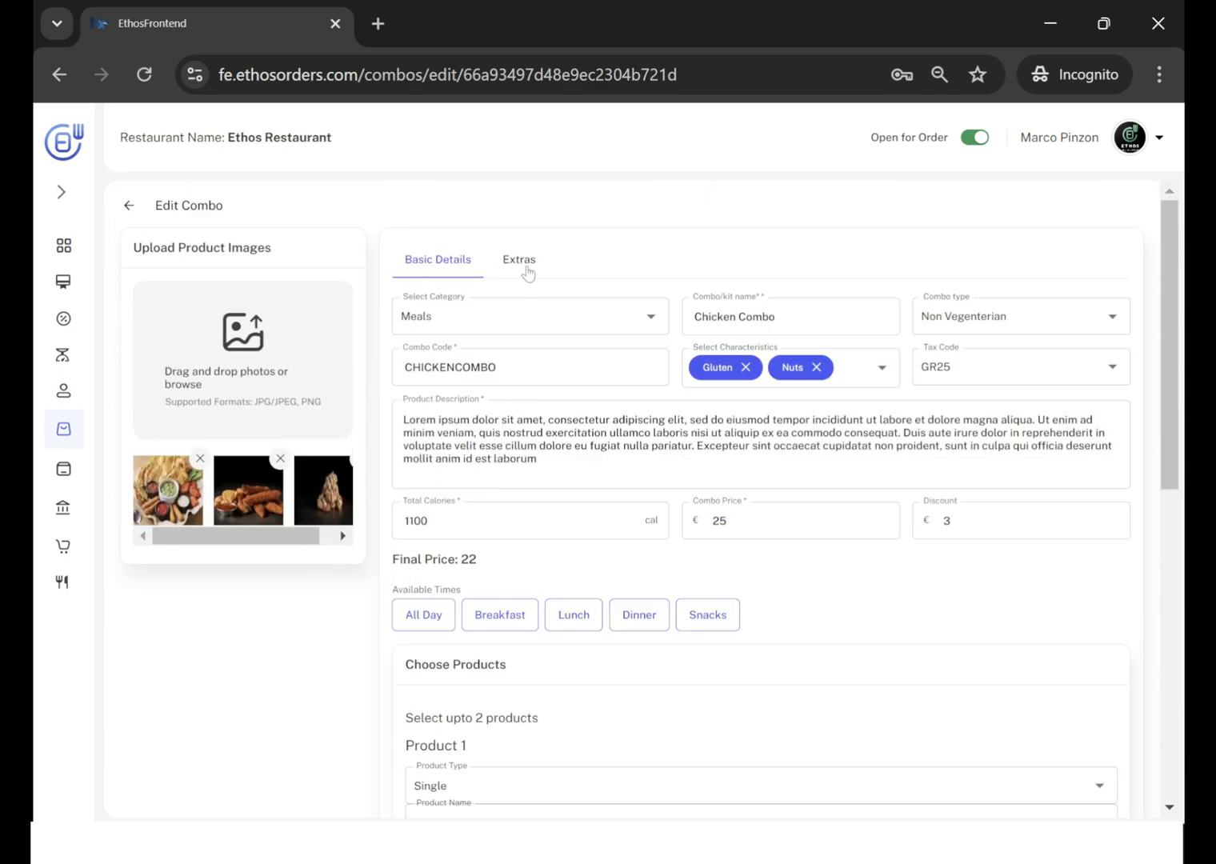
click(525, 268)
scroll(507, 400, down, 1)
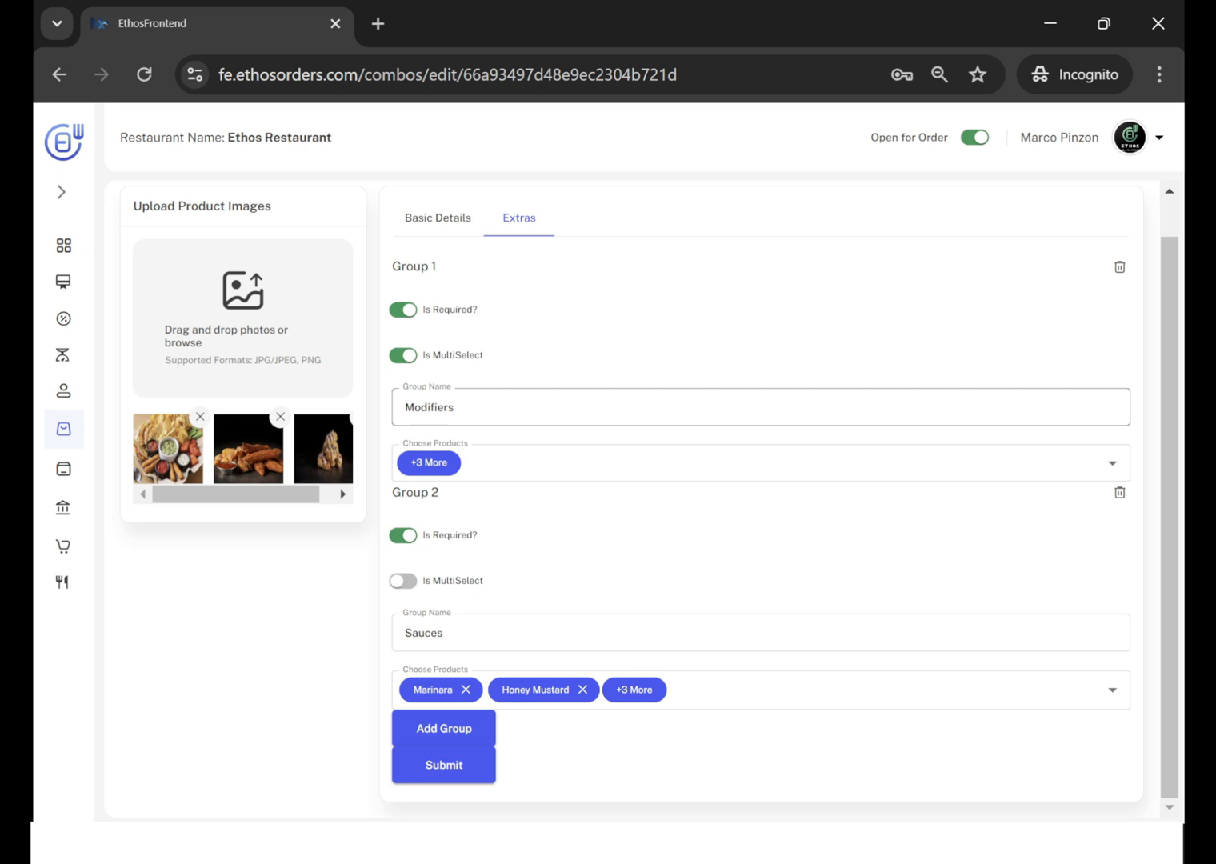
Check the Chicken Combo's Modifiers and Sauces groups on the customer ordering page, then go back to its main menu.
key(alt+Tab)
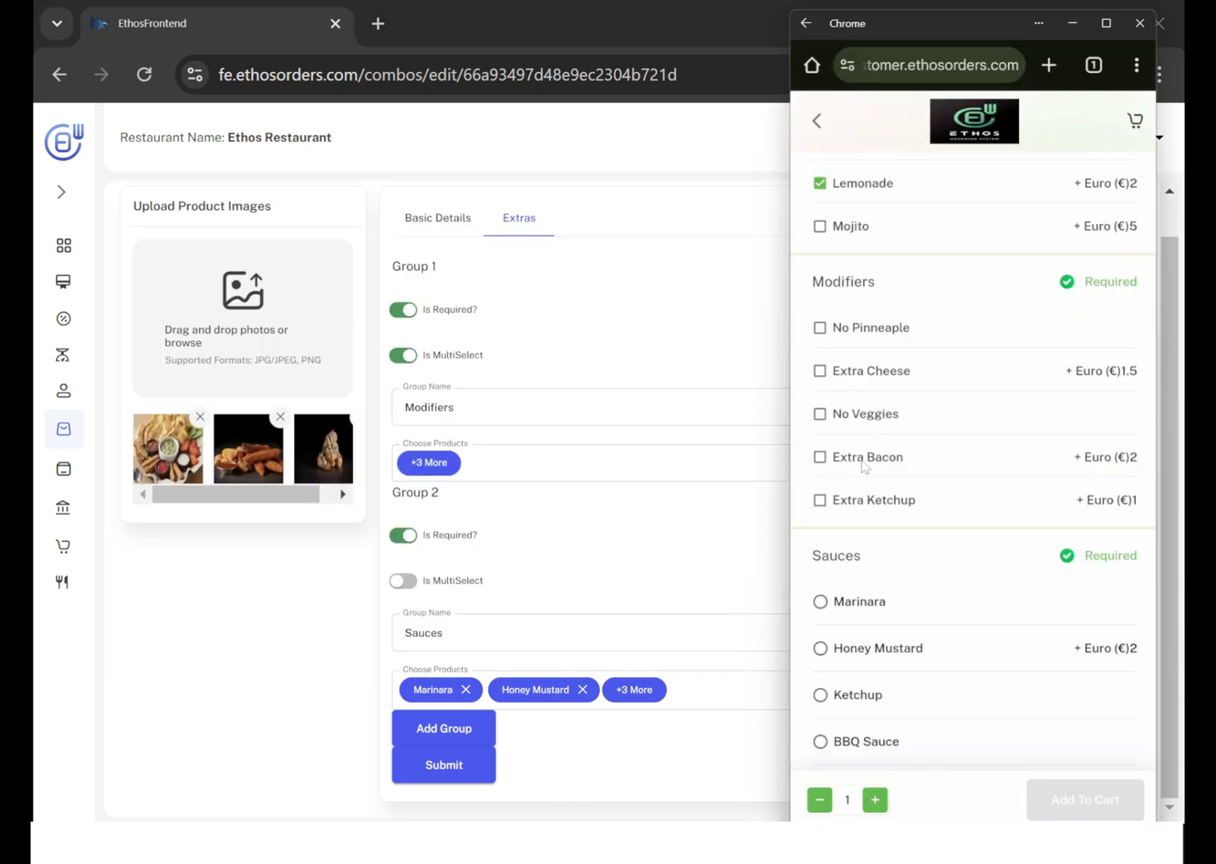
scroll(863, 467, down, 2)
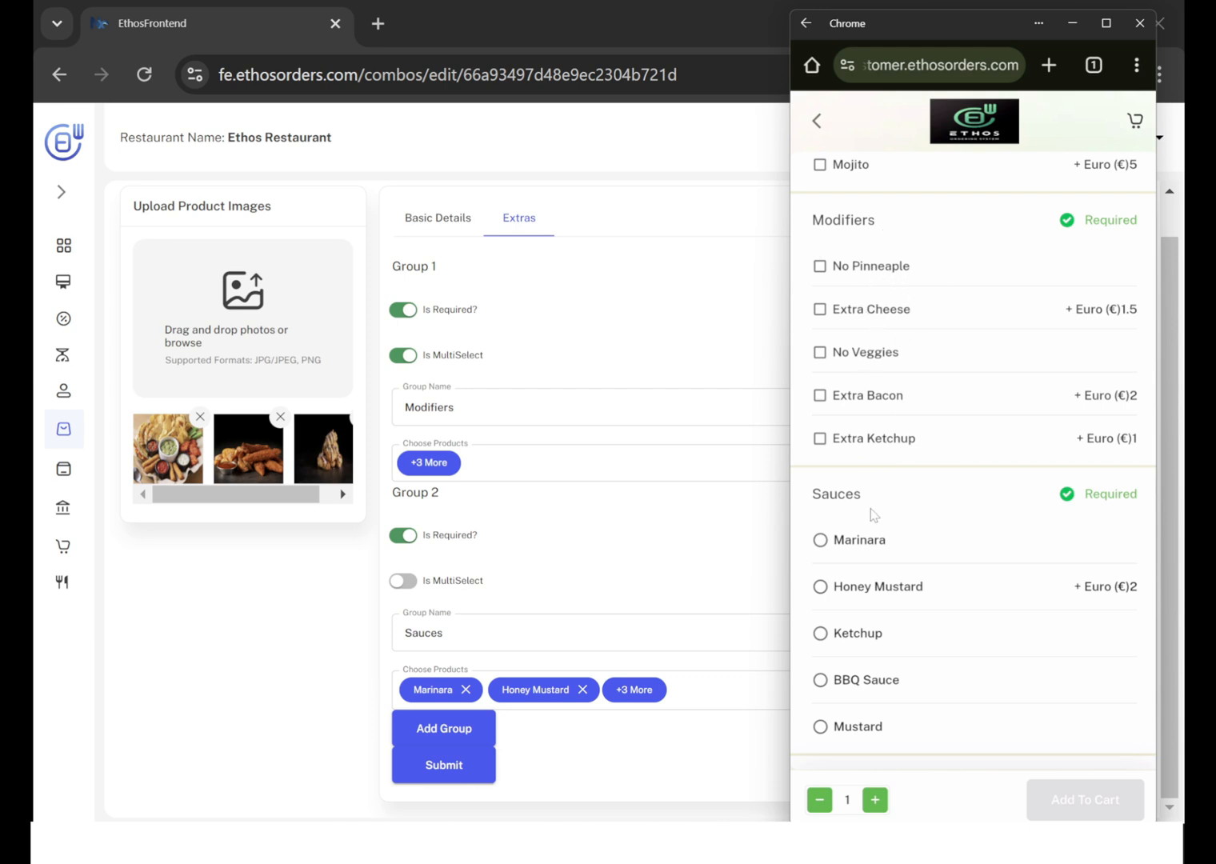
scroll(906, 543, down, 1)
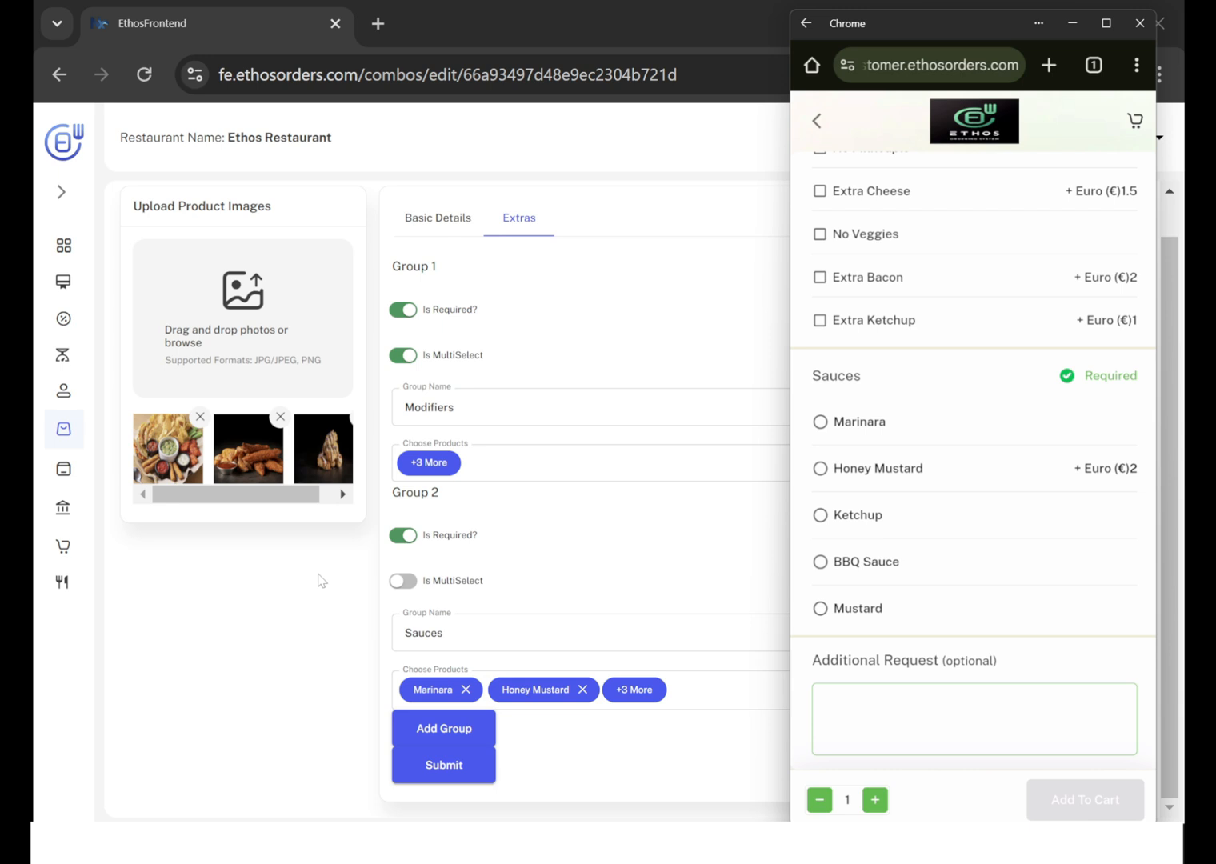
click(812, 118)
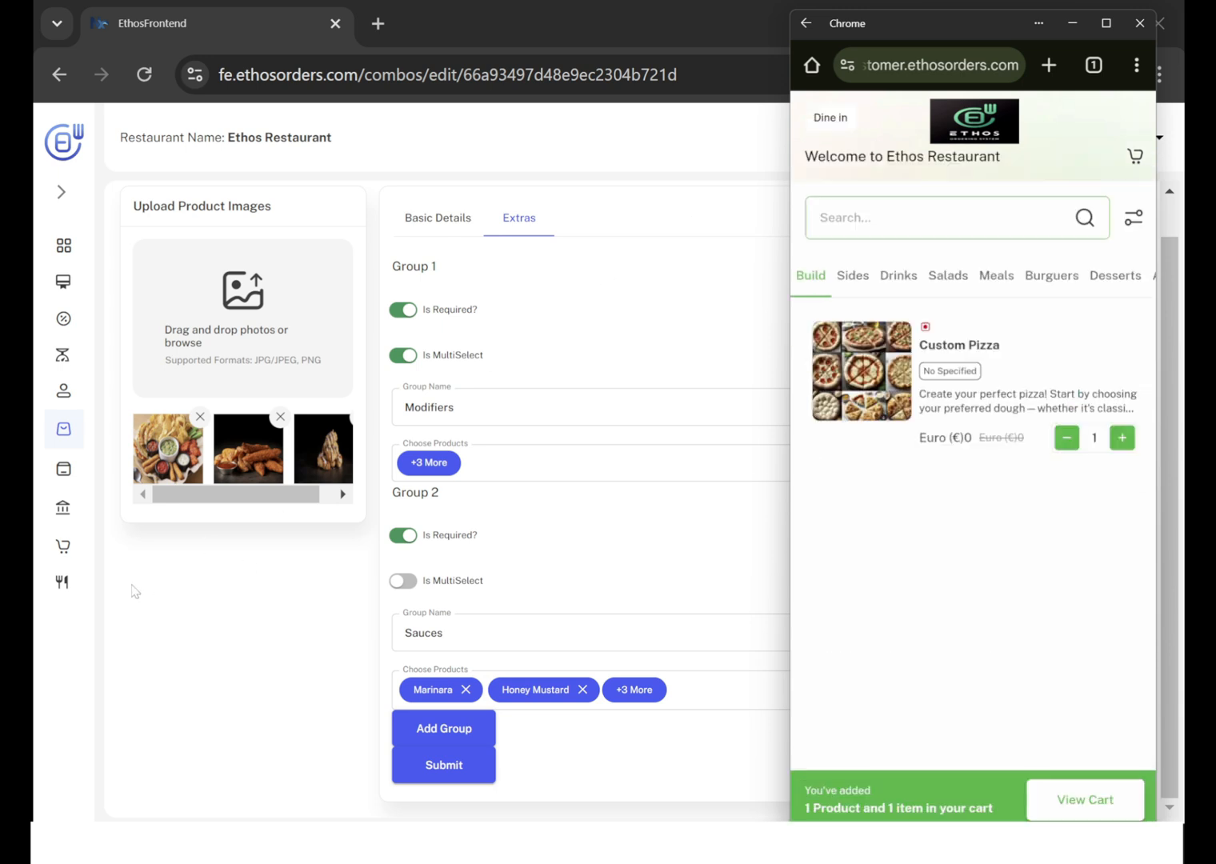
Return to the restaurant admin site and open the Complimentary Products list.
click(127, 658)
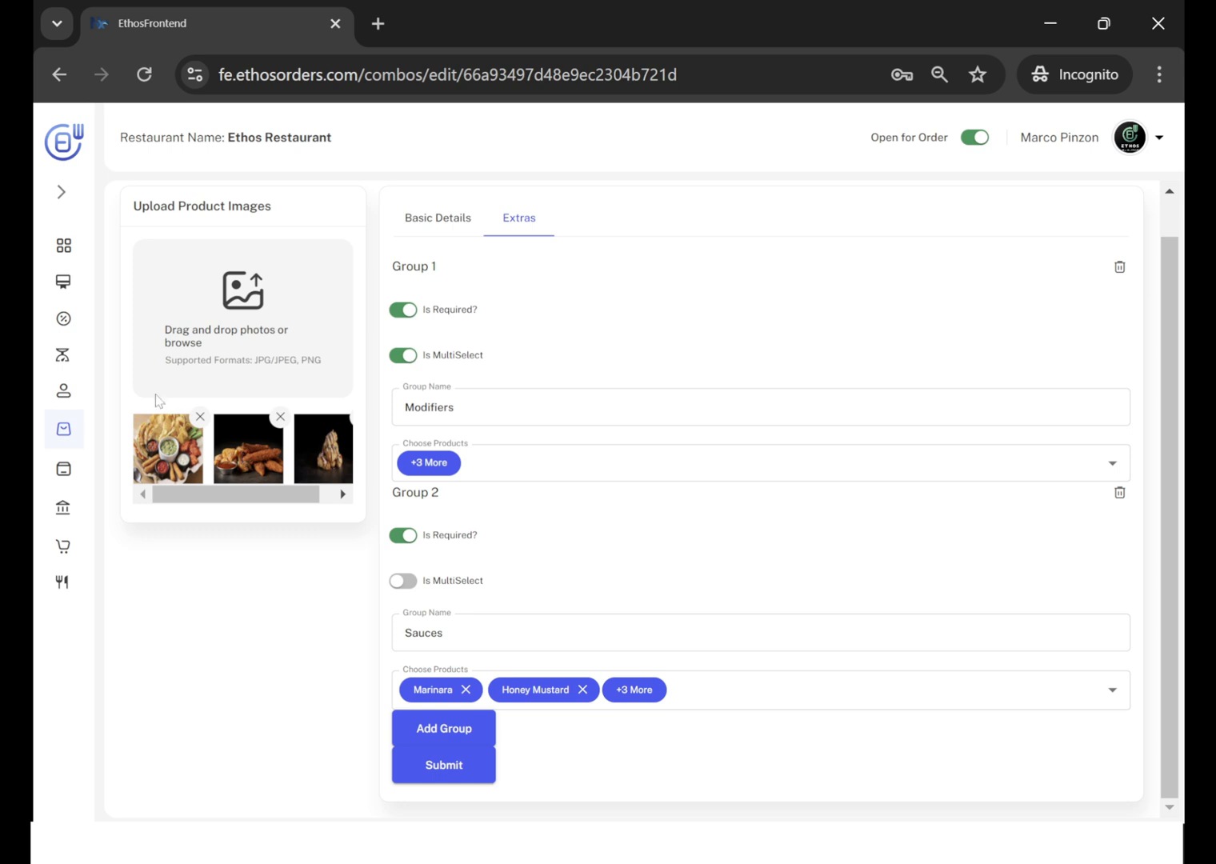
mouse_move(77, 438)
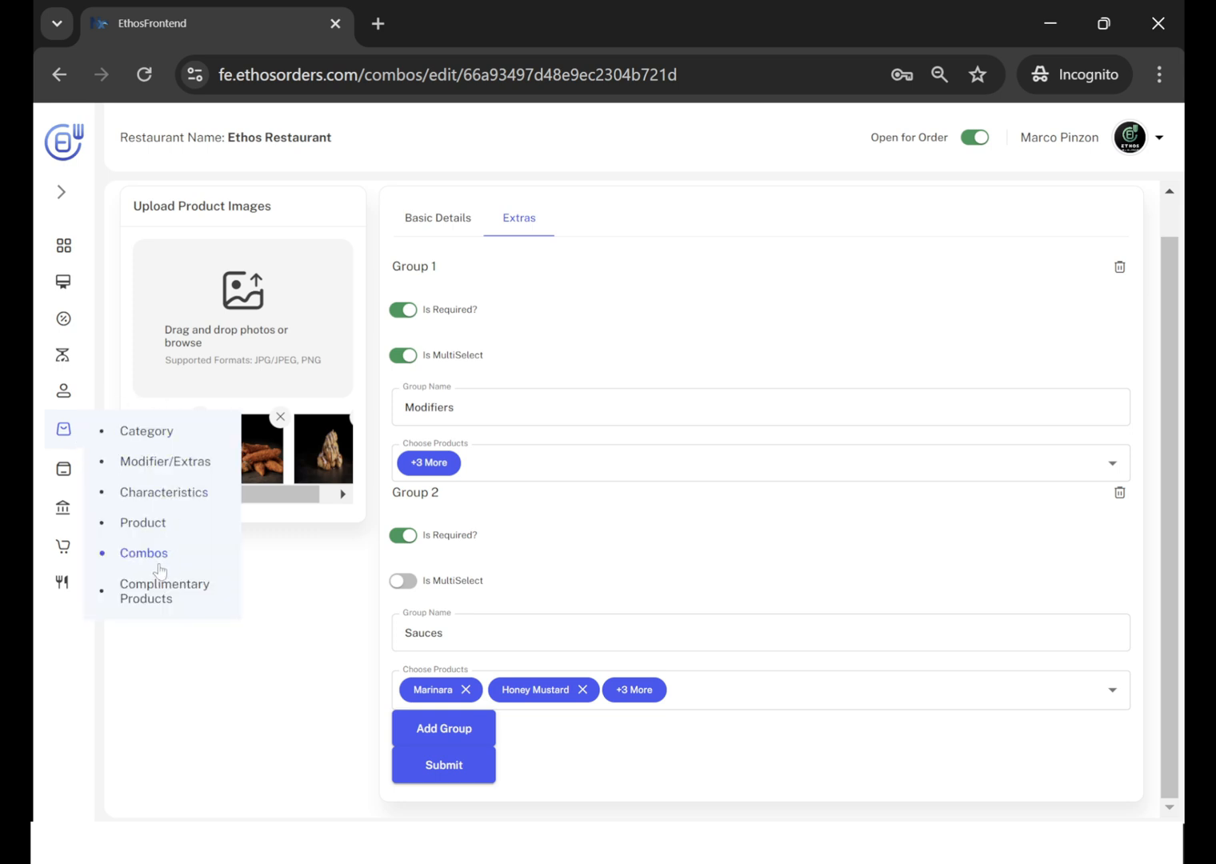
click(156, 593)
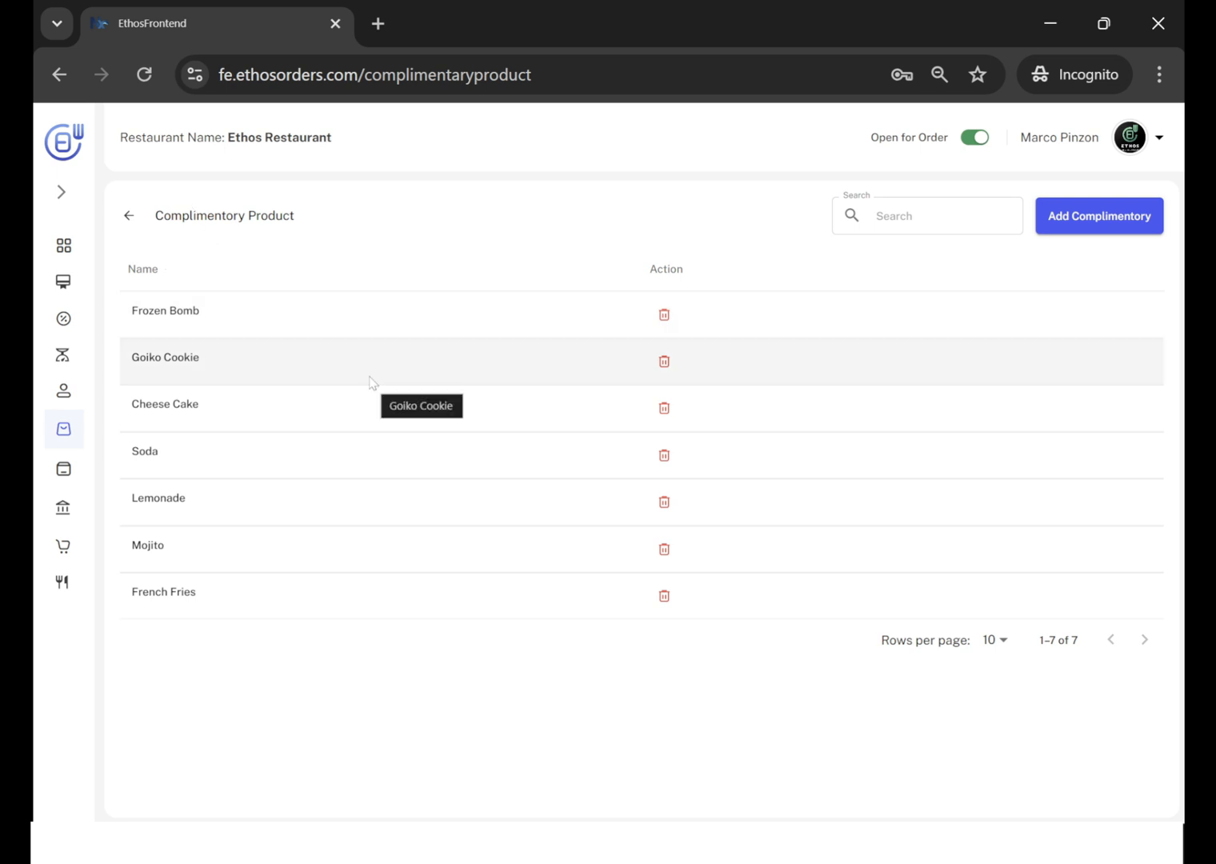
View the customer's cart, browse all the "Complement your cart" suggestions, and compare them with the admin's complimentary product list.
key(alt+Tab)
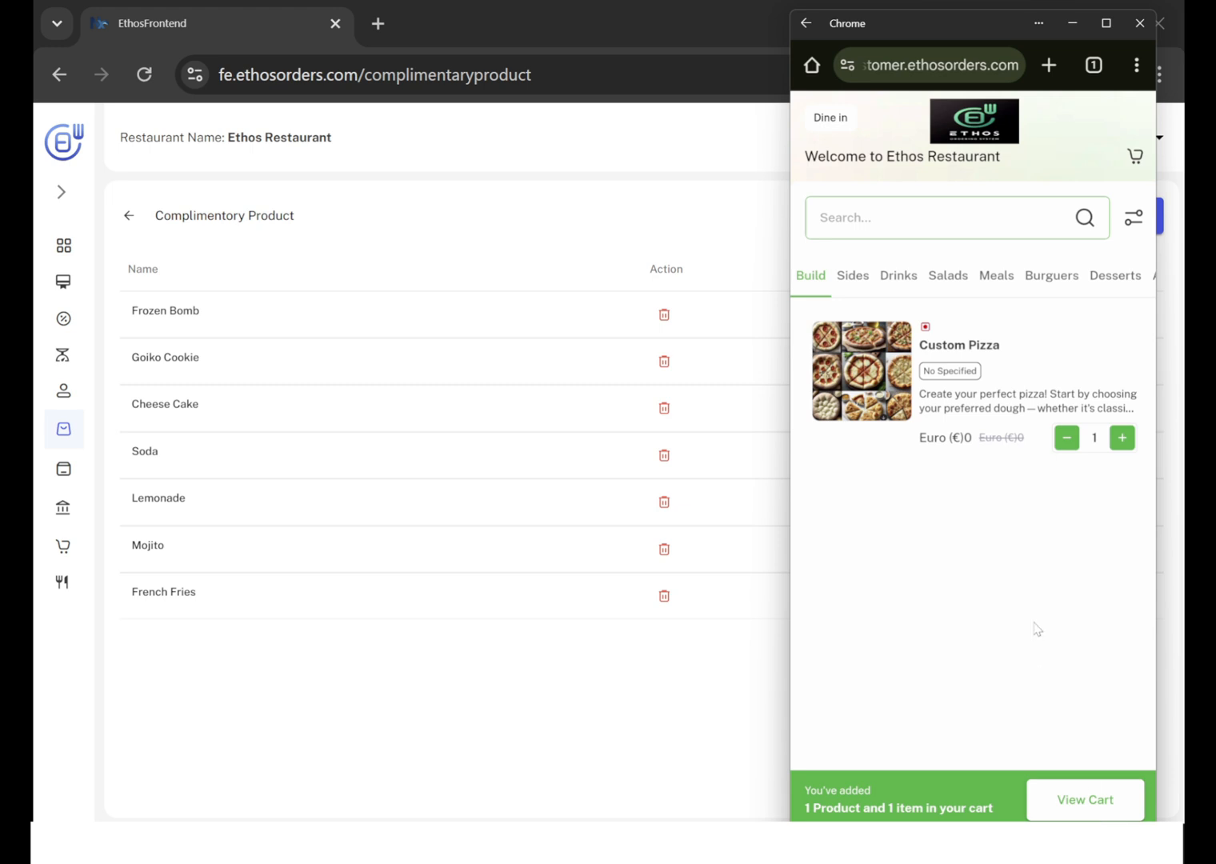
click(1098, 808)
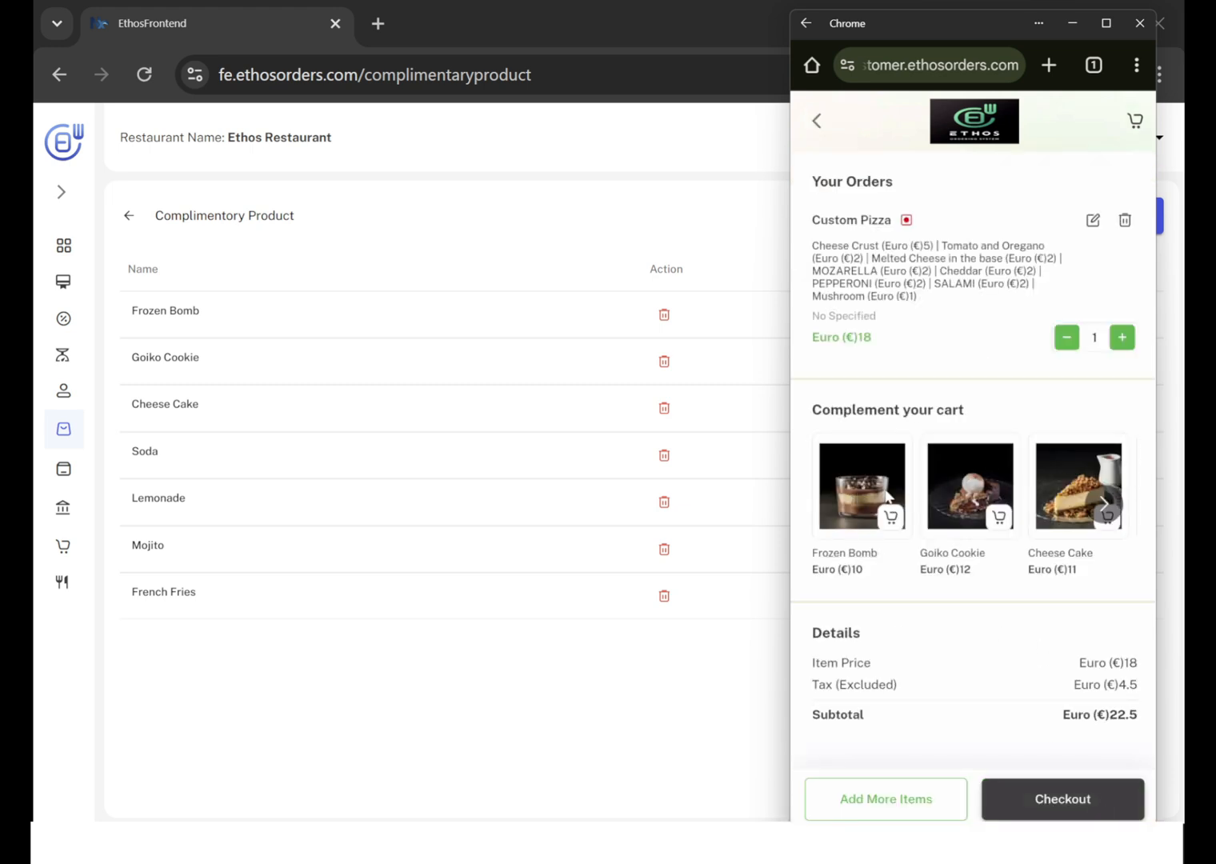
click(1104, 506)
click(1104, 506)
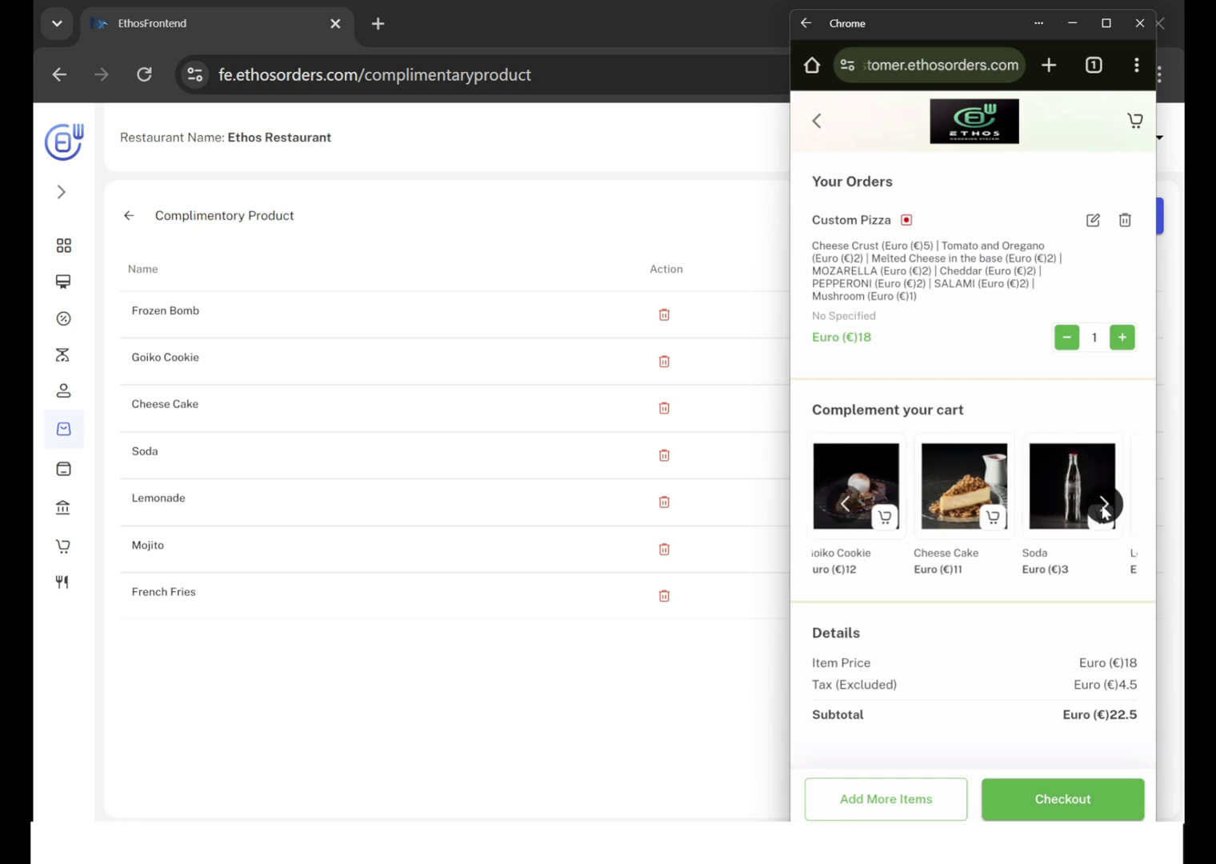
click(1104, 505)
click(1104, 506)
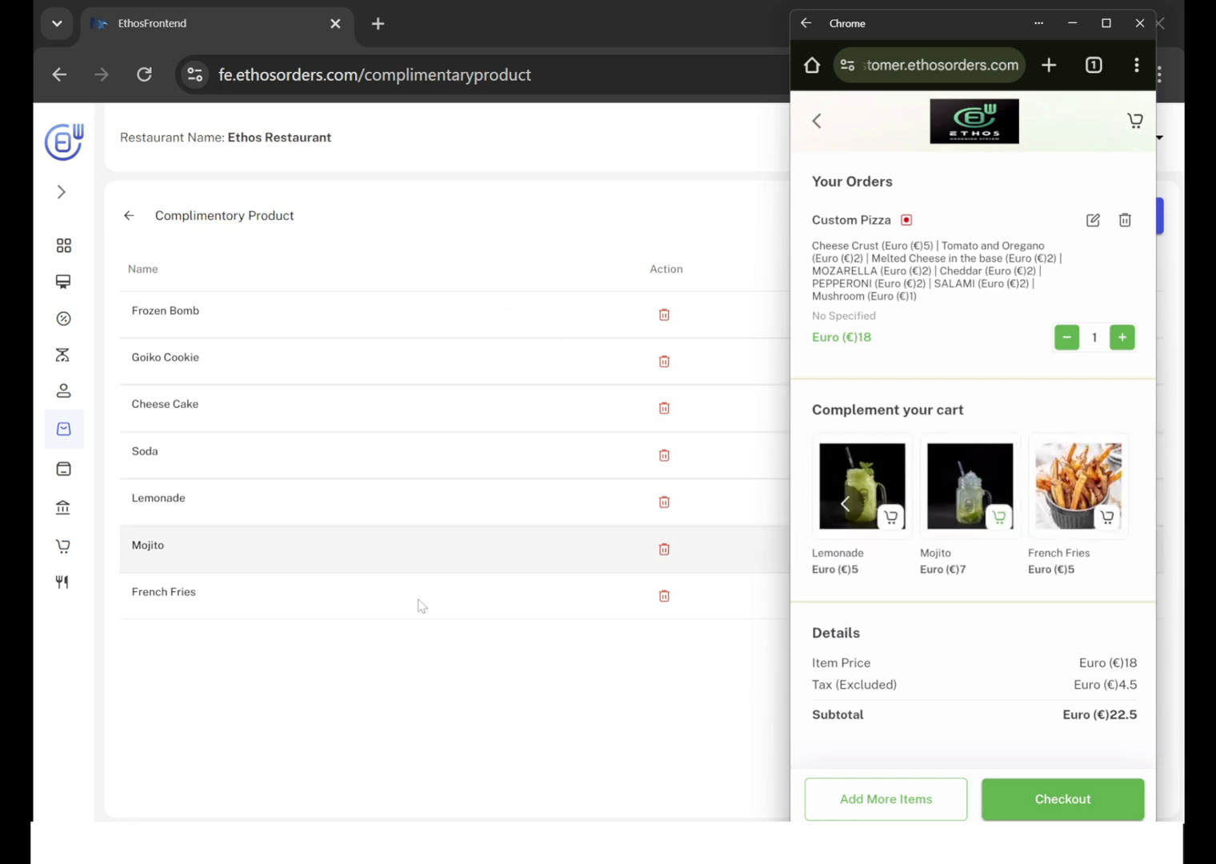
click(413, 698)
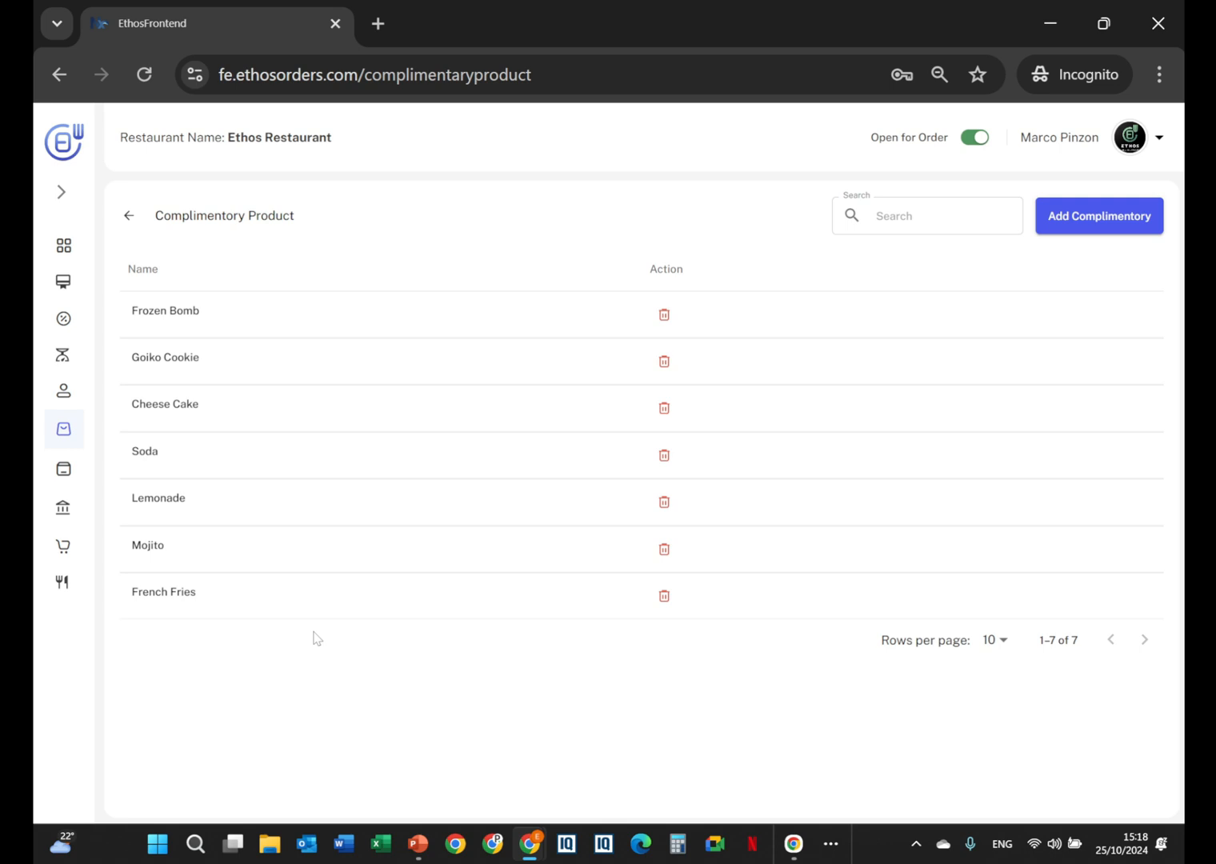
key(alt+Tab)
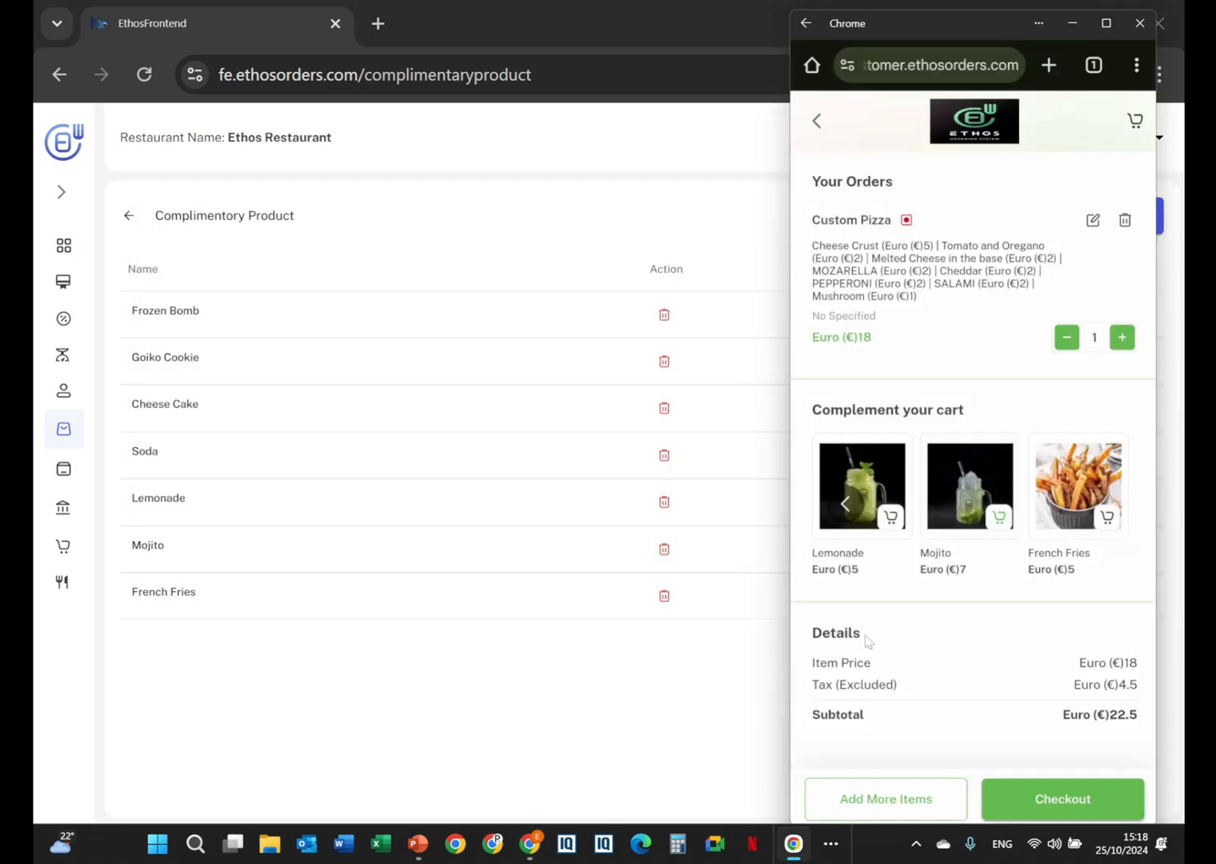
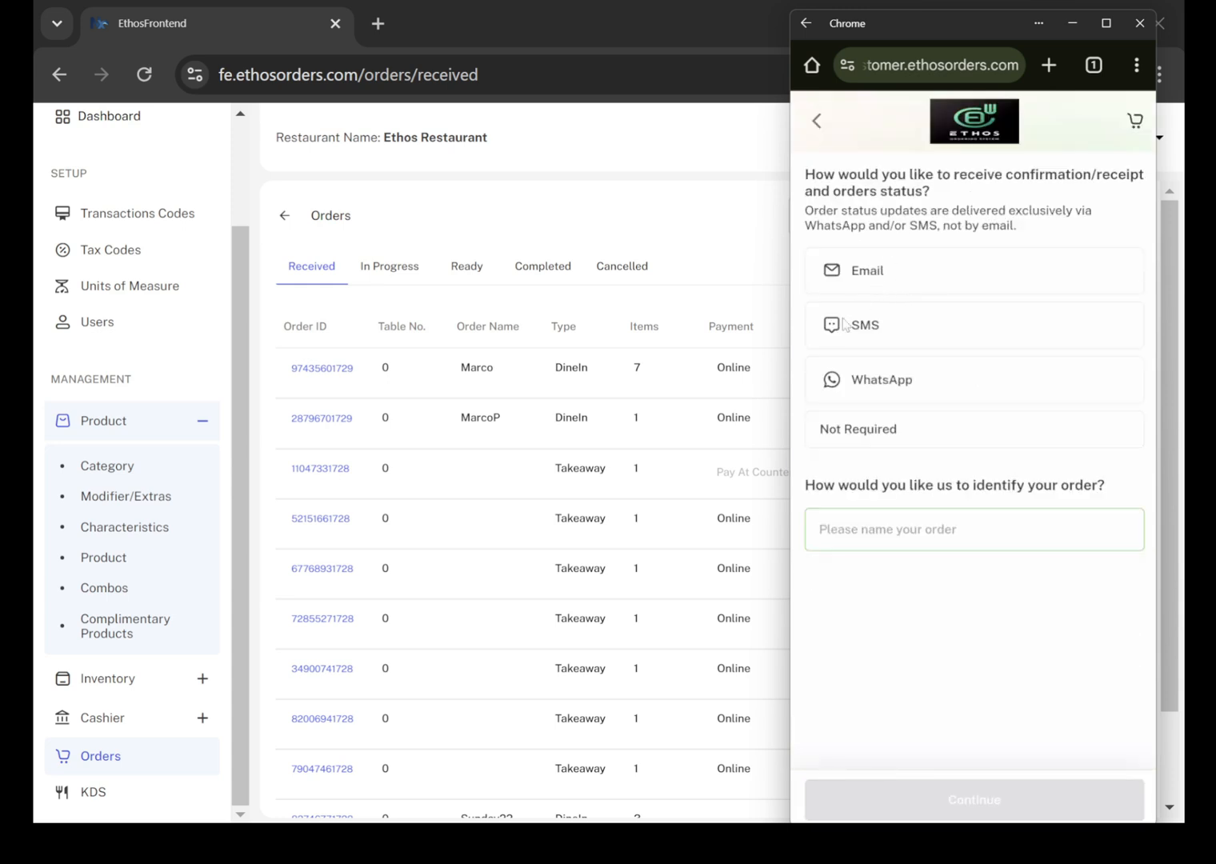
Choose SMS and WhatsApp for the order confirmation, name the order DEMO, and continue to the contact details.
click(845, 324)
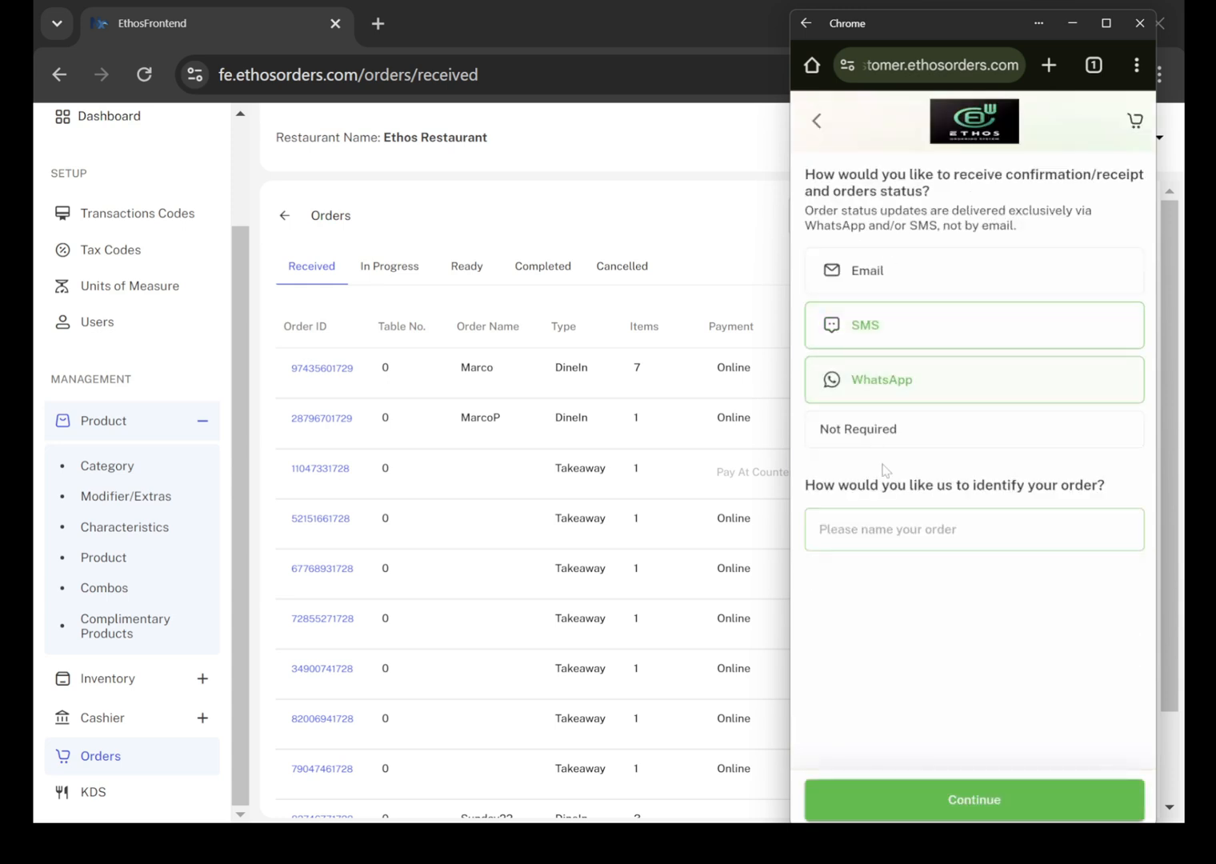
click(867, 529)
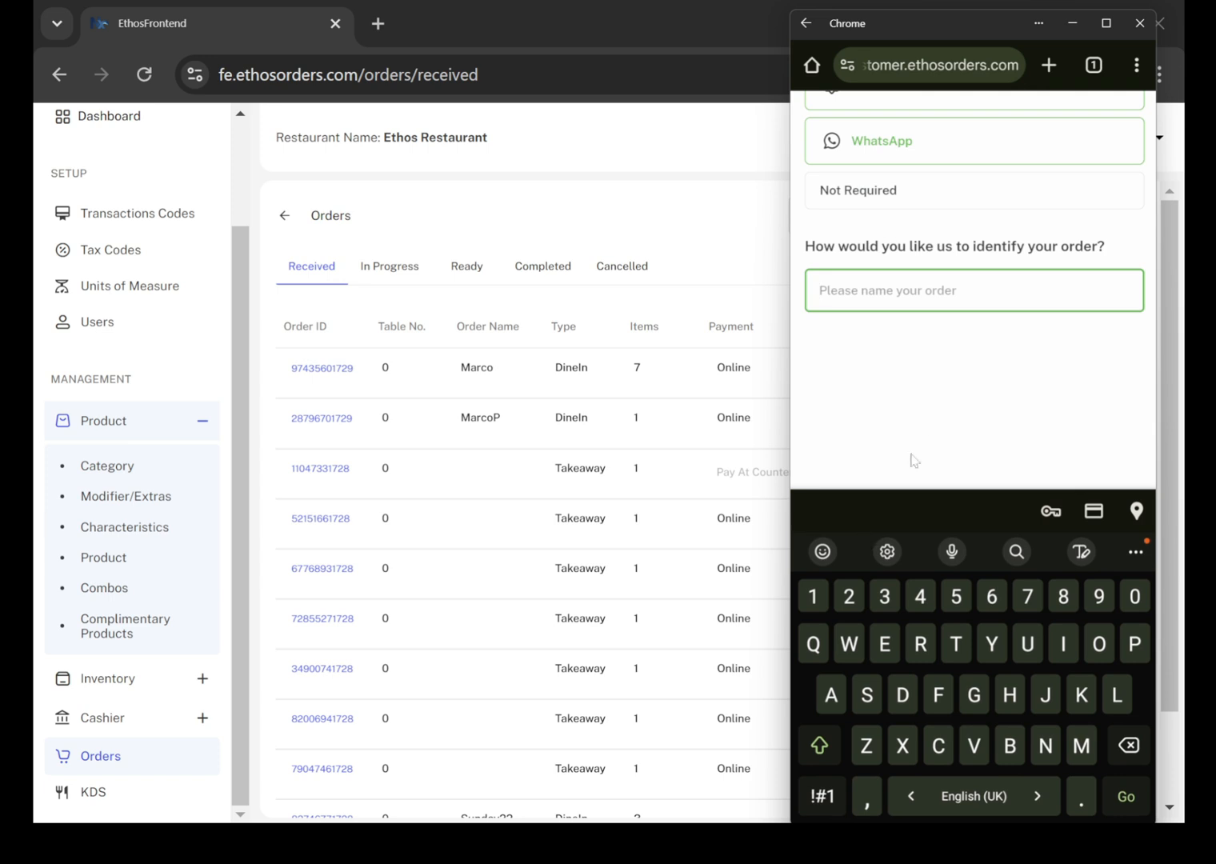
text(DEMO)
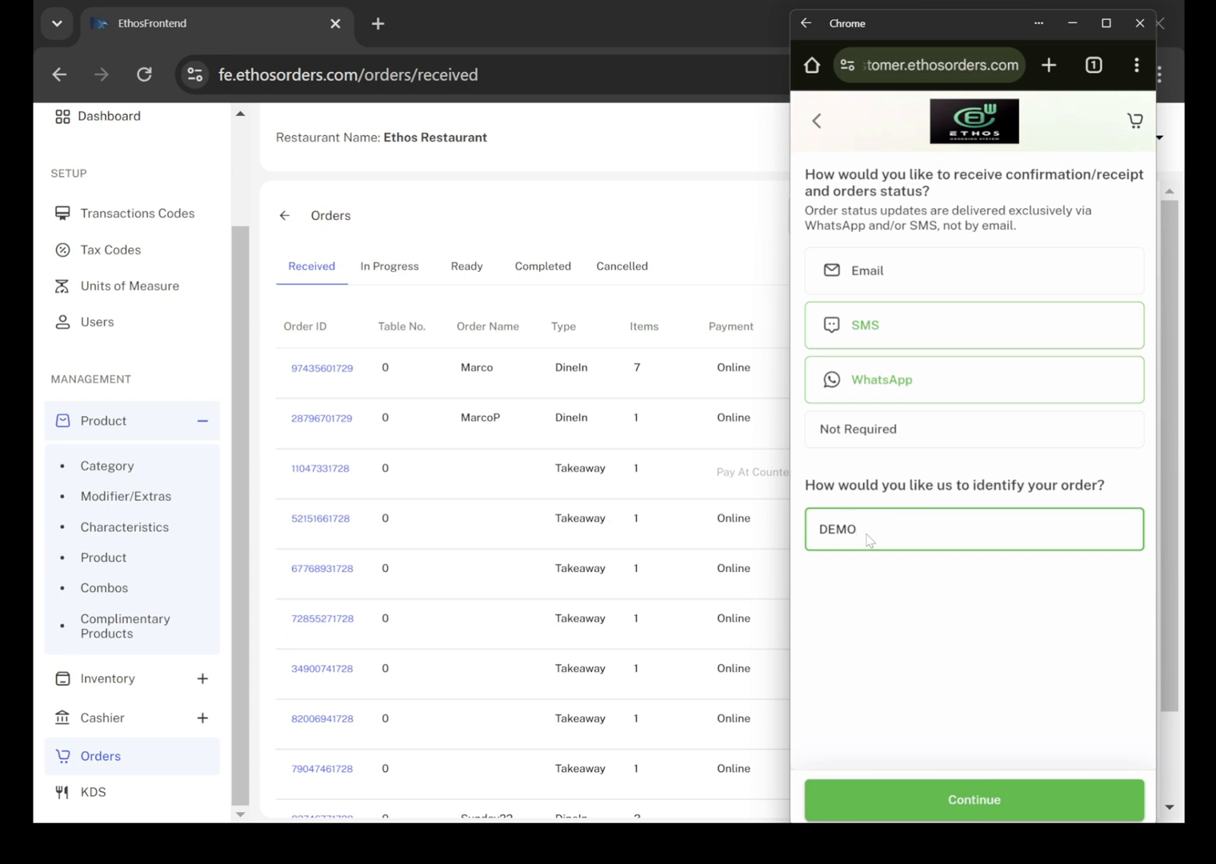
click(976, 800)
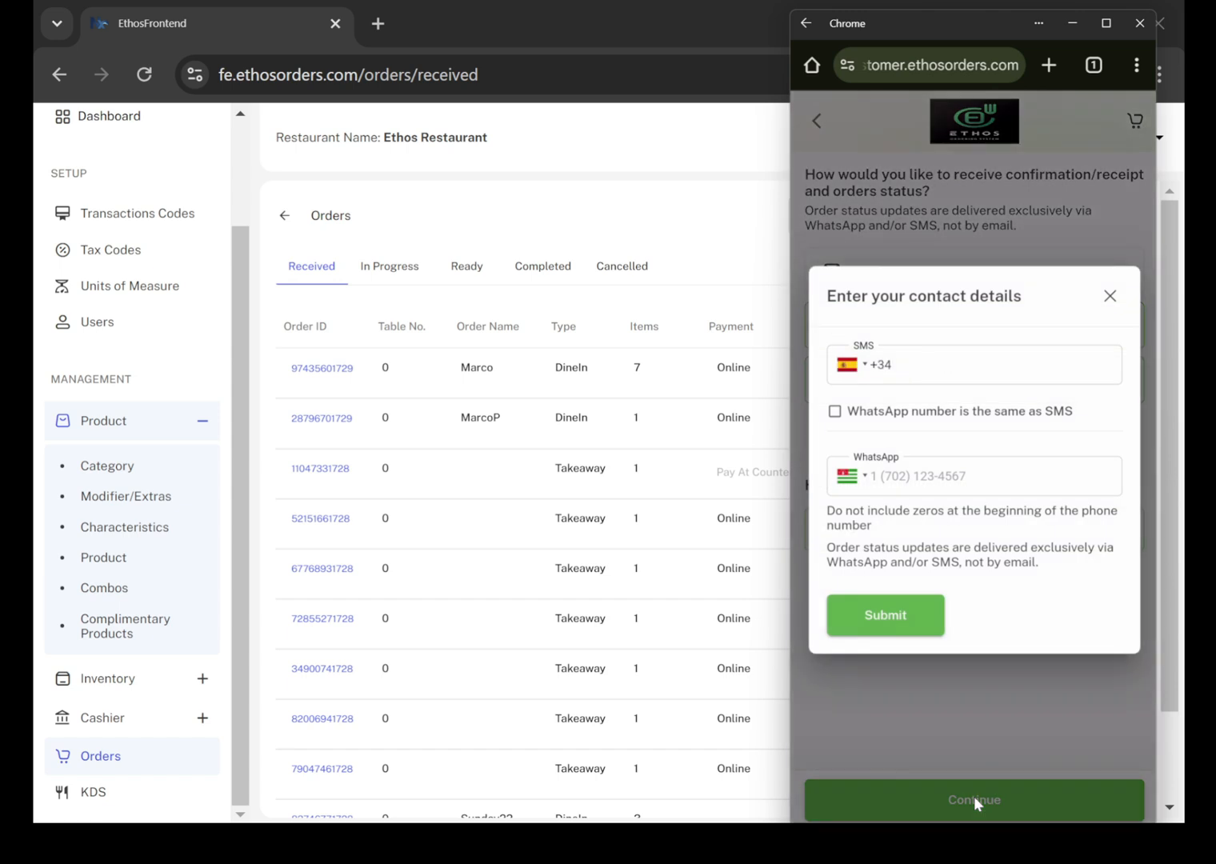
Set the WhatsApp number to be the same as SMS, enter the customer's phone number, and submit the contact details.
click(856, 415)
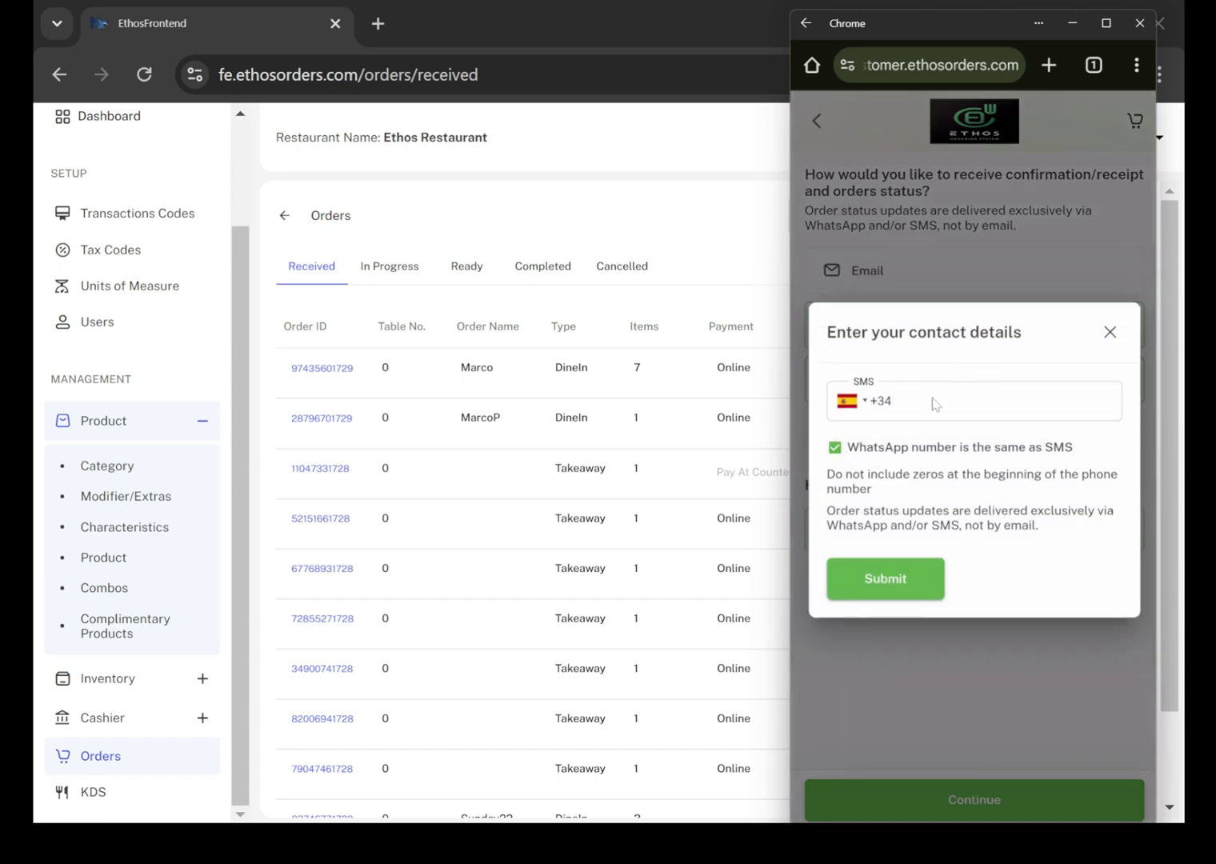
click(933, 401)
text(60)
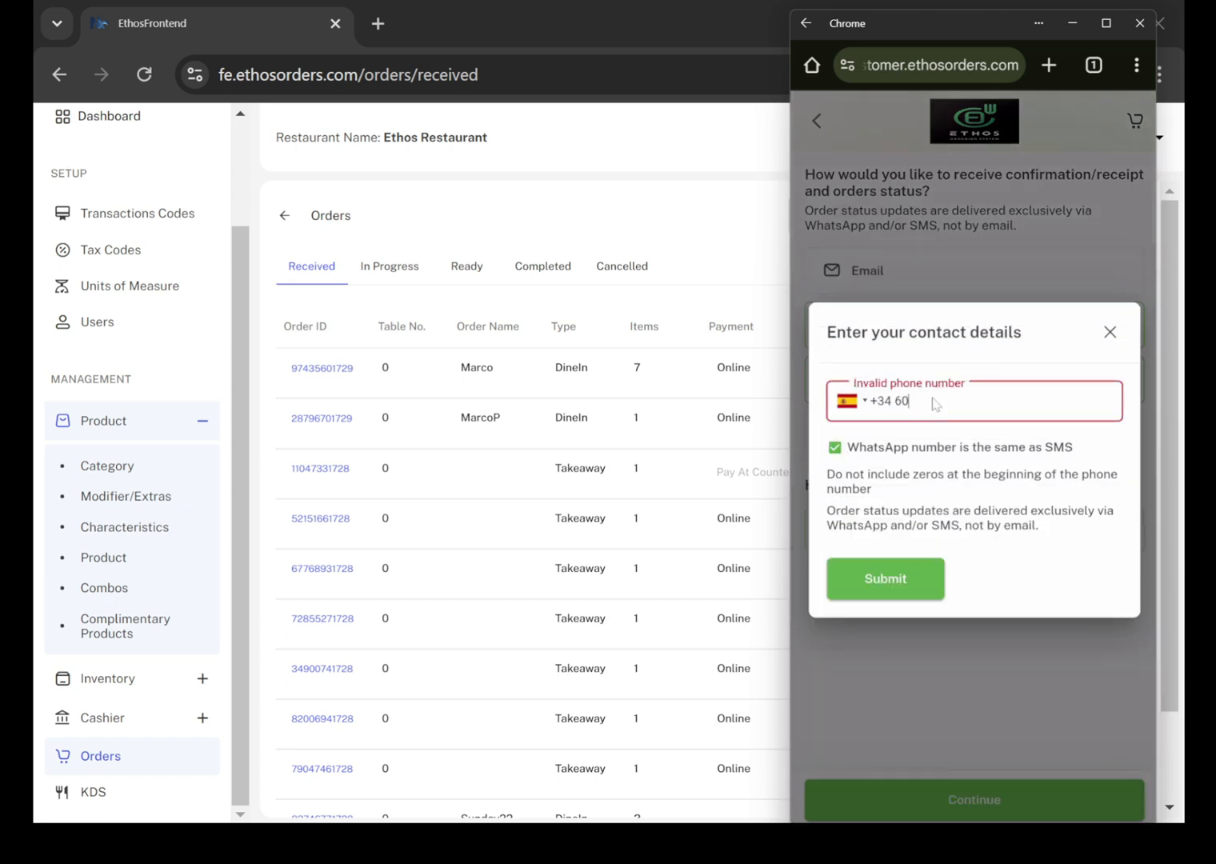
text(5 555 555)
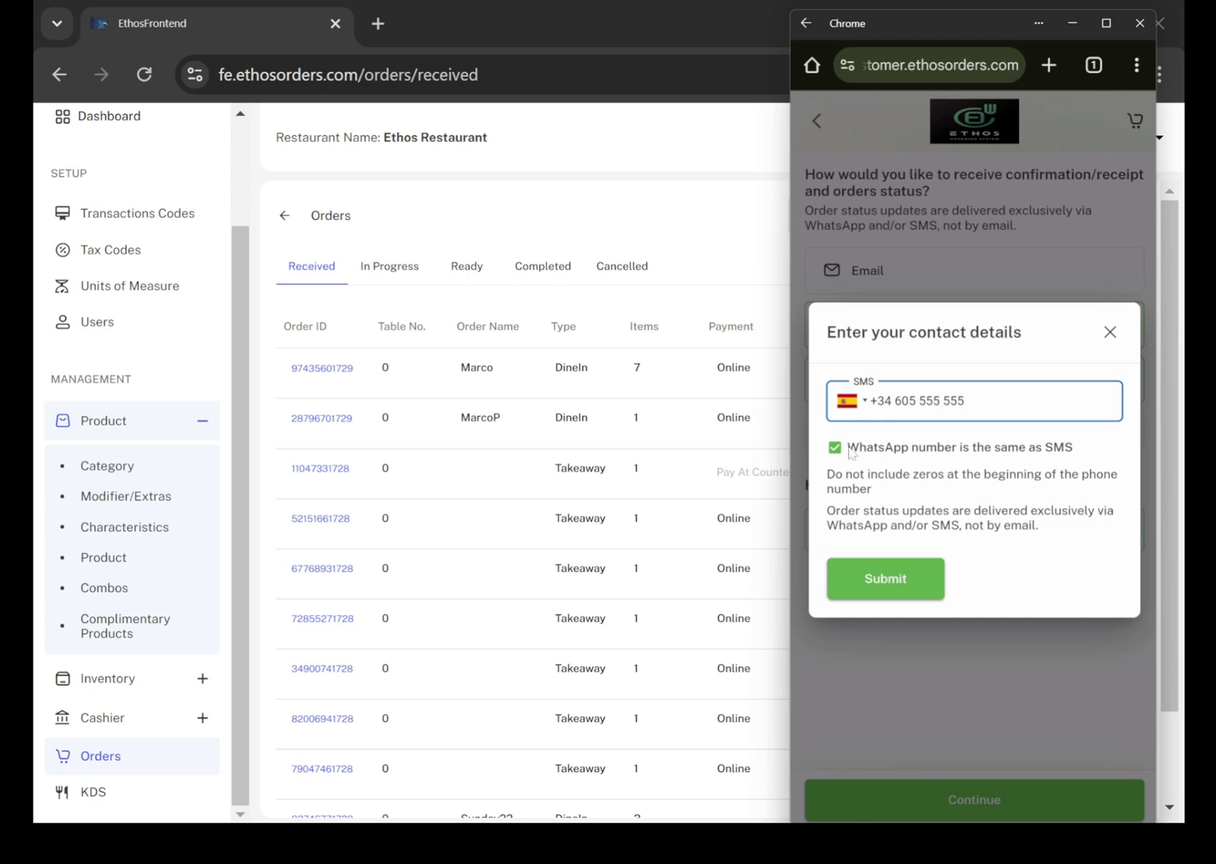
click(895, 580)
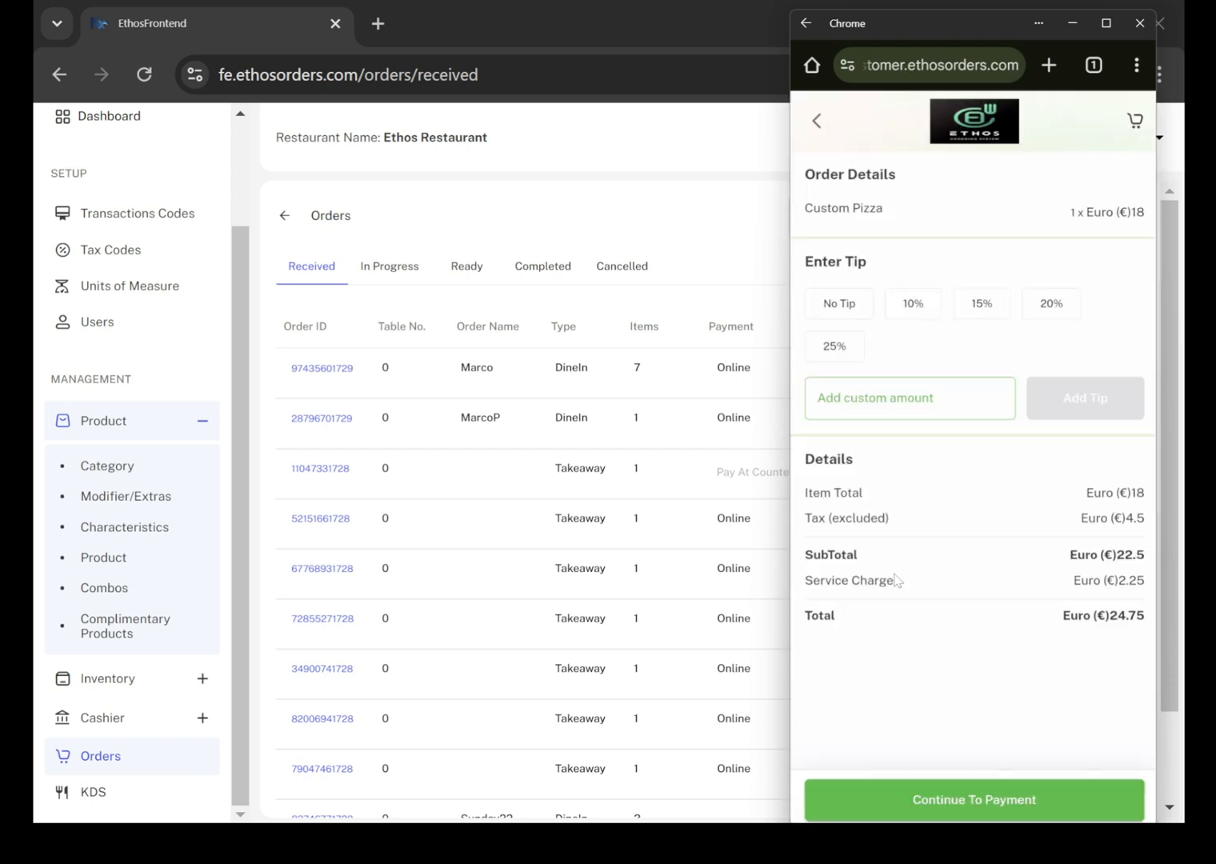
Add a 10% tip, finish the order with payment at the counter, and return to the customer welcome page.
click(925, 310)
click(957, 800)
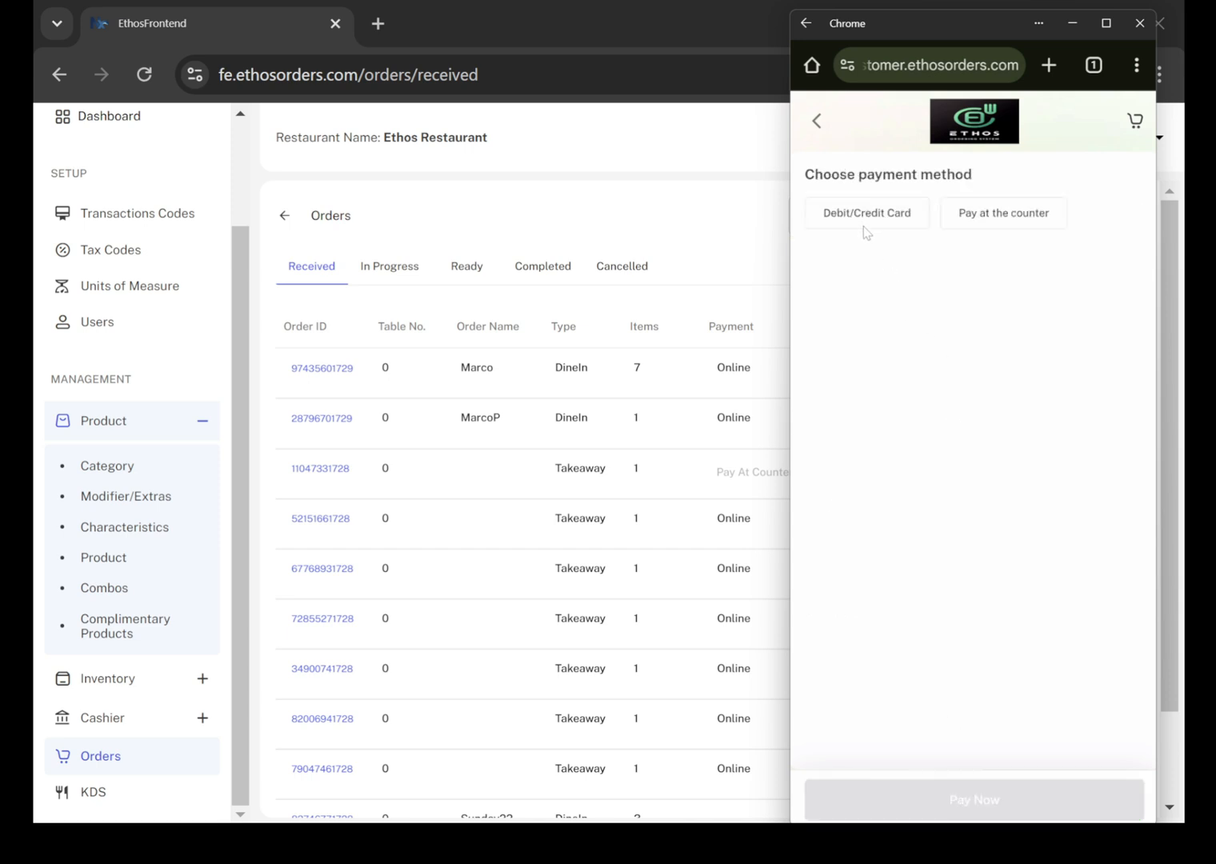
click(1015, 225)
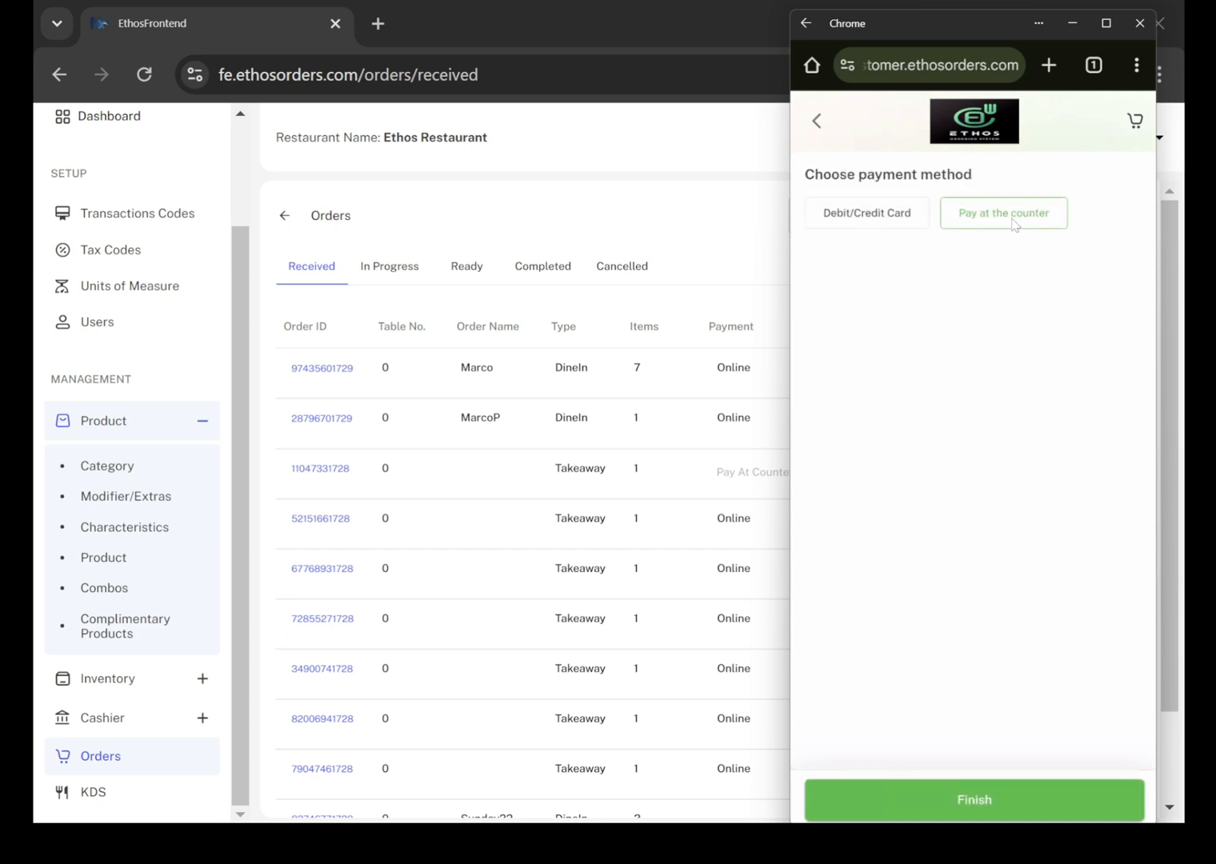
click(985, 801)
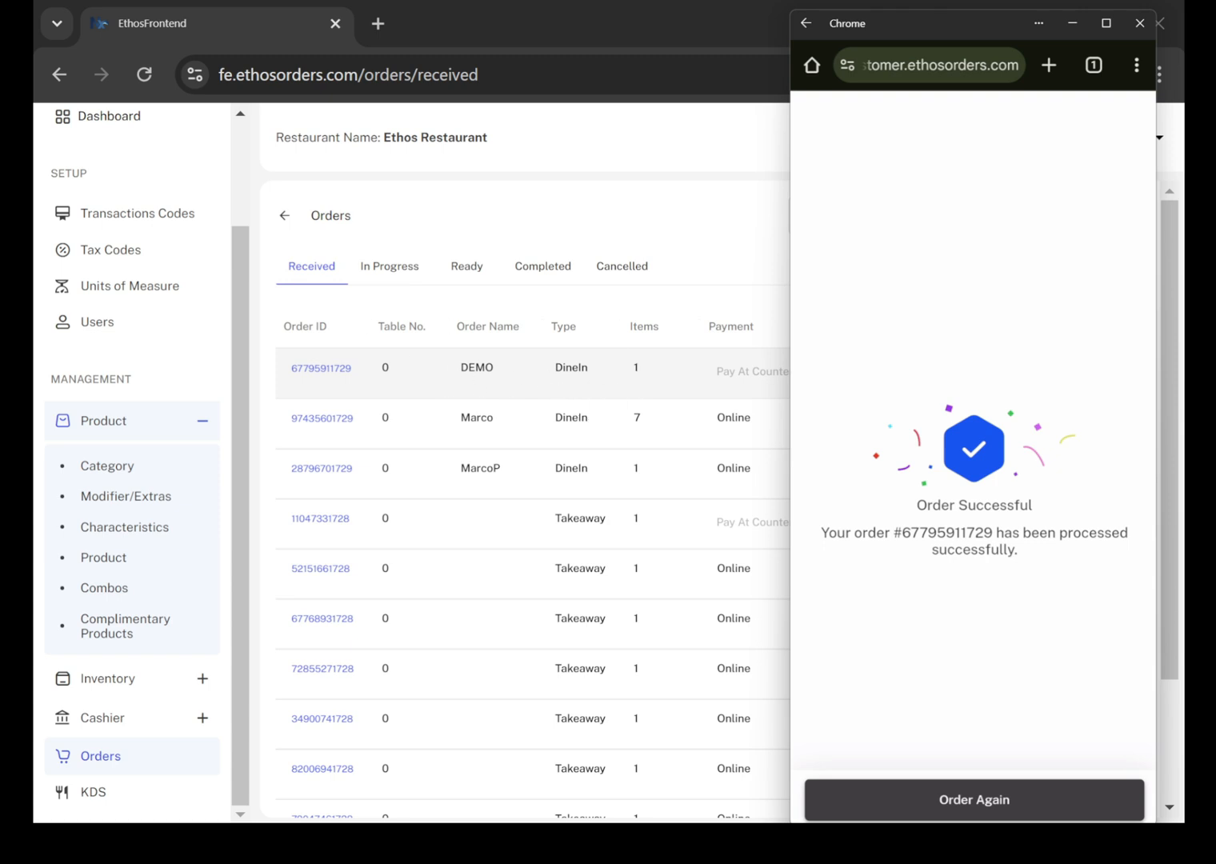
click(942, 799)
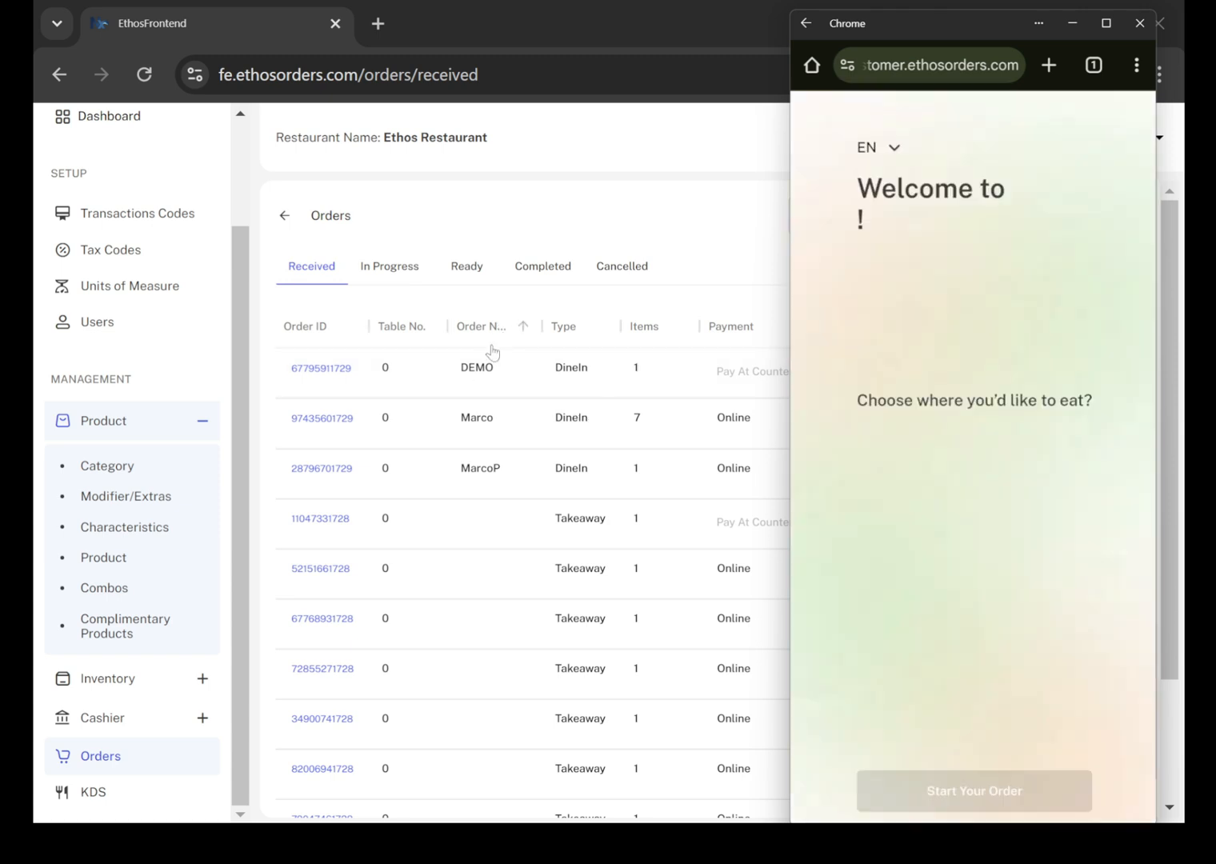
Switch to the admin Orders page, review the received orders across their columns, and collapse the navigation sidebar.
click(687, 253)
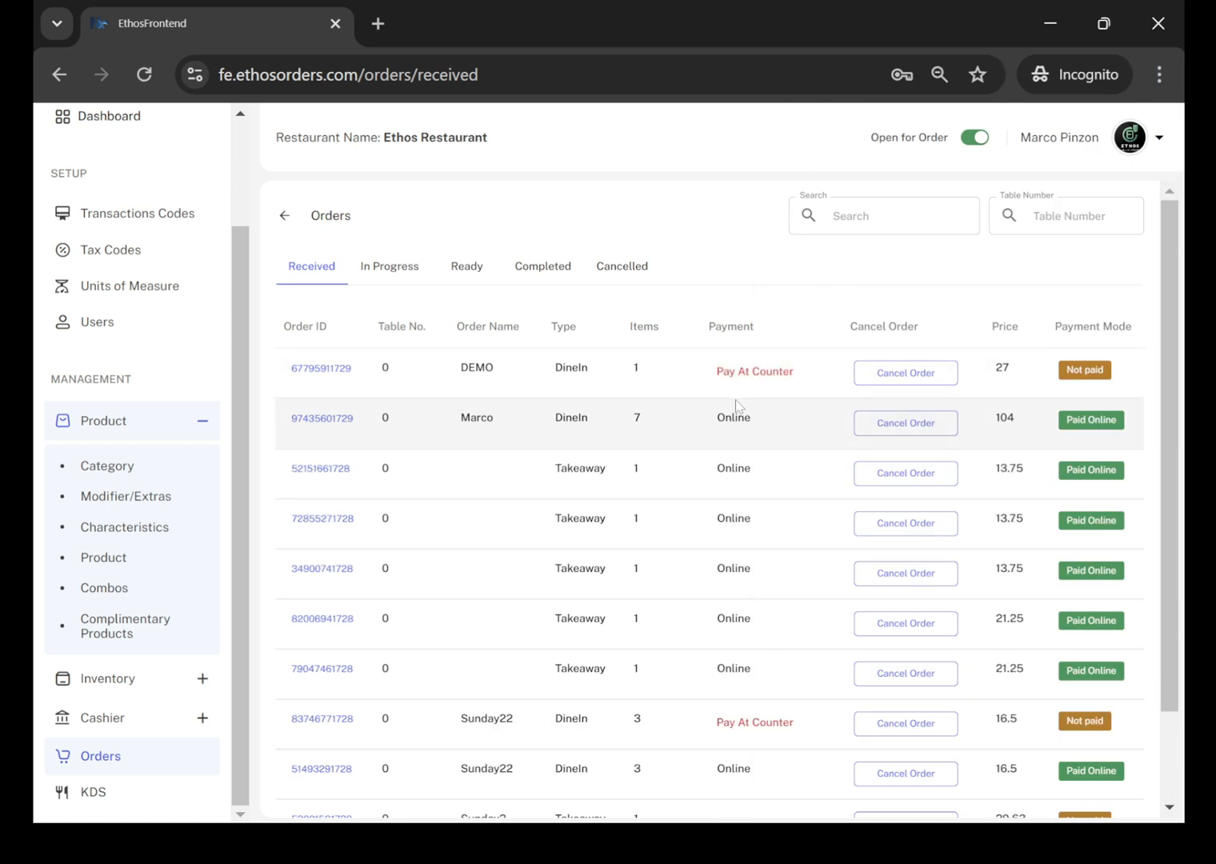
scroll(736, 399, right, 1)
scroll(735, 400, left, 1)
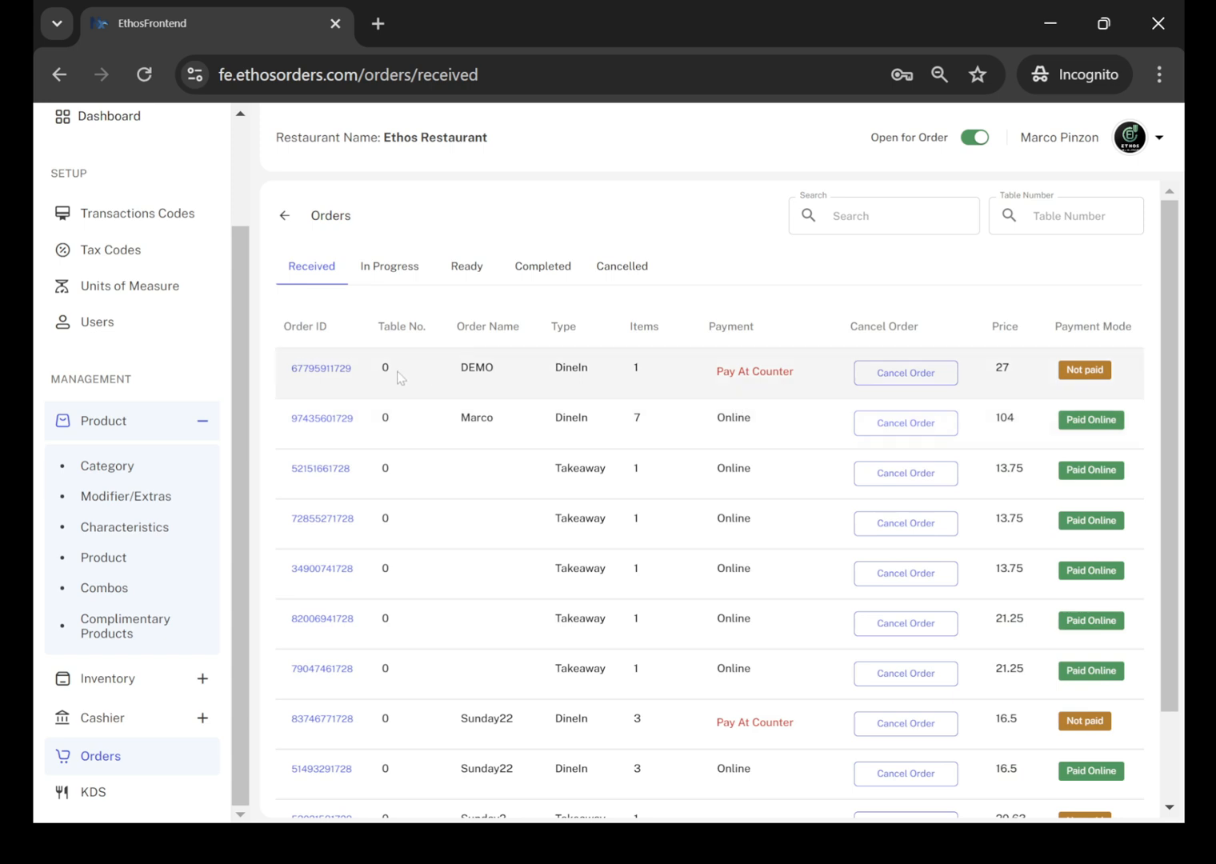
scroll(782, 364, right, 1)
scroll(782, 364, left, 1)
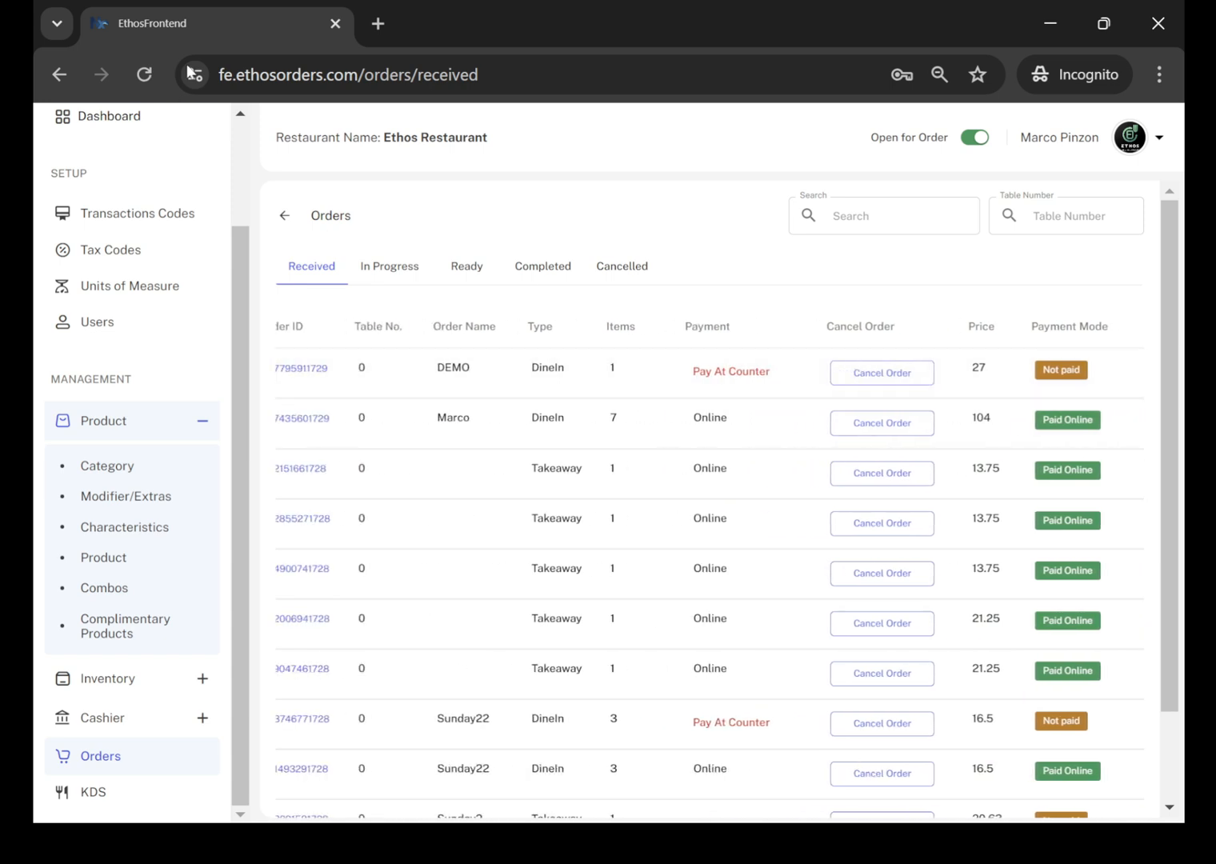
drag(250, 287, 265, 170)
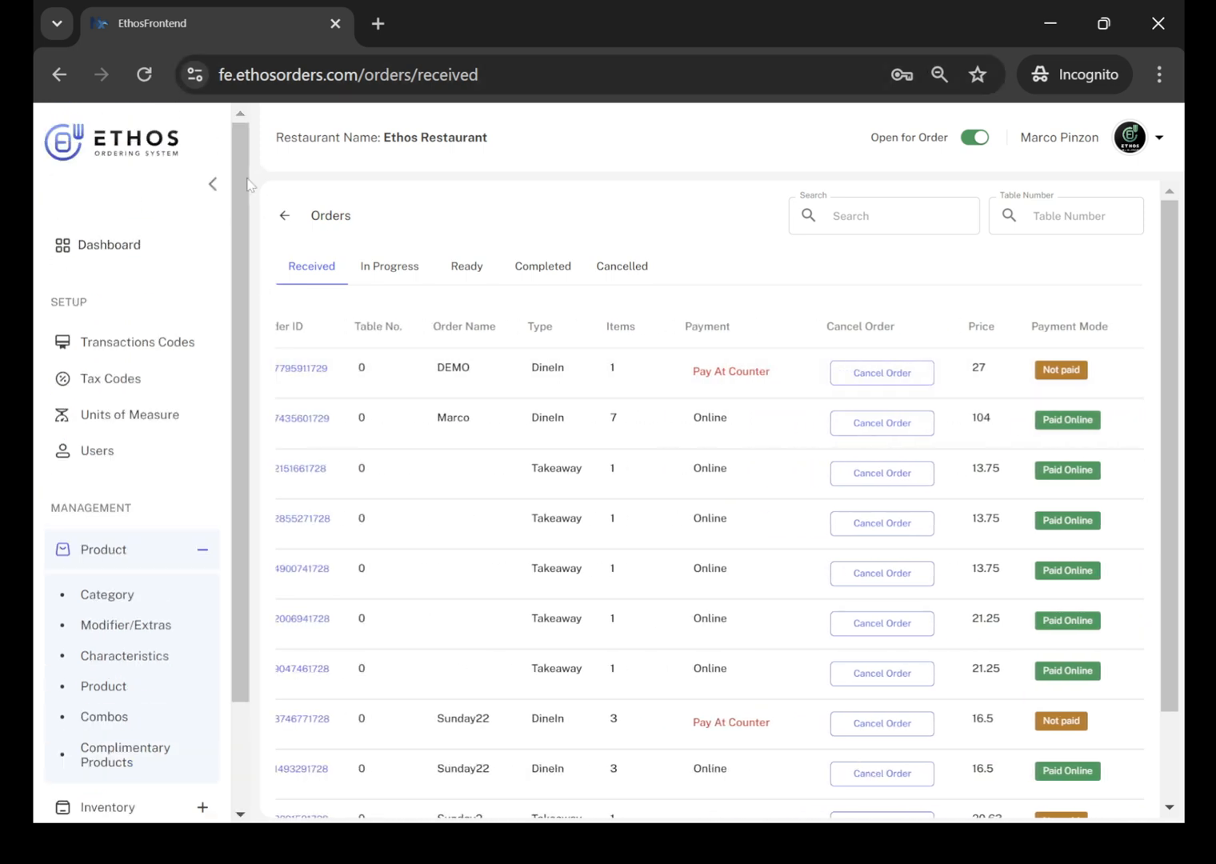
click(215, 186)
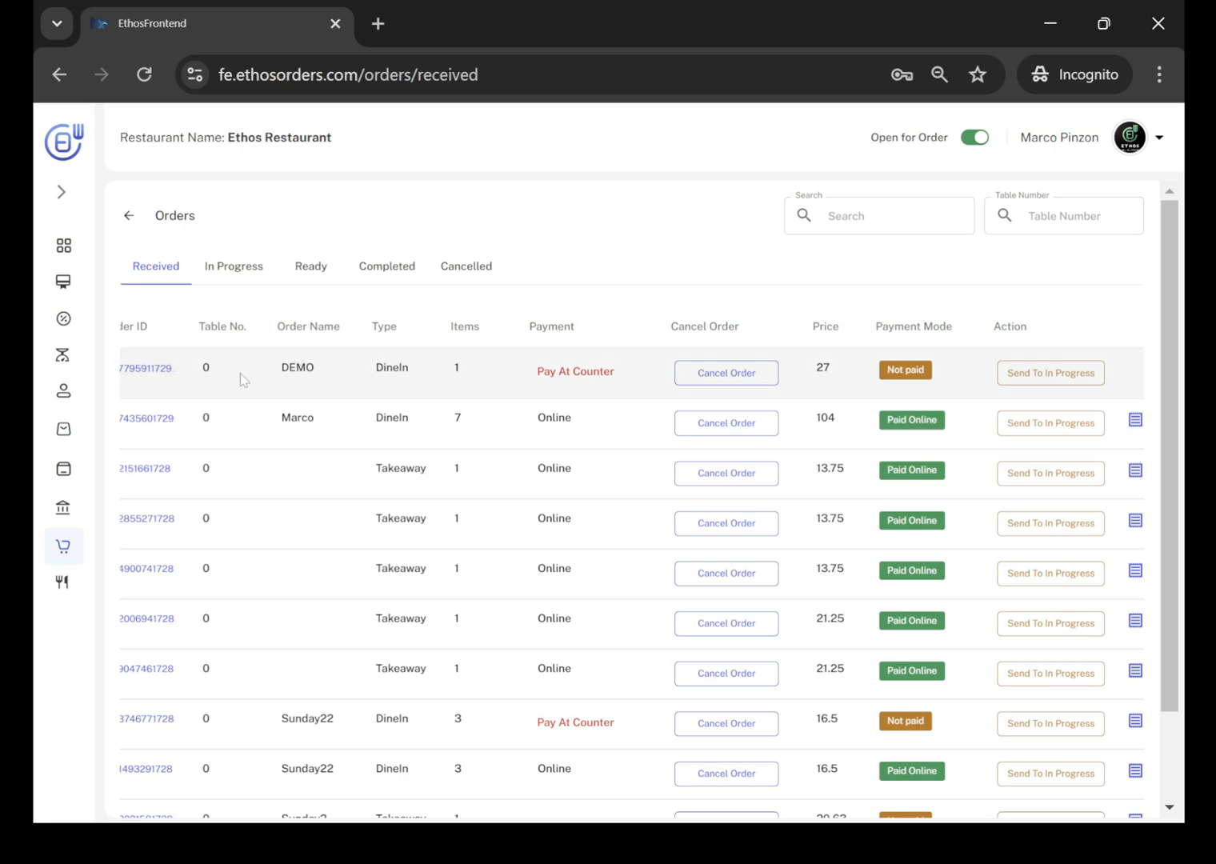
Open the DEMO order's details, examine the Custom Pizza's selected extras, and go back to the received orders.
scroll(240, 378, left, 1)
click(141, 367)
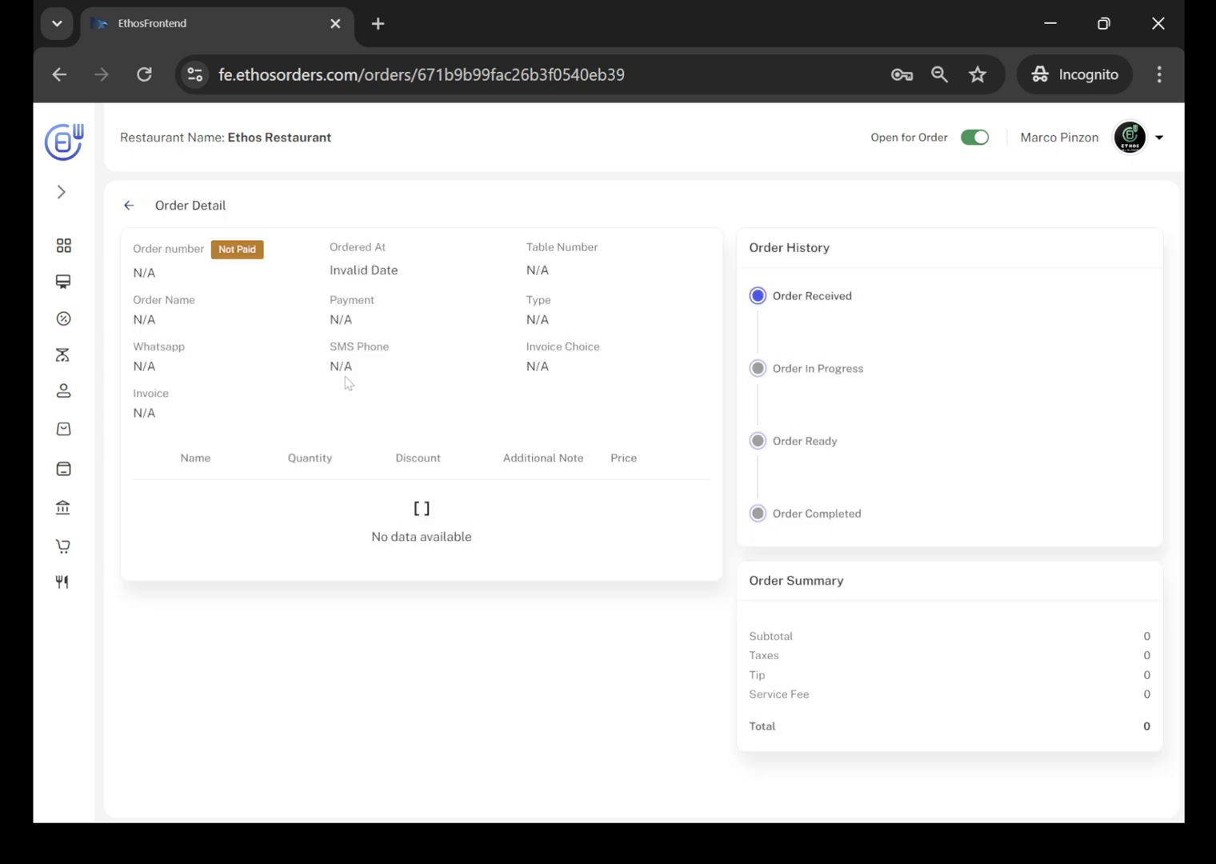
click(152, 504)
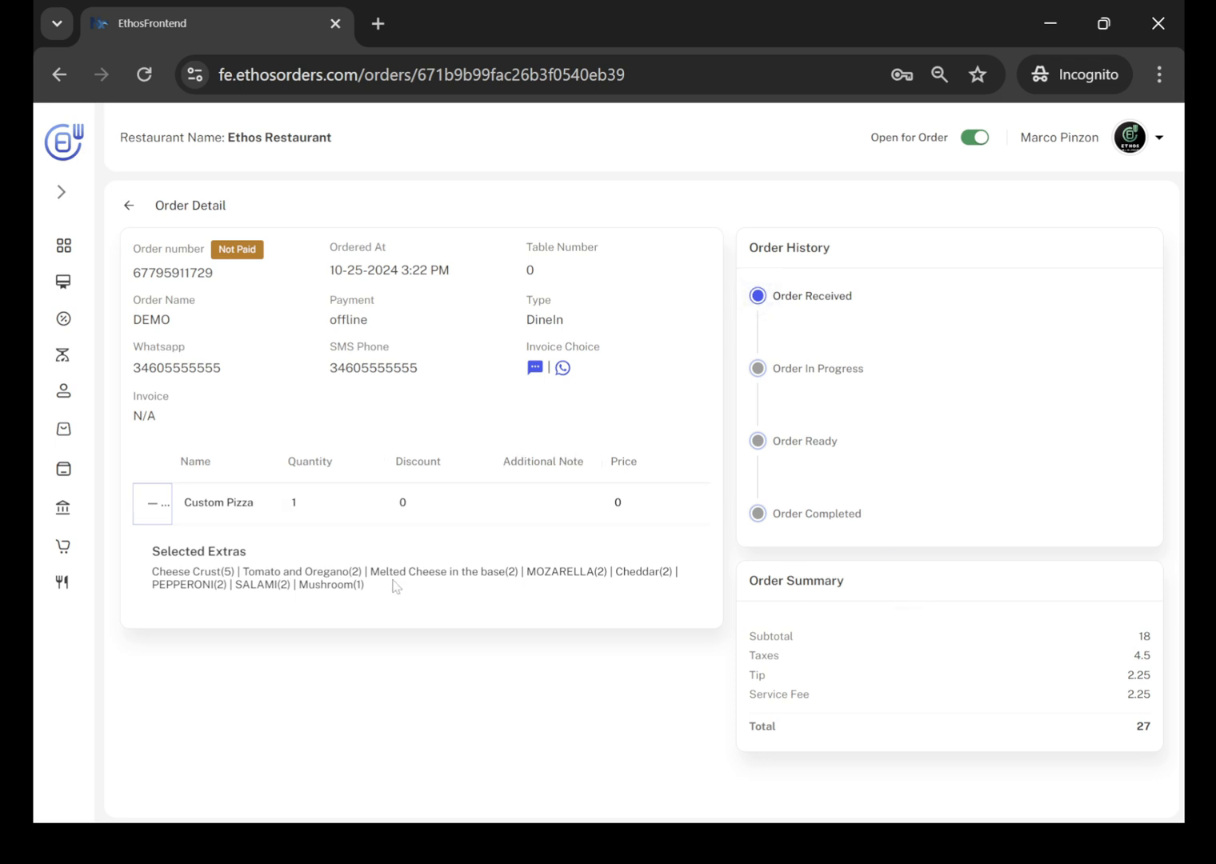
click(126, 209)
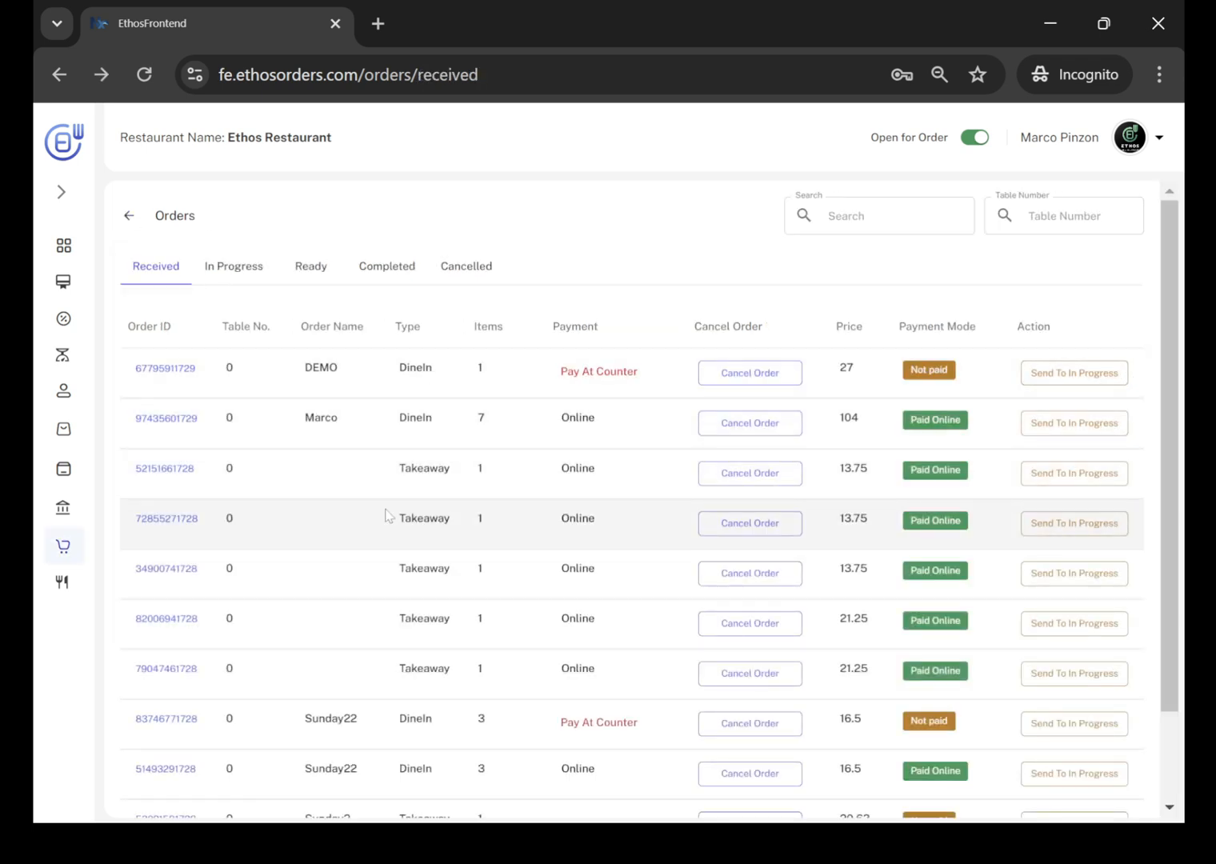
Open the kitchen display, check the DEMO order's items and extras, and view the orders in progress.
click(62, 582)
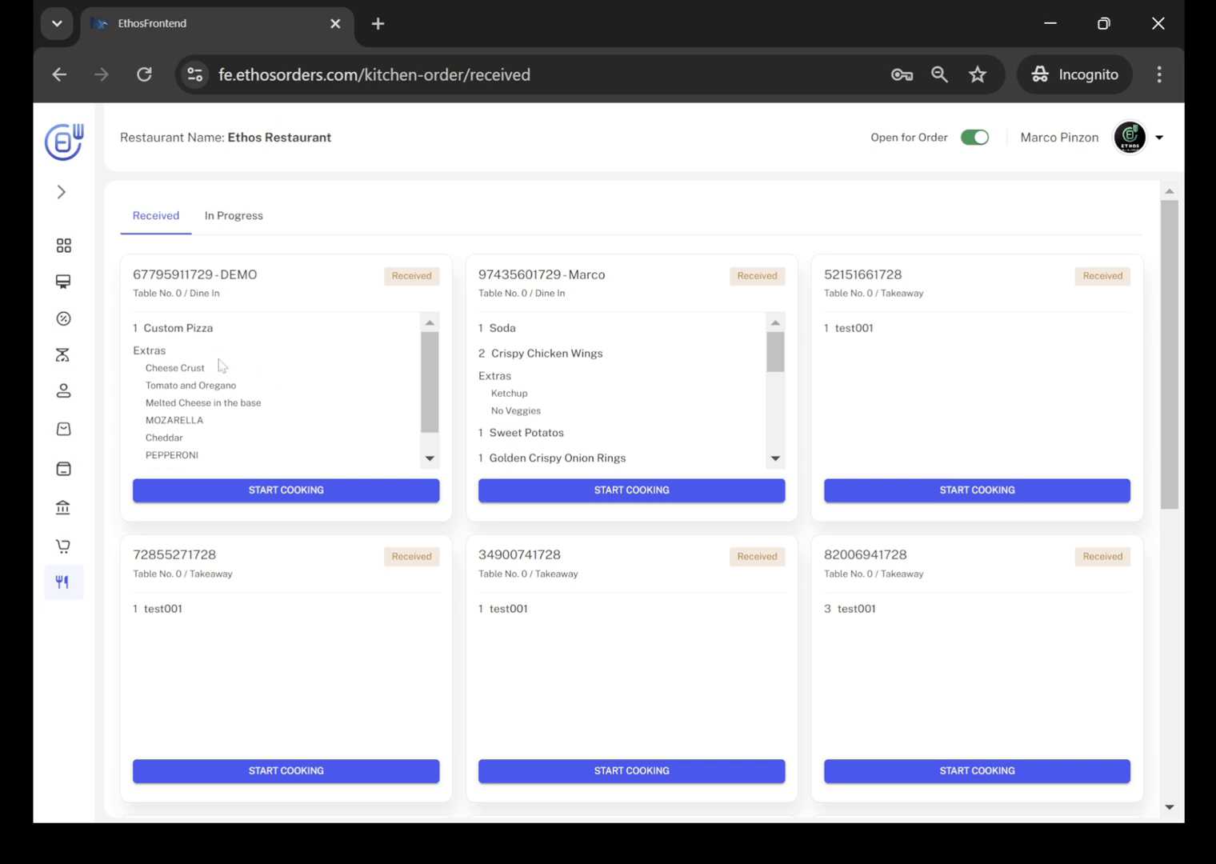
mouse_move(429, 376)
mouse_down()
mouse_move(430, 443)
mouse_move(429, 362)
mouse_up()
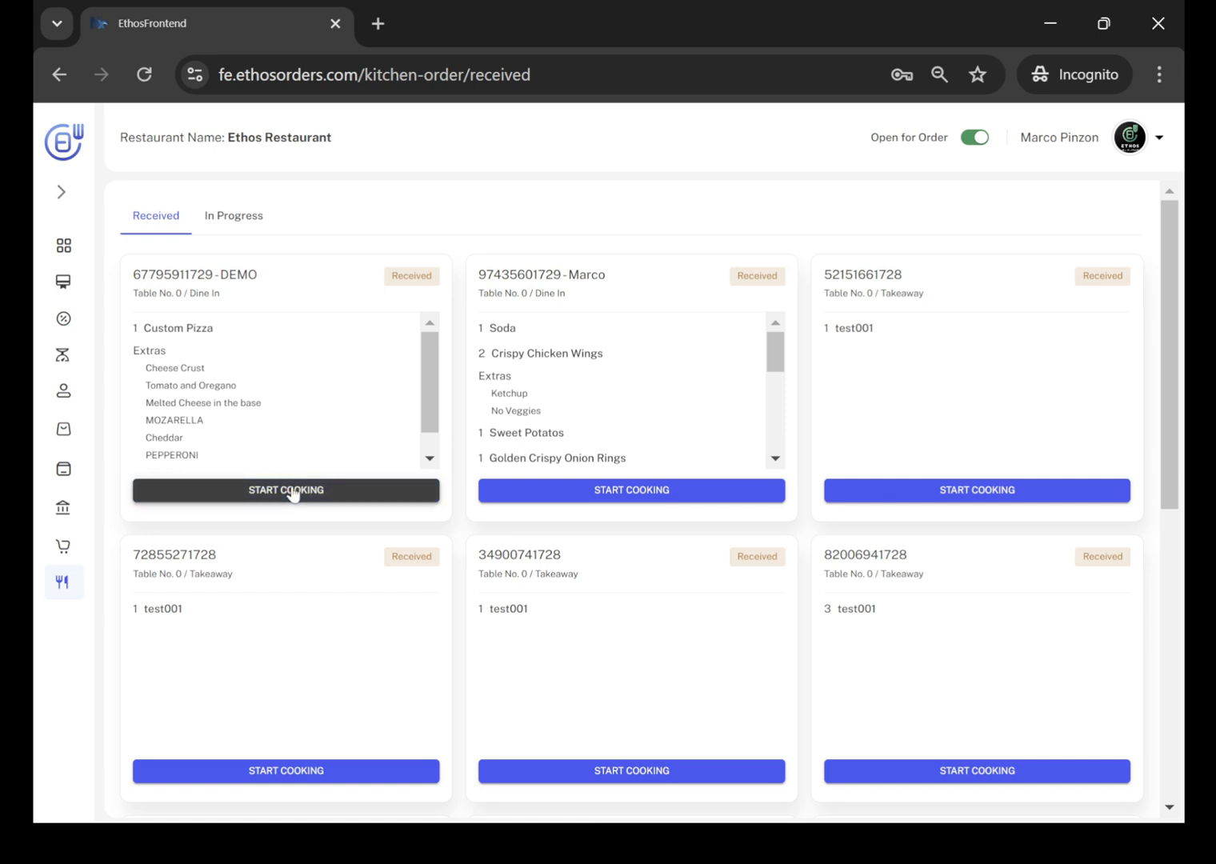
click(220, 230)
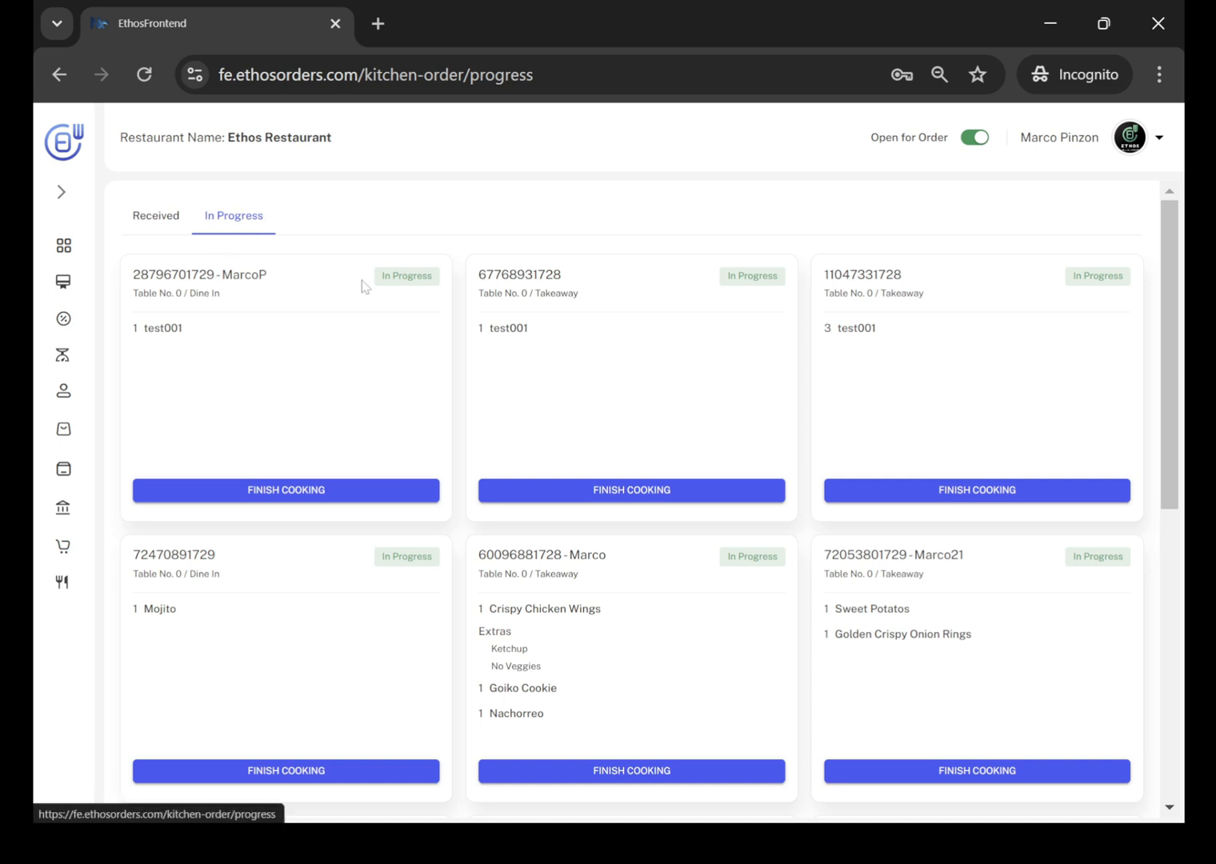
Return to Orders, compare the DEMO order's Custom Pizza extras with the kitchen ticket, and go back to the received list.
click(63, 546)
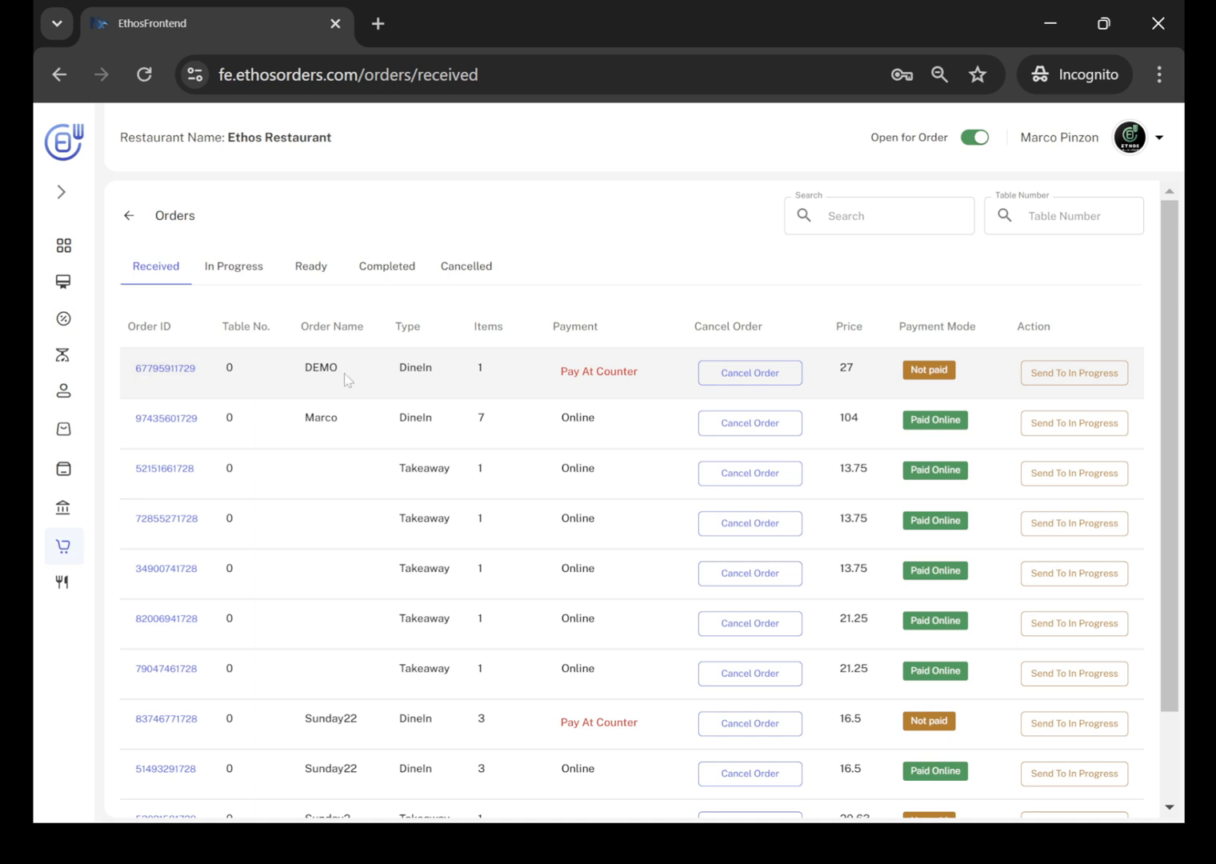
click(178, 385)
click(177, 375)
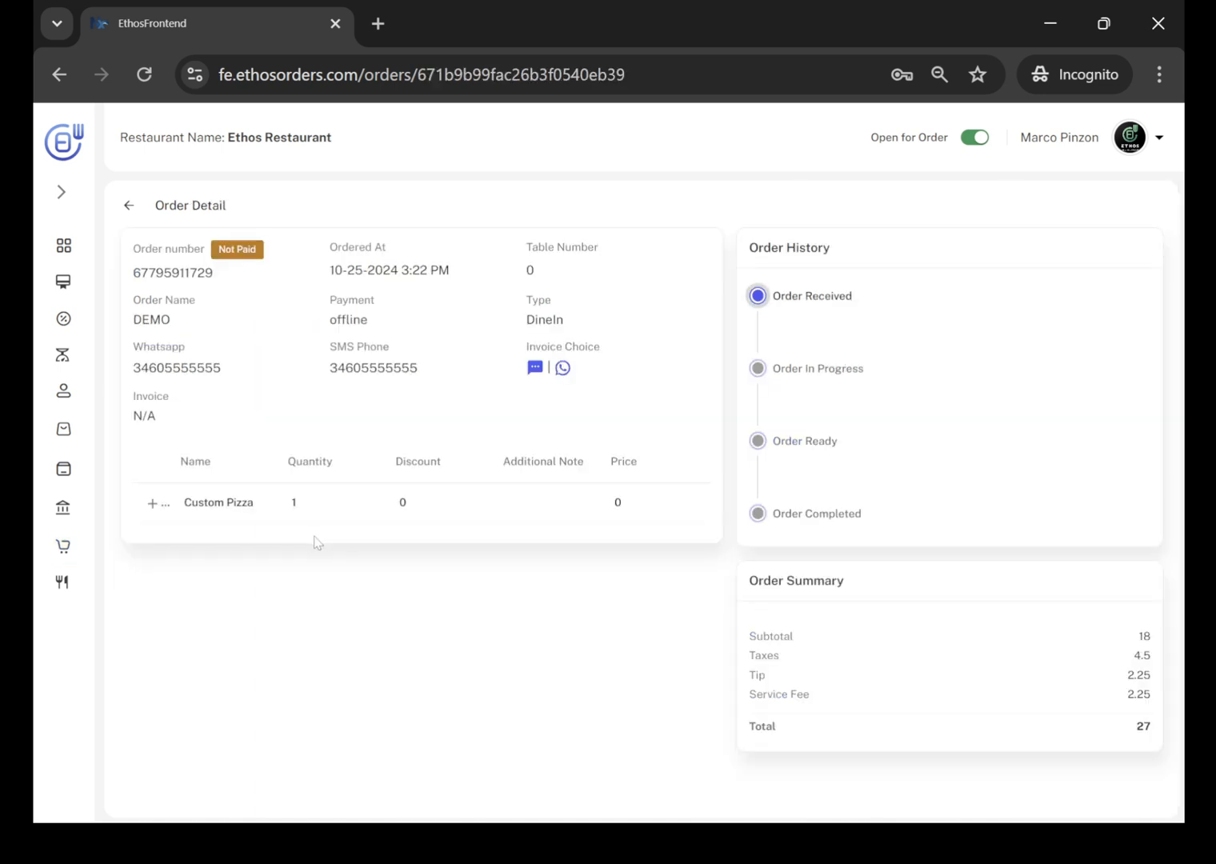
click(156, 506)
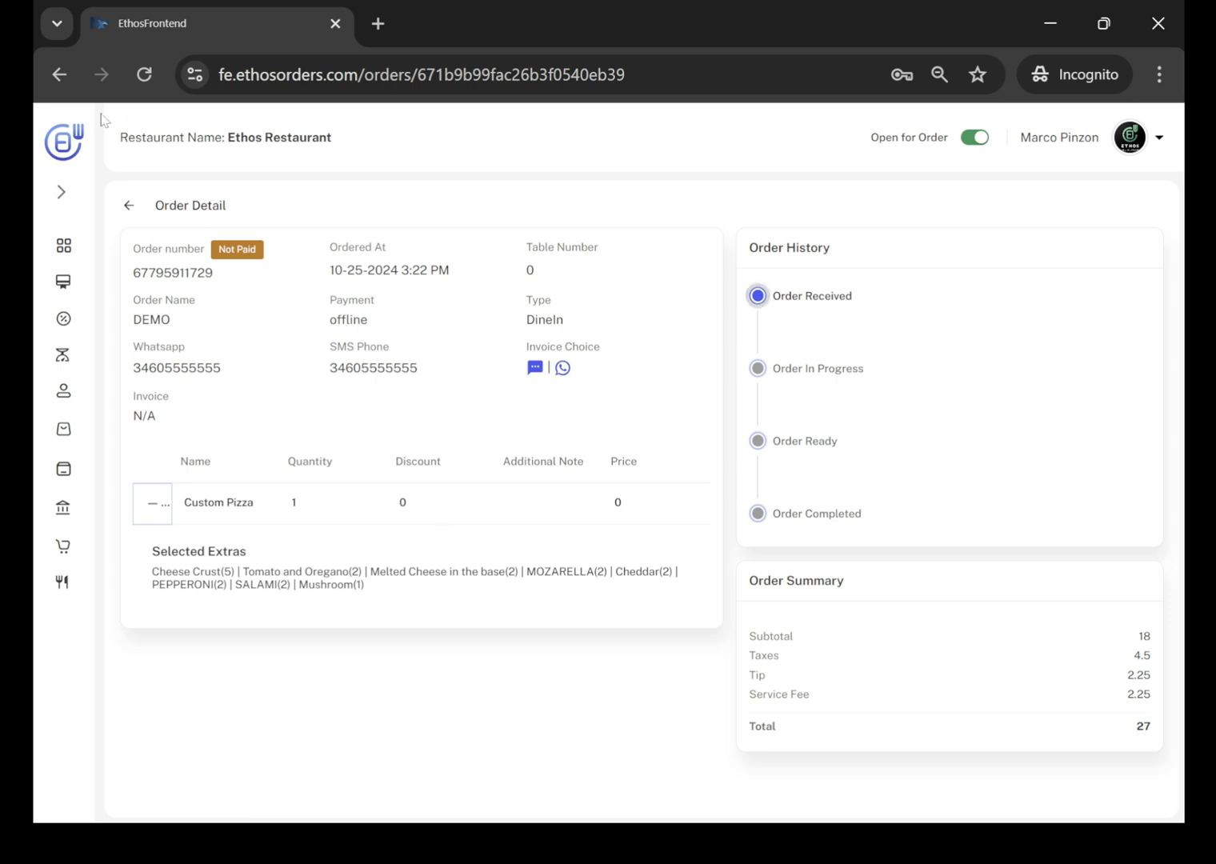
click(127, 208)
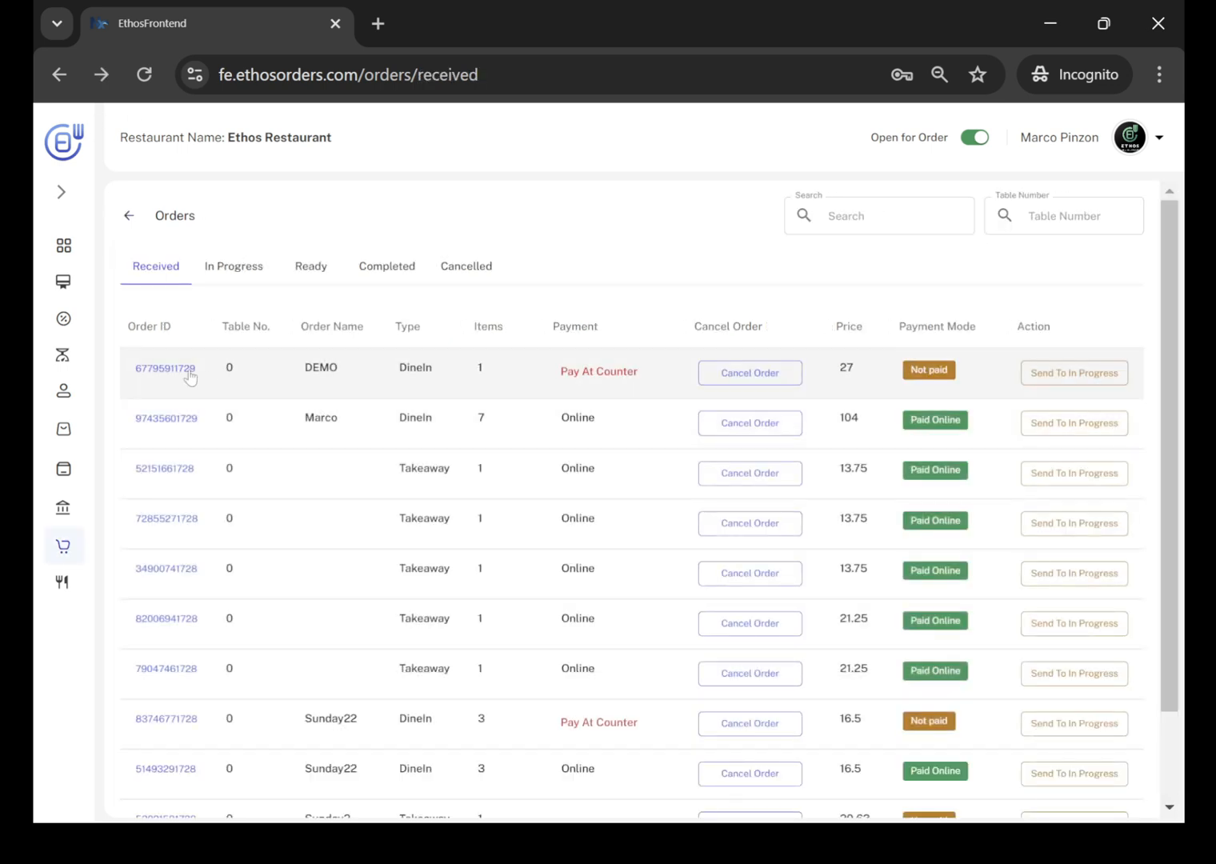
Send the DEMO order to In Progress and check it on the customer order status screen in full screen.
click(1102, 381)
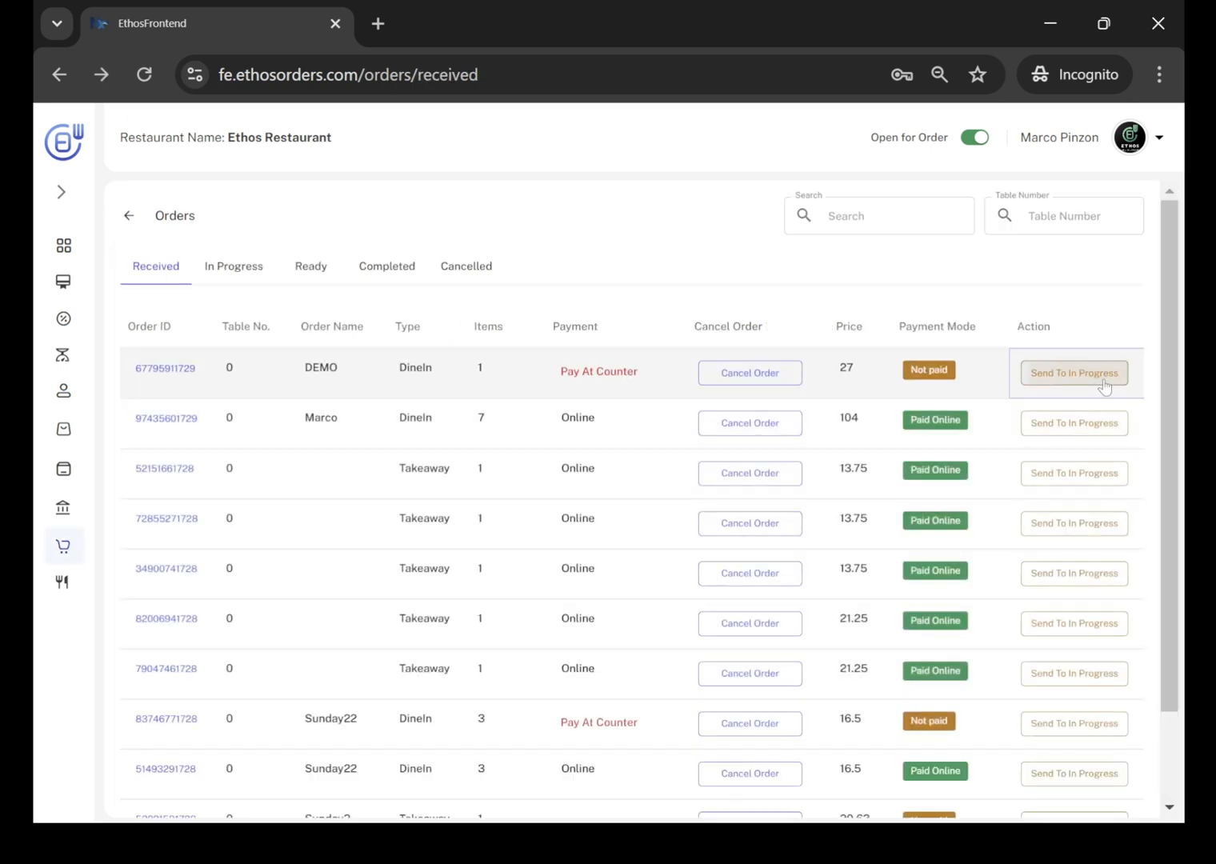
key(alt+Tab)
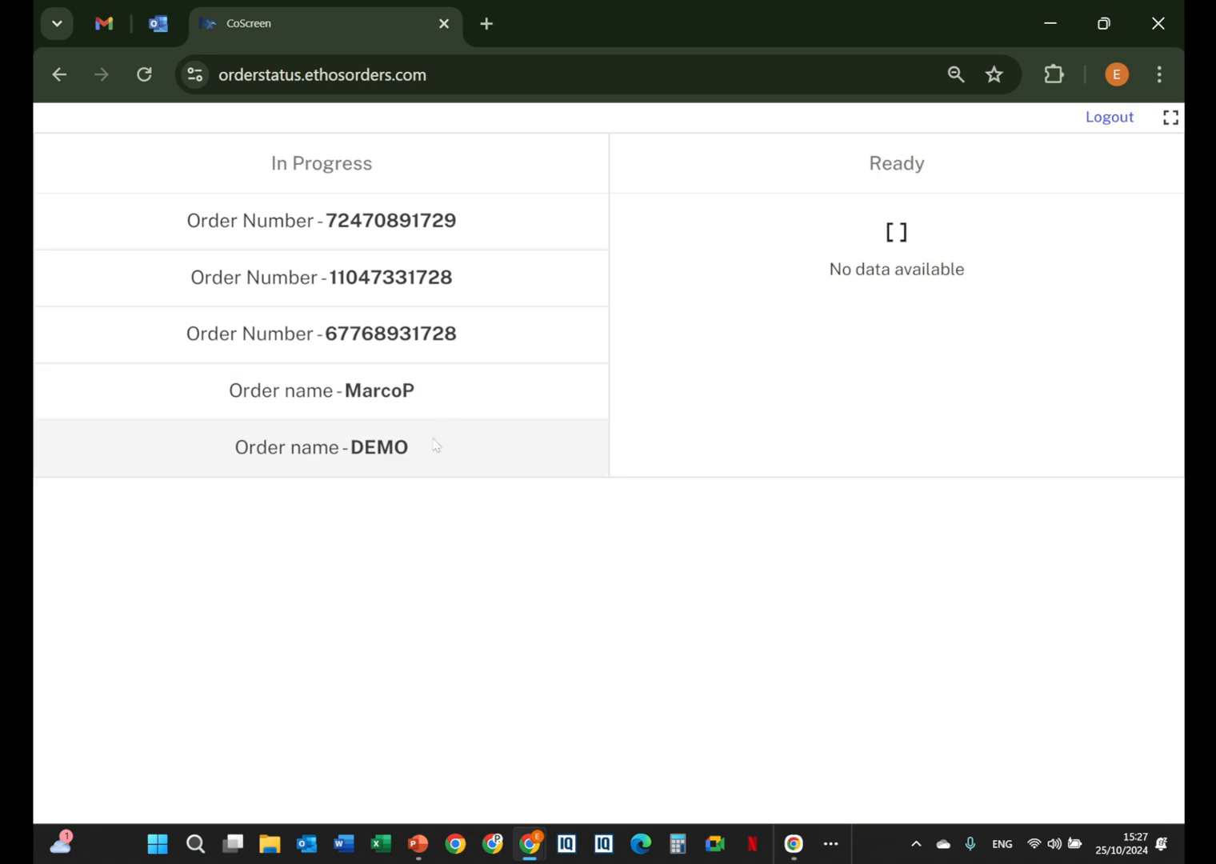
click(1171, 117)
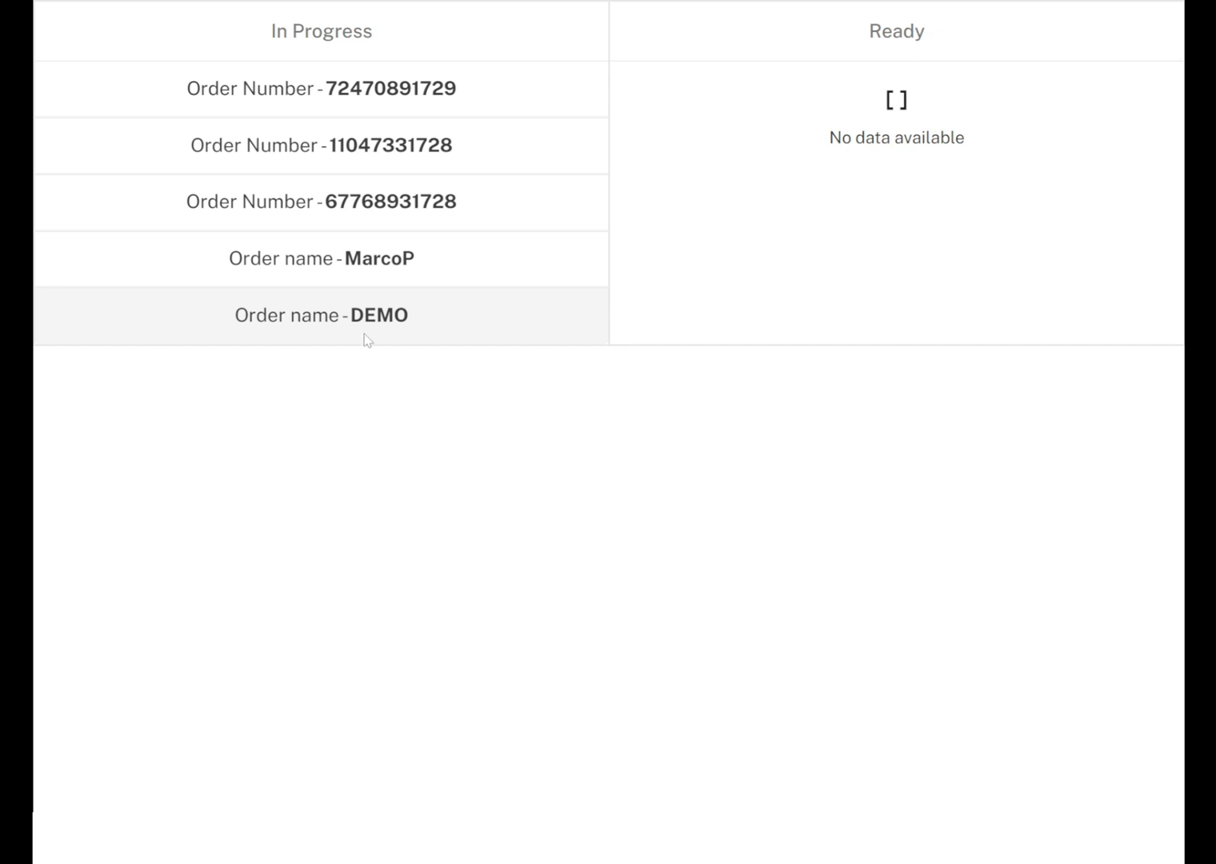
click(462, 342)
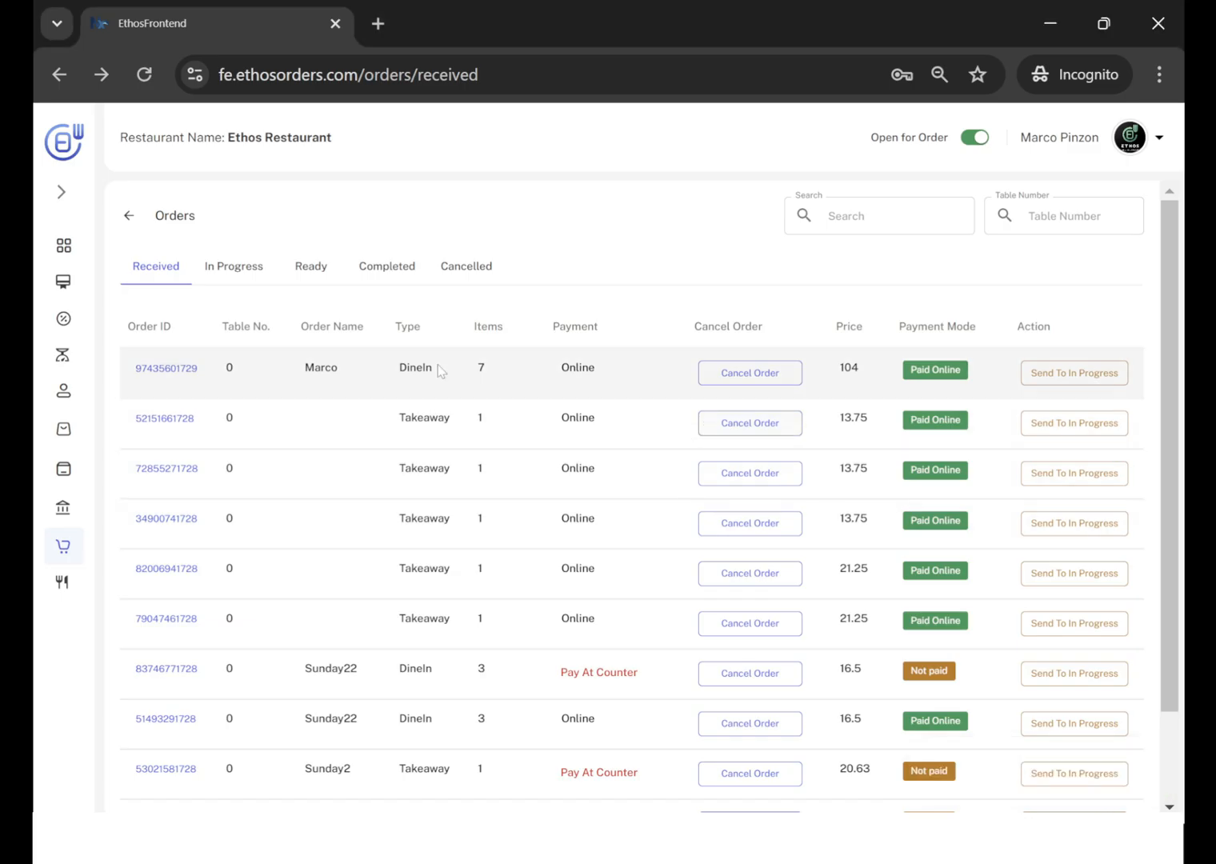
Mark the DEMO order as ready from the in-progress orders, and review the customer's WhatsApp order status messages before minimizing them.
click(238, 272)
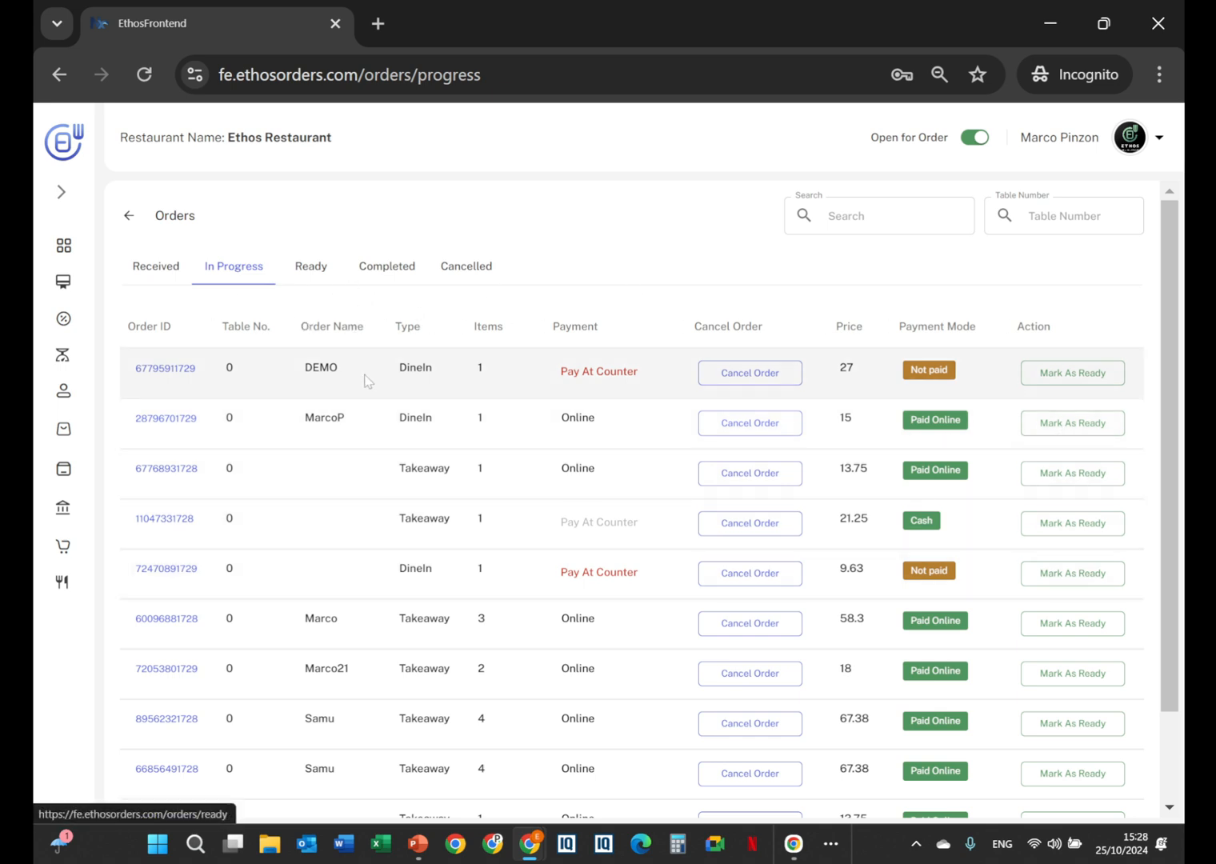
click(1057, 374)
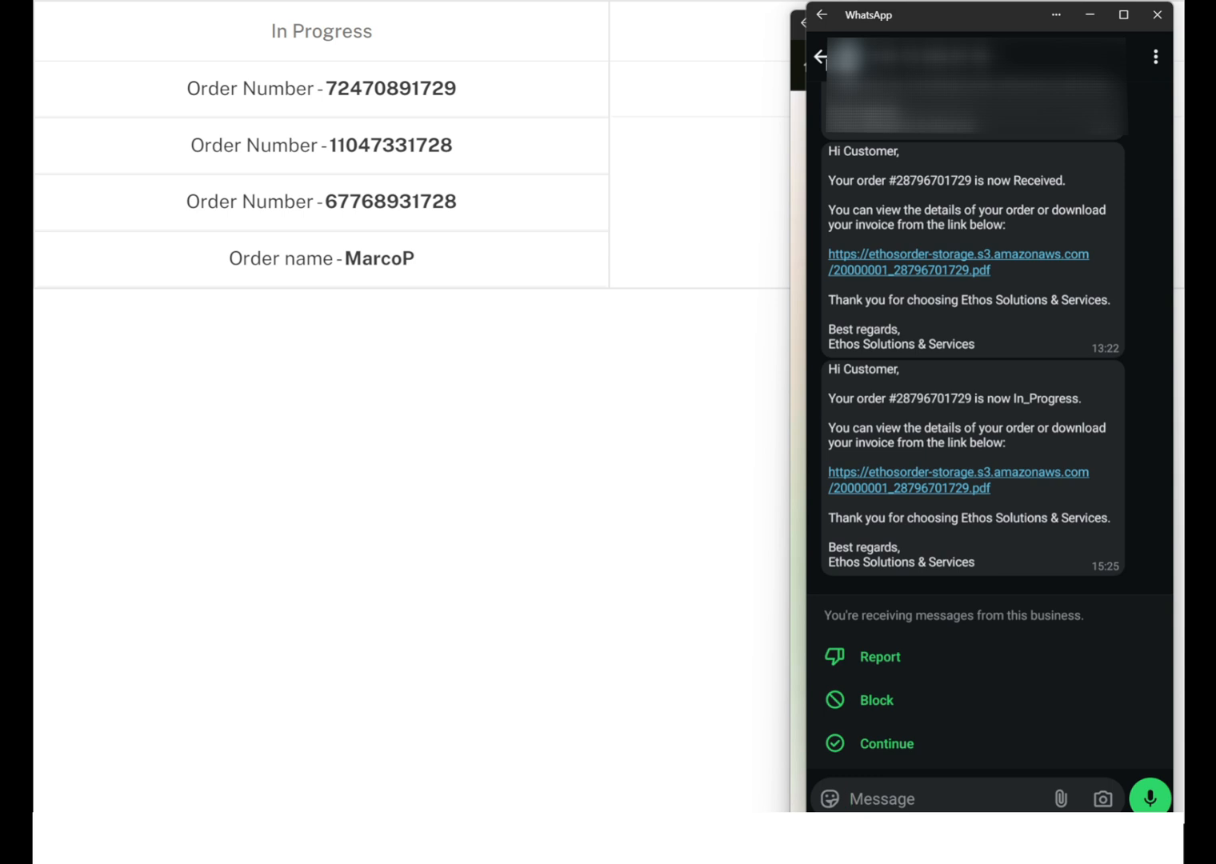
click(1090, 15)
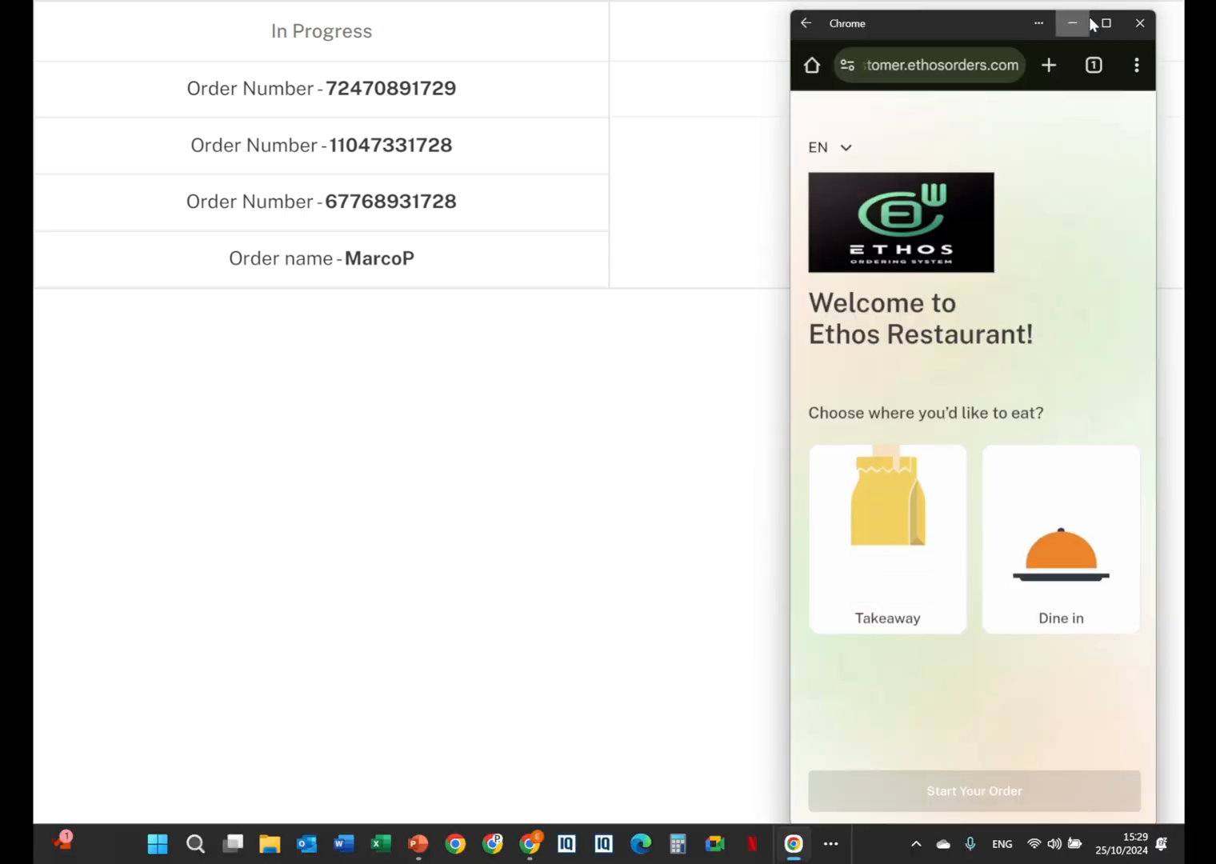
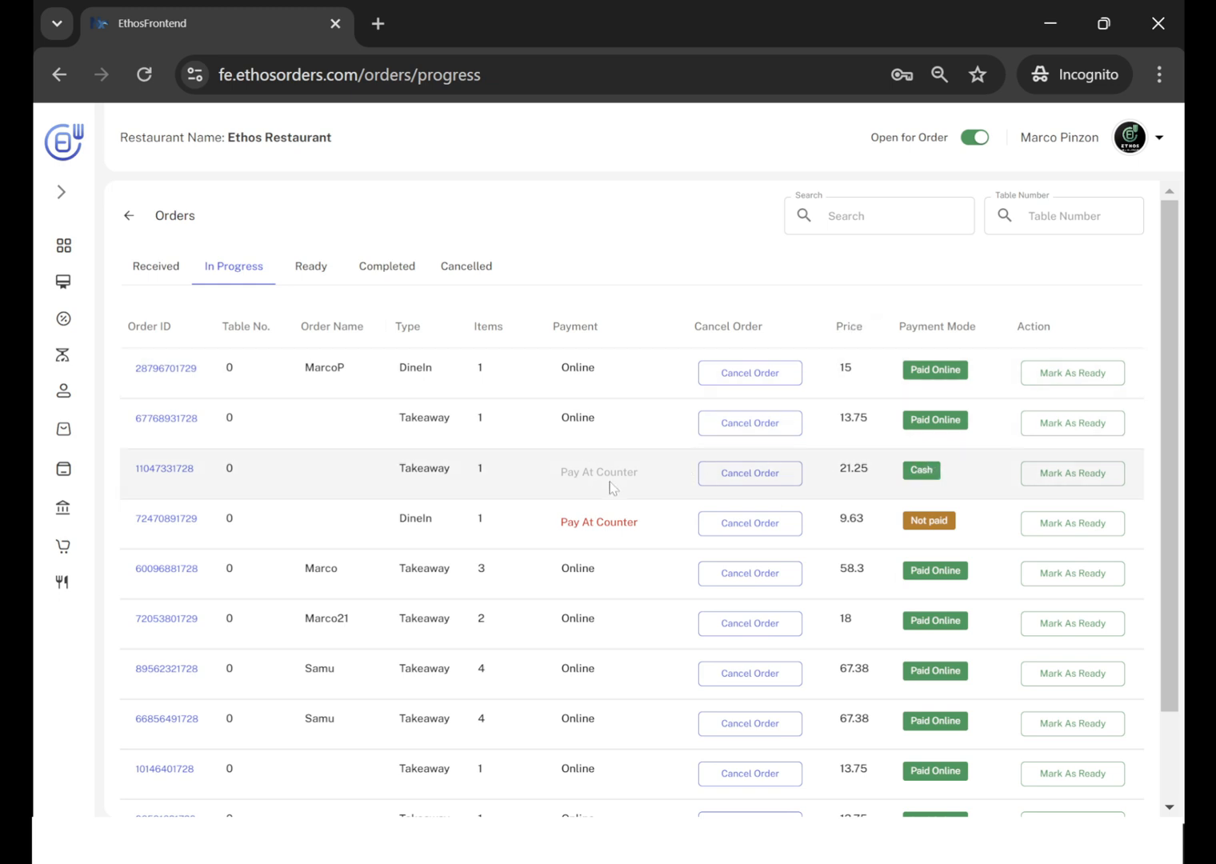
Open the counter payment of the unpaid dine-in Mojito order from the in-progress orders and view its credit/debit card option.
scroll(612, 483, down, 2)
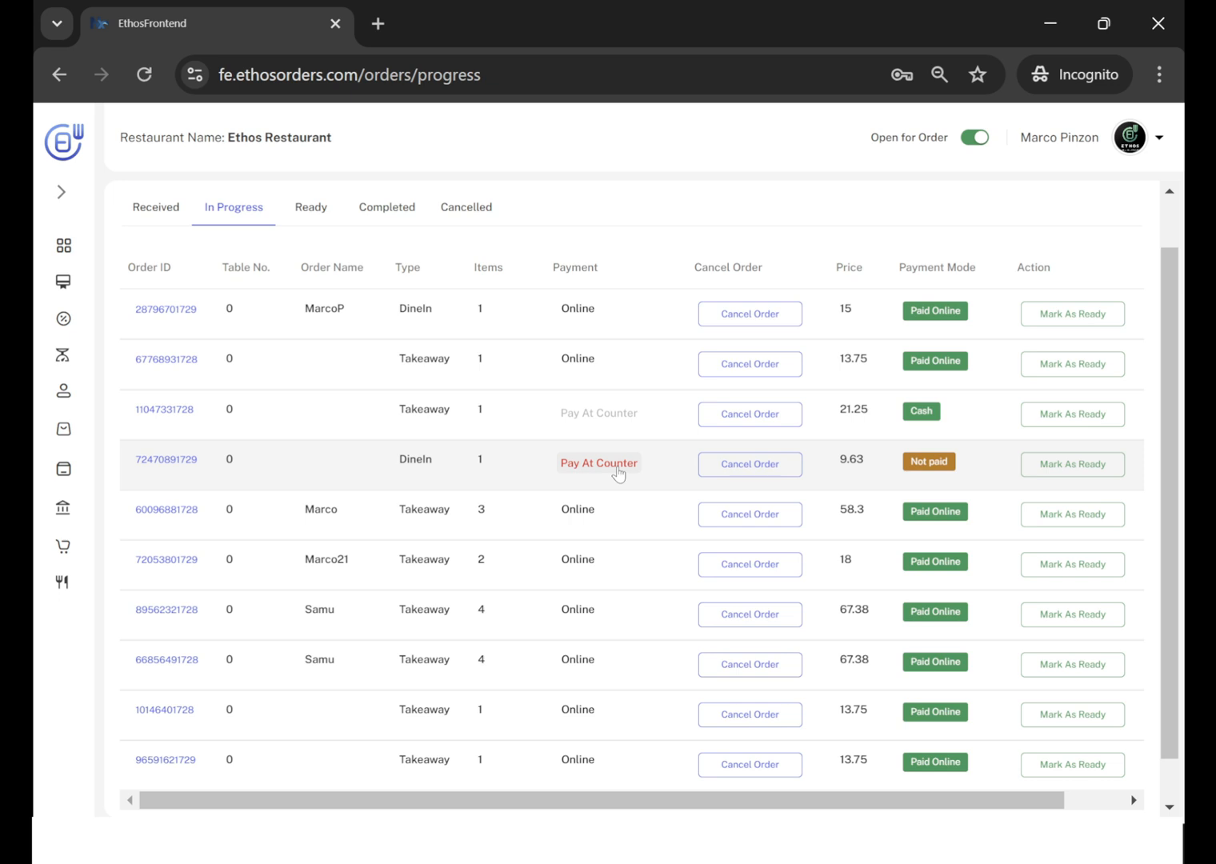
scroll(617, 474, up, 2)
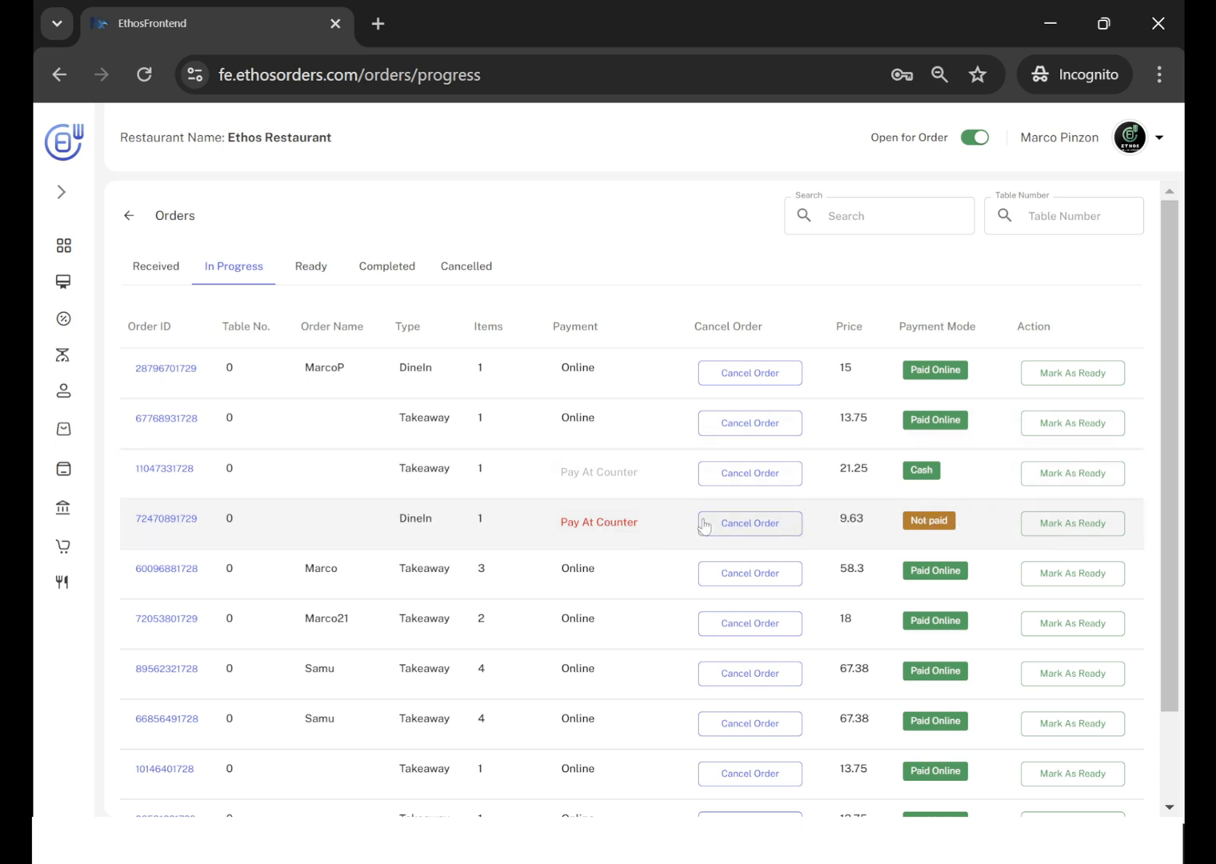
click(609, 524)
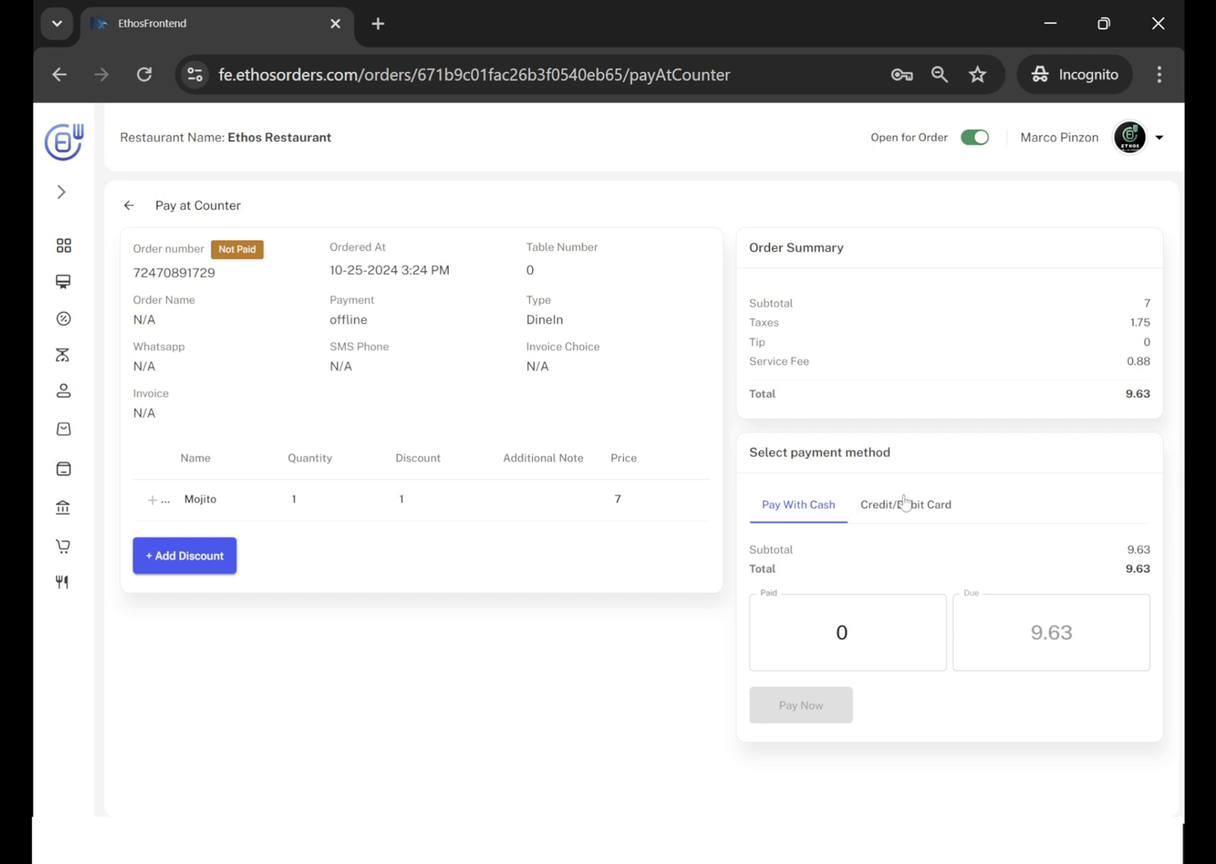
click(935, 506)
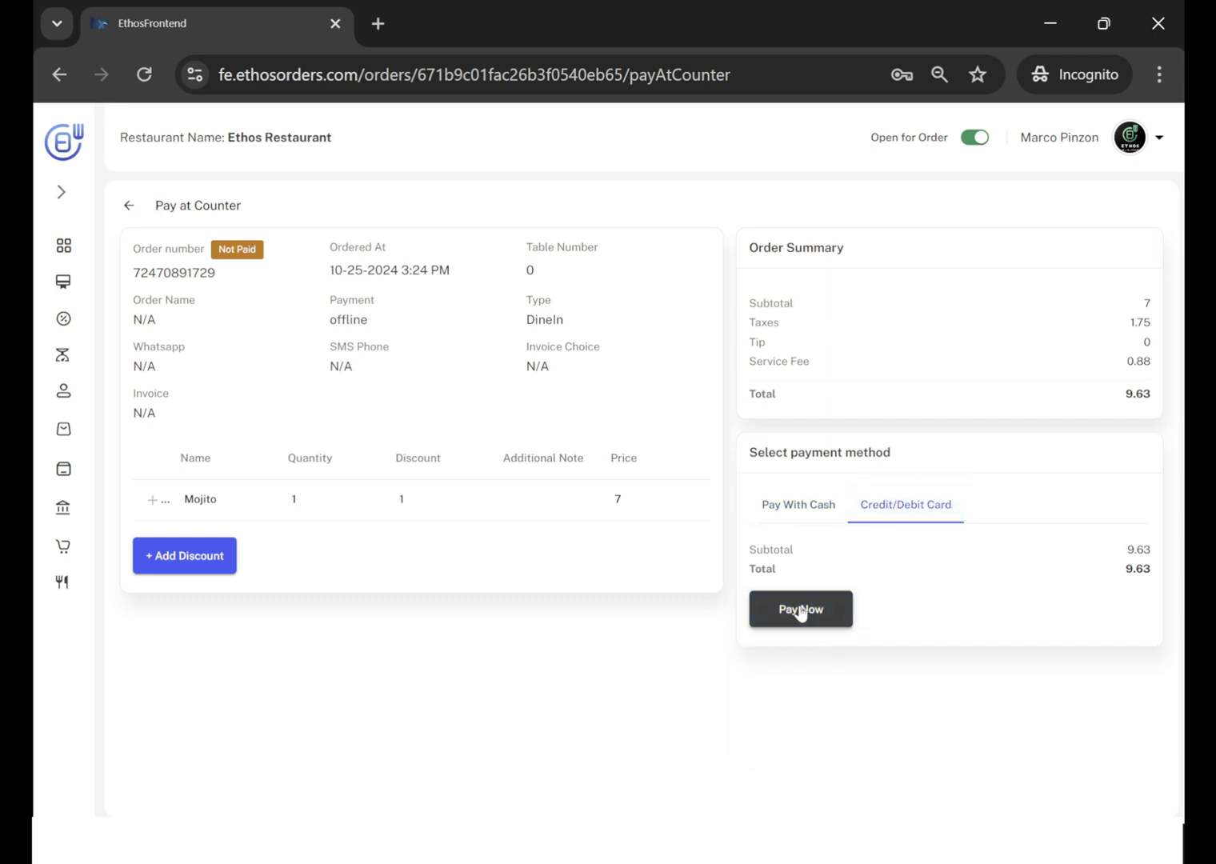
Pay the Mojito order with cash, entering 20 as the amount paid.
click(797, 513)
click(848, 634)
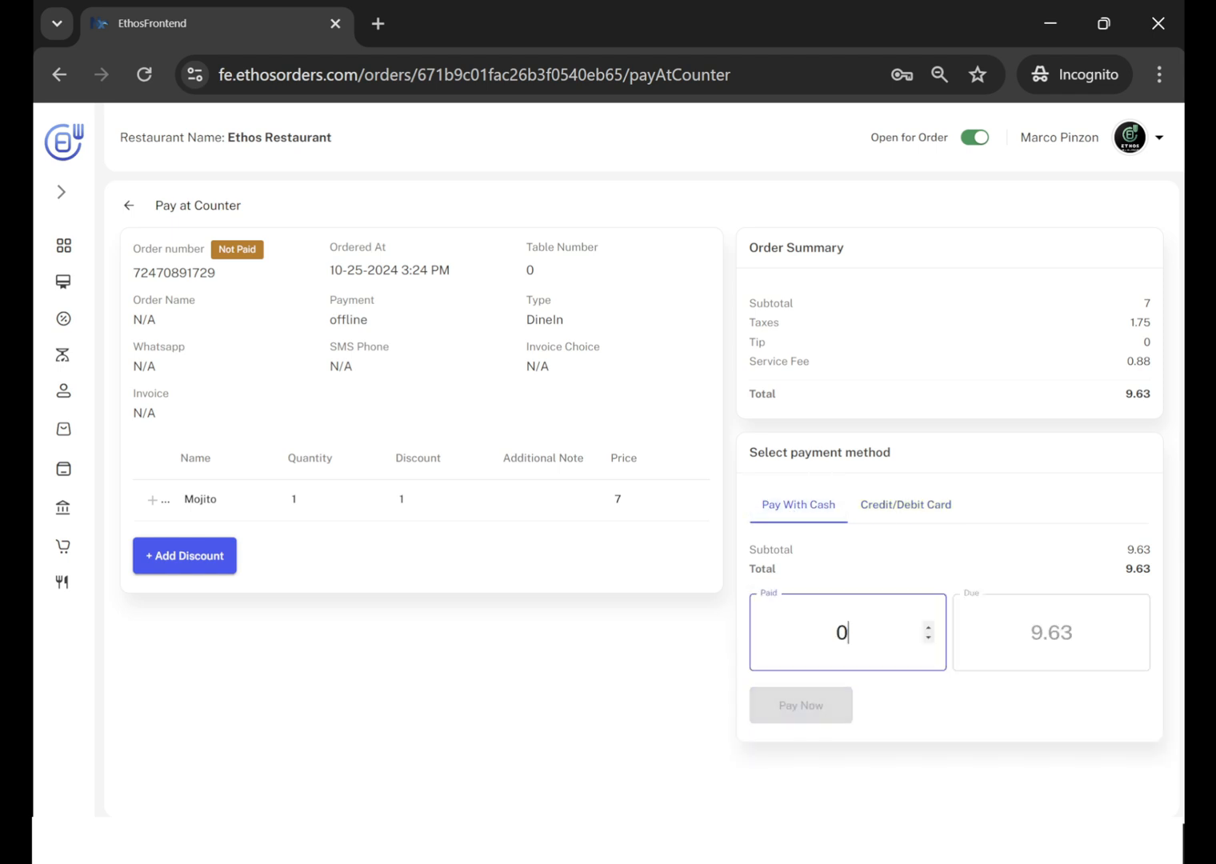
double_click(848, 634)
text(20)
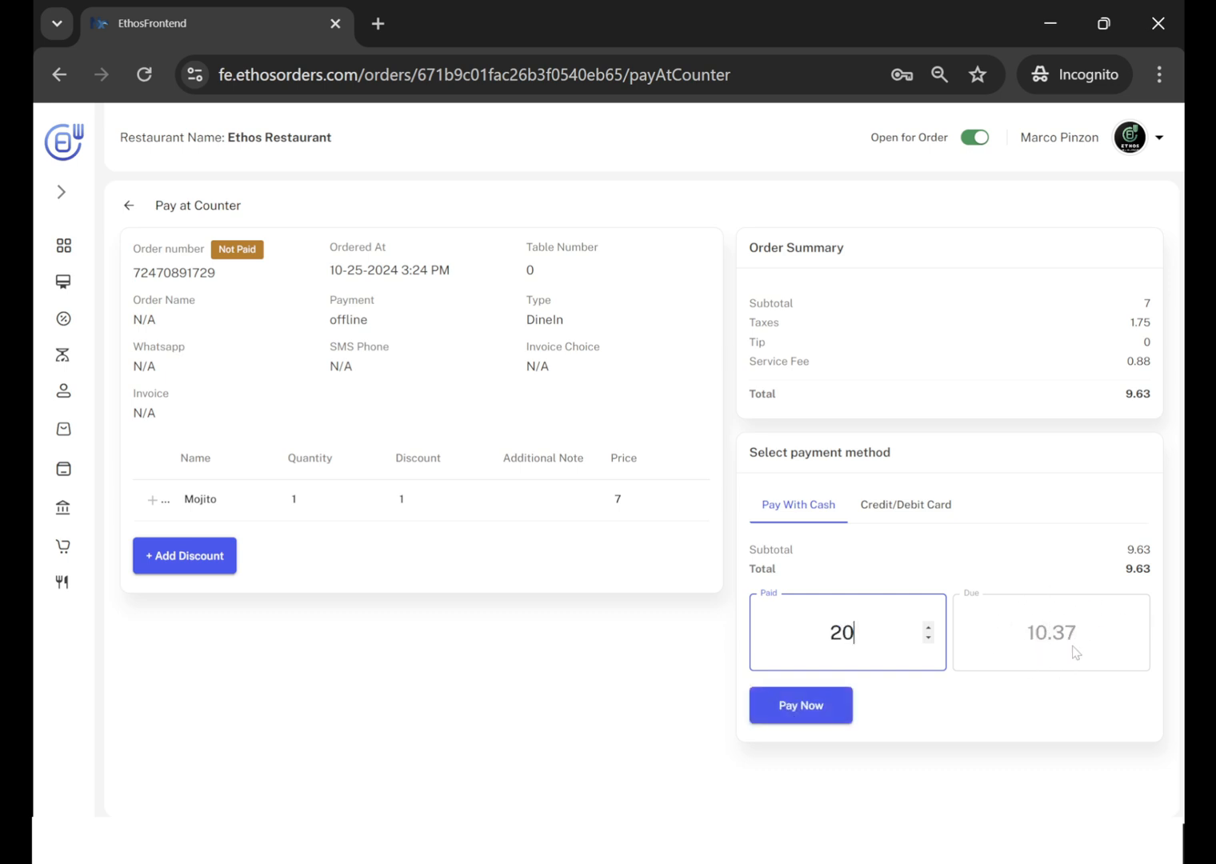
click(802, 702)
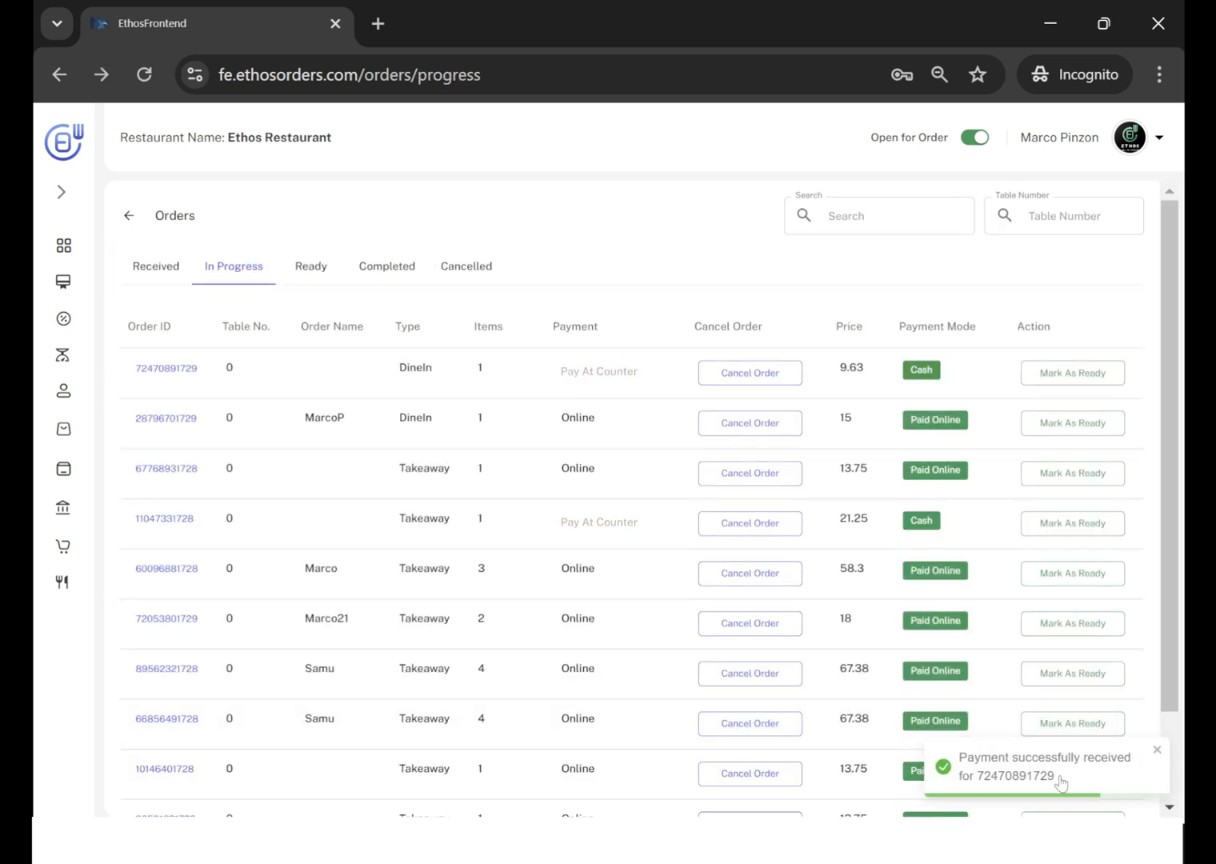
Find the unpaid two-item dine-in order on the second page of in-progress orders and open its counter payment.
scroll(843, 580, down, 3)
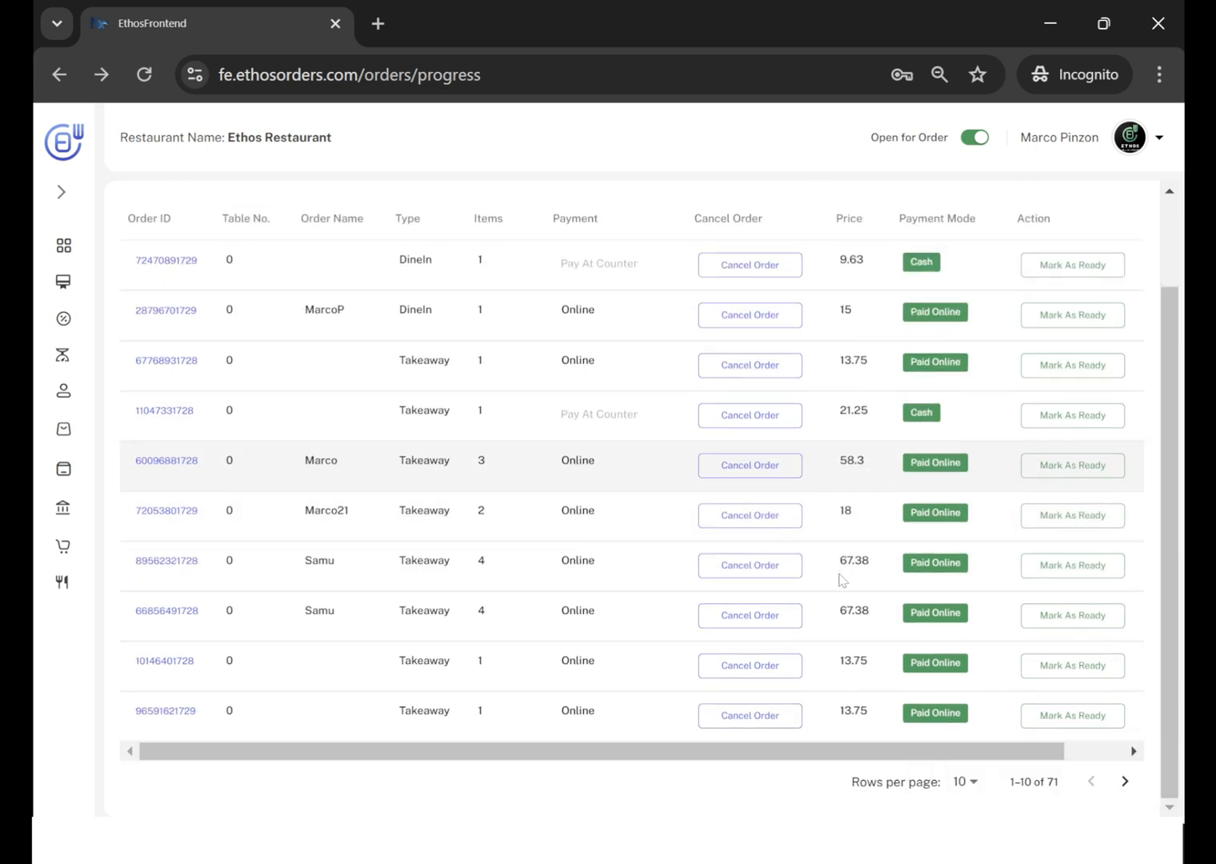
scroll(842, 581, up, 3)
scroll(734, 576, down, 3)
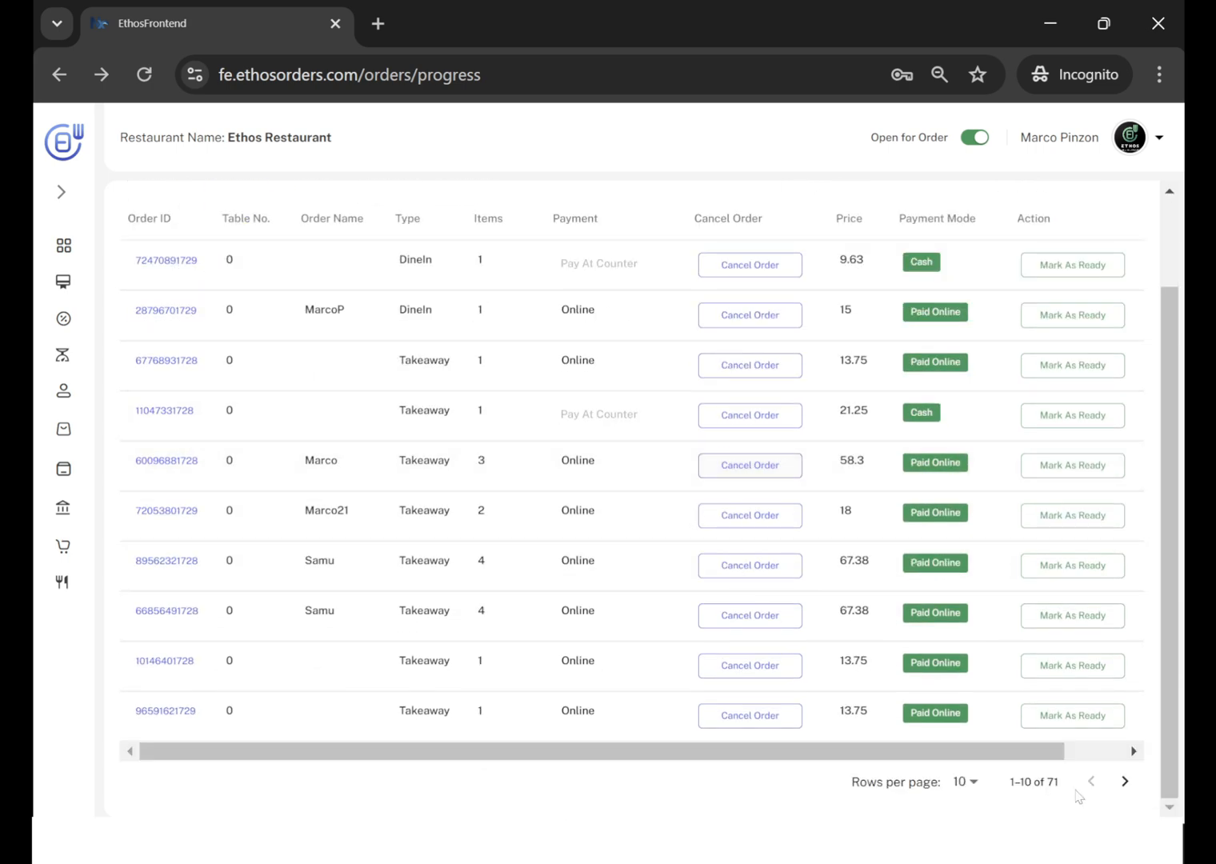
click(1125, 782)
scroll(1010, 614, down, 3)
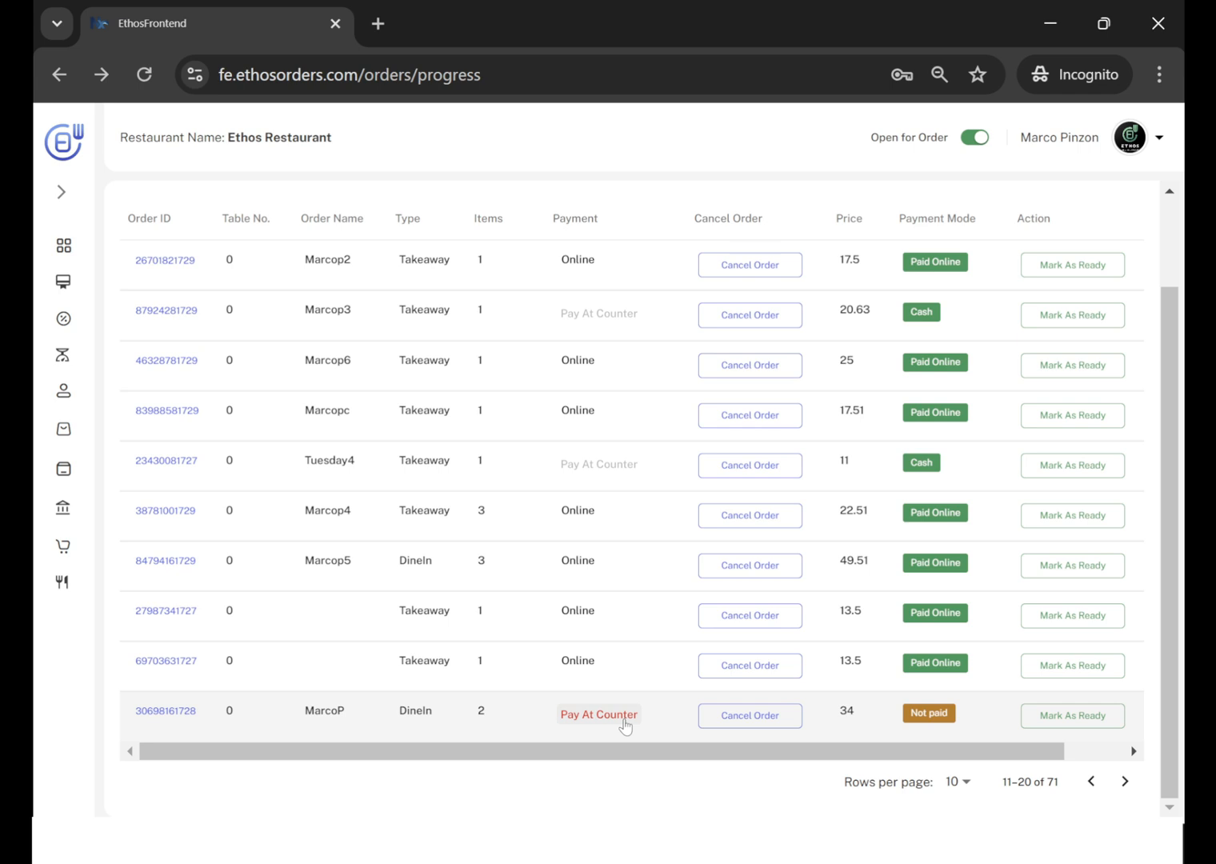
click(600, 715)
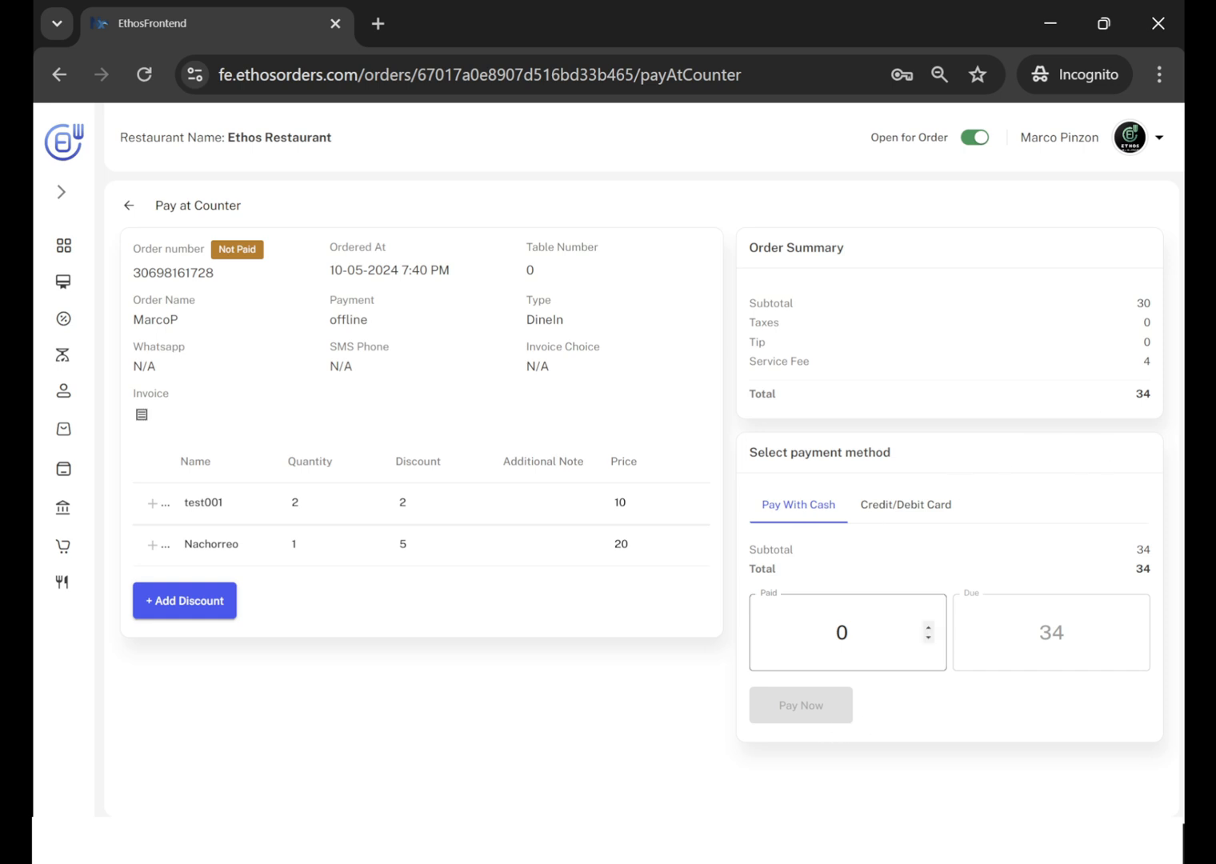
Enter 40 as the cash paid for this order, and pay the DEMO52 takeaway order by credit/debit card.
double_click(842, 632)
text(40)
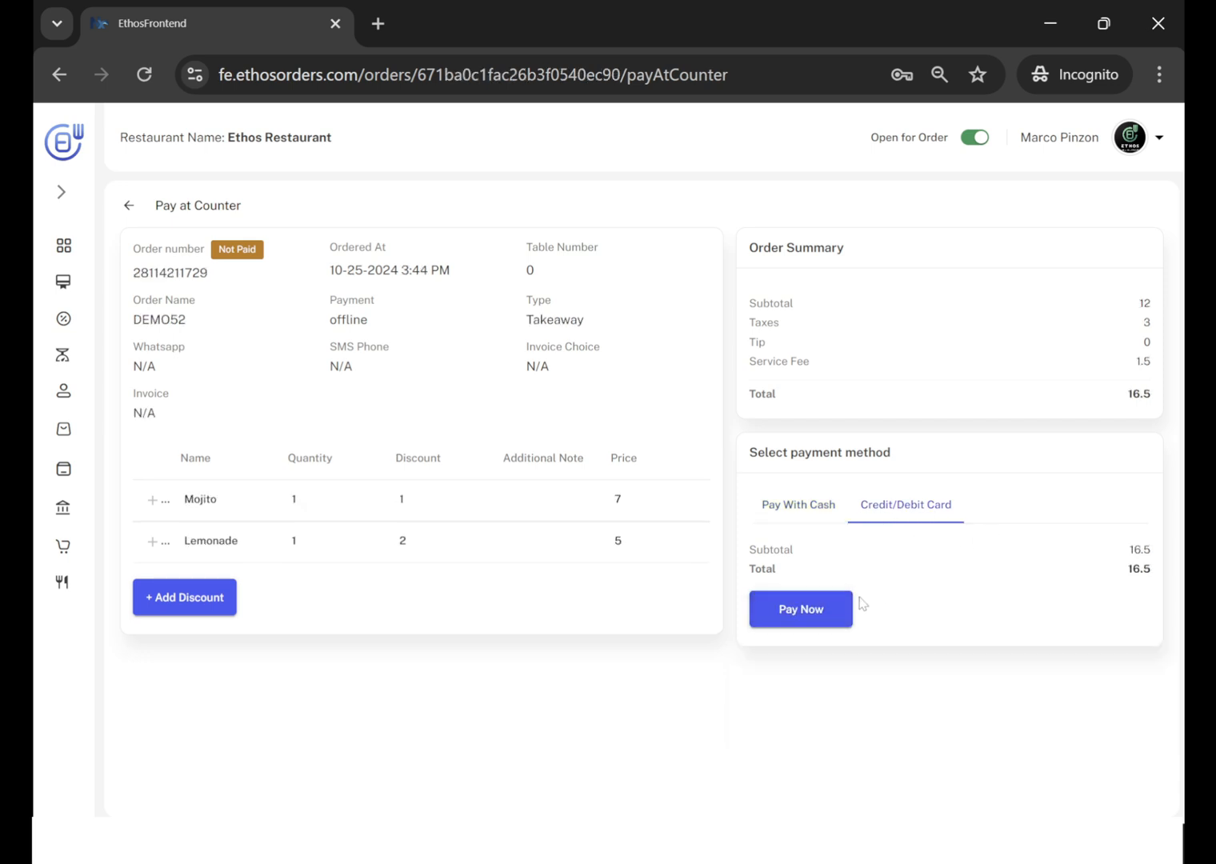
click(824, 612)
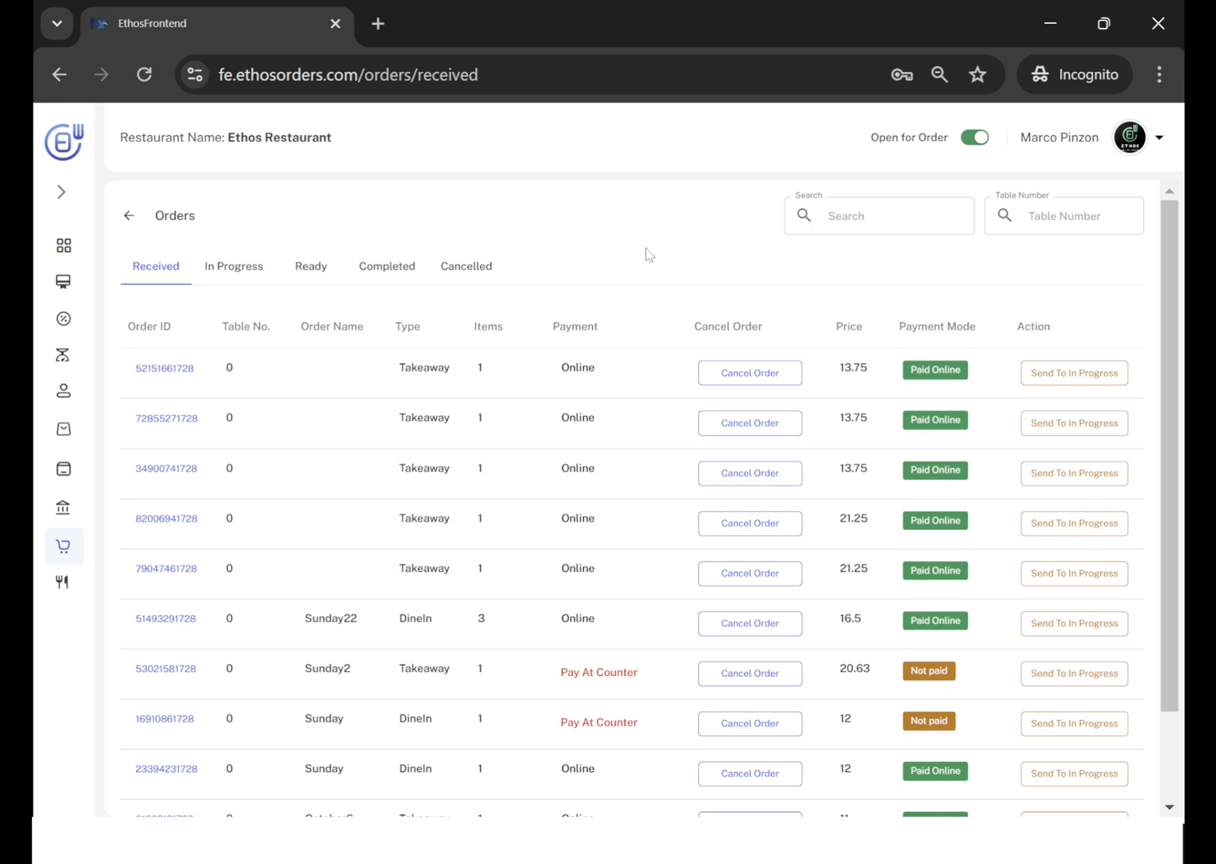
Go to the cashier reports and open the report of the fifth cashier in the active list.
mouse_move(73, 516)
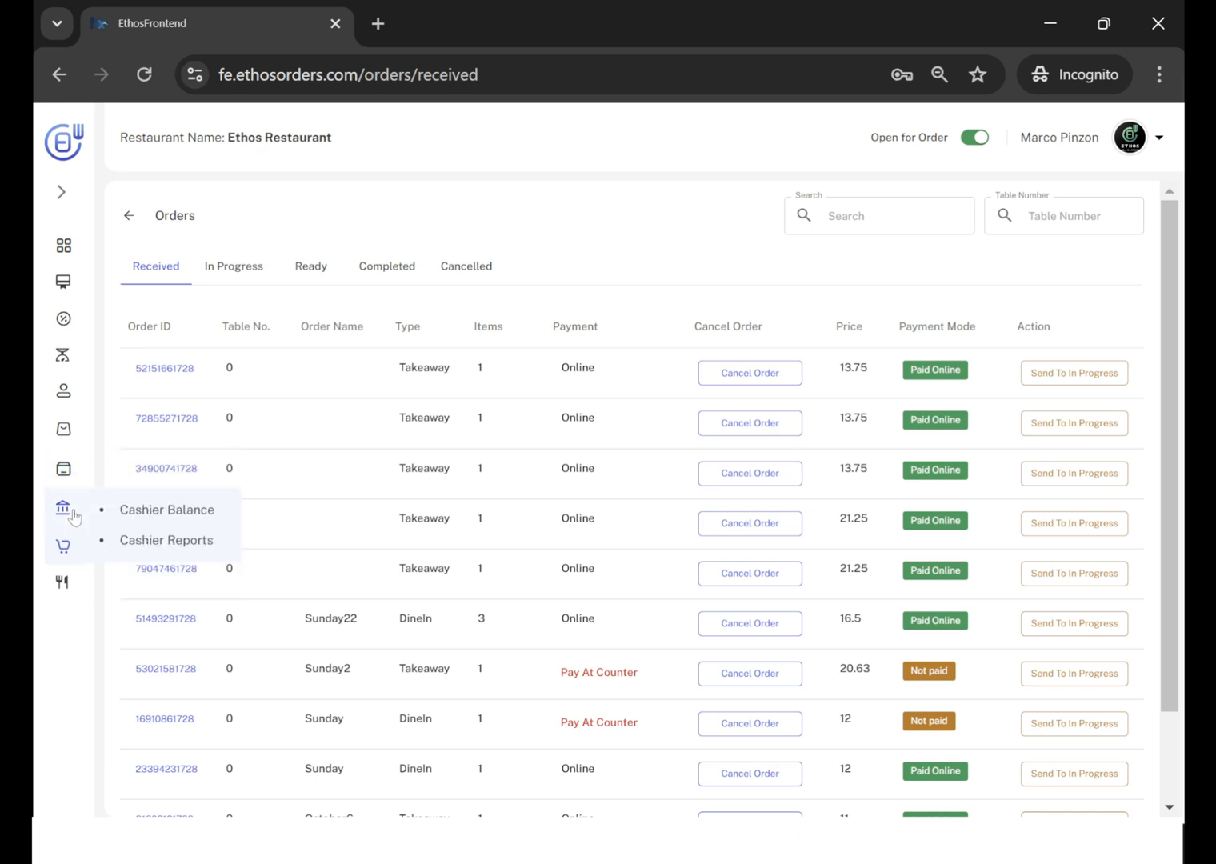
click(183, 542)
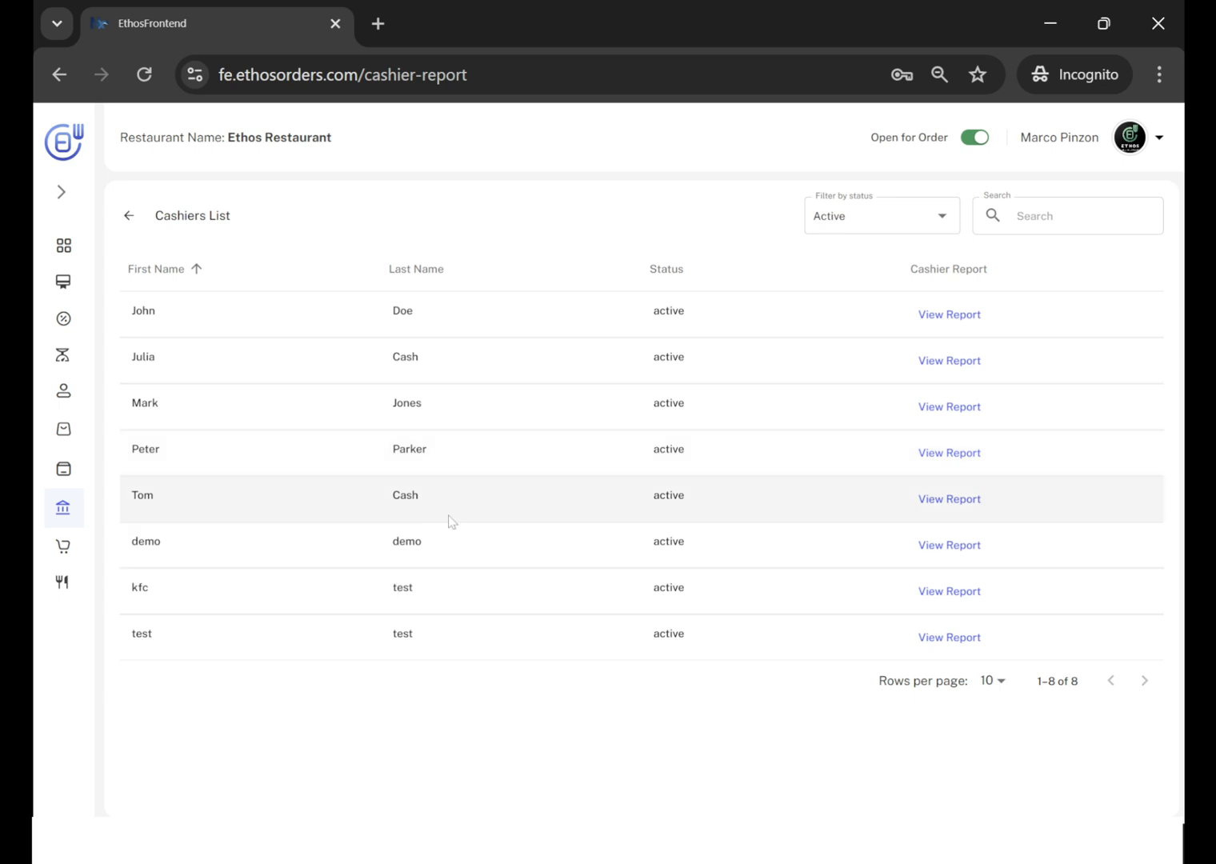
click(958, 500)
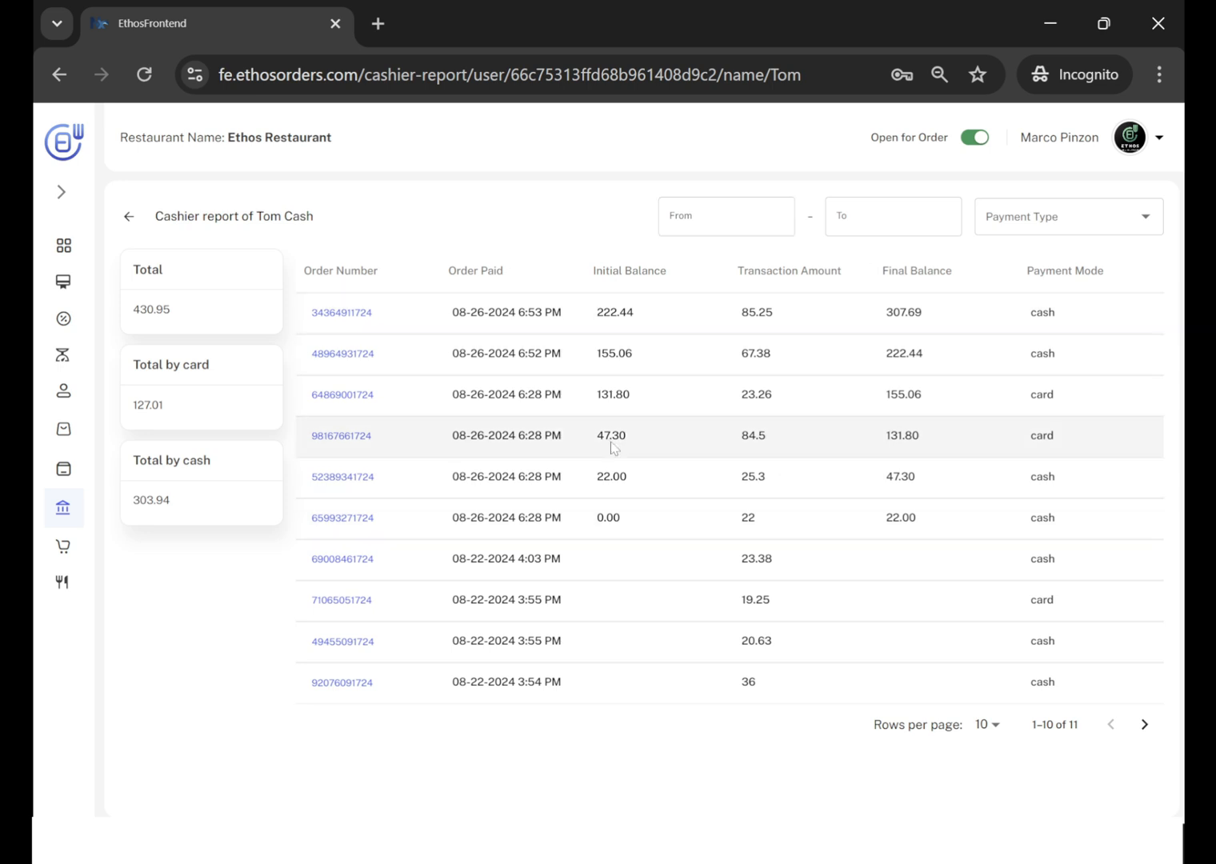
Set the start of the cashier report's date range to 08/26/2024 12:00 AM.
click(704, 215)
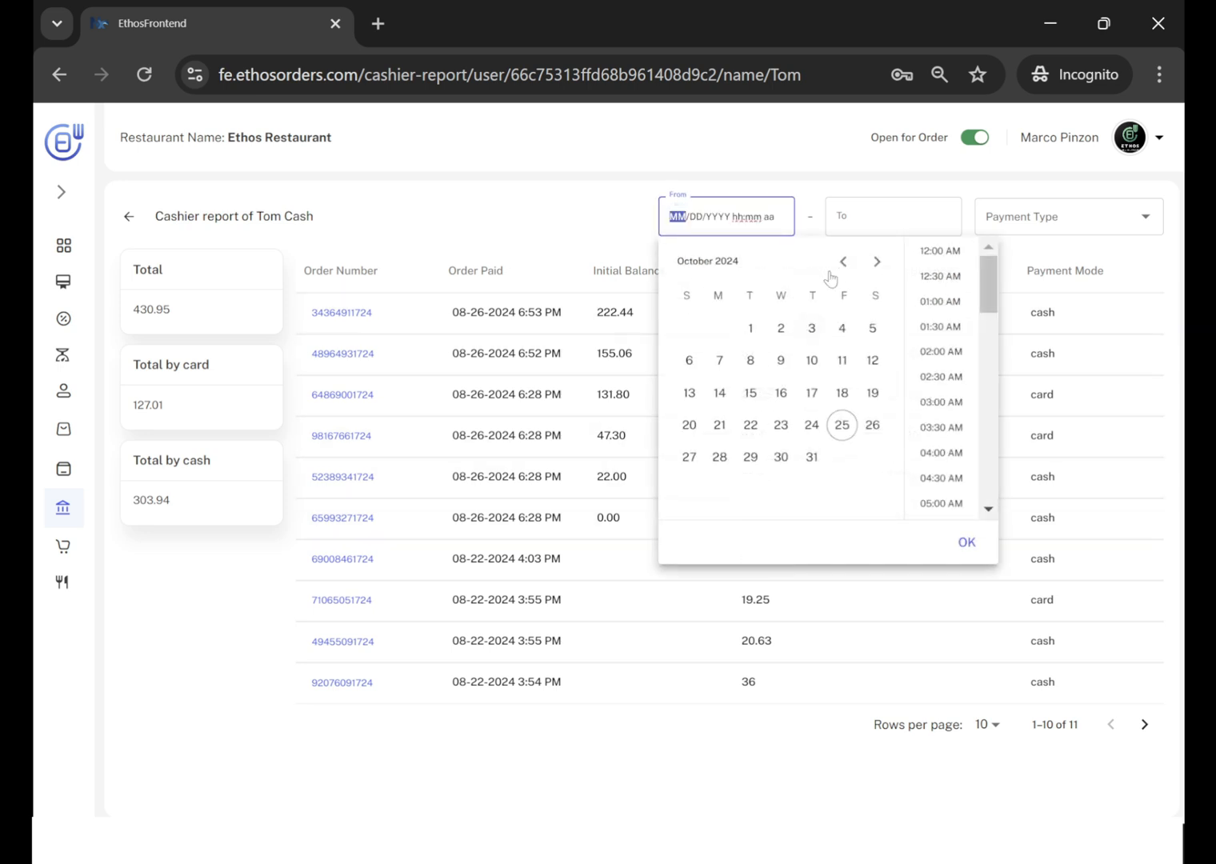
click(843, 262)
click(843, 262)
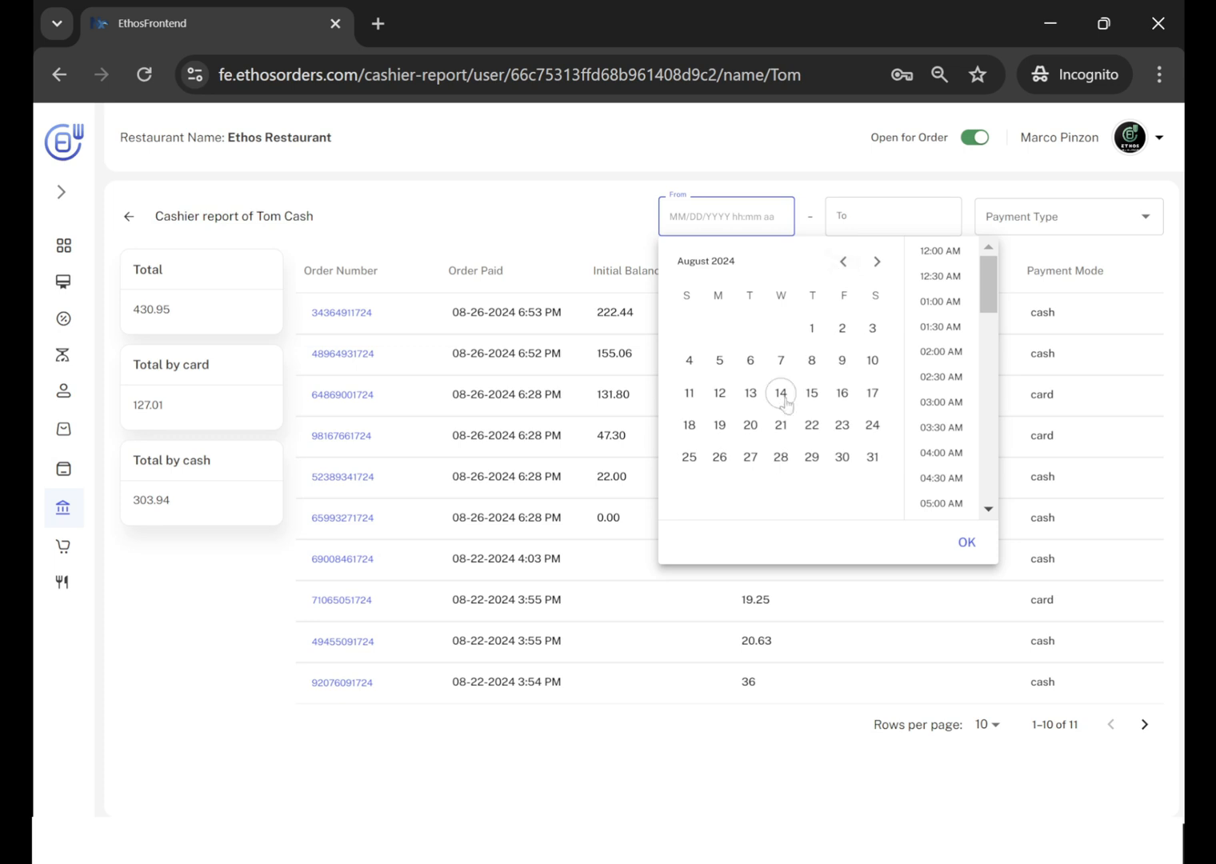
click(719, 457)
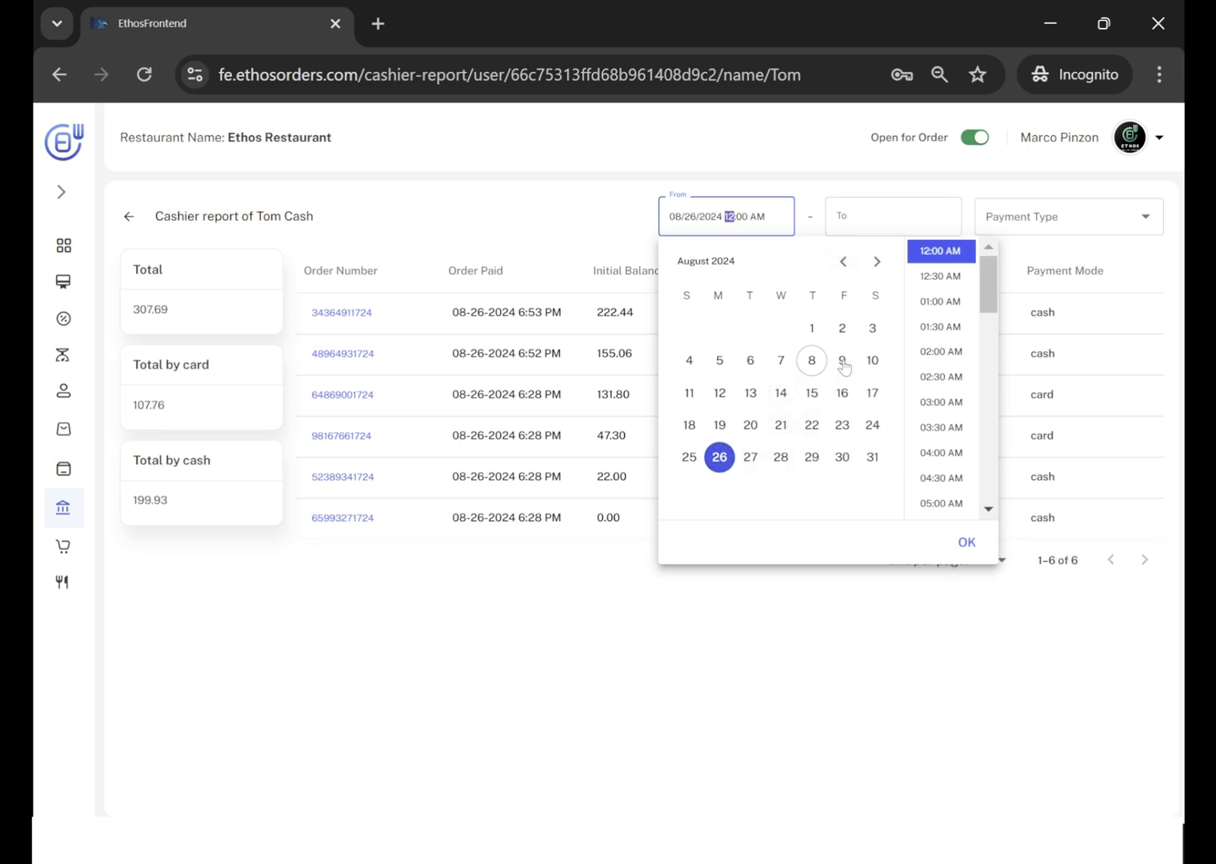
click(966, 541)
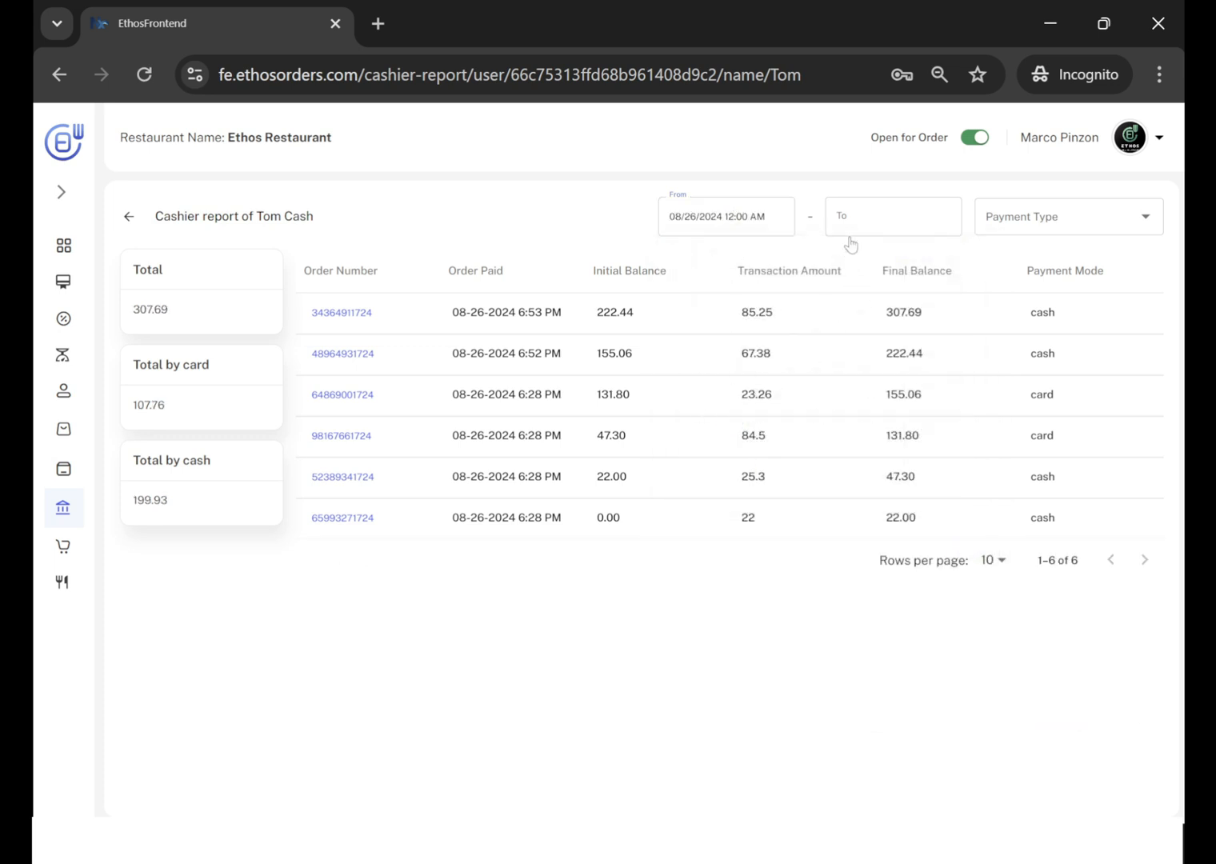
Set the end of the report's date range to 08/26/2024 11:30 PM and check the fourth listed order's transaction amount.
click(849, 218)
click(719, 457)
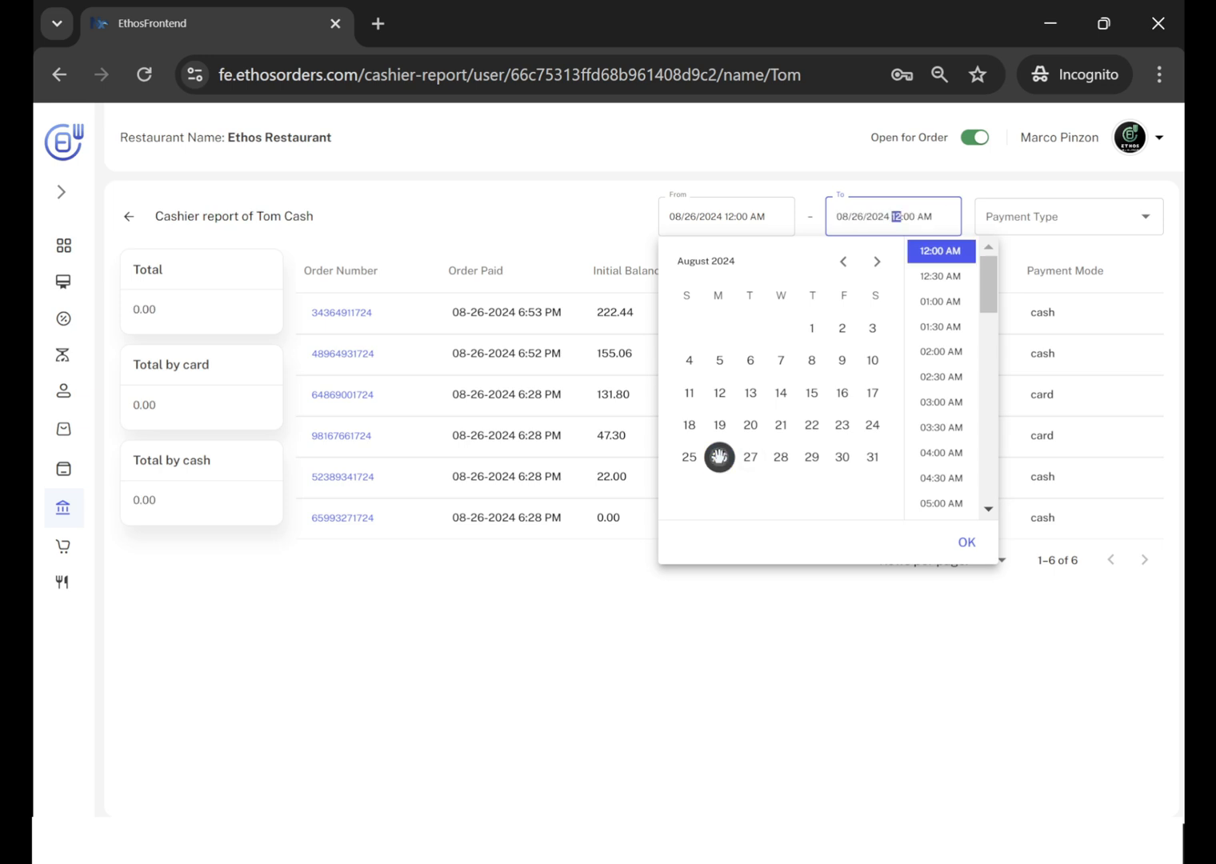
drag(984, 292, 1016, 510)
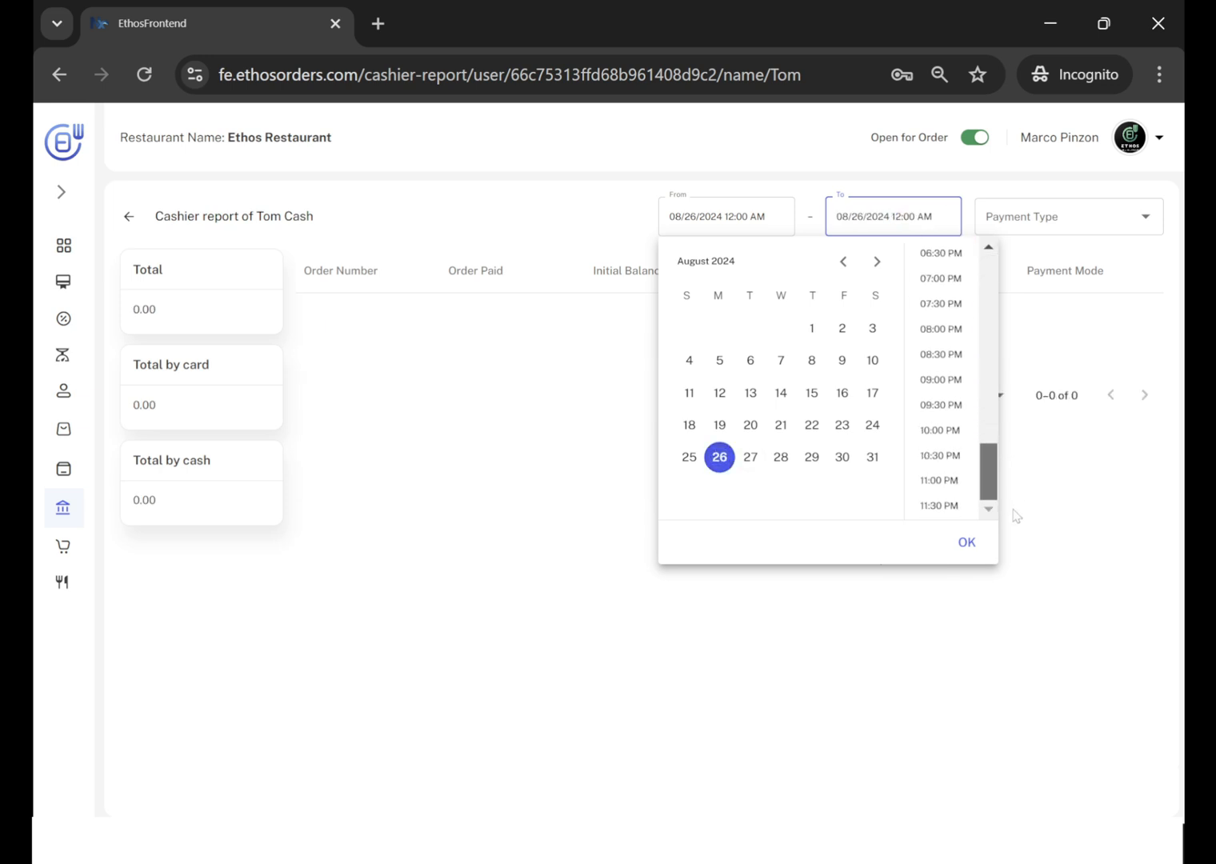
click(941, 505)
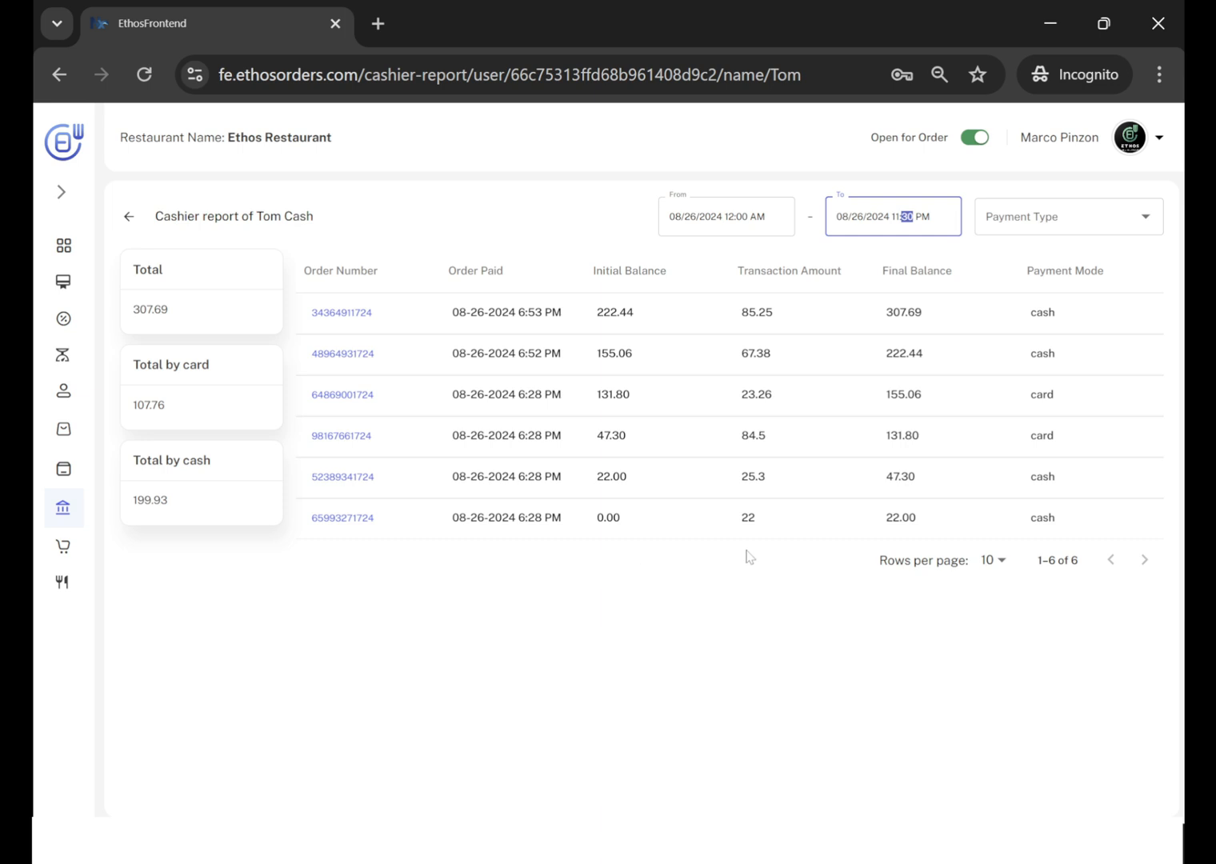
drag(773, 441, 739, 446)
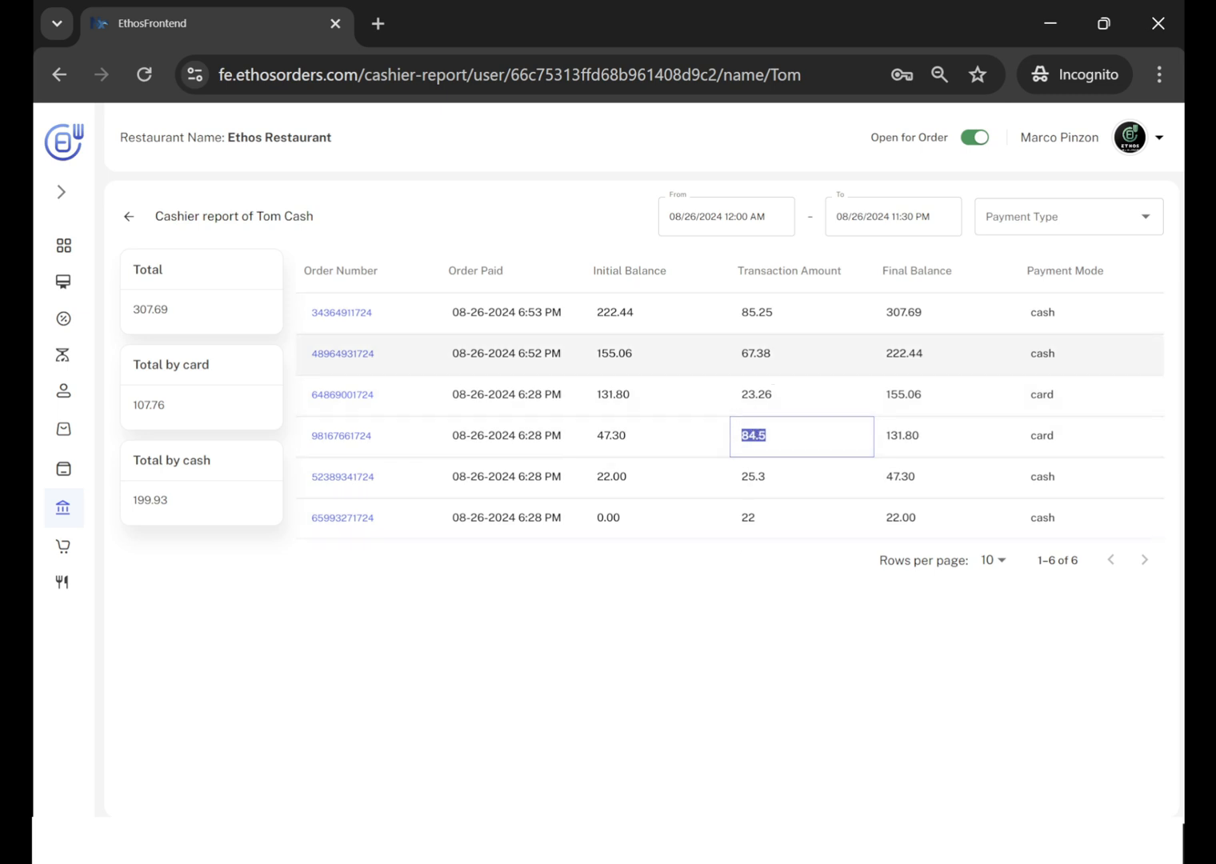
click(729, 643)
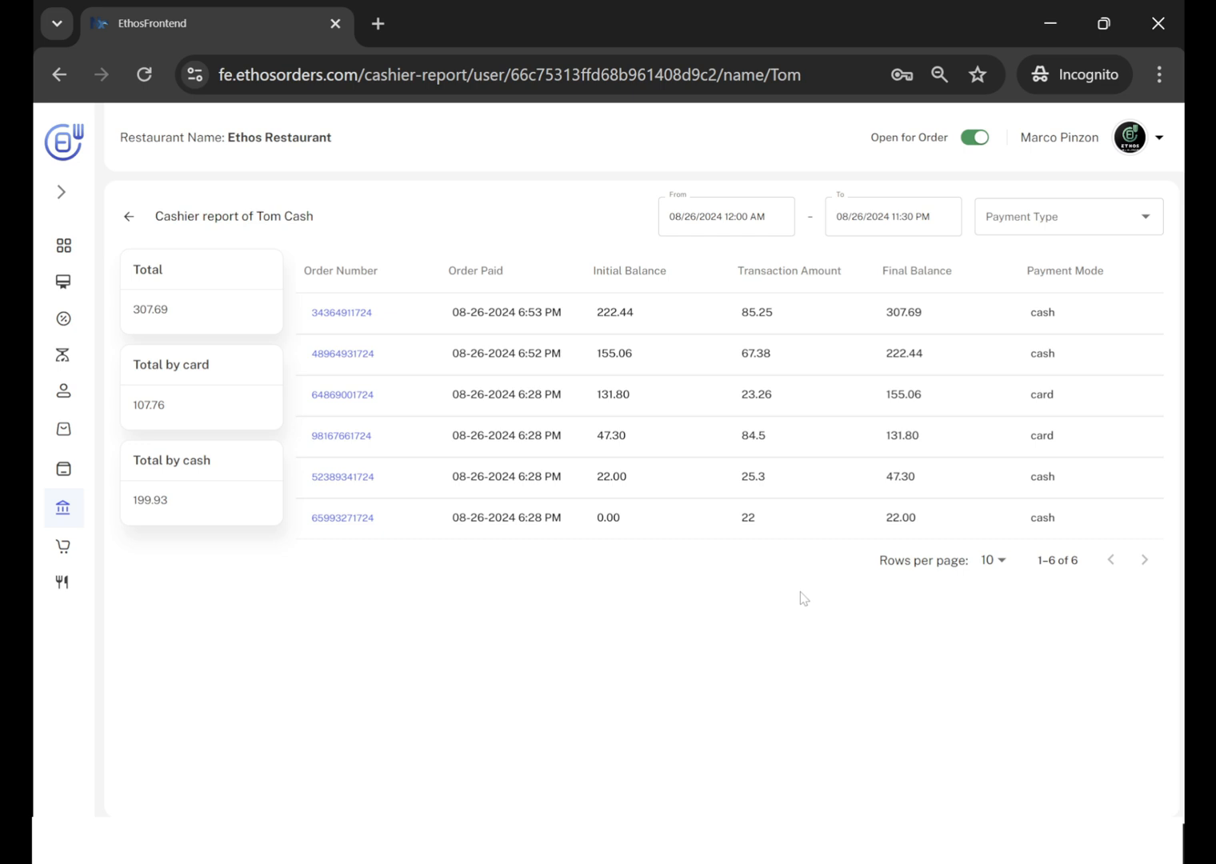
Filter the cashier report by payment type Cash, and switch the filter to Card.
click(1146, 220)
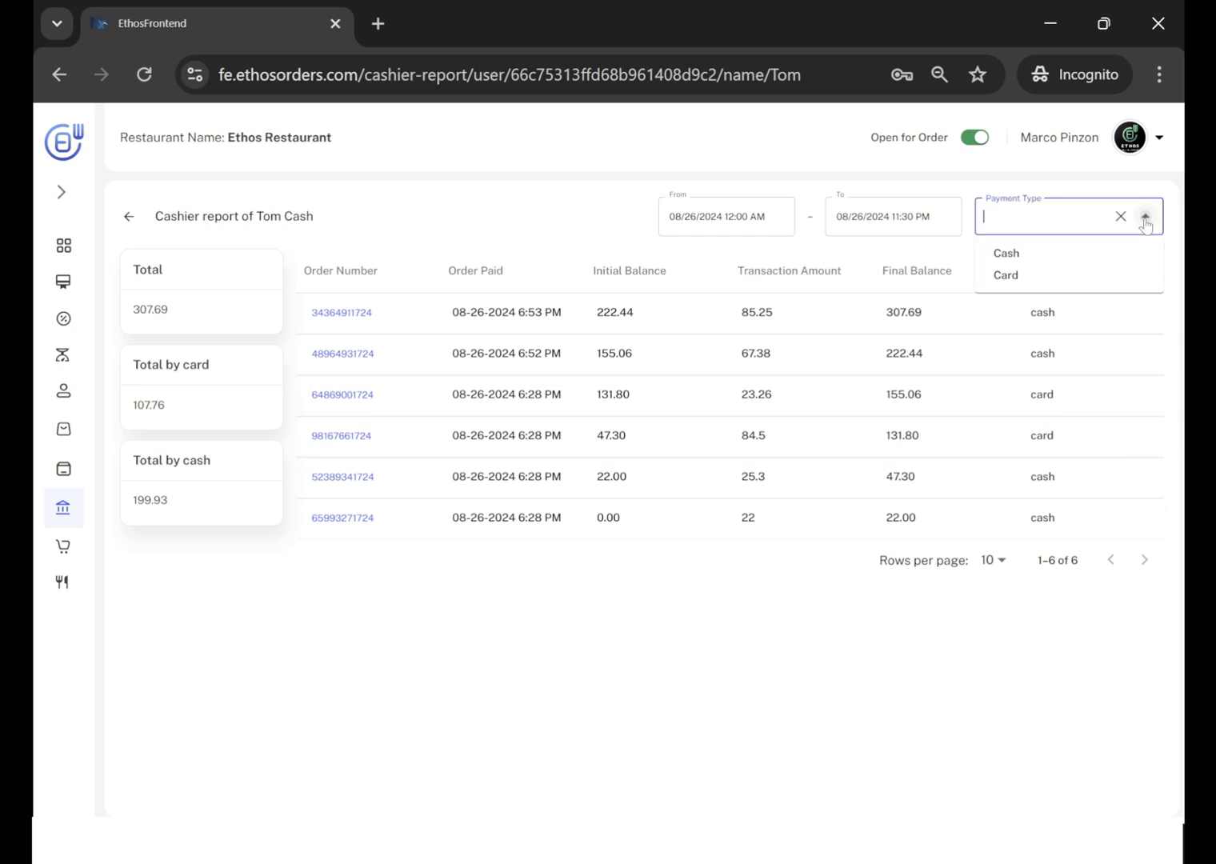
click(1006, 254)
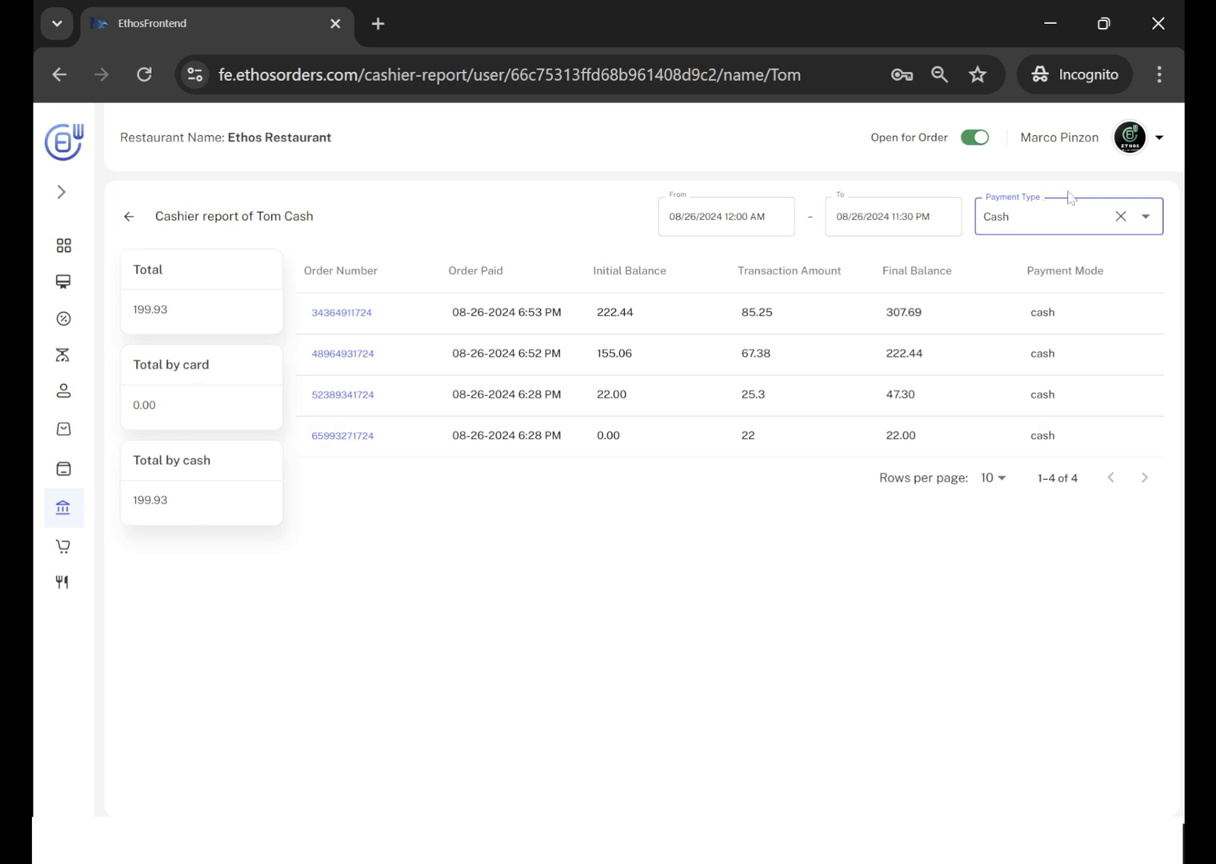
click(1145, 220)
click(1021, 276)
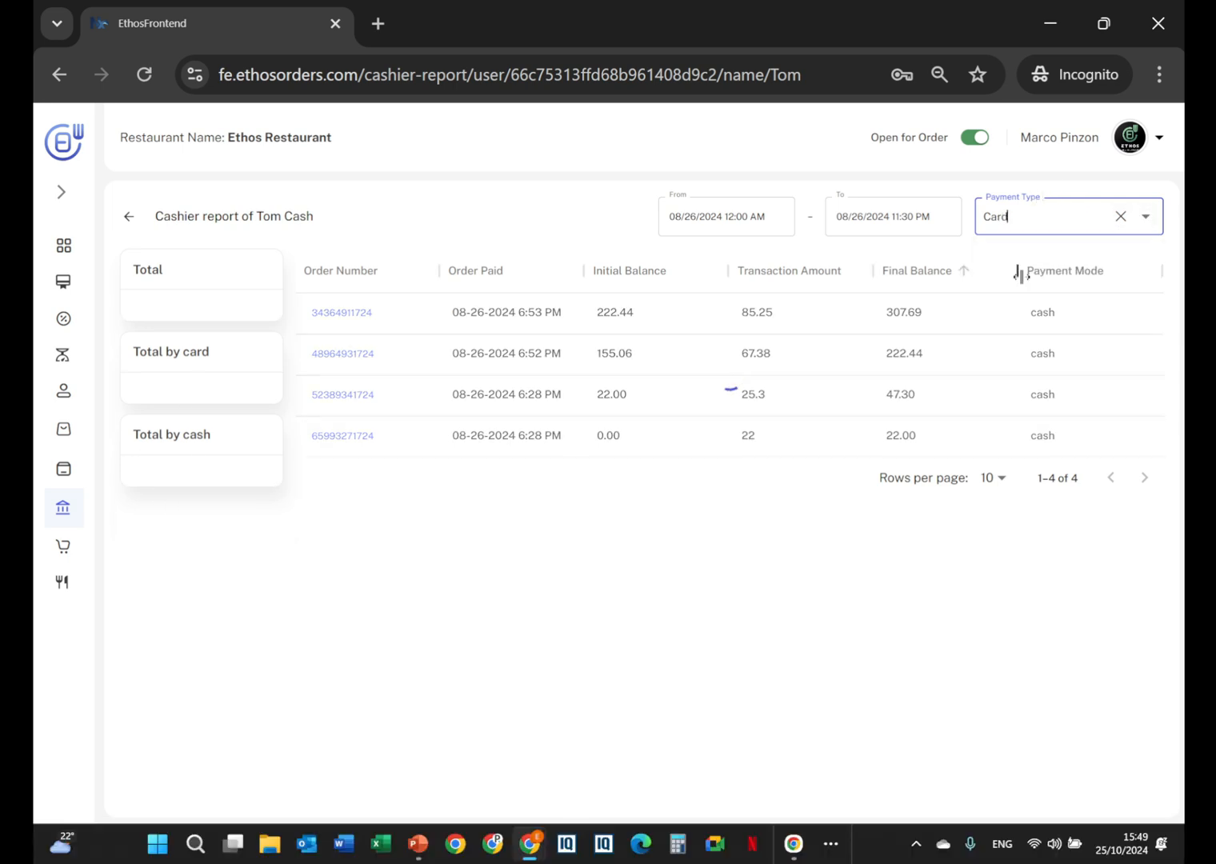
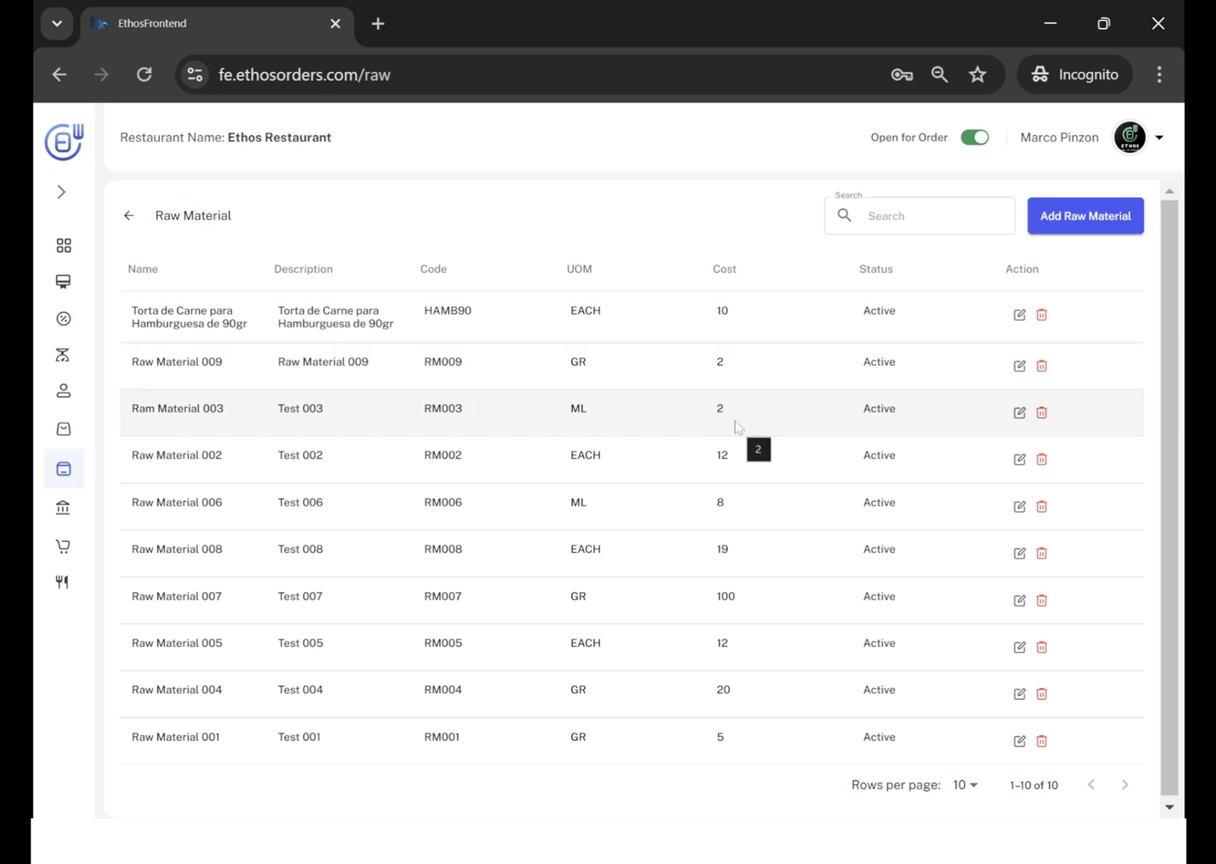
Open Raw Material 009's edit form to review its code, units and cost, and close it without changes.
click(1019, 366)
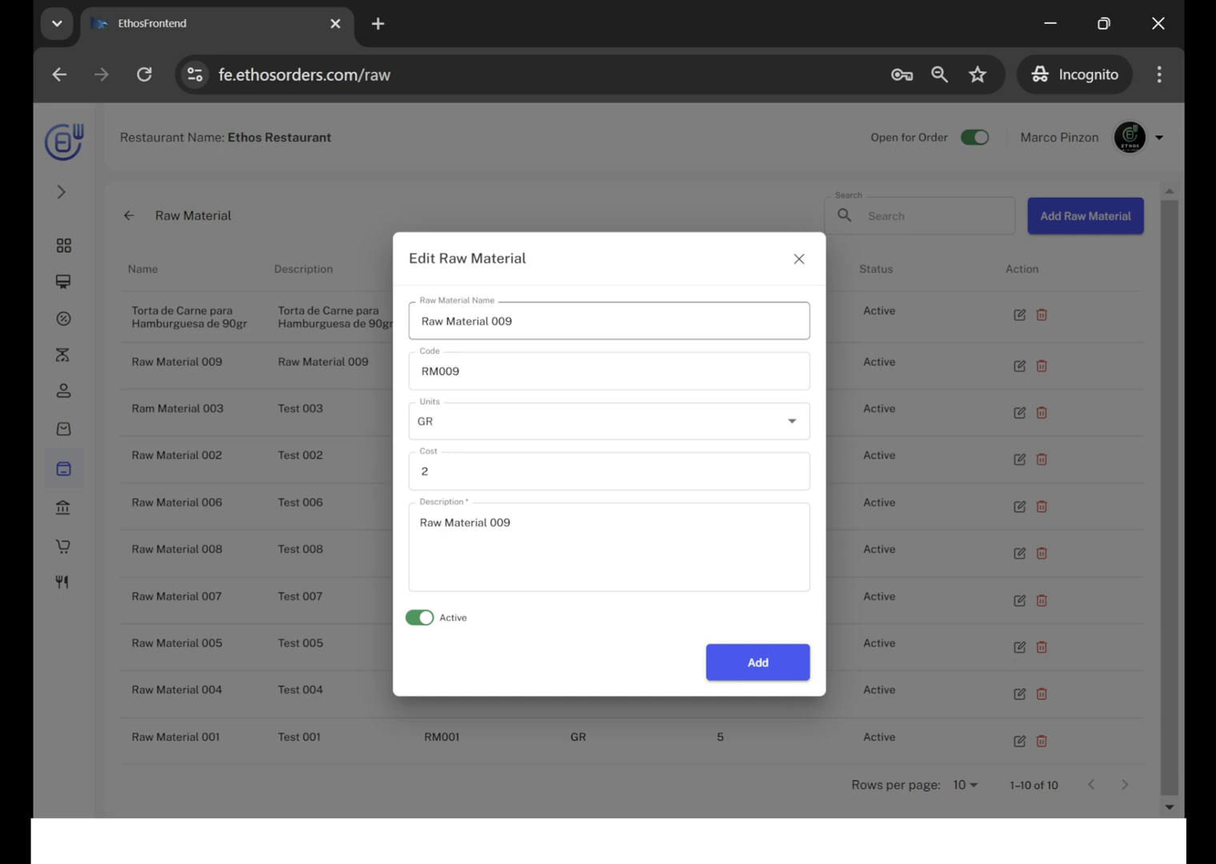
click(796, 263)
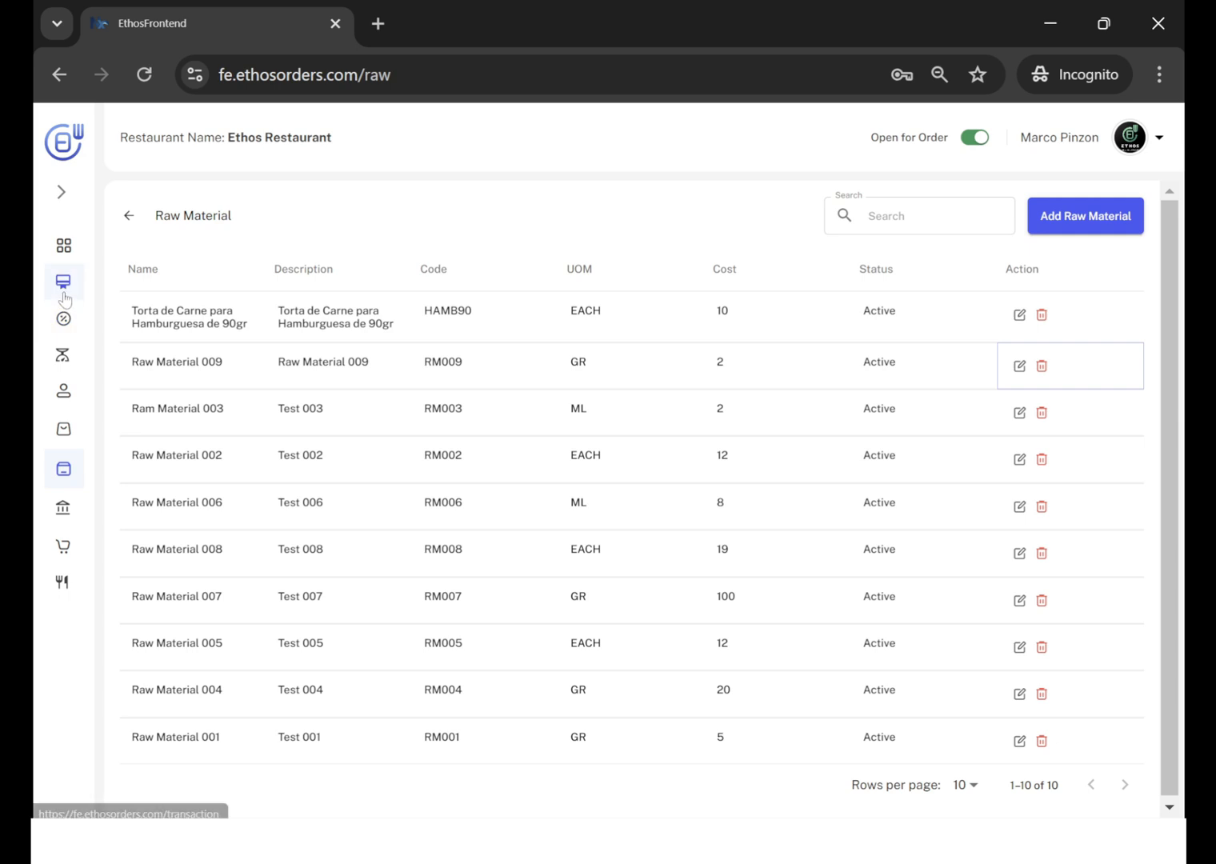
Go to the transaction codes and examine the in/out status of the PurchaseX and WasteX codes.
click(60, 192)
click(126, 355)
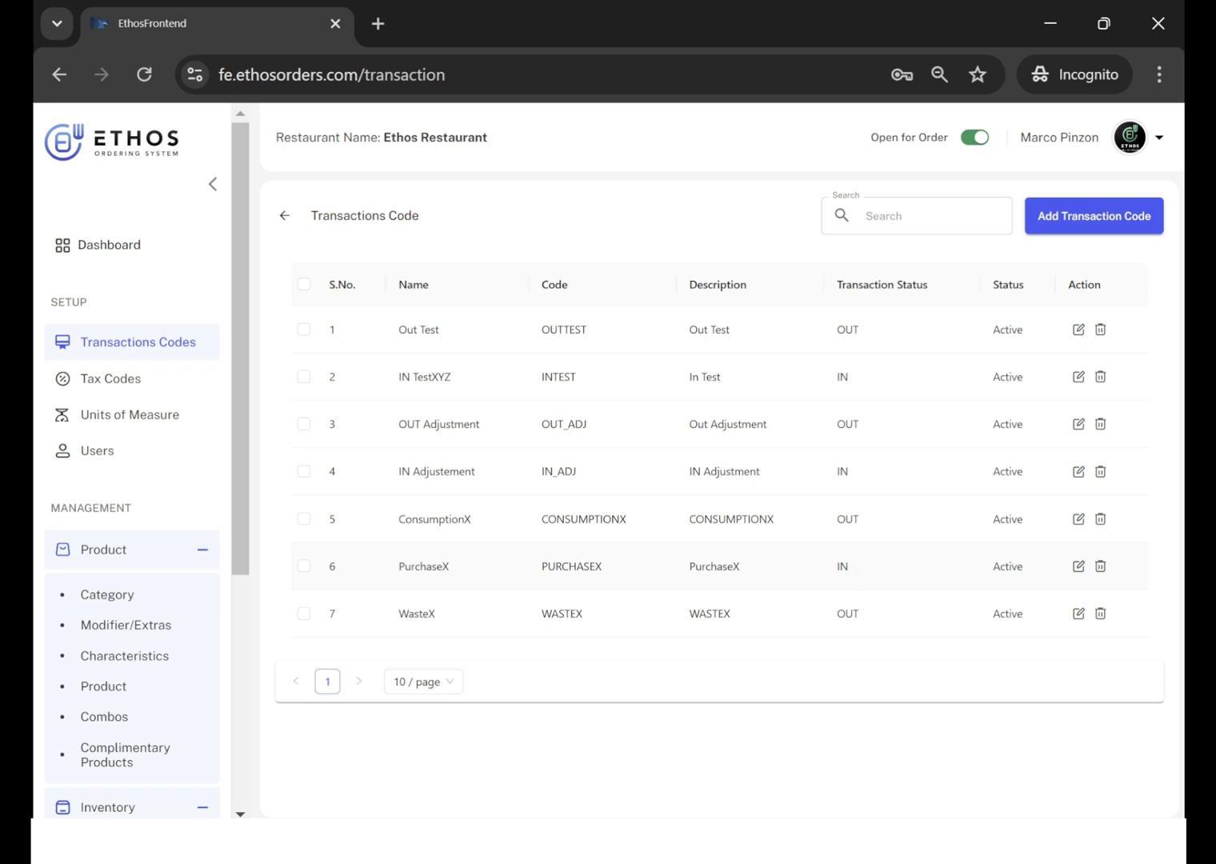
double_click(841, 567)
drag(436, 618, 409, 616)
drag(863, 614, 854, 614)
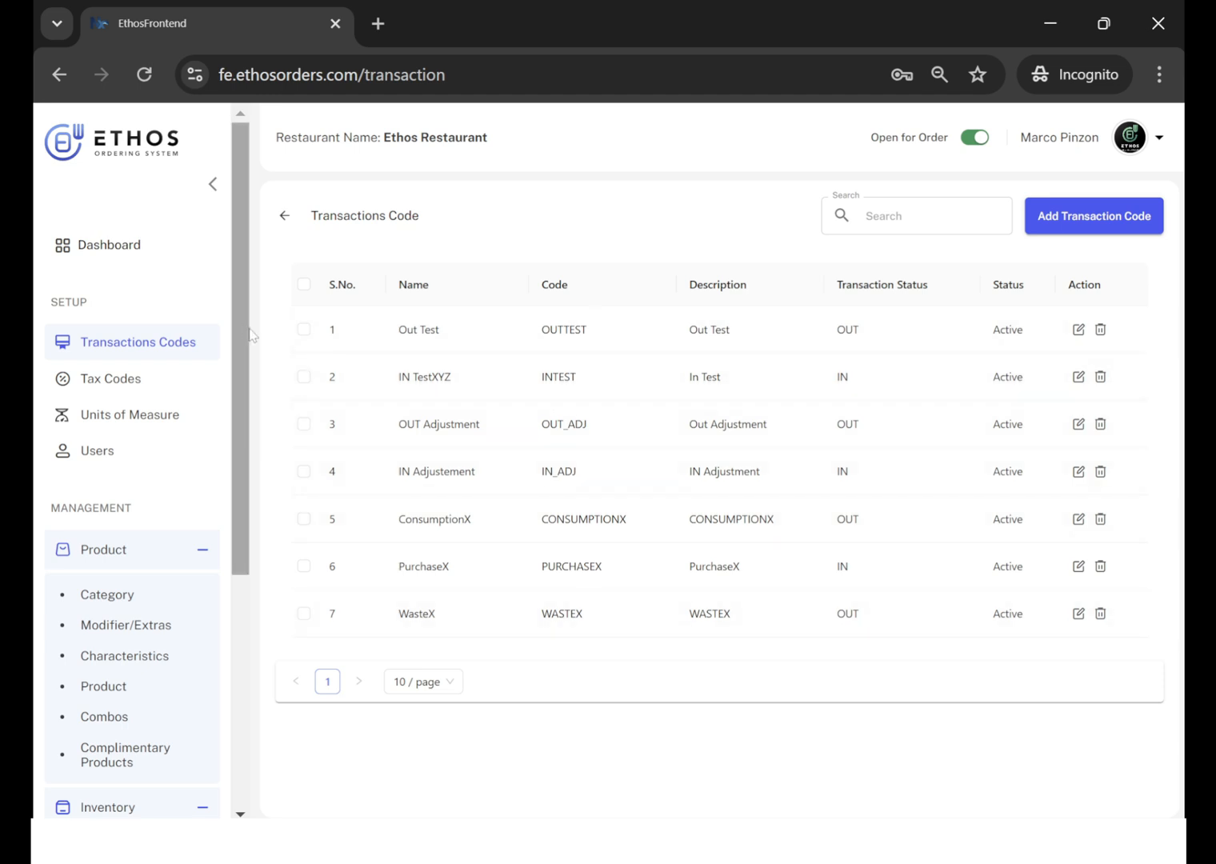
Return to the raw materials, review the details of the RM003 material and close them without changes.
drag(242, 336, 244, 579)
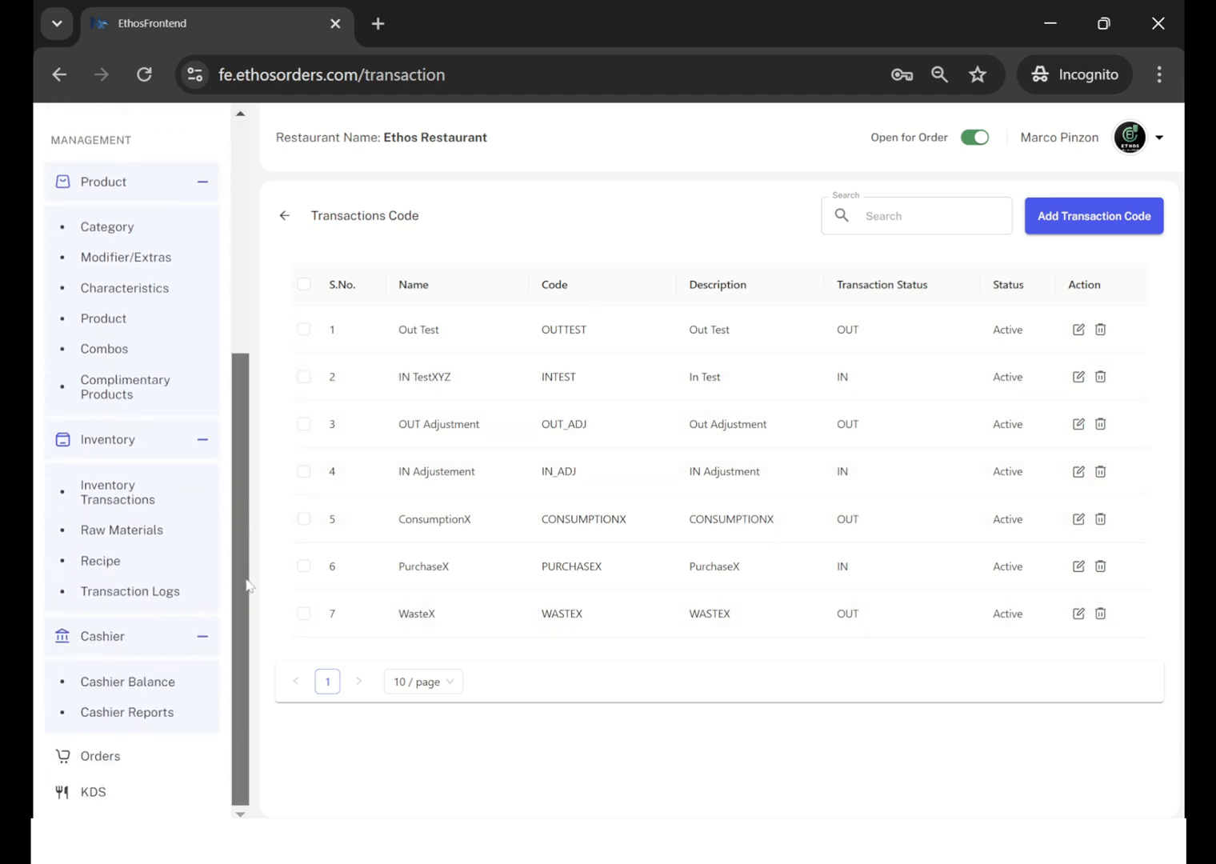
click(132, 539)
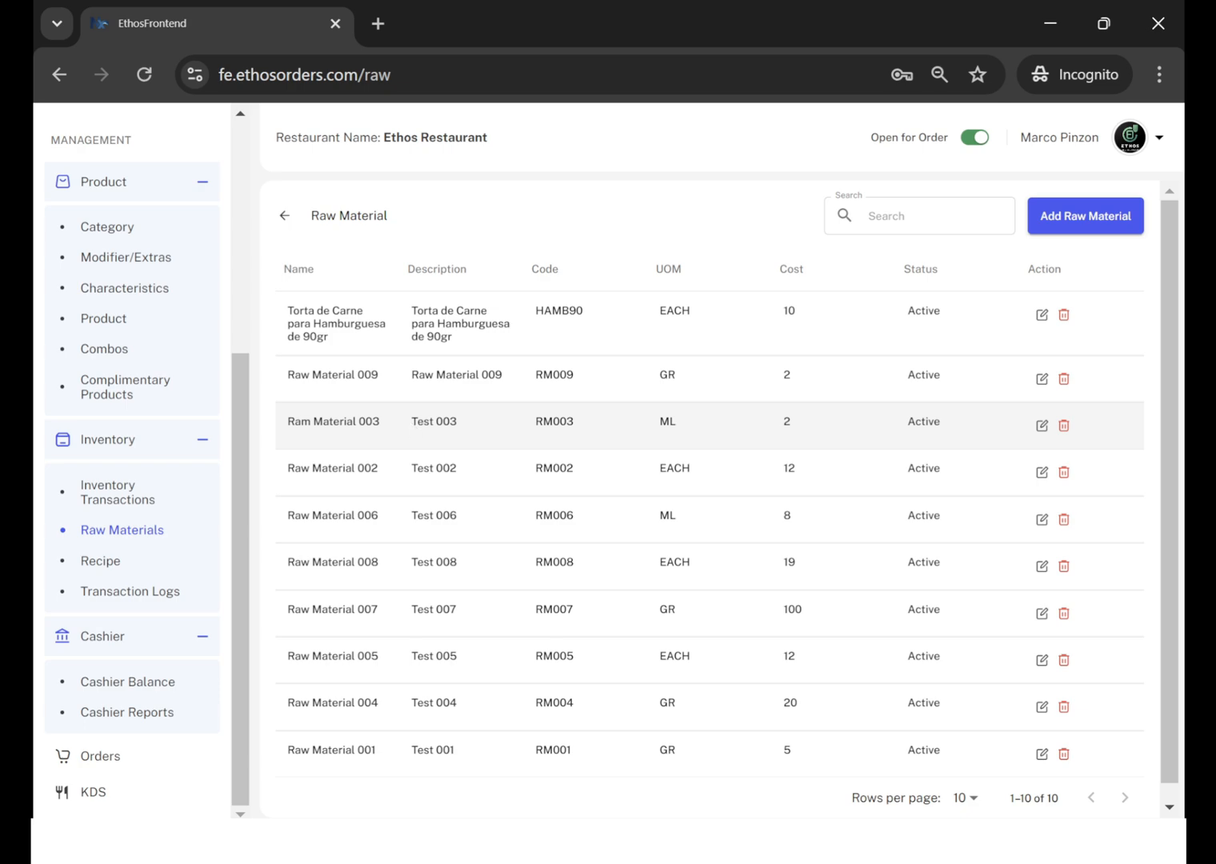
click(1042, 425)
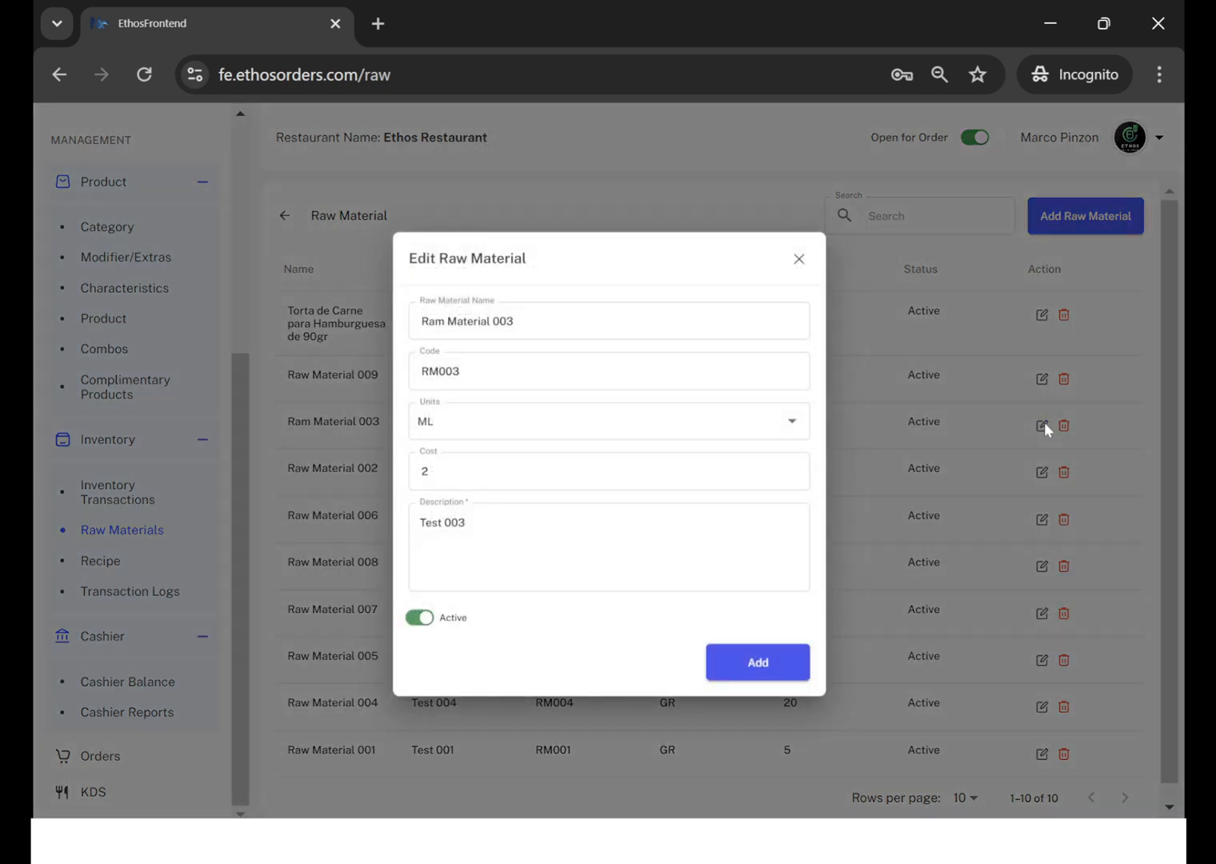
click(800, 259)
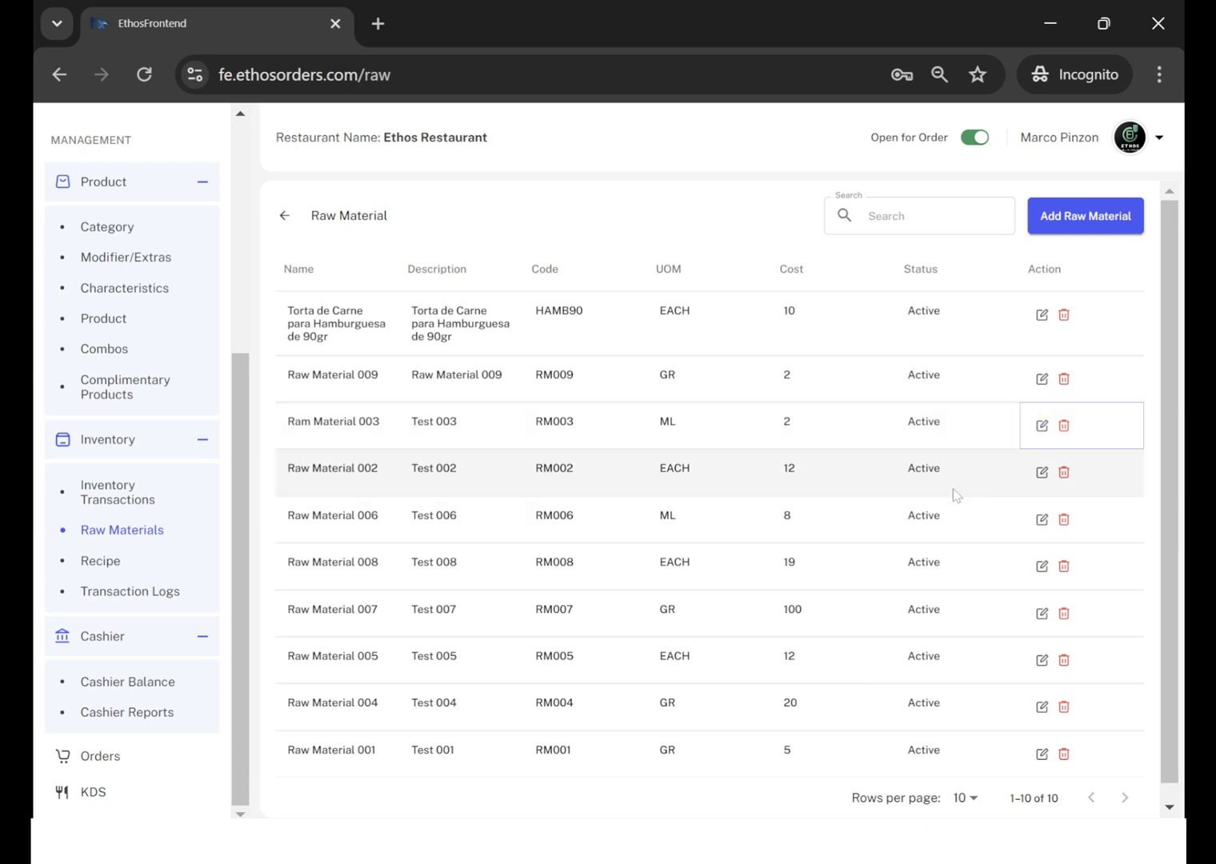
Go to the inventory transactions and start a PurchaseX - IN transaction for Raw Material 008.
click(118, 493)
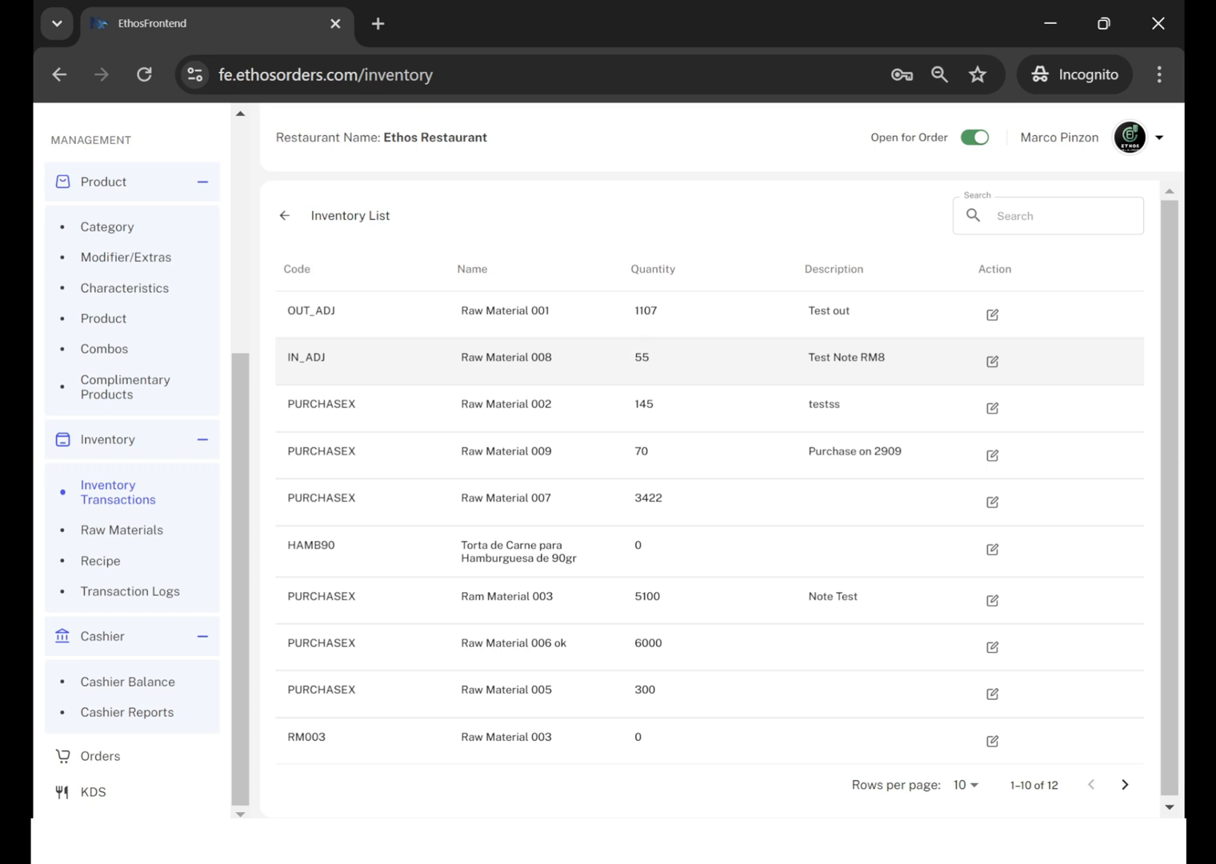
click(995, 367)
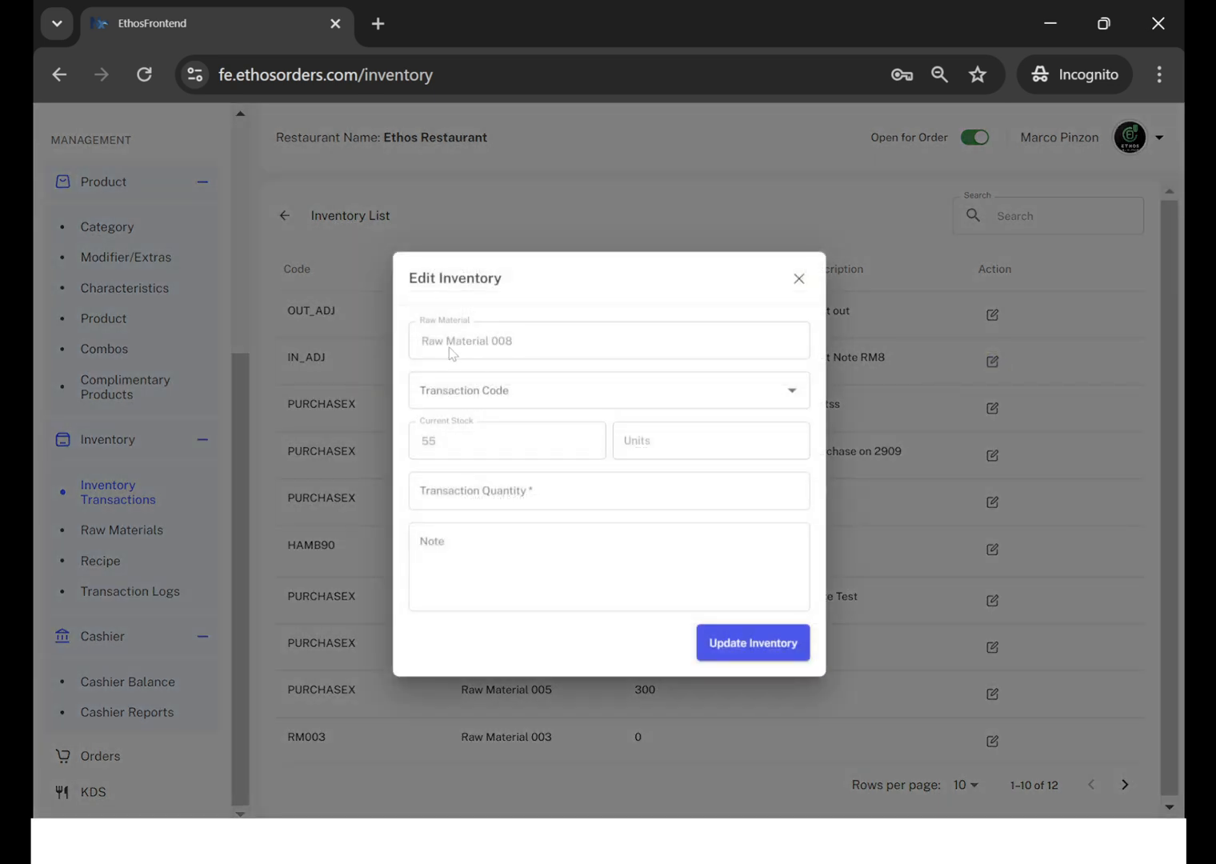
click(490, 388)
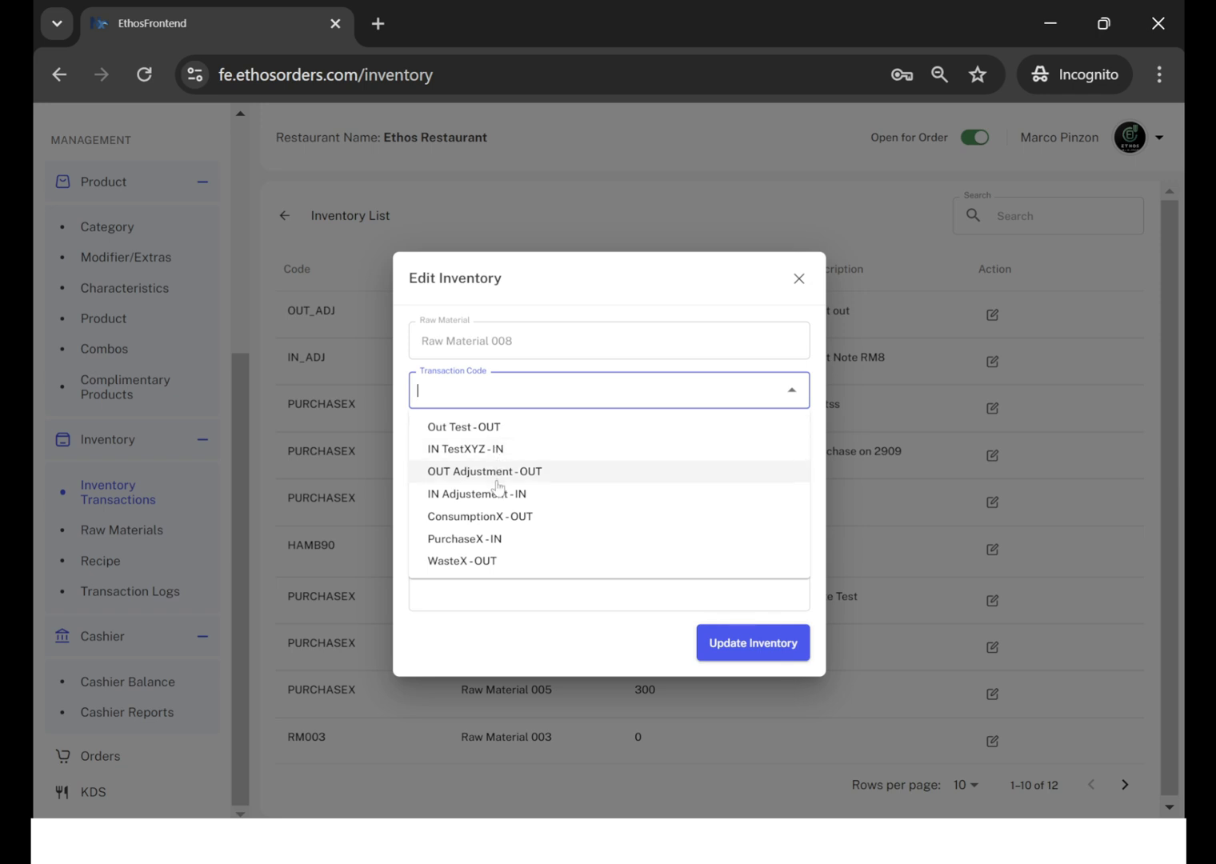
click(492, 540)
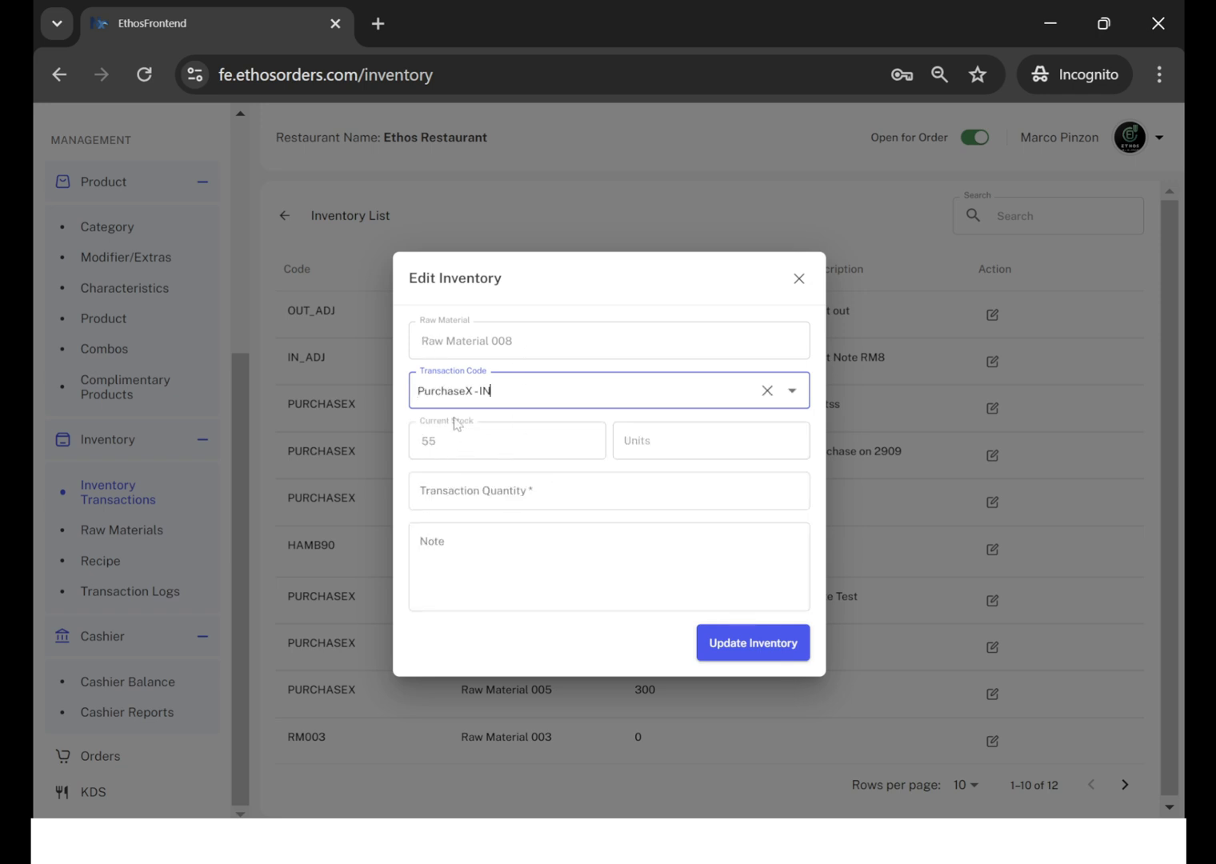
Set the transaction quantity to 100, add the note "Purchase when demo" and update the inventory.
click(444, 489)
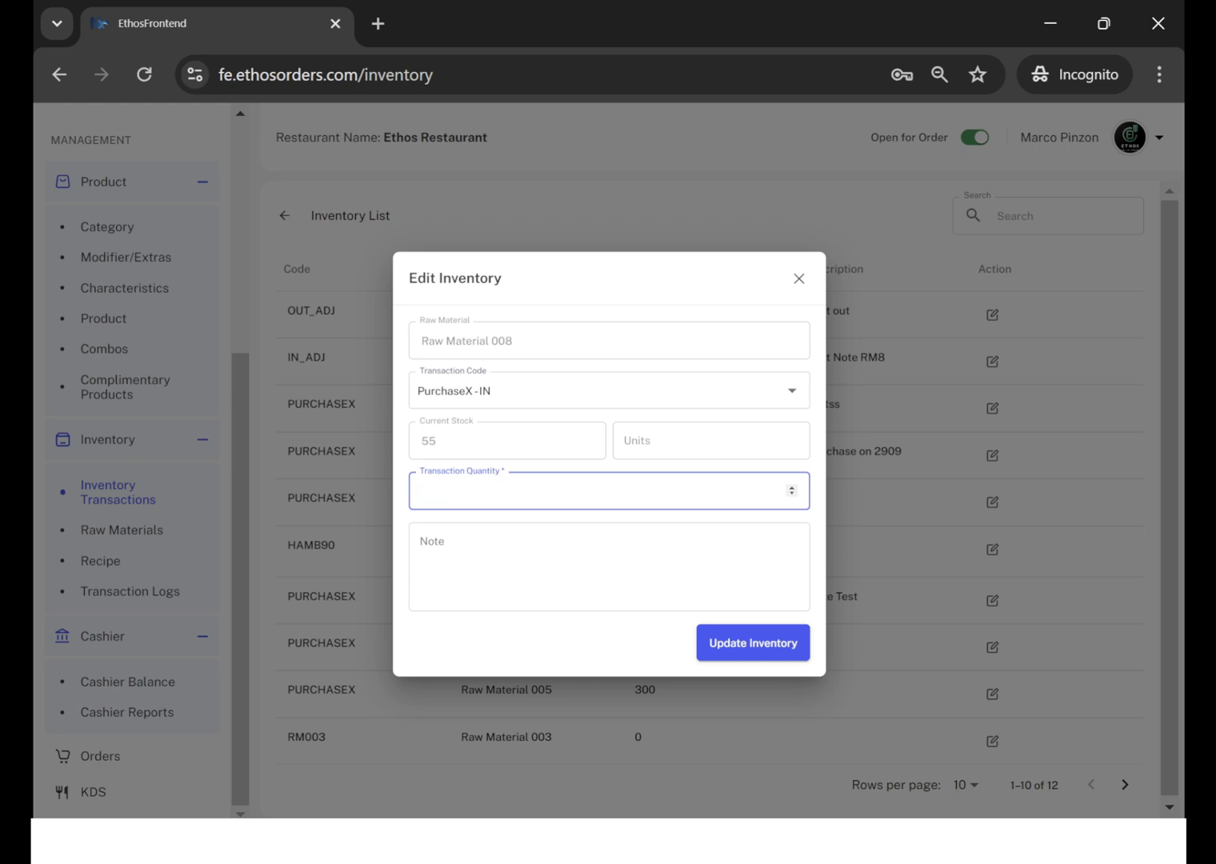
text(100)
click(587, 546)
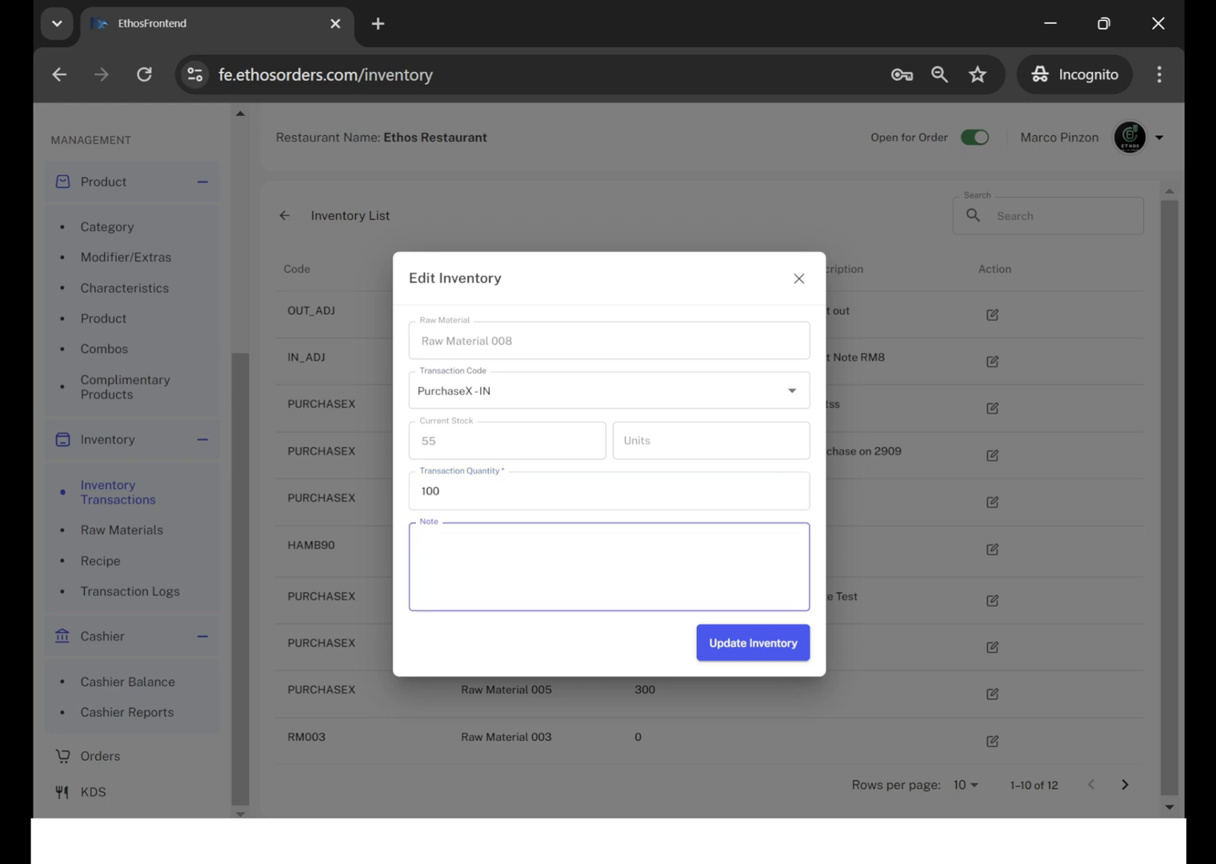
text(Purchase when demo)
click(762, 650)
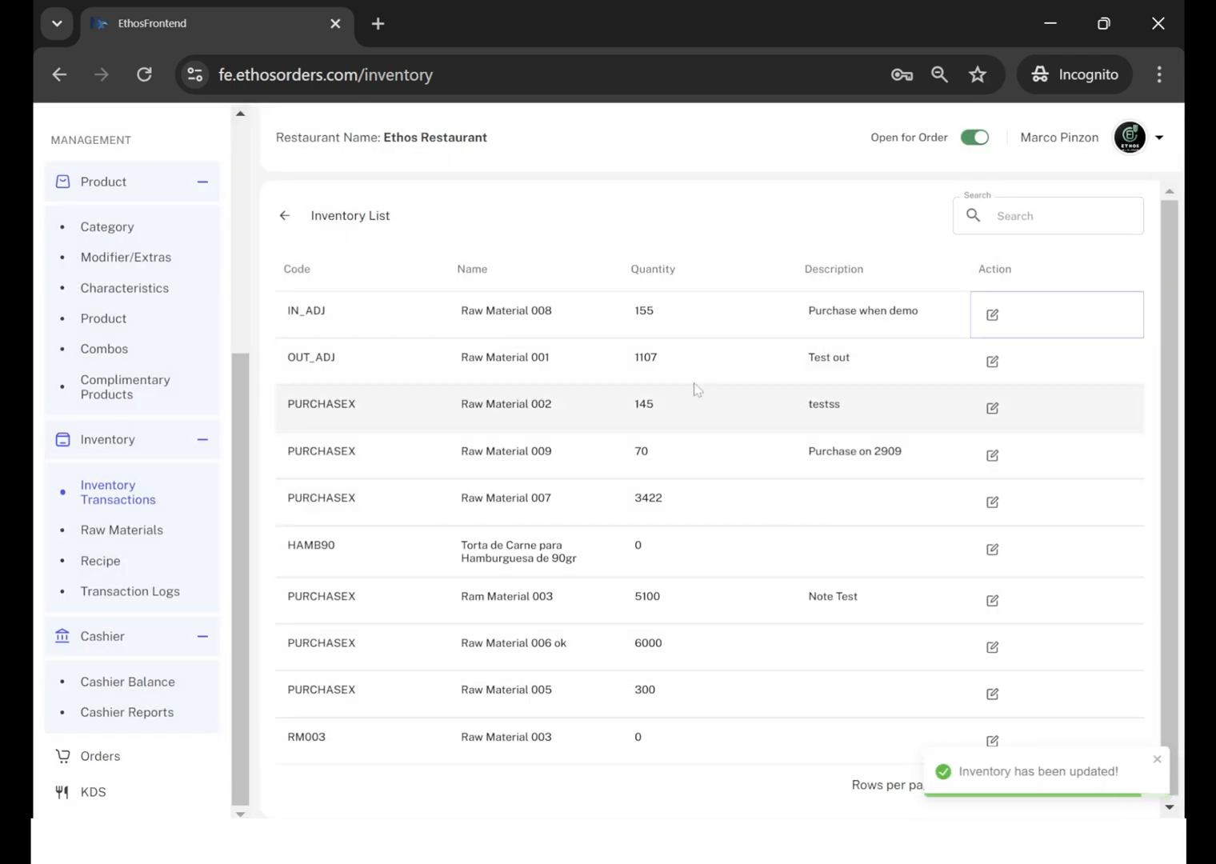
Check the updated stock quantity of Raw Material 008 in the inventory list.
click(659, 315)
drag(658, 314, 634, 318)
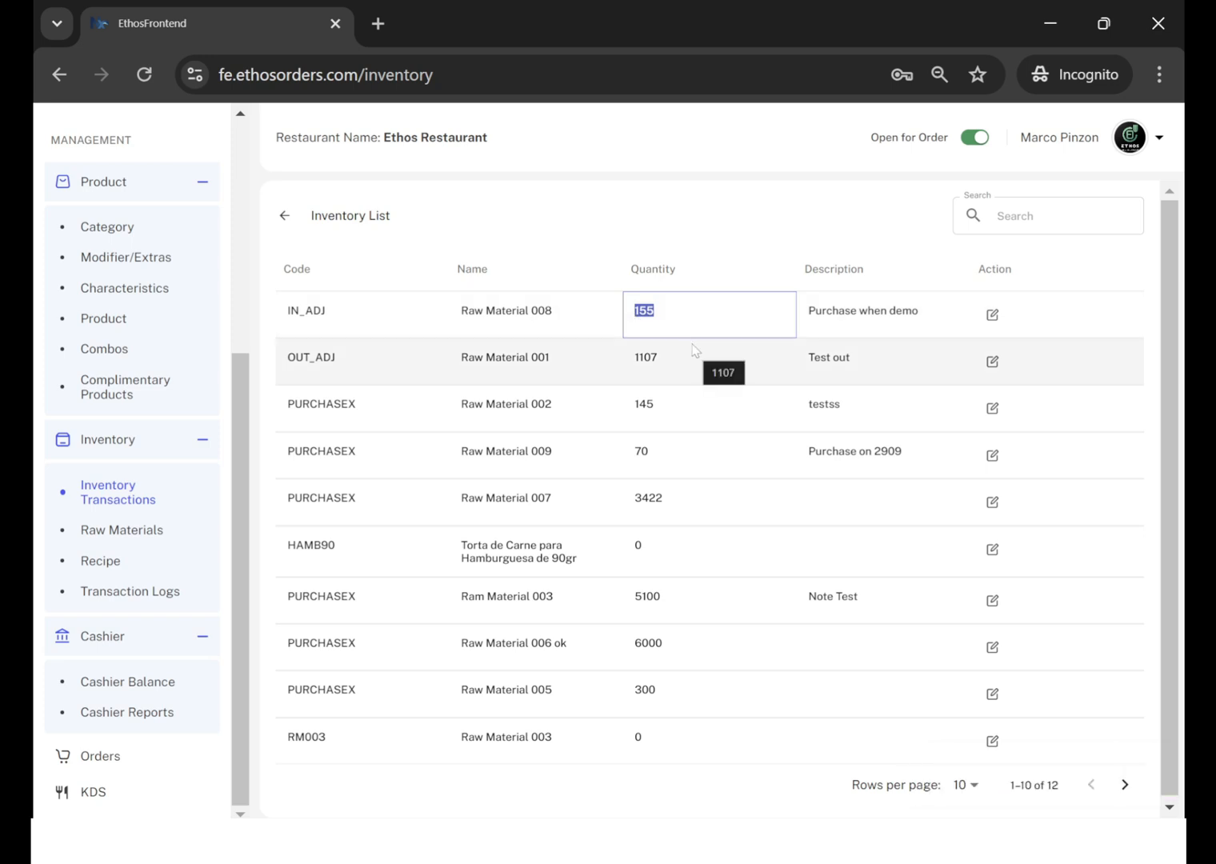
click(726, 246)
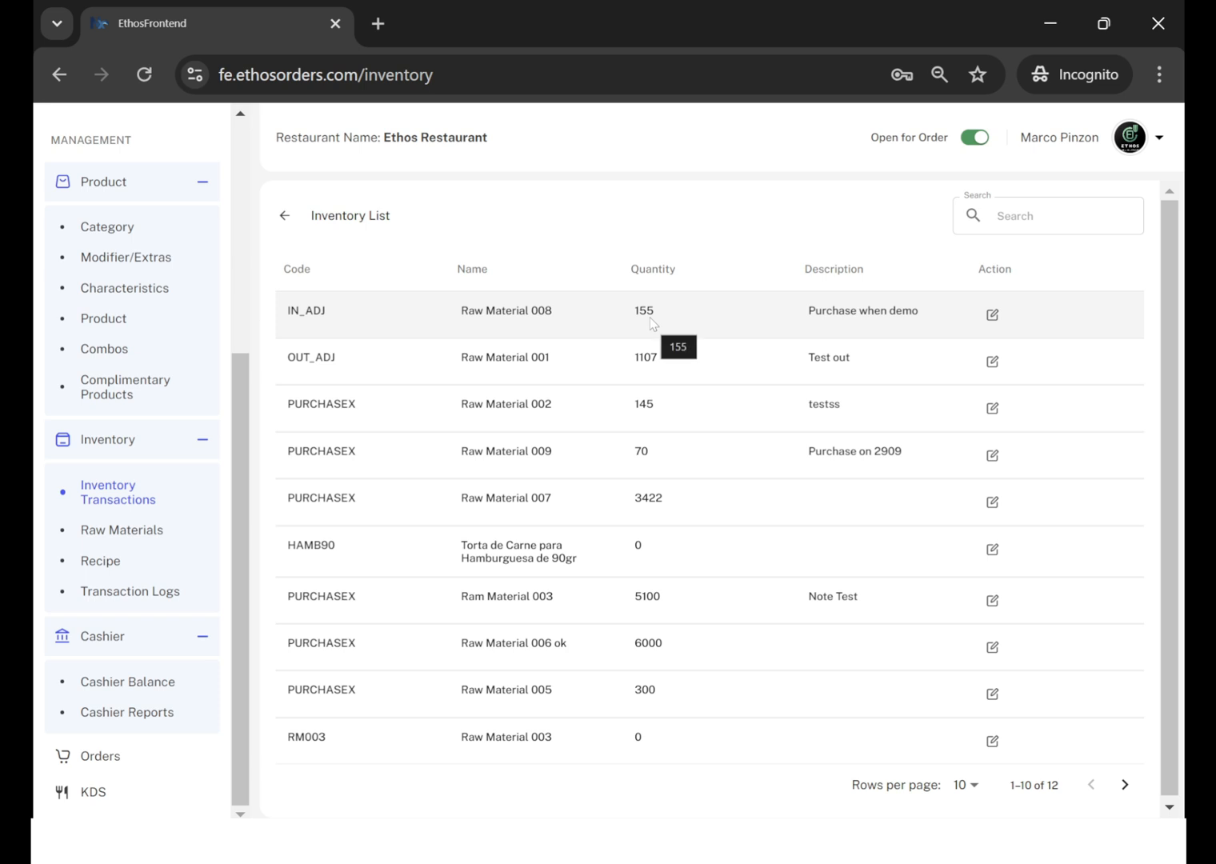
Go to the transaction logs and view the note of the newest PURCHASEX entry.
click(158, 594)
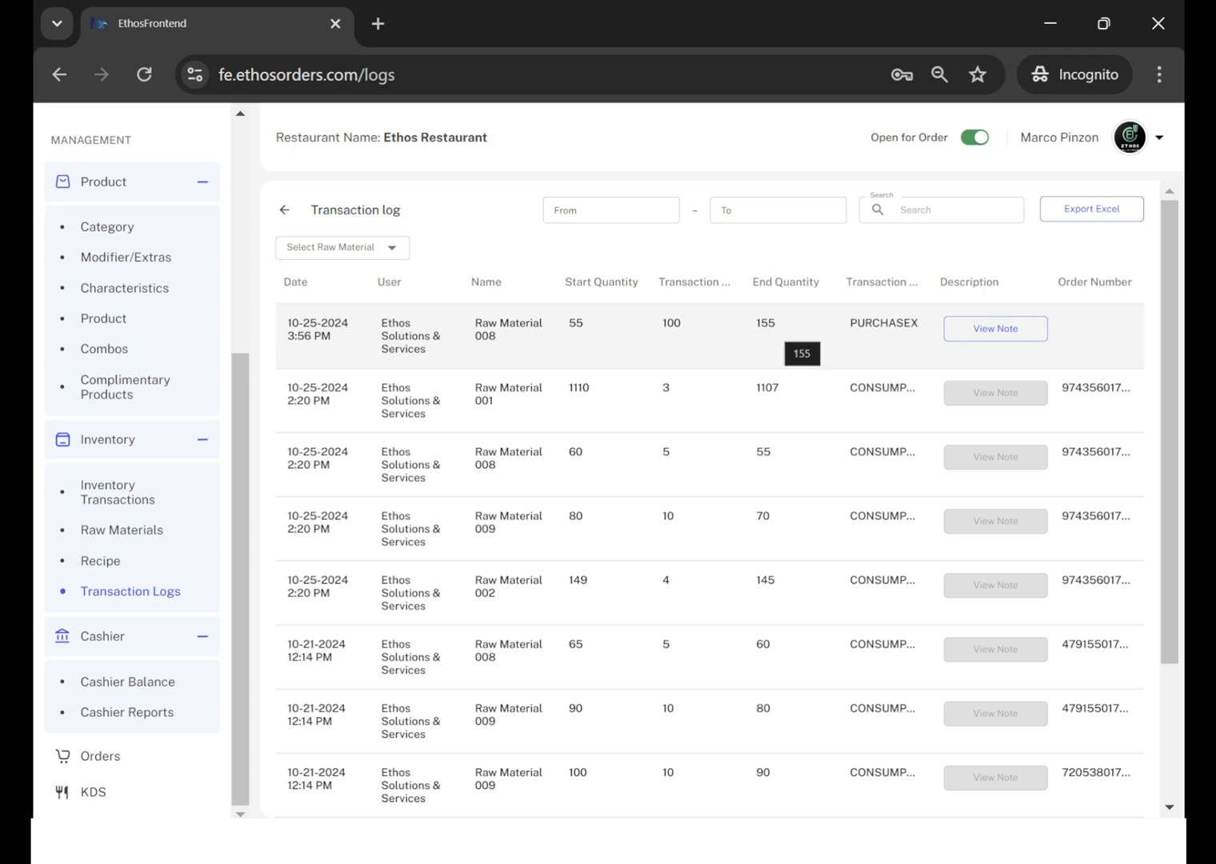
click(978, 338)
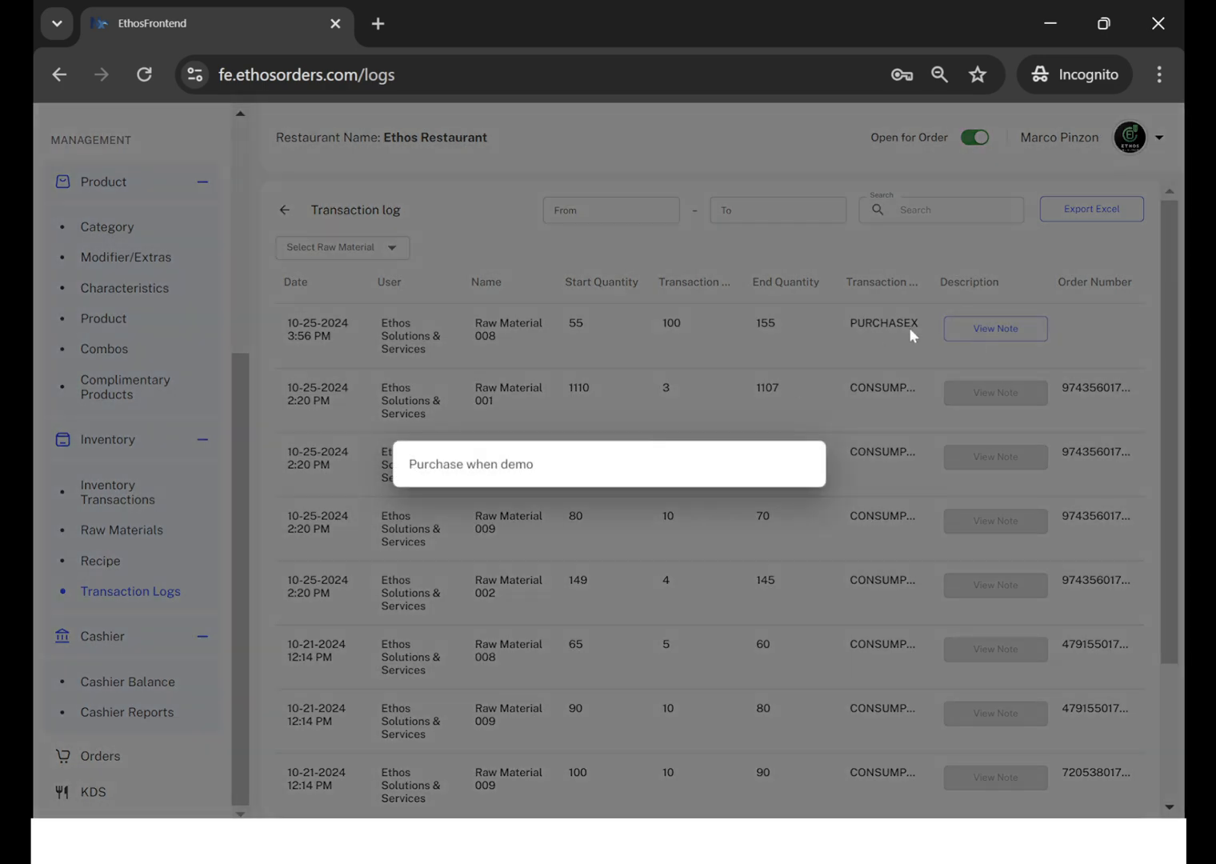
click(881, 347)
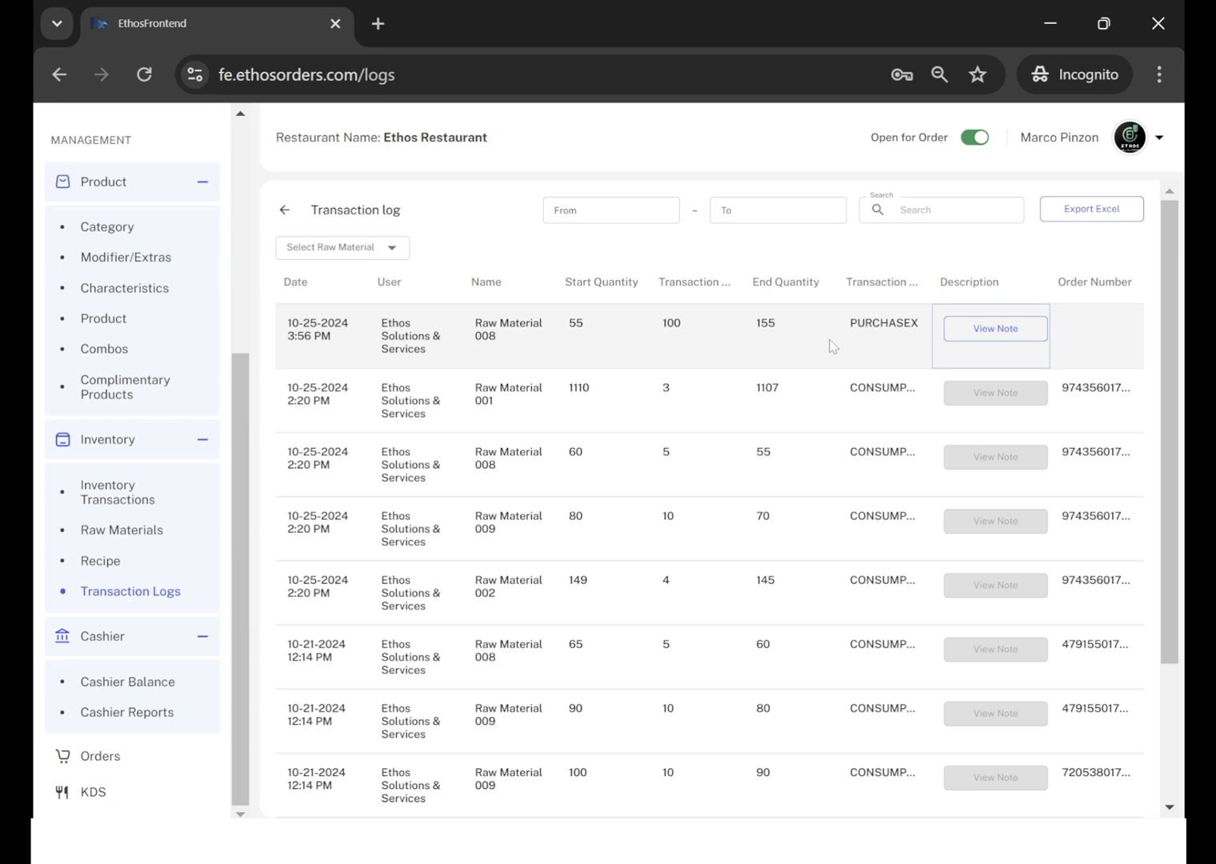
Filter the transaction log by Raw Material 008 and widen the Order Number and Transaction Code columns to show their full values.
click(394, 249)
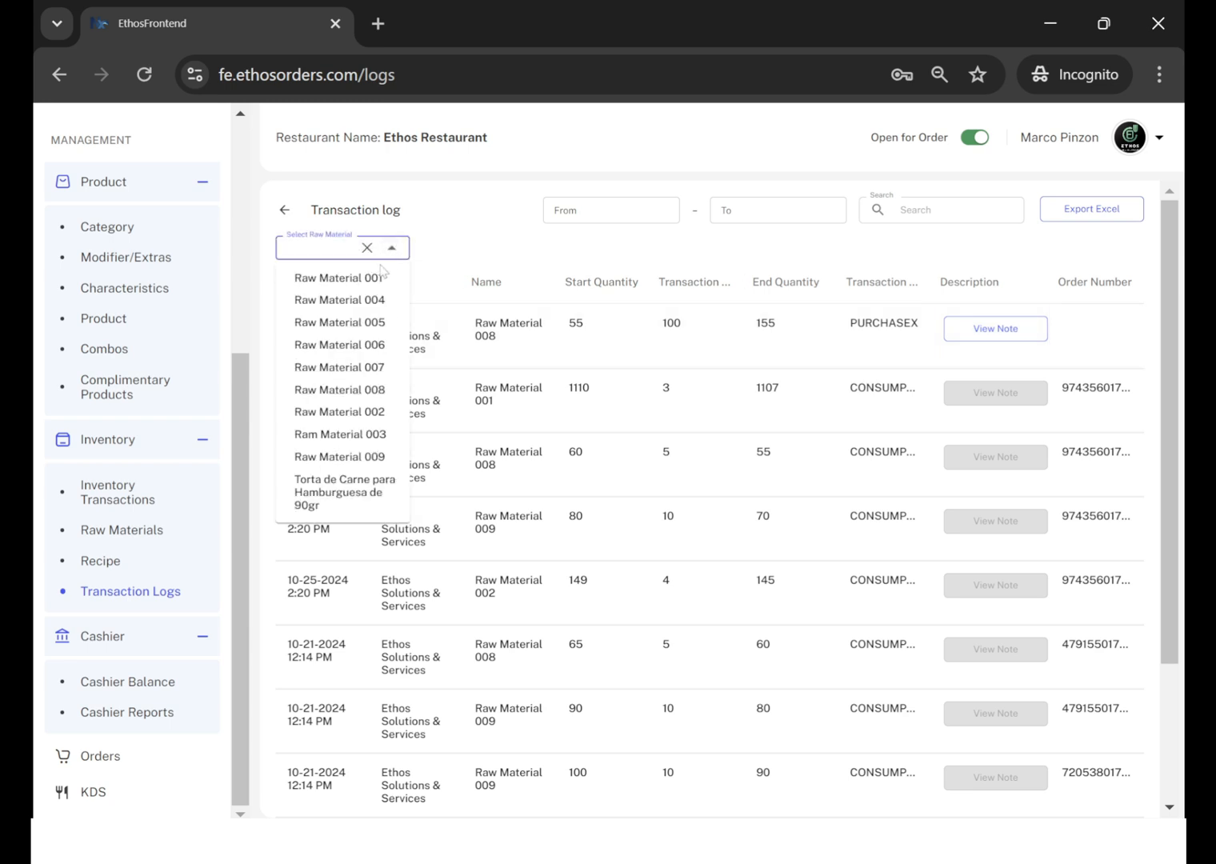
click(362, 389)
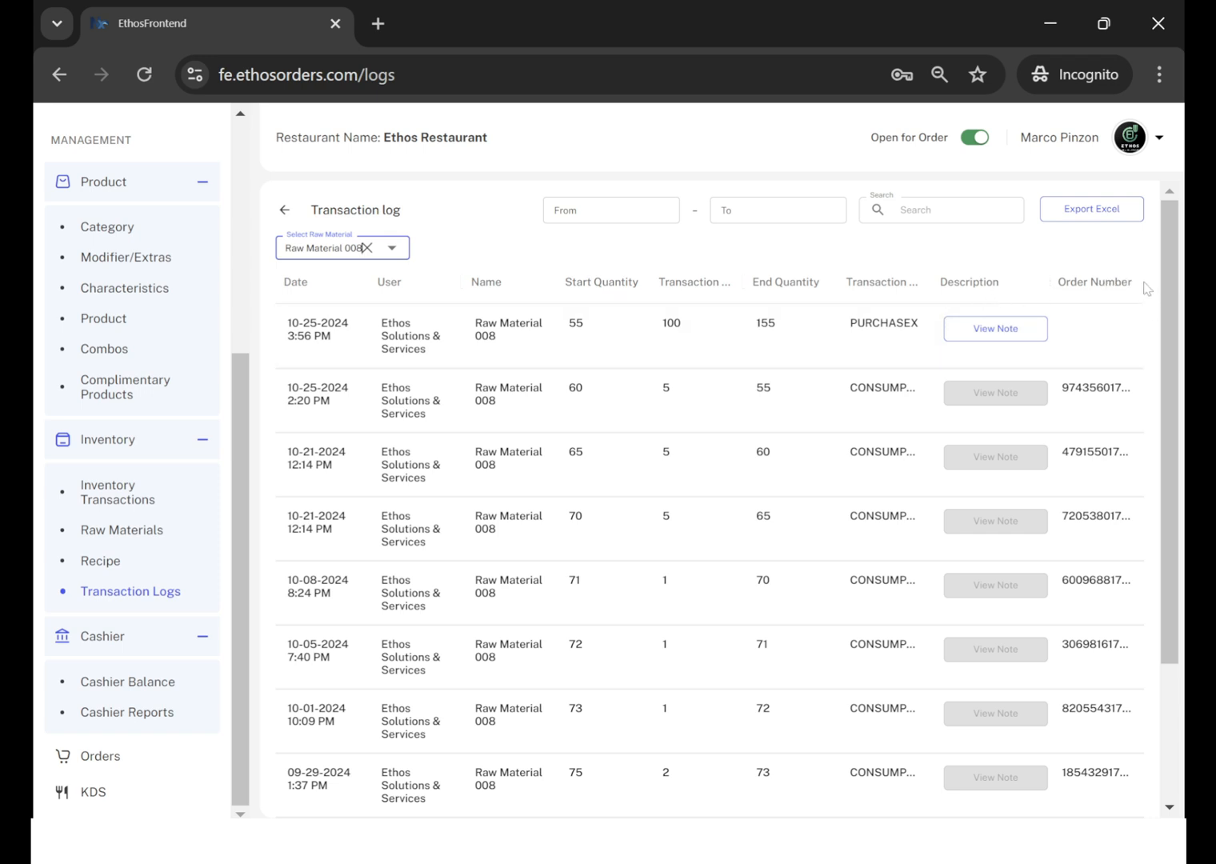
drag(1143, 283, 1164, 297)
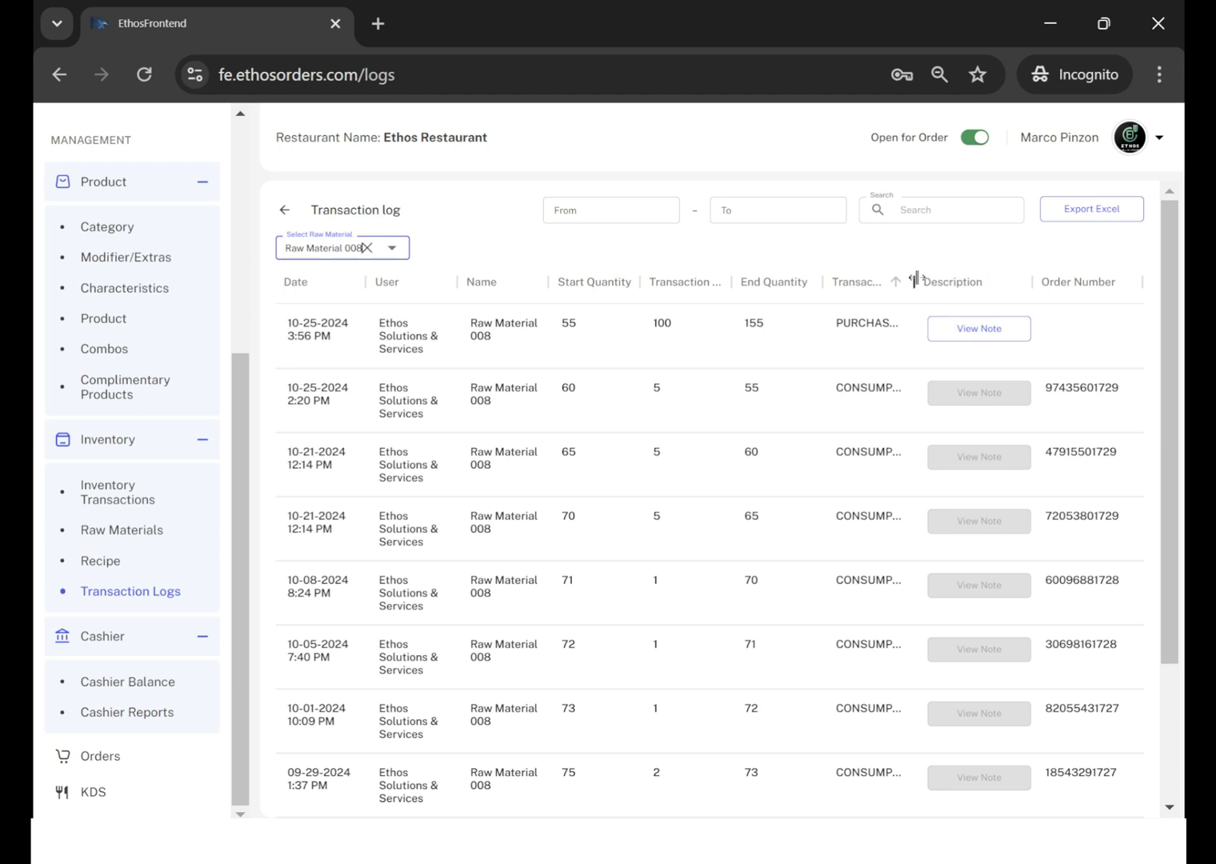
drag(914, 278, 955, 328)
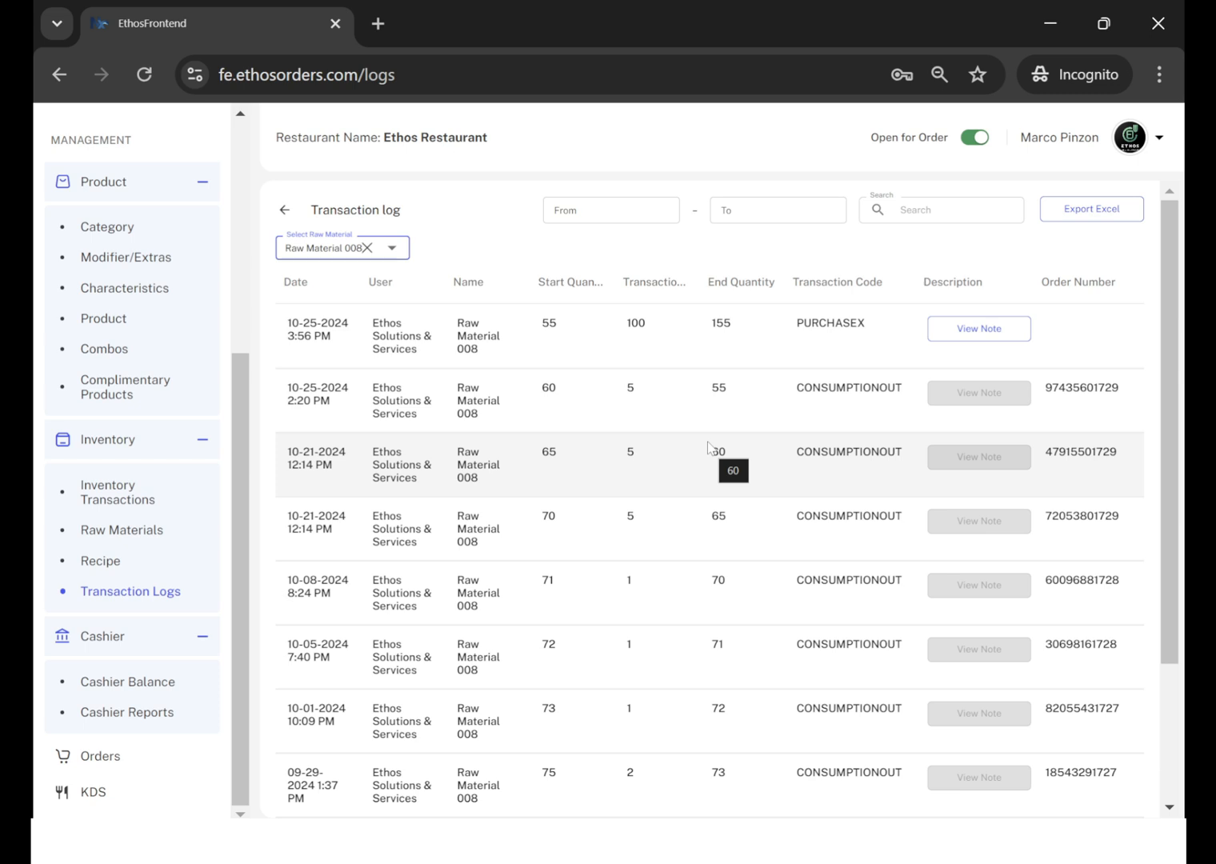
scroll(709, 447, down, 1)
scroll(708, 447, up, 1)
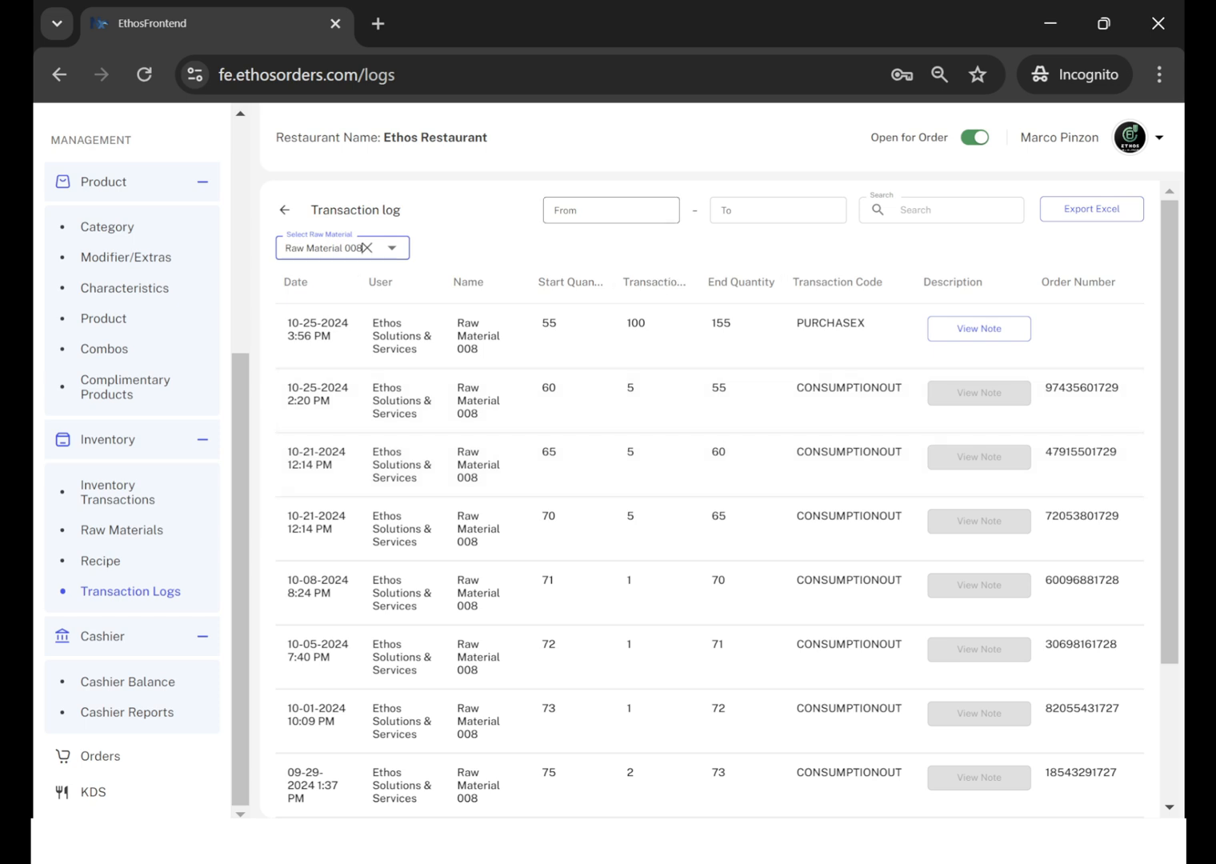
Limit the transaction log to the date range 10/01/2024 12:00 AM to 10/31/2024 11:30 PM.
click(611, 210)
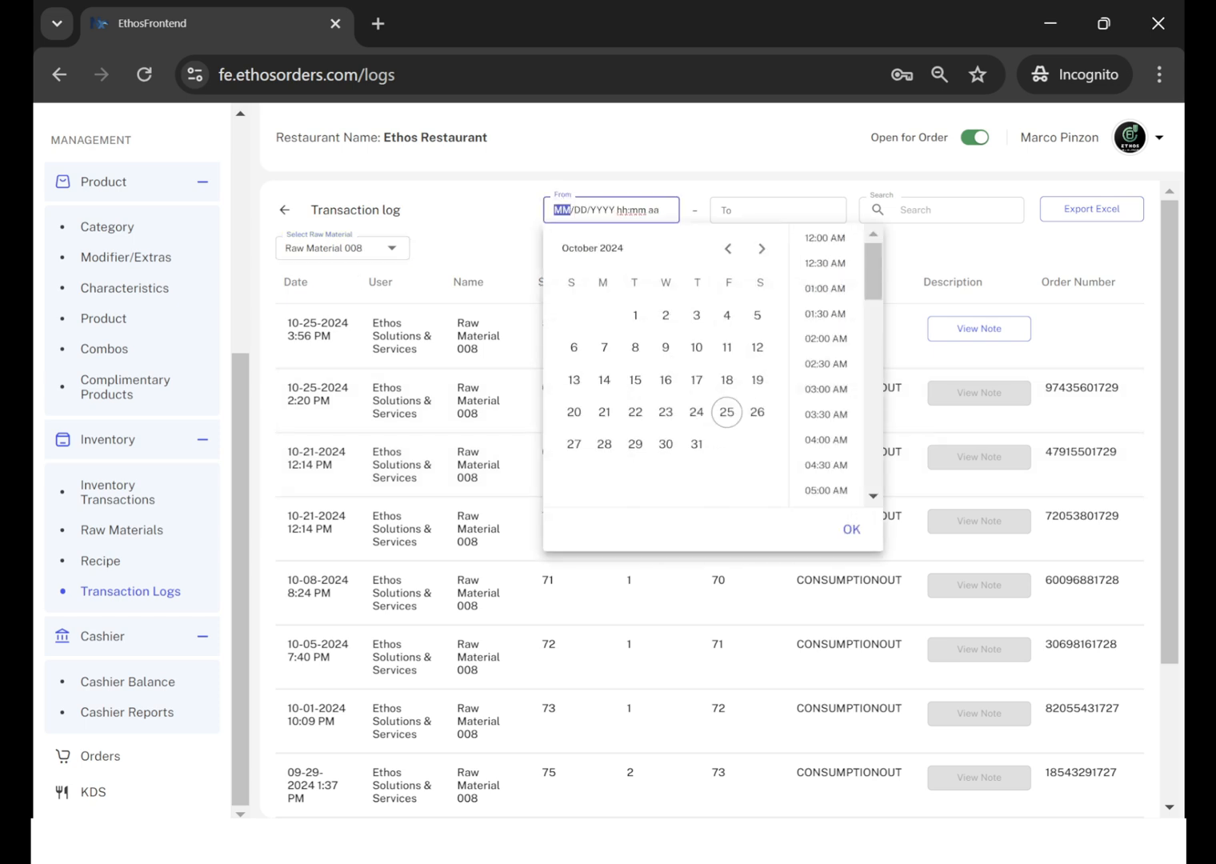
click(636, 315)
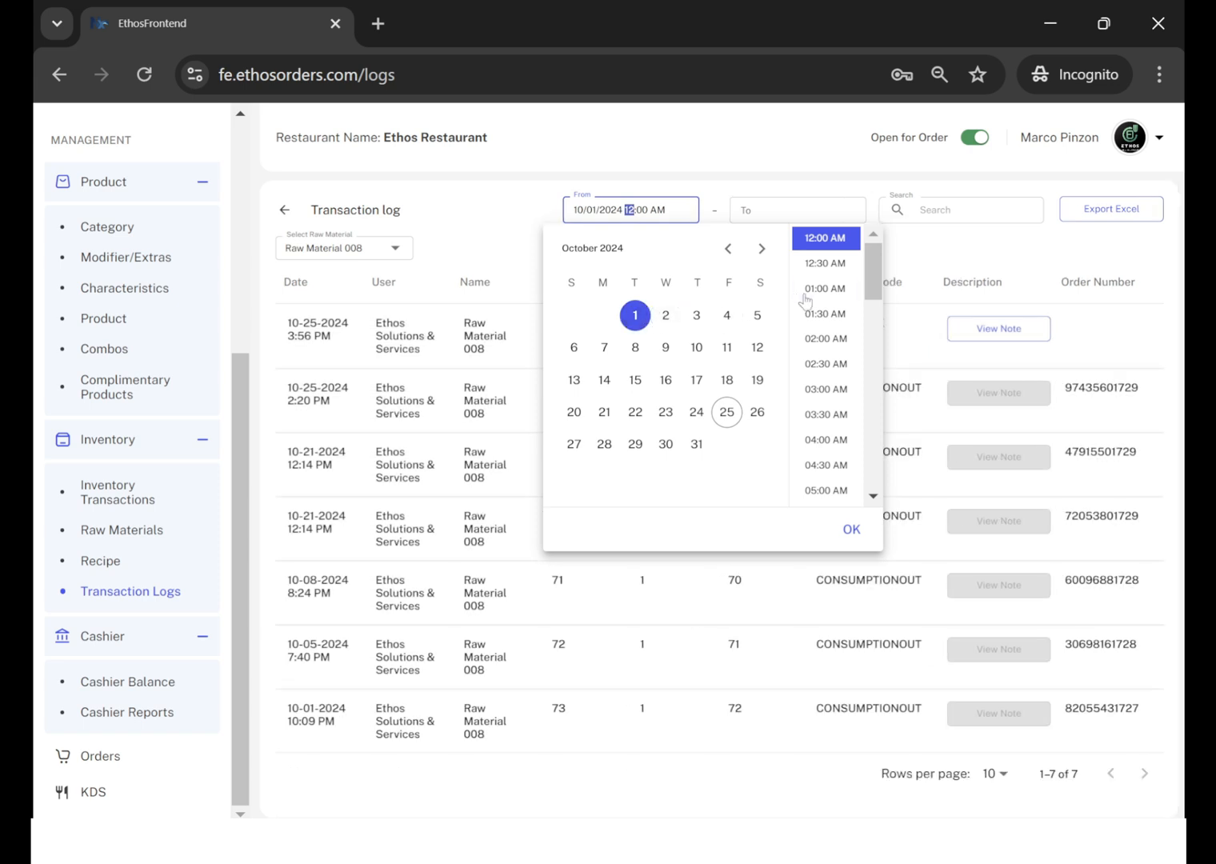
click(851, 530)
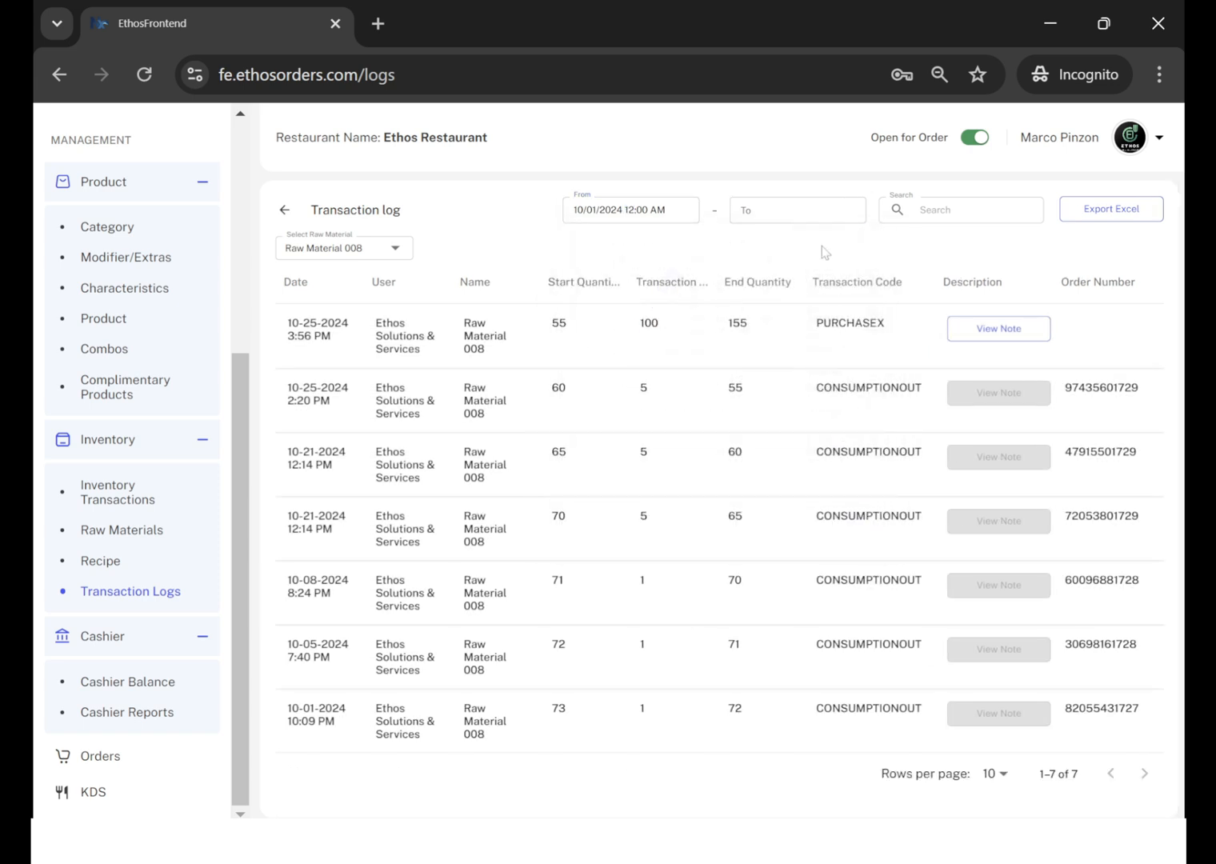
click(808, 212)
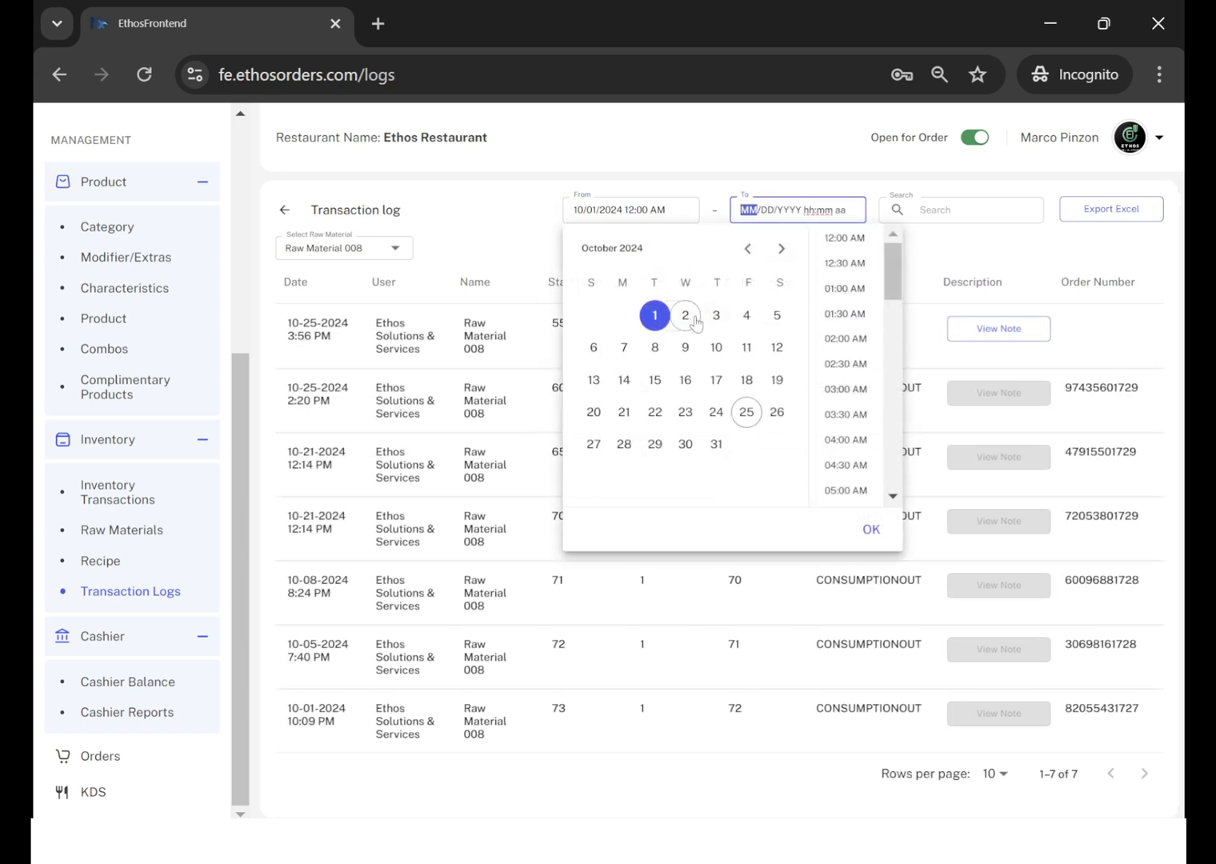
click(716, 444)
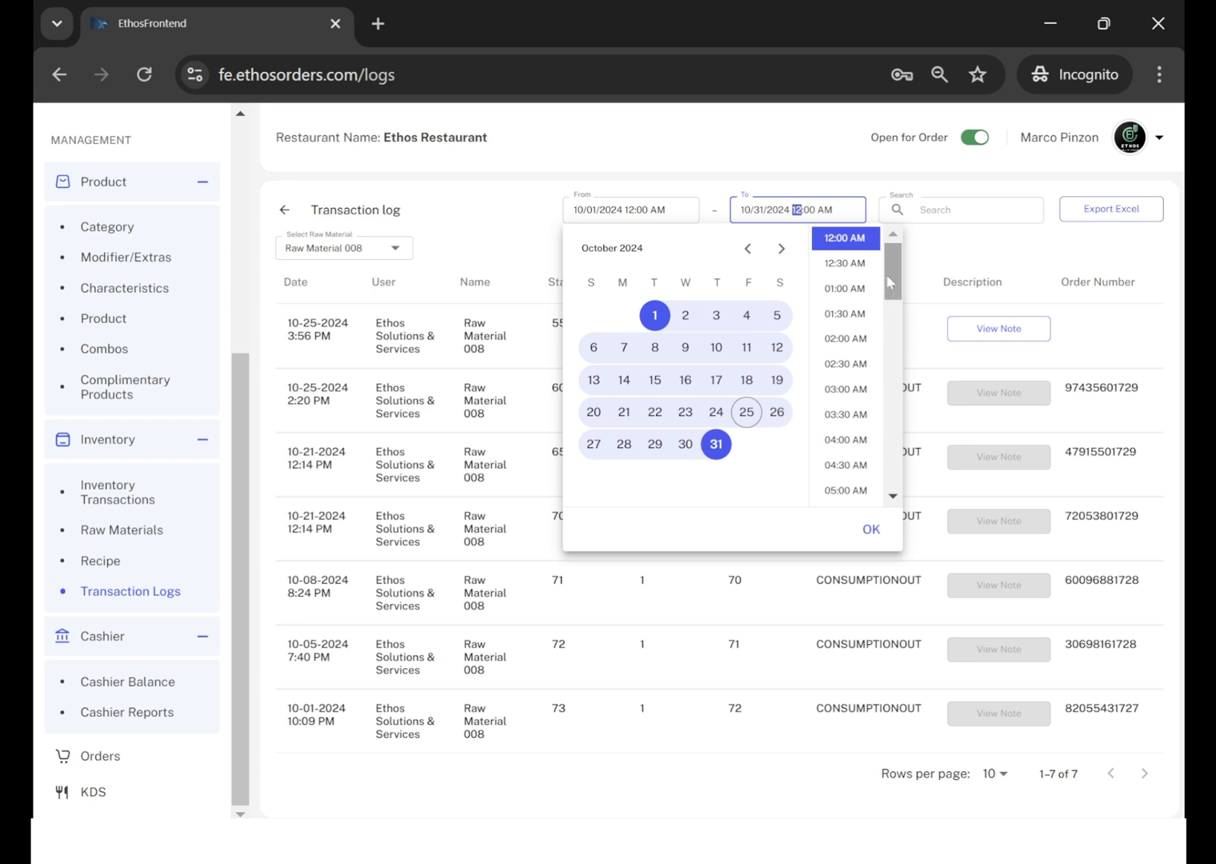
drag(893, 272, 894, 498)
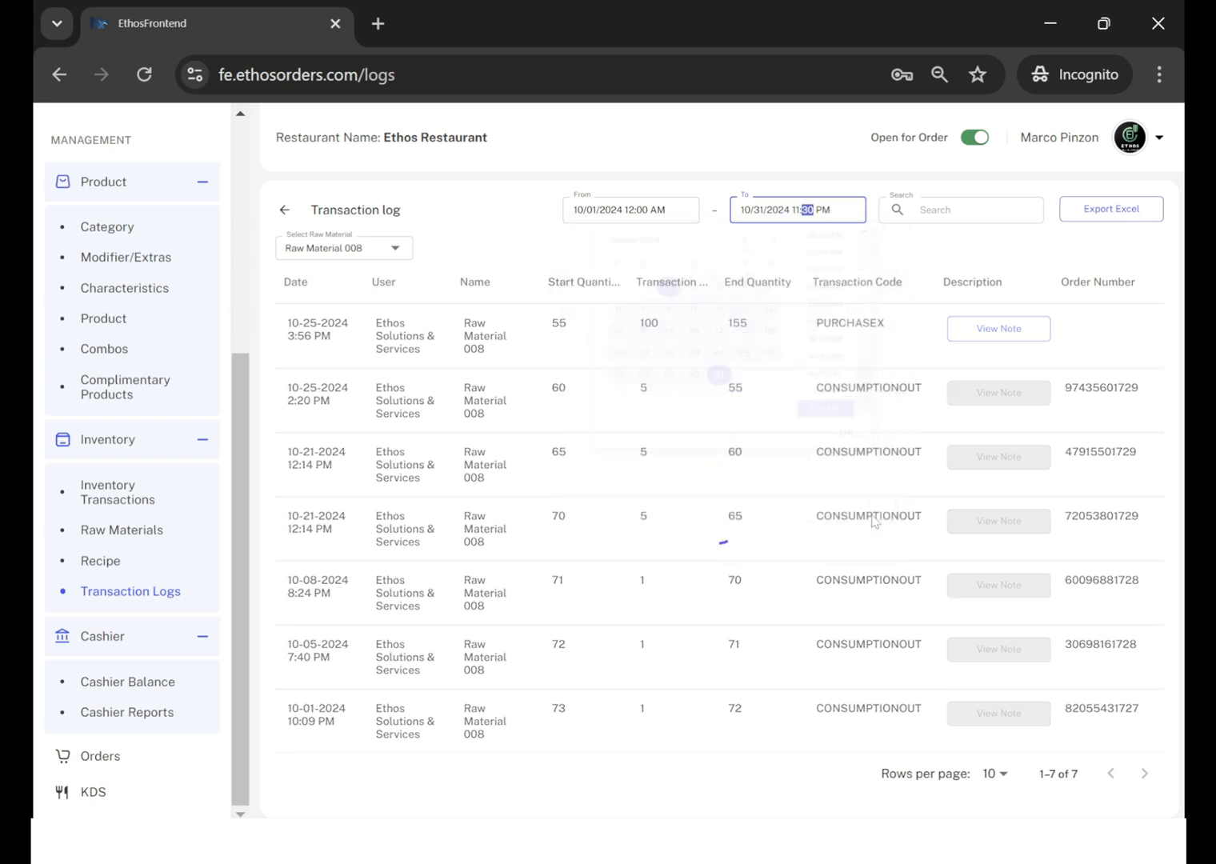
click(850, 492)
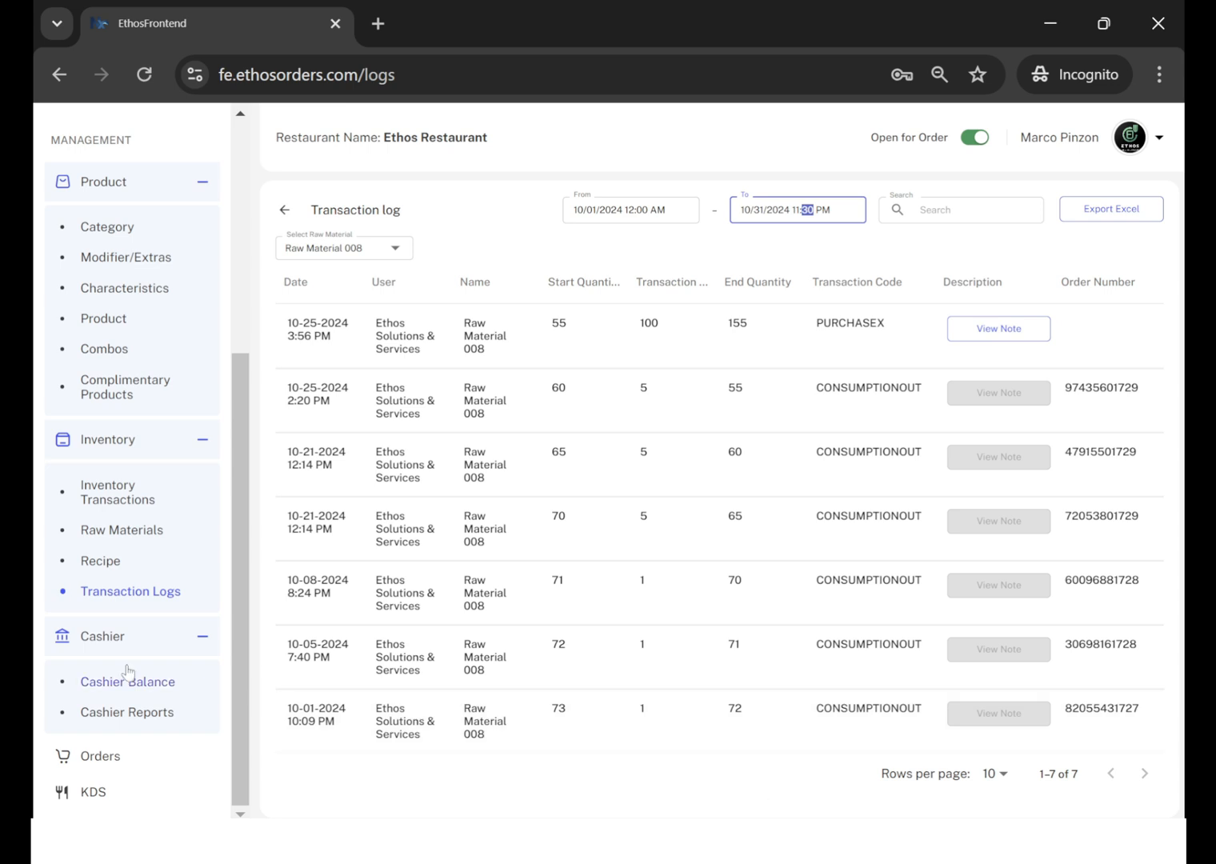
Go to the recipe cards, review the ingredients, quantities and waste settings of Sweet Potatos, and leave the recipe unchanged.
click(112, 564)
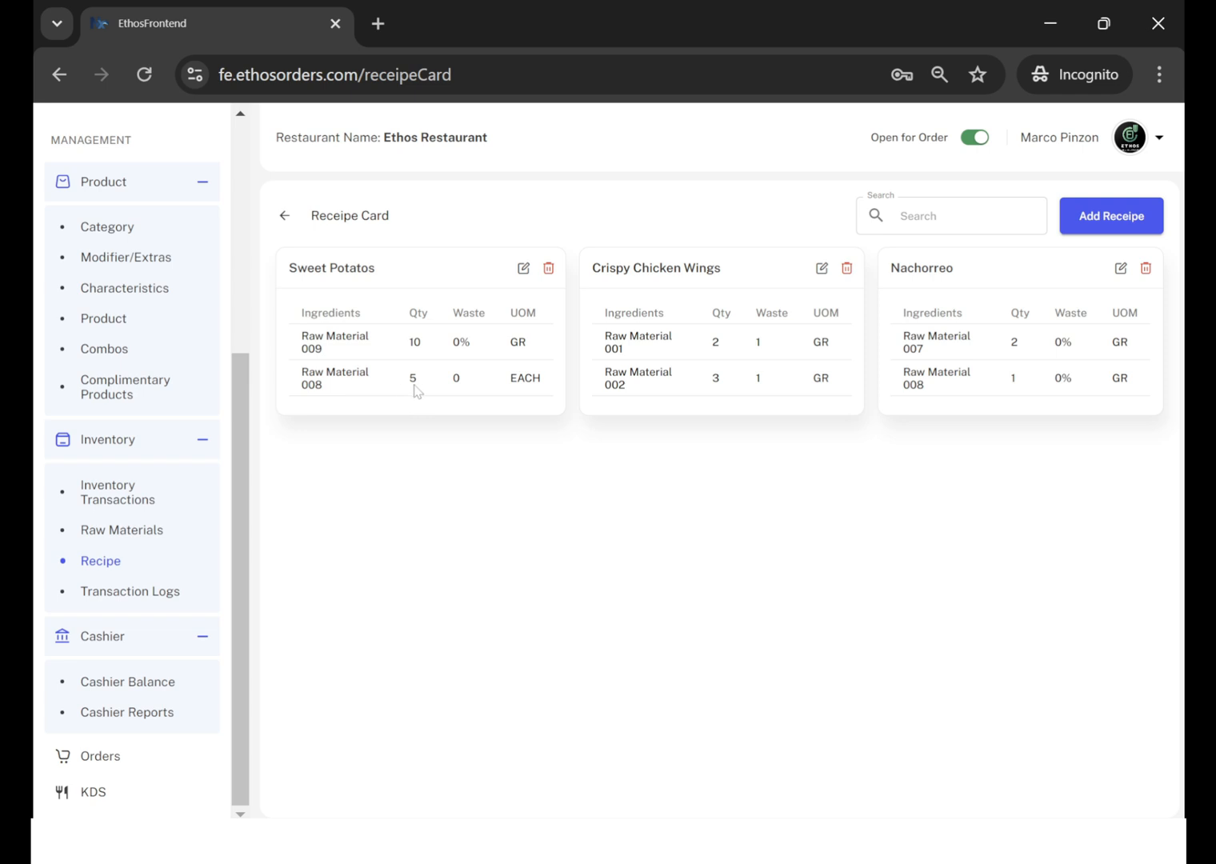
drag(405, 382, 340, 392)
click(523, 269)
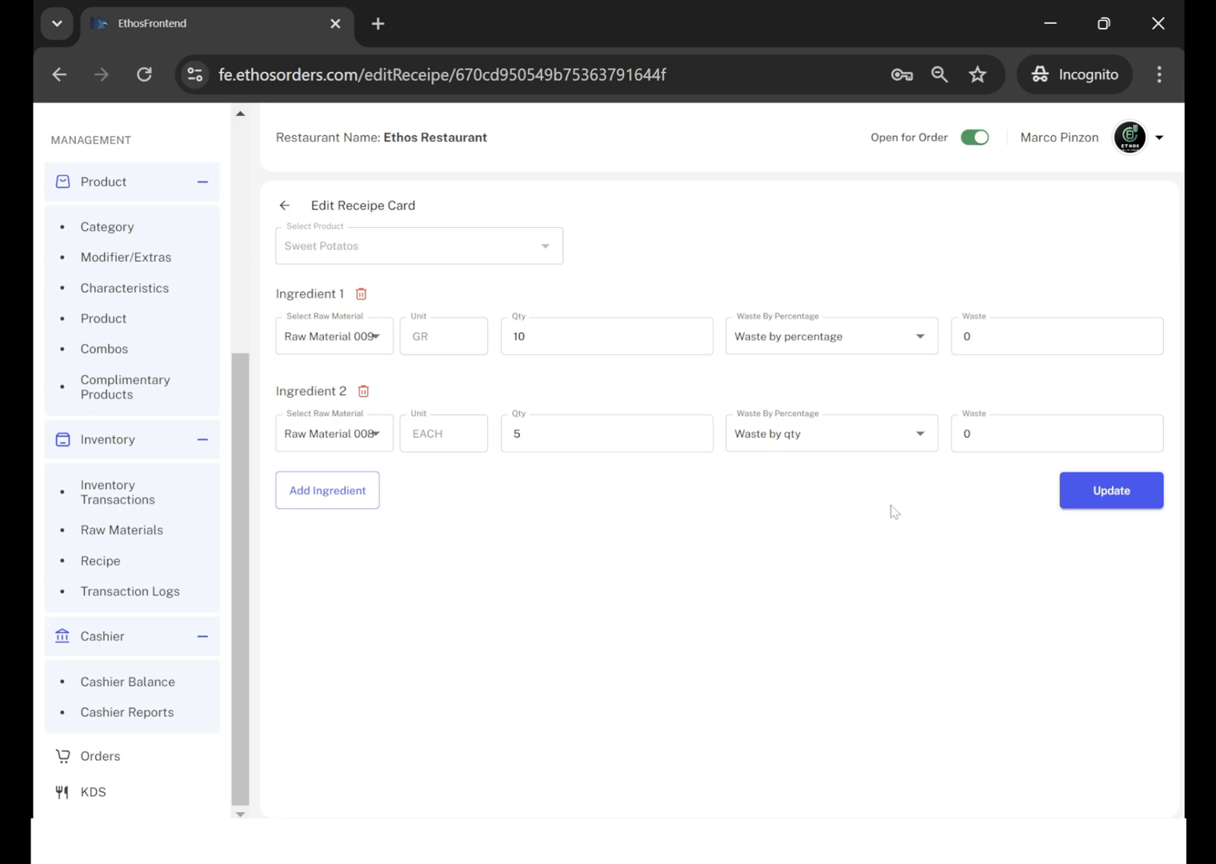
click(284, 206)
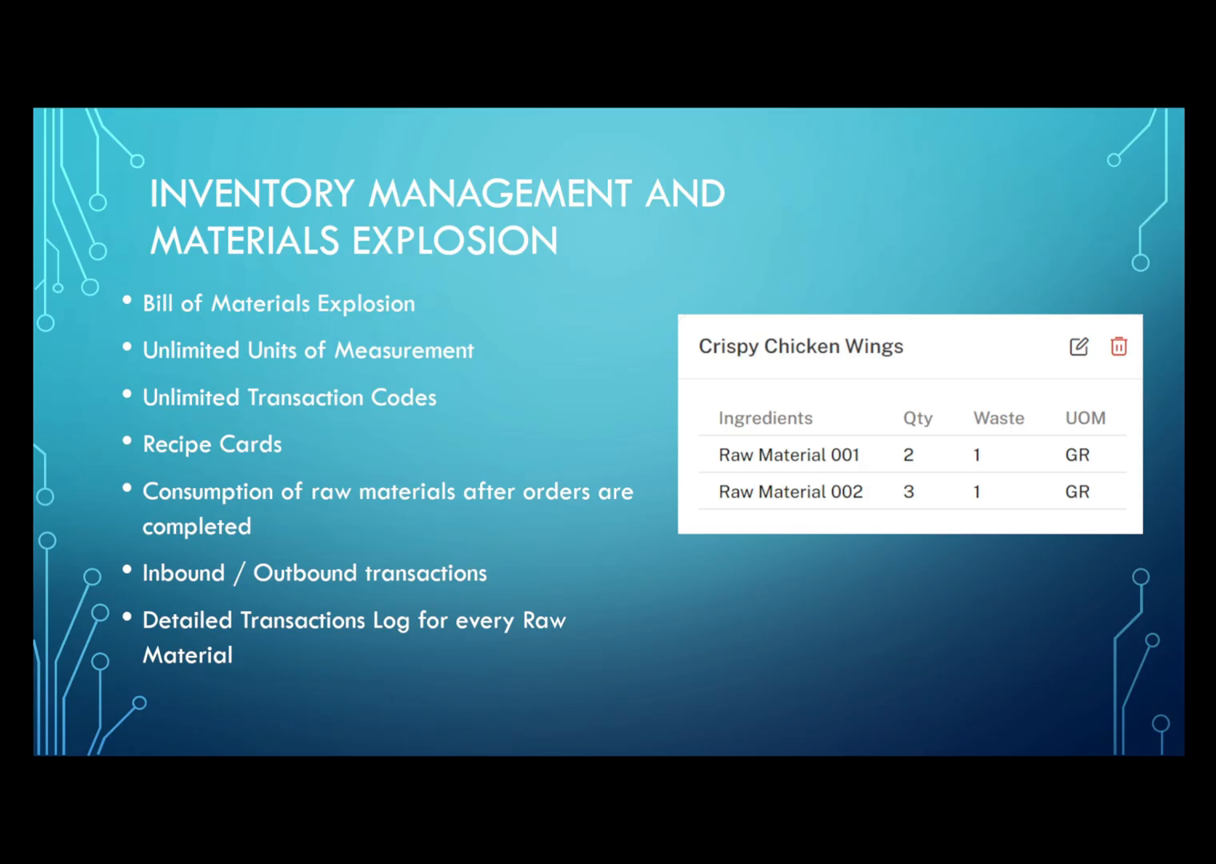
key(Right)
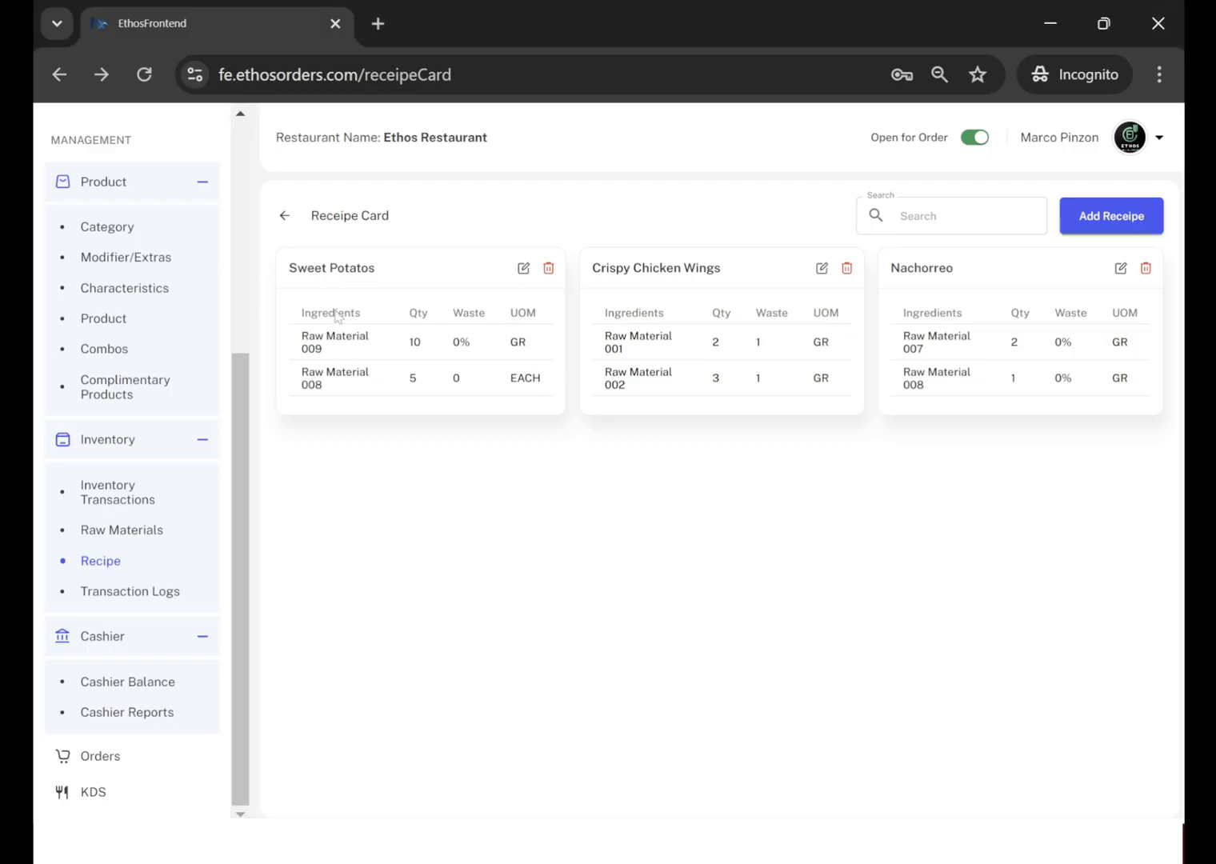
Go to the user list, review the module access rights of the first listed user, and close the record without changing any permissions.
click(202, 192)
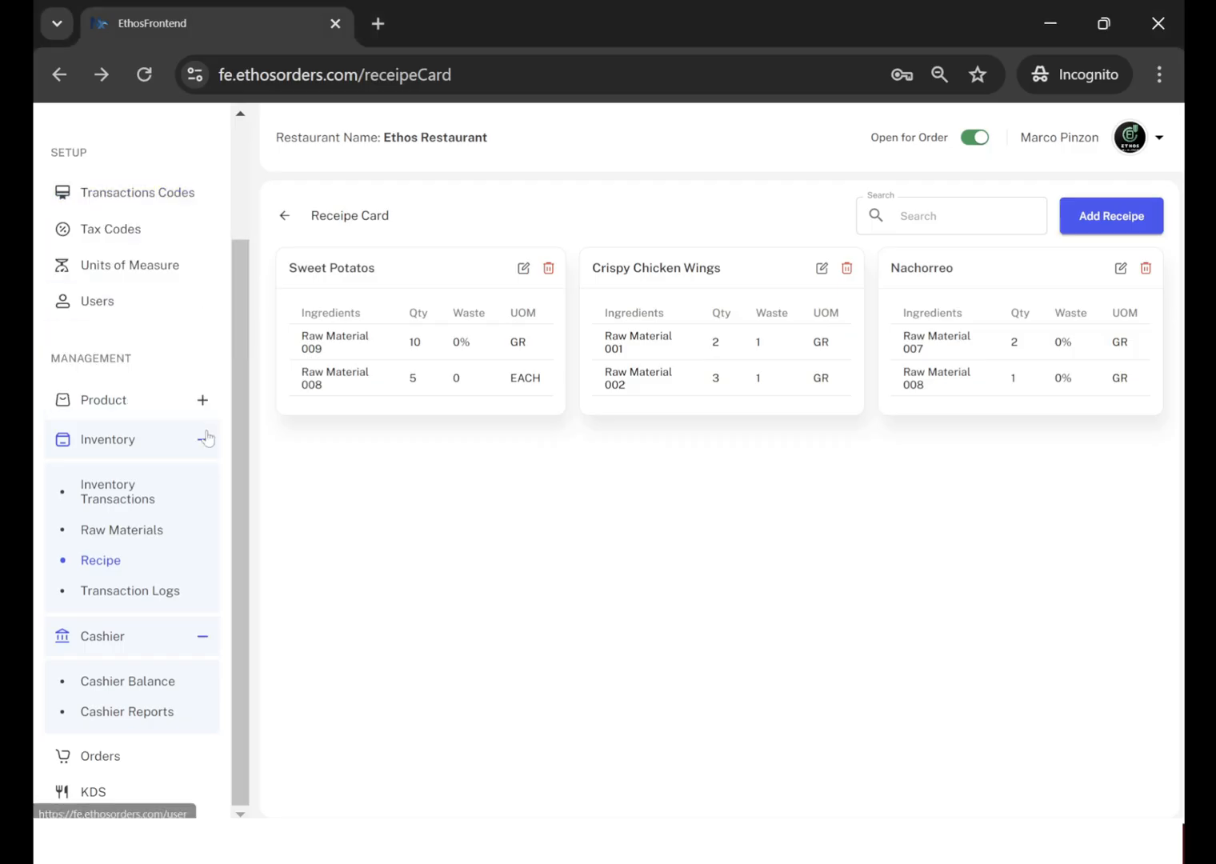
click(96, 302)
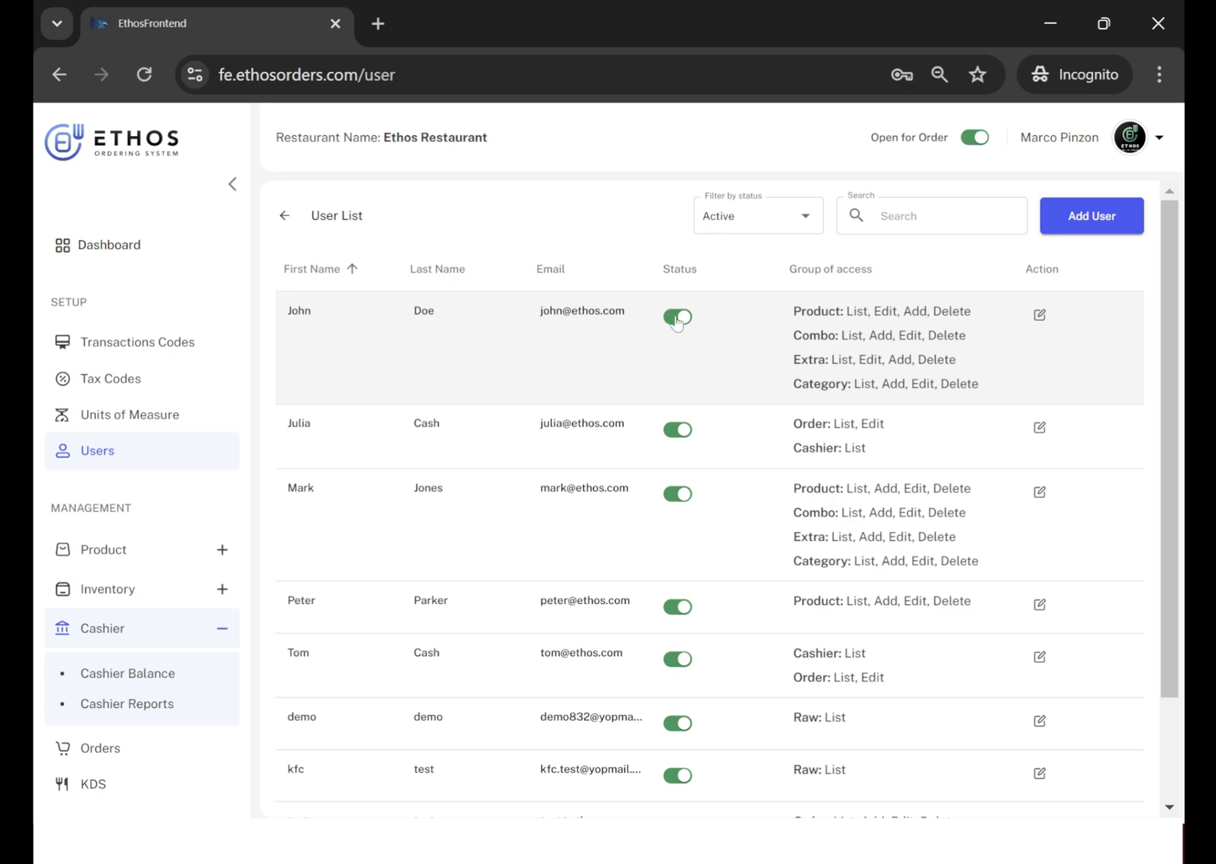
click(1040, 315)
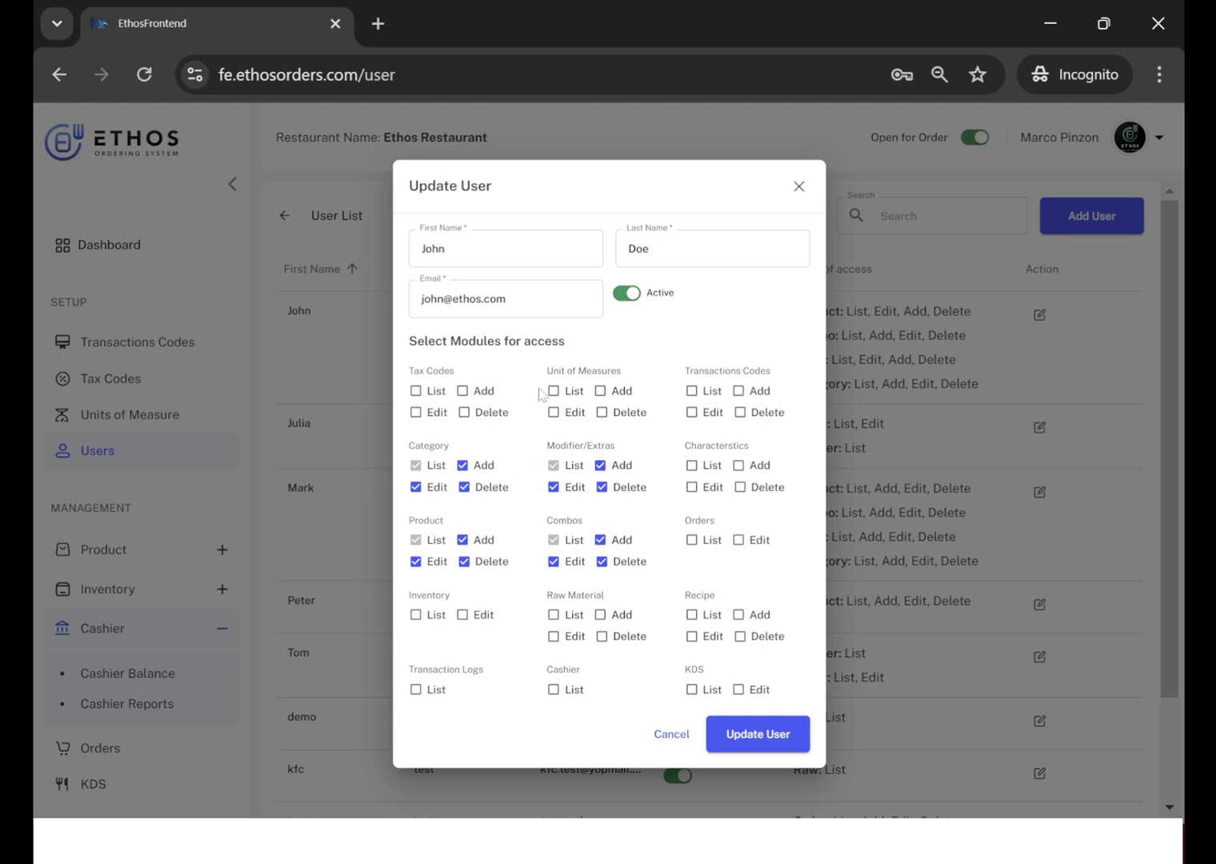
click(710, 734)
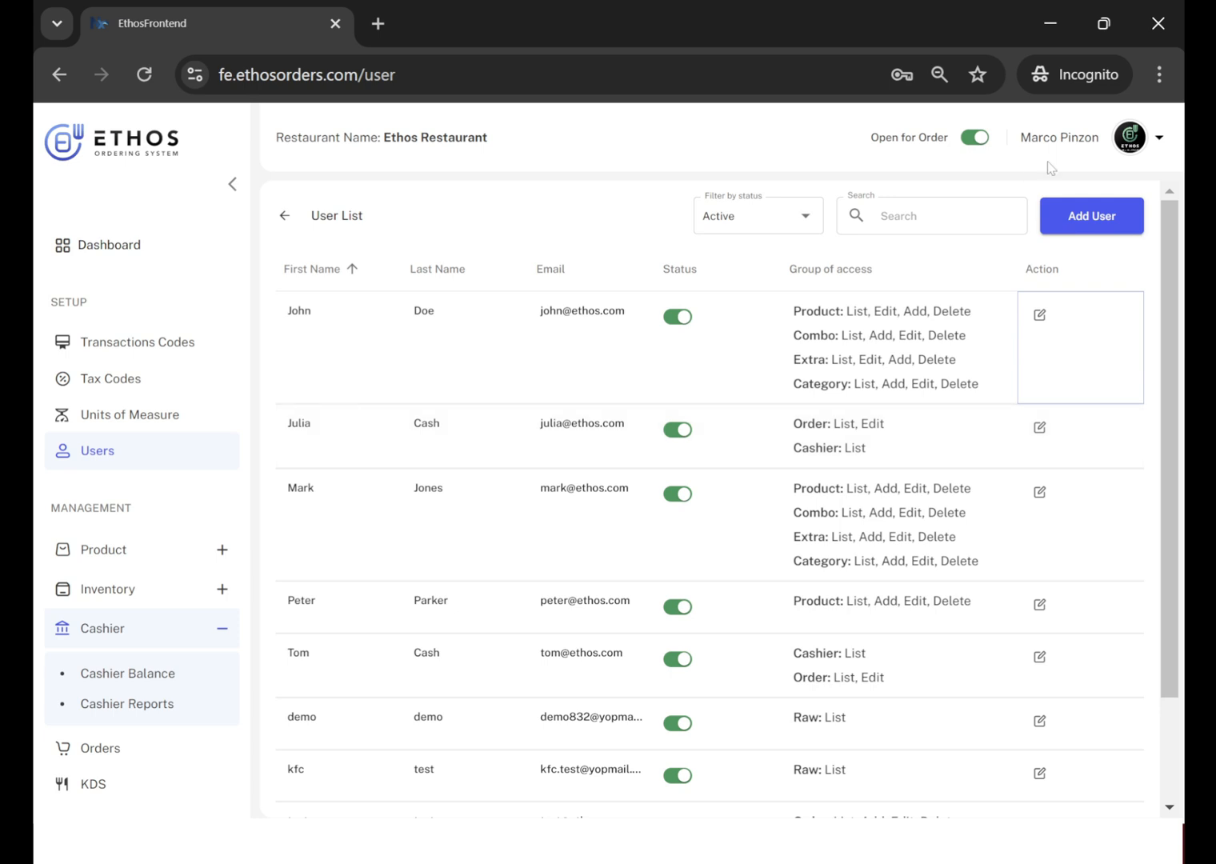
Log out of the restaurant's admin account, view the Employee Login page, and return to the admin sign-in page.
click(1158, 137)
click(1101, 245)
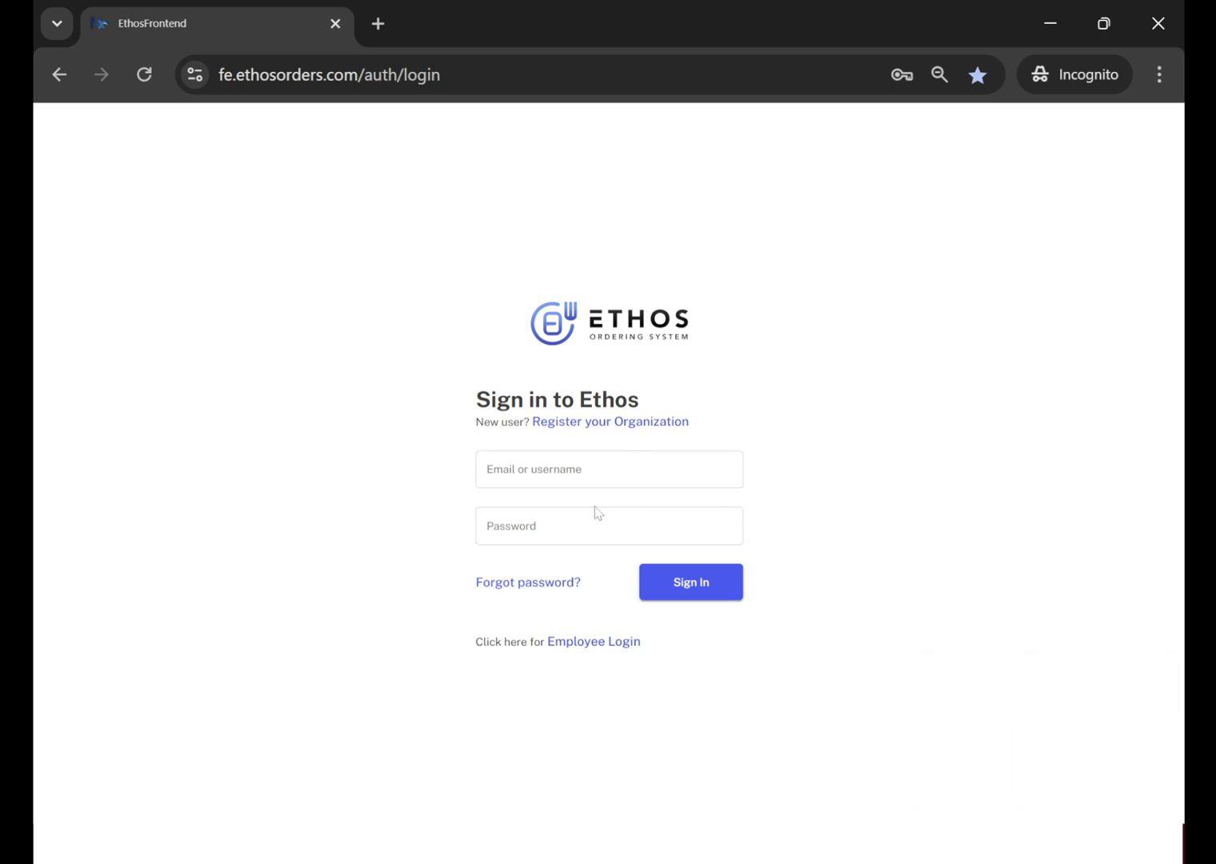
click(604, 642)
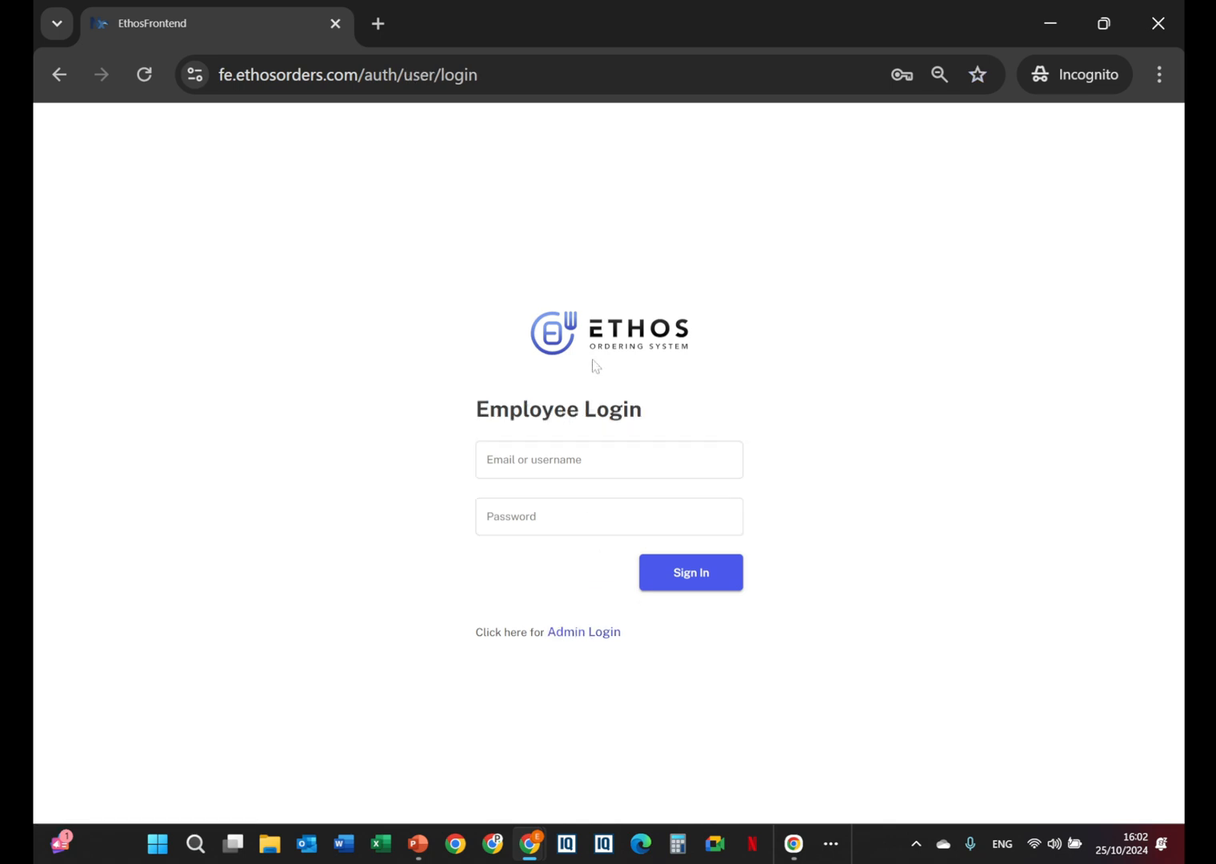
click(592, 632)
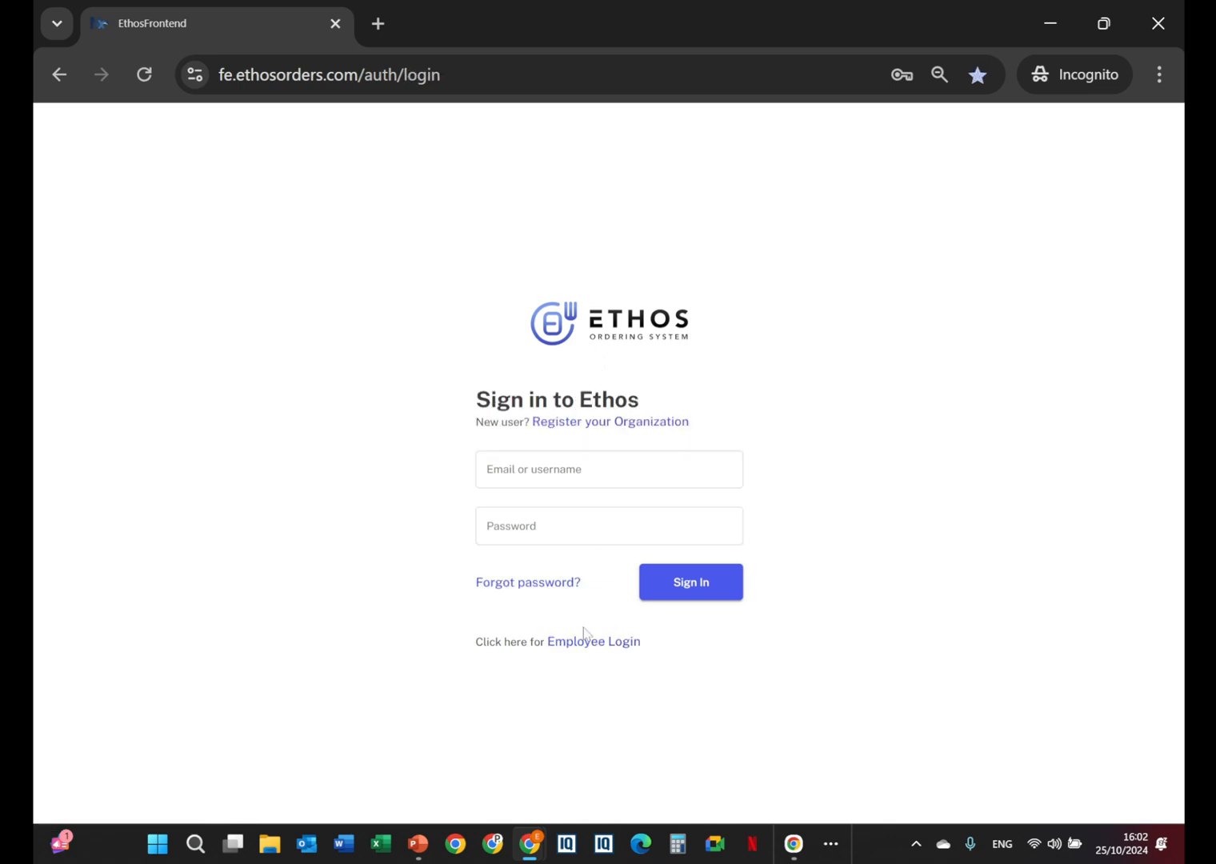